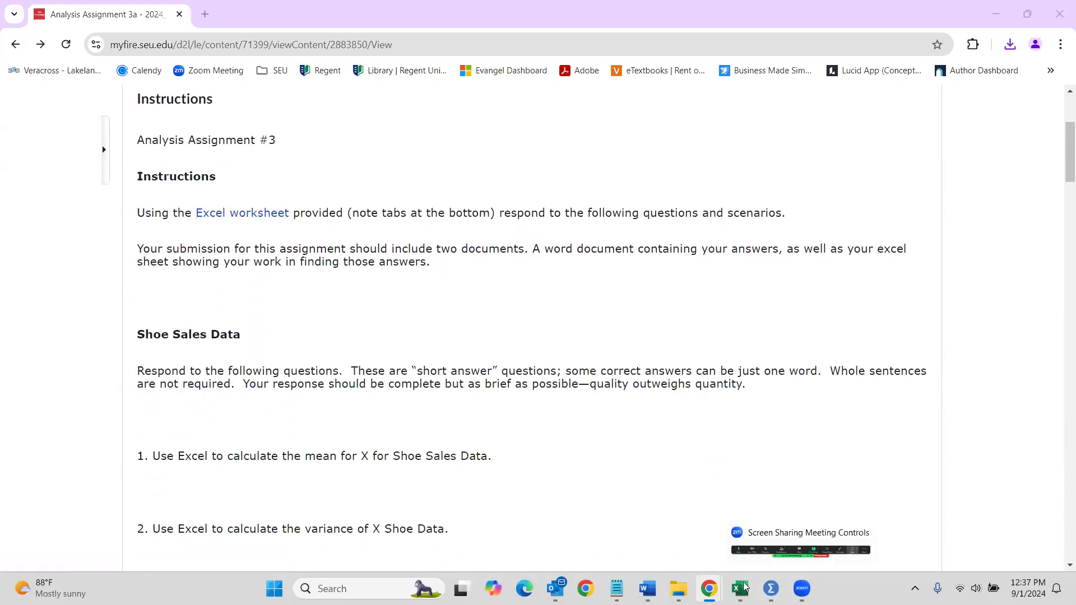
- Switch to the Excel data workbook and examine the shoe sales values in E3:F9 on the Shoe Sales sheet
mouse_move(740, 589)
click(798, 548)
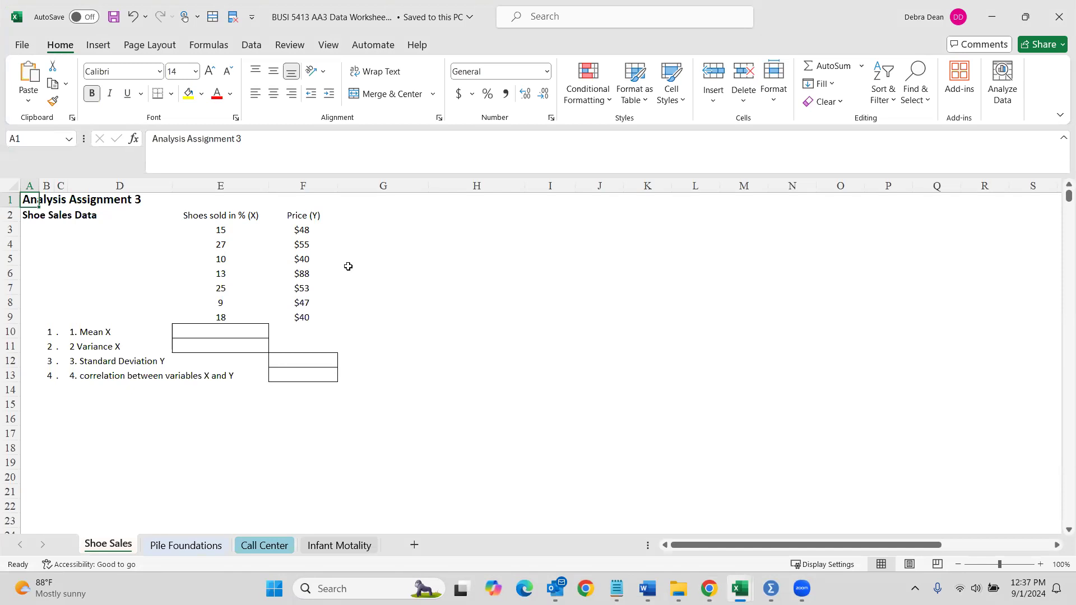
drag(220, 230, 300, 316)
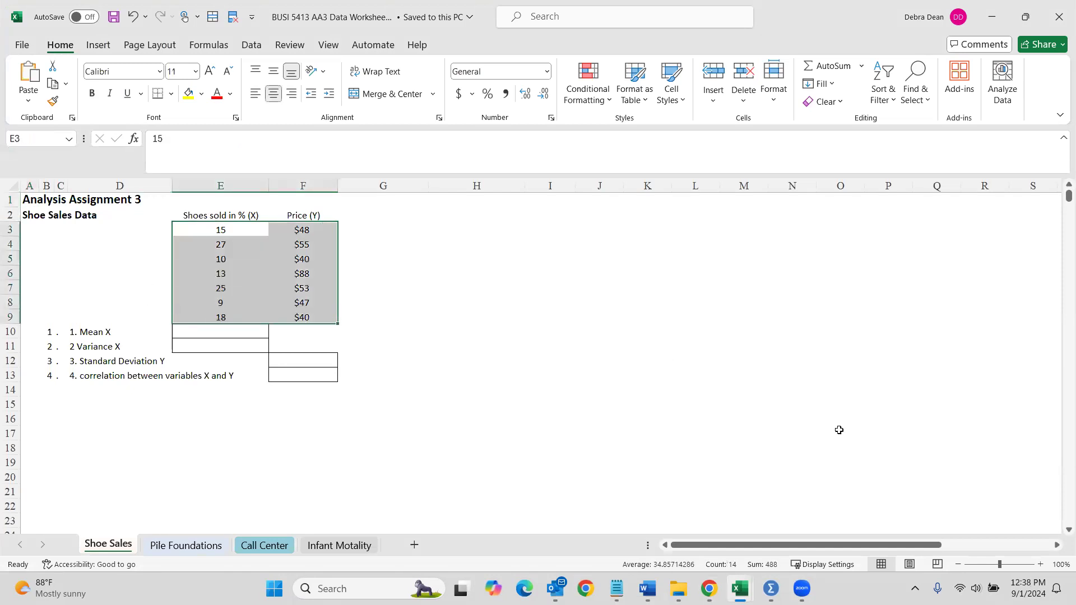
mouse_move(771, 589)
click(717, 539)
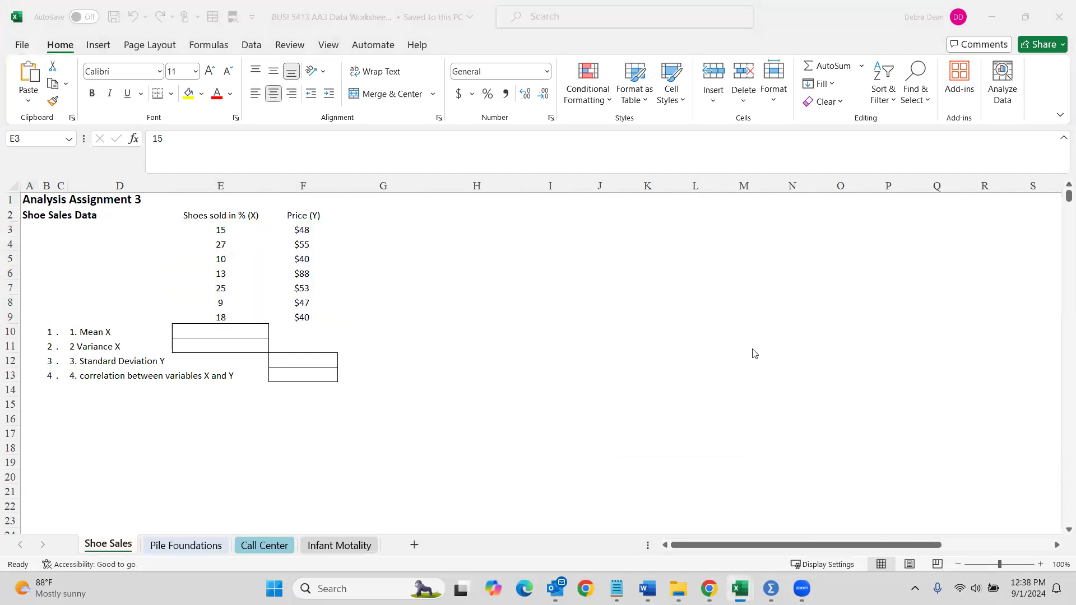
click(218, 228)
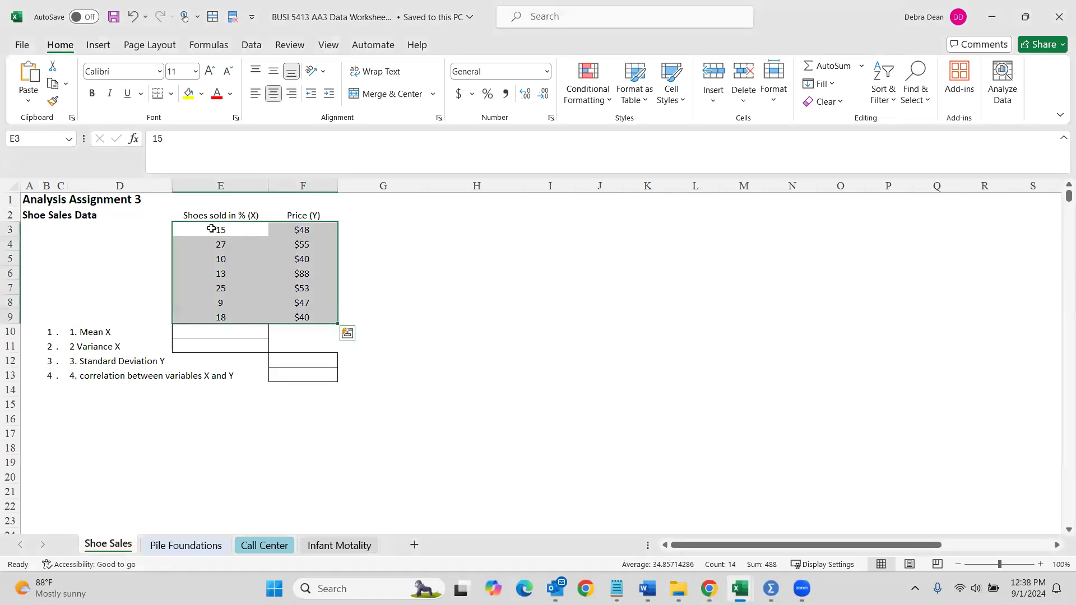
drag(12, 233, 10, 317)
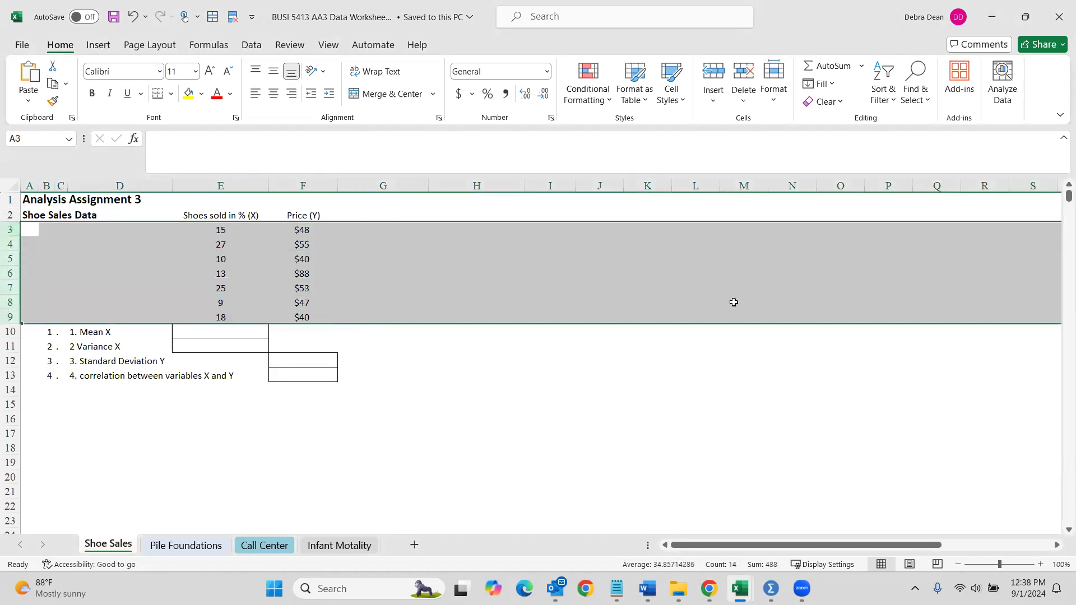
click(228, 231)
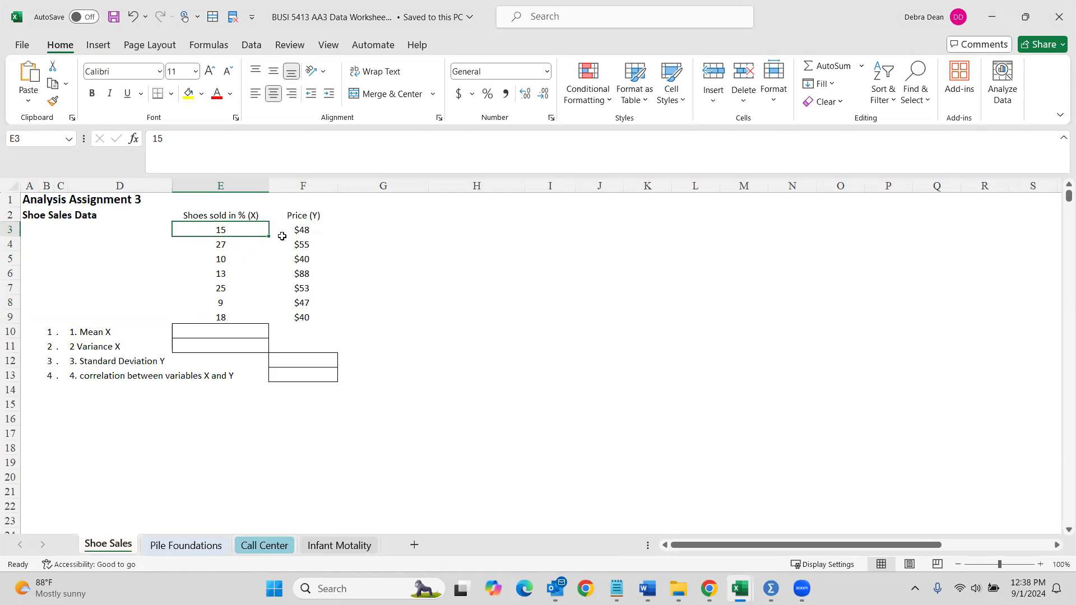
- Label the Shoes sold column "independent" in E1 and the Price column "dependent" in F1
click(241, 215)
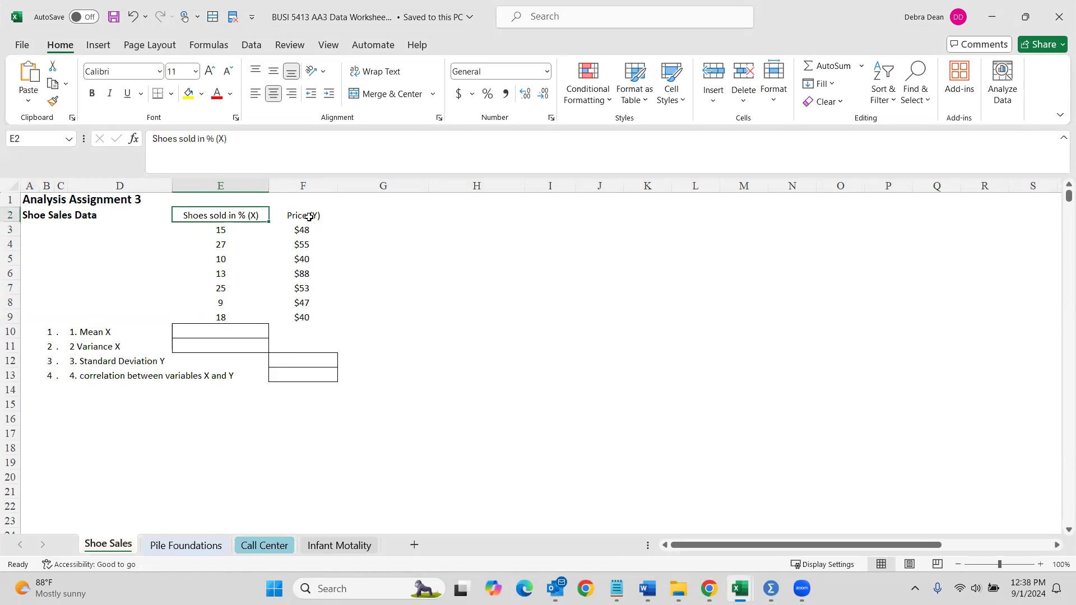
click(309, 216)
click(230, 202)
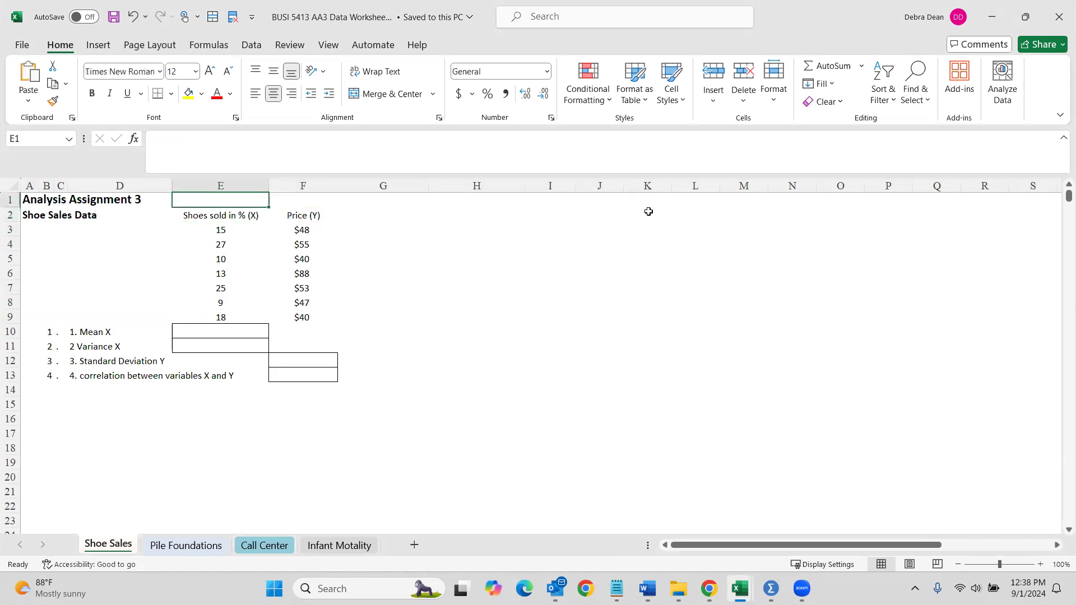
text(independent)
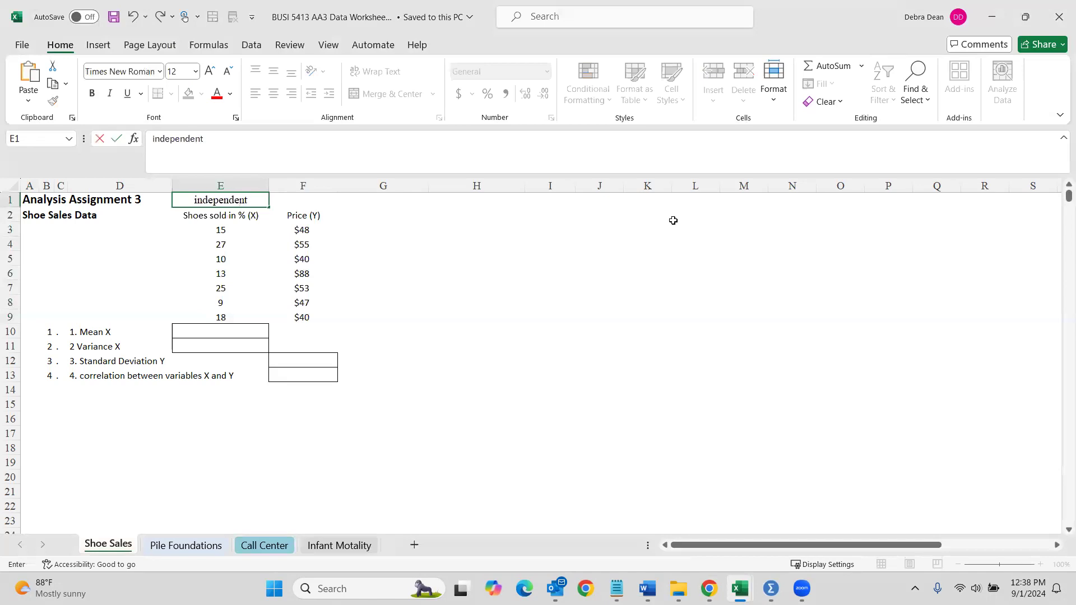
key(Tab)
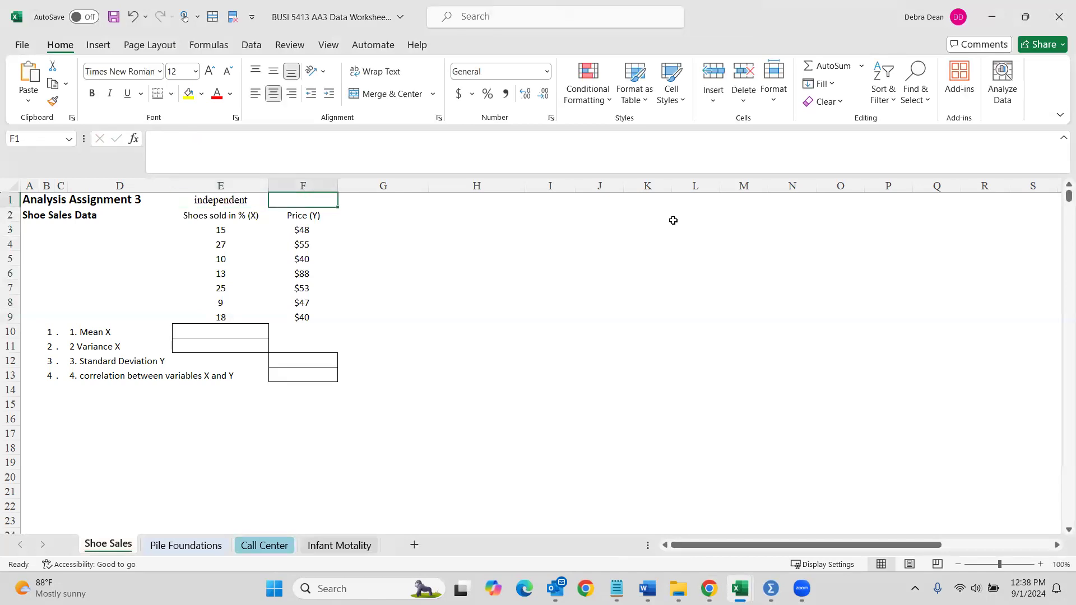
text(dependent)
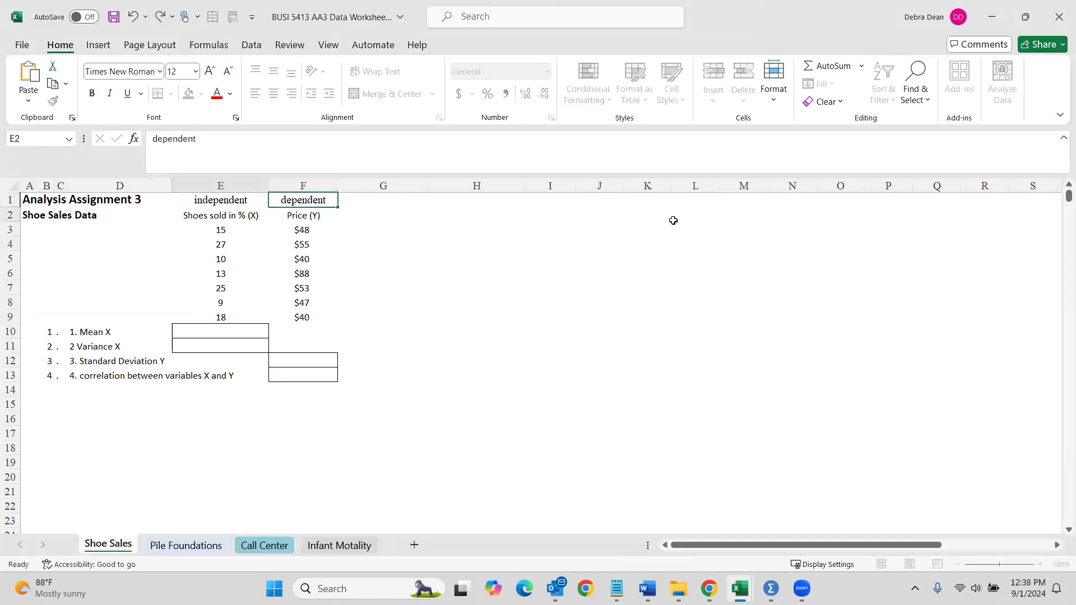
key(Return)
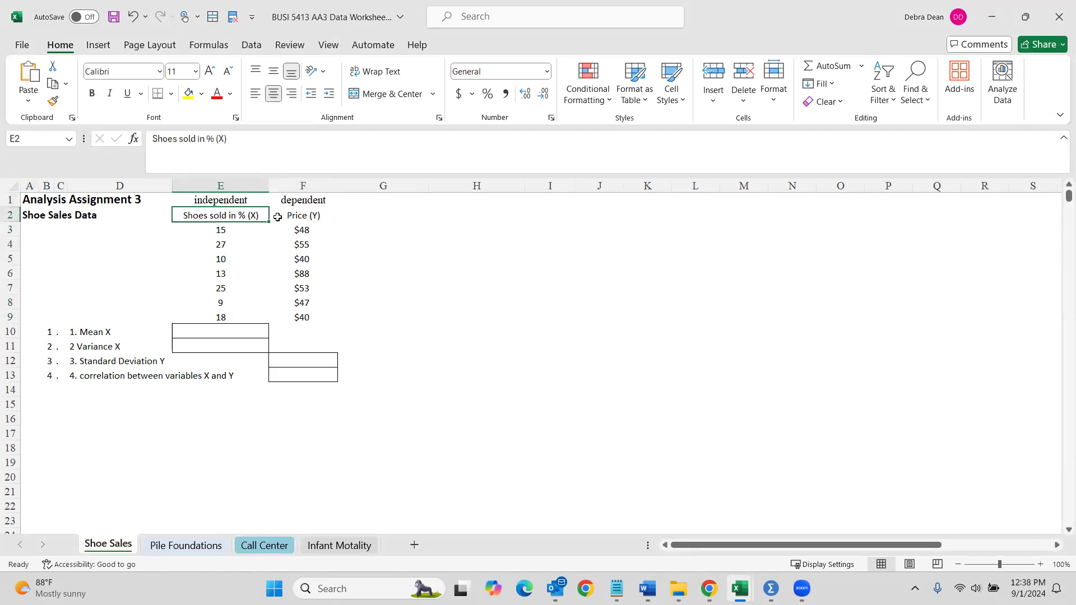
click(305, 215)
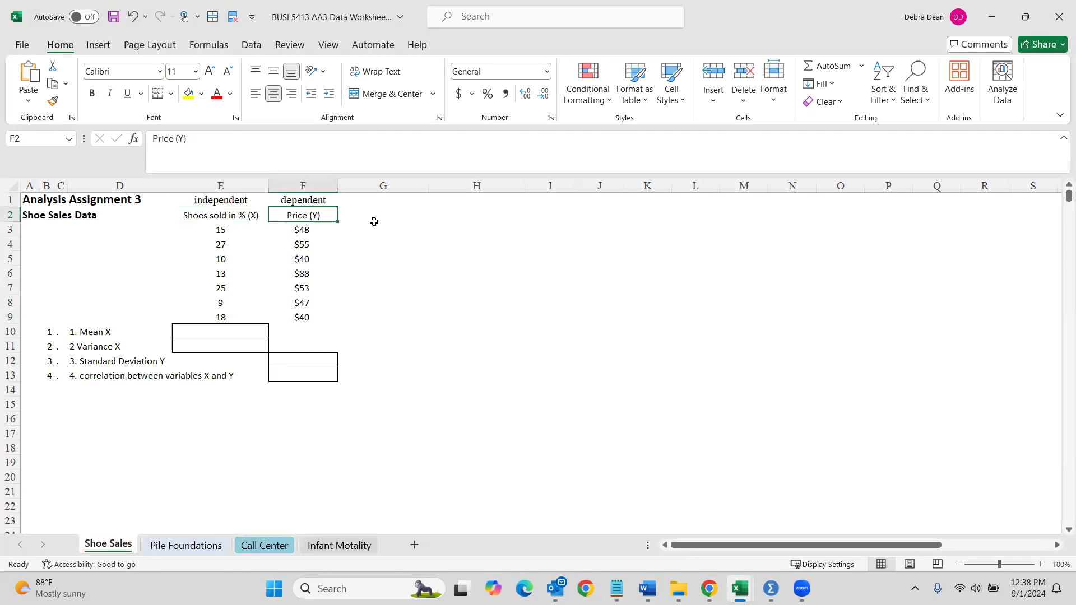
click(213, 215)
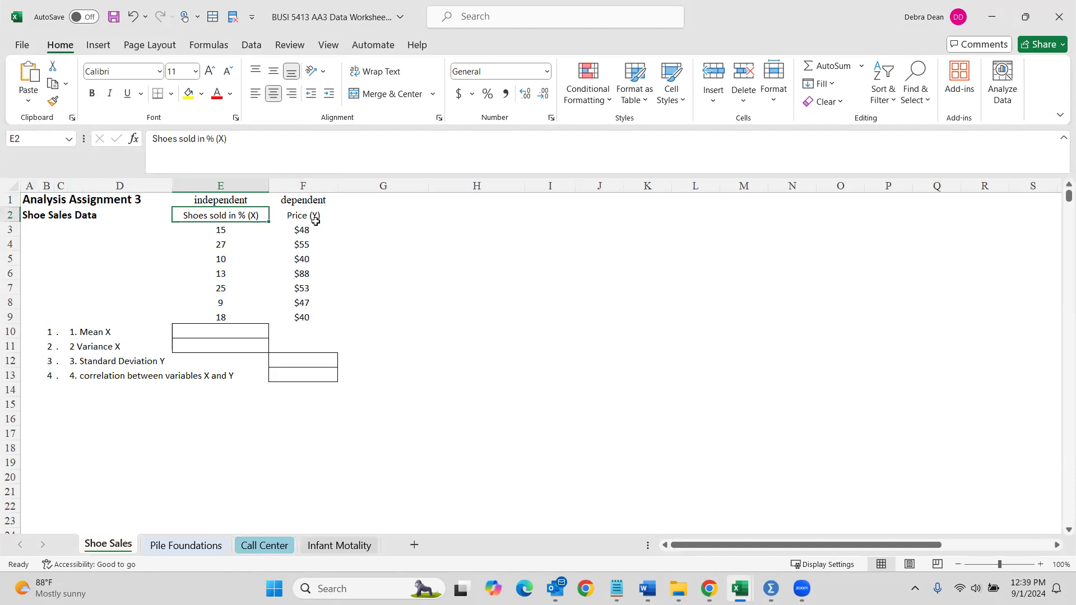
click(225, 201)
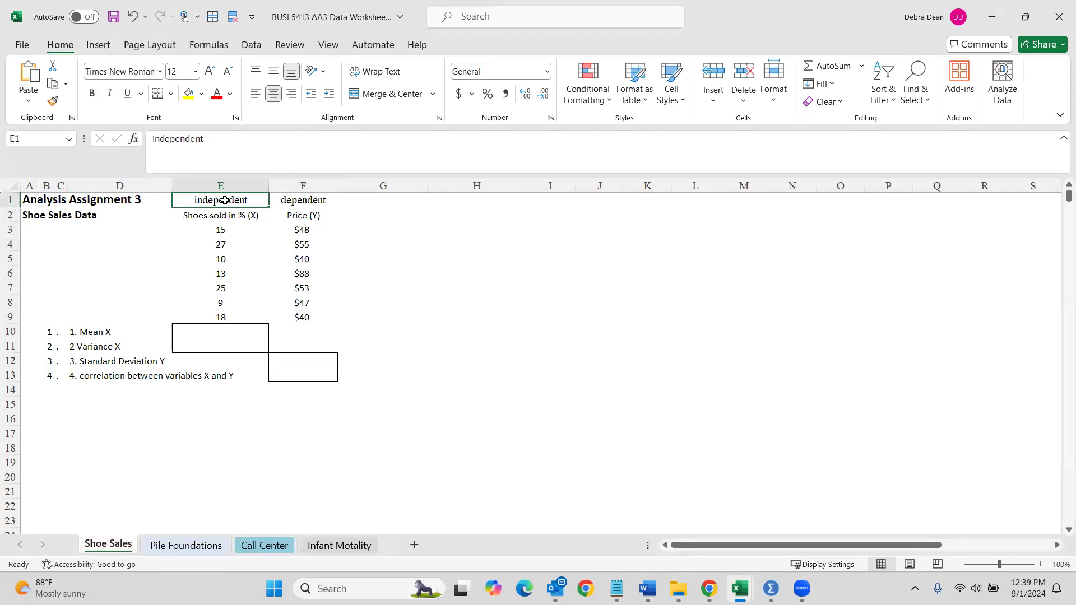
click(312, 206)
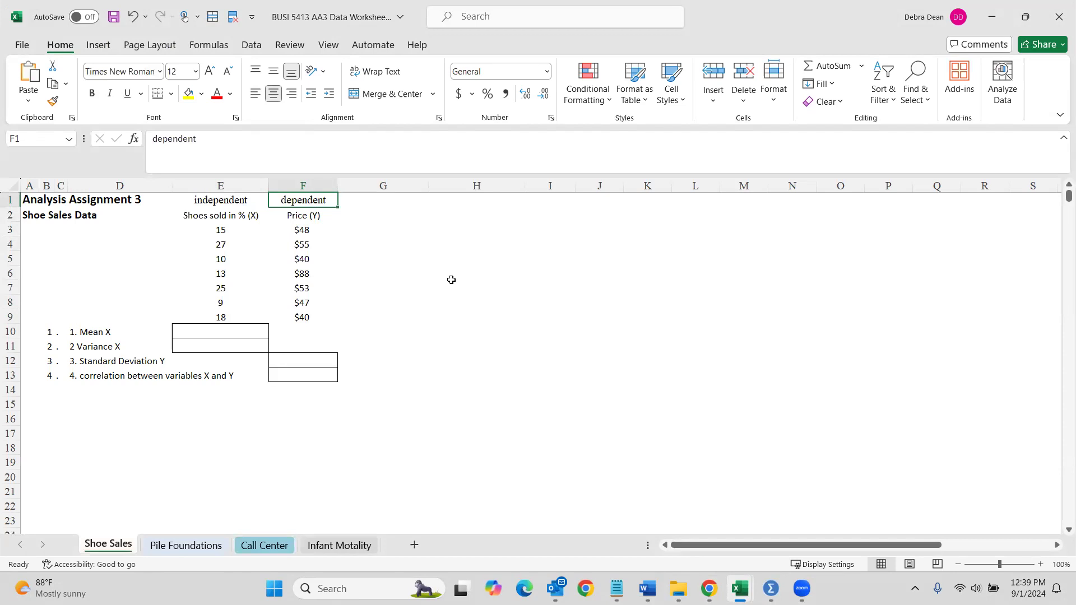
- Calculate the mean of X in E10 with the AVERAGE function over E3:E9
click(203, 332)
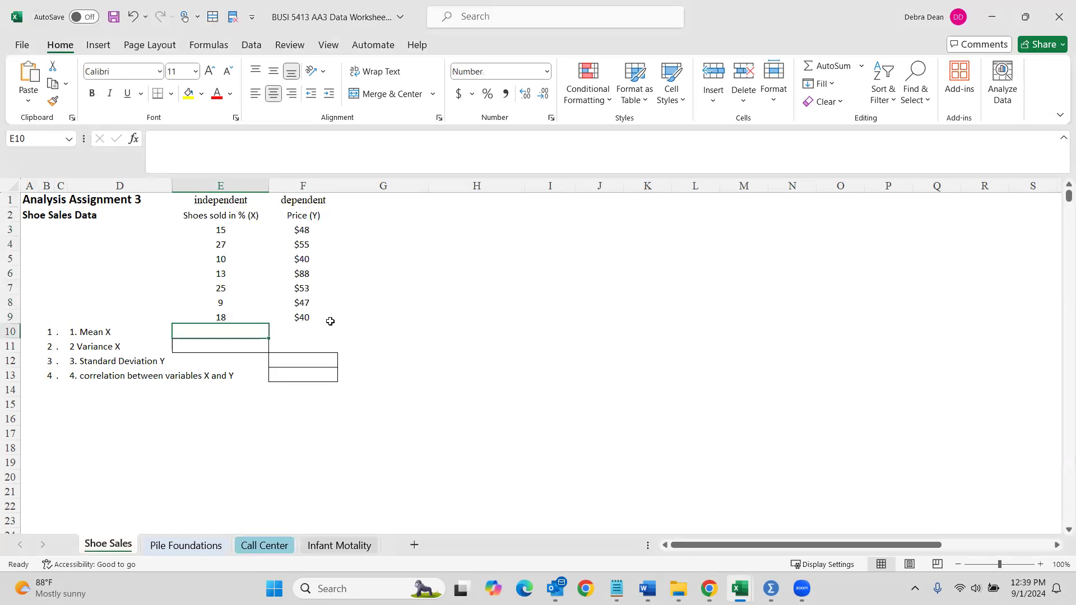
click(134, 138)
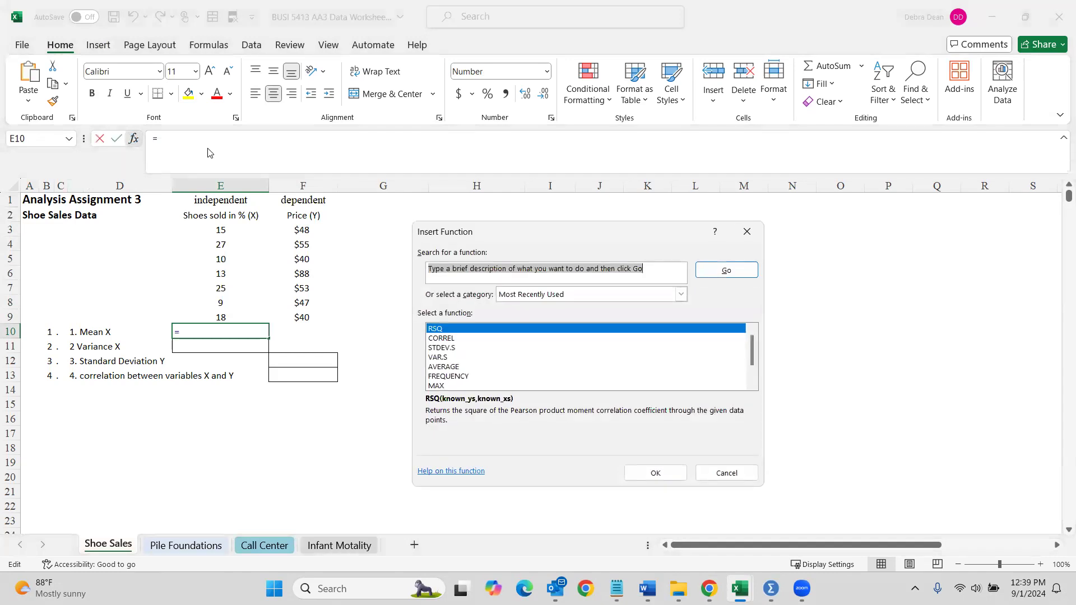
text(average)
key(Return)
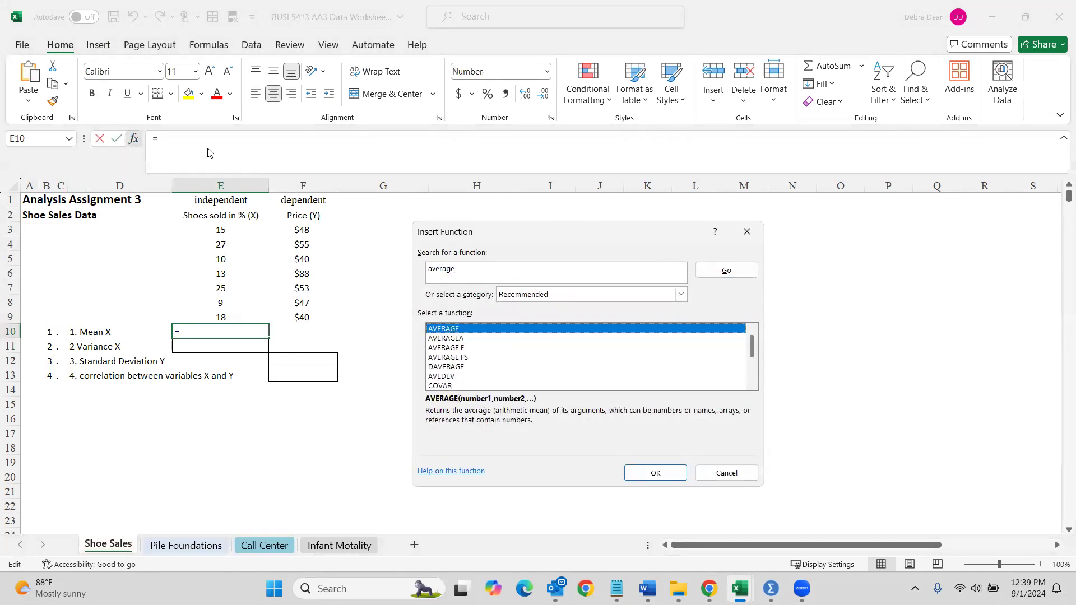
click(476, 270)
text(mean)
key(Return)
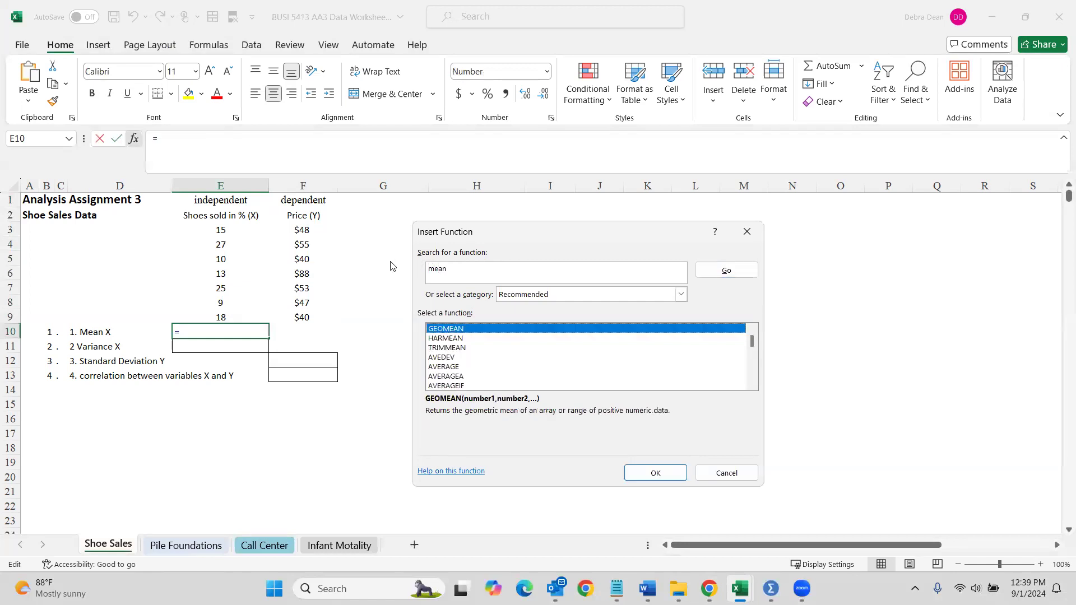
double_click(448, 368)
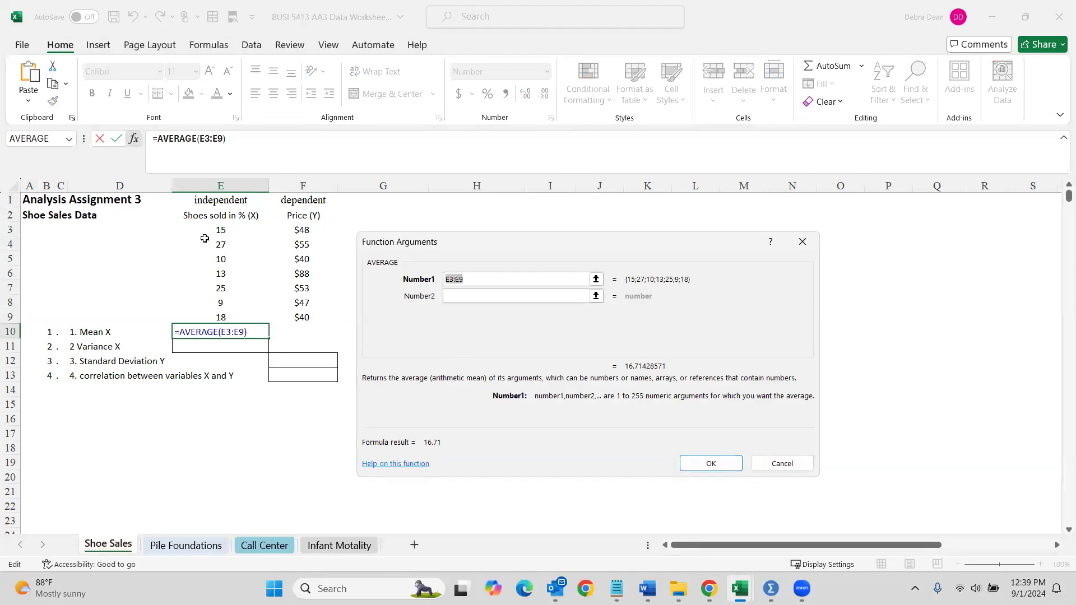
drag(227, 226, 229, 317)
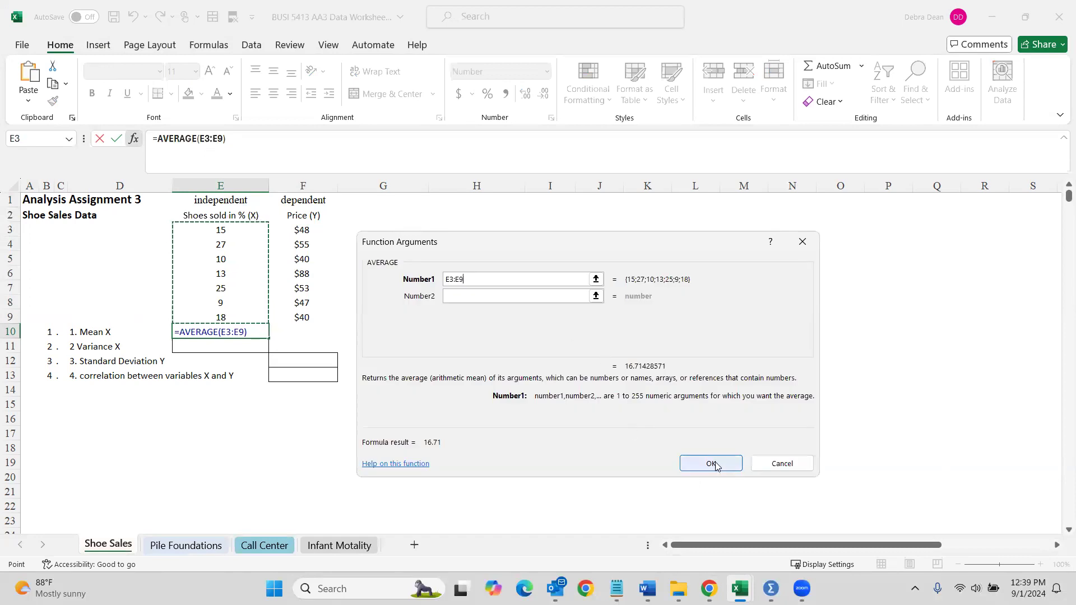
click(711, 464)
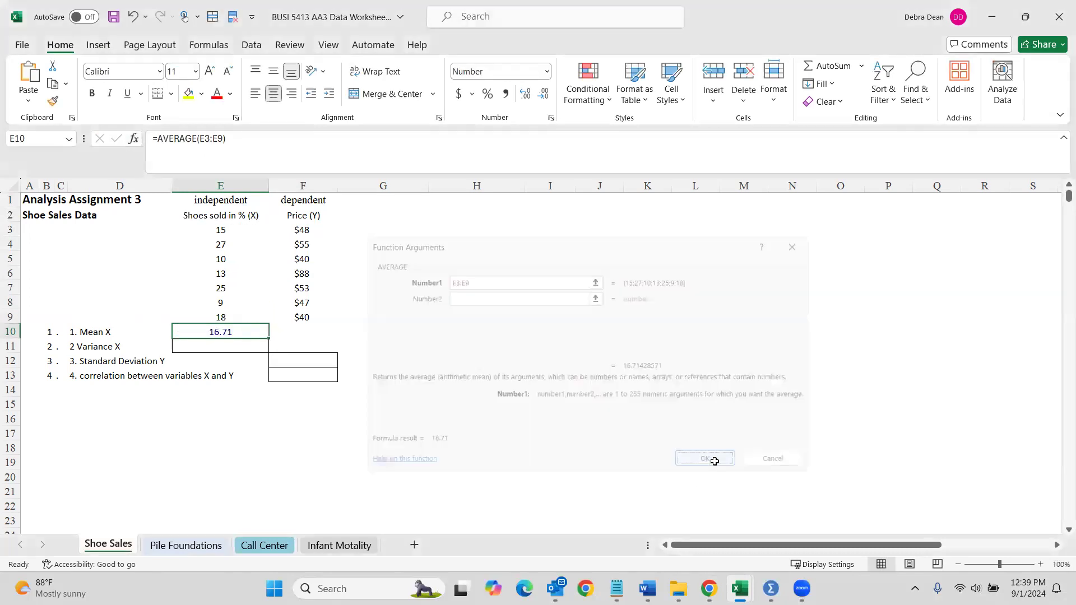
- Check the Mean X formula's range and compare its result with the average of the selected cells E3:E9
double_click(223, 332)
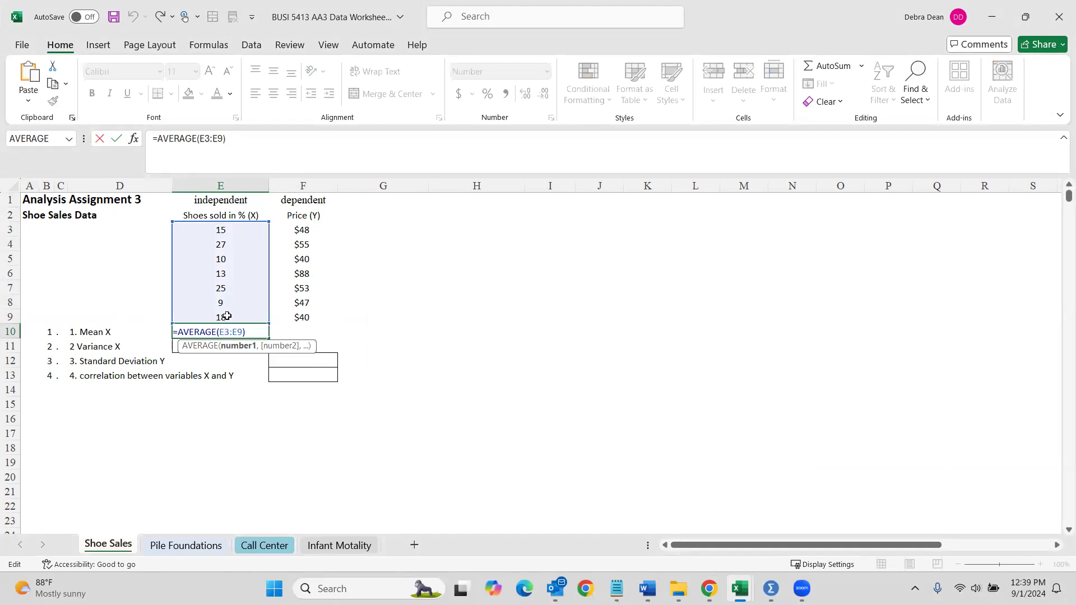
key(Return)
drag(220, 231, 235, 316)
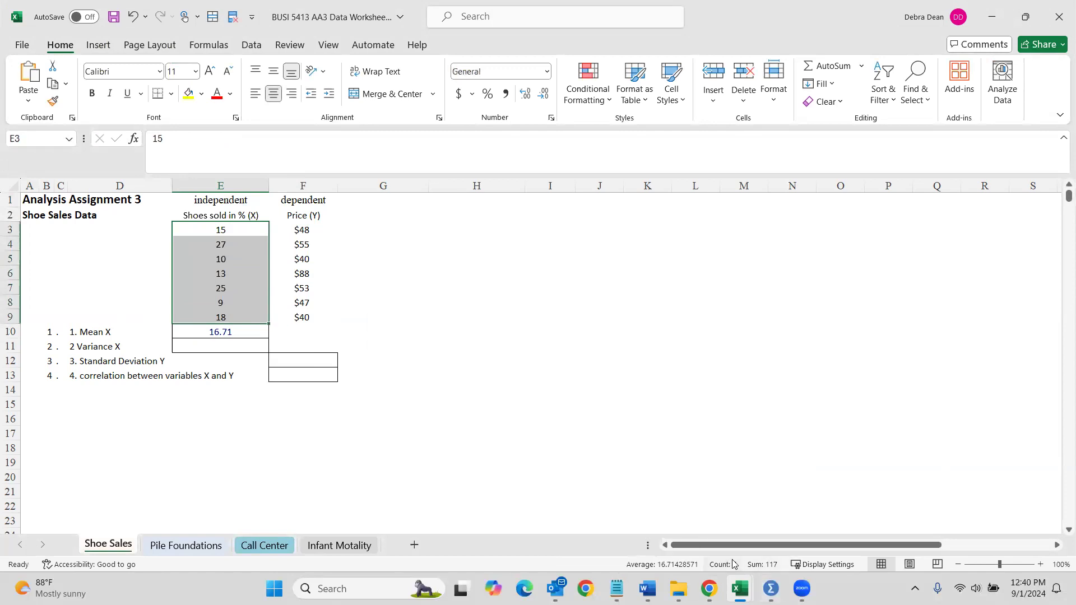
click(390, 323)
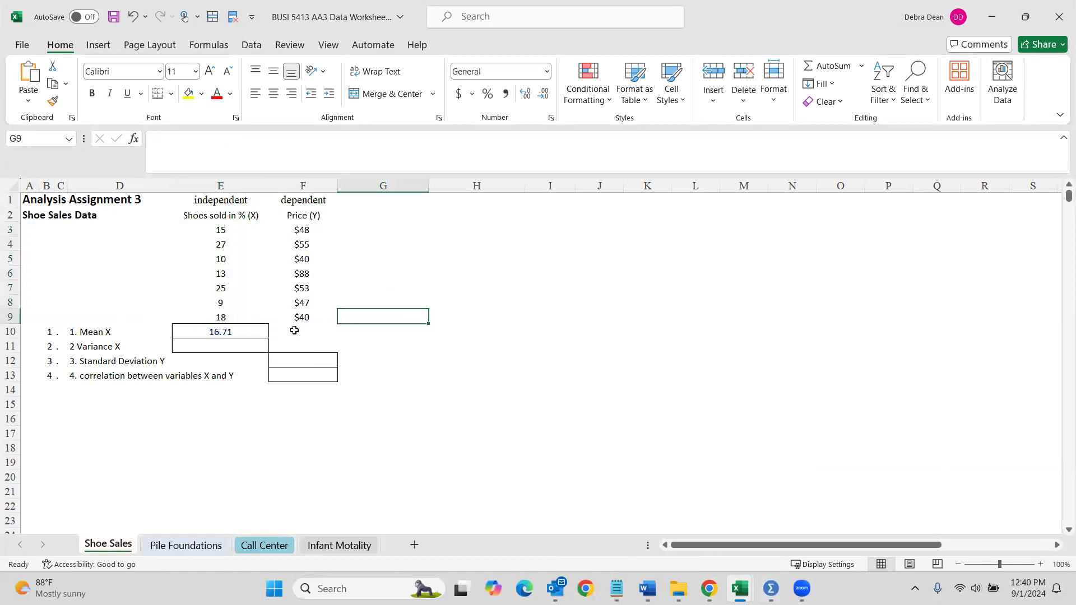
- Calculate the sample variance of X in E11 with the VAR.S function over E3:E9
click(222, 344)
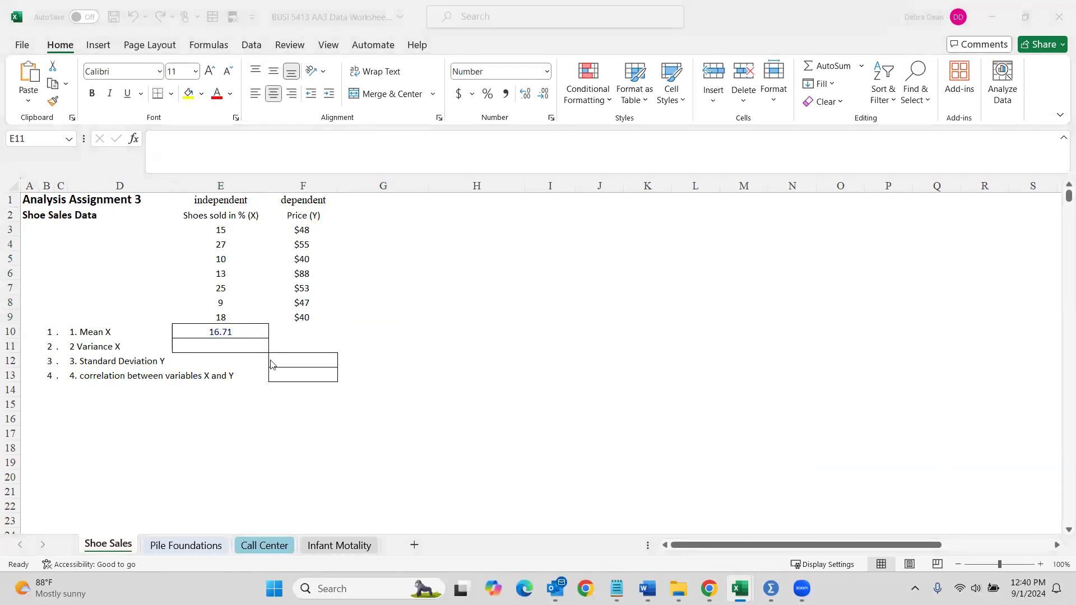
click(137, 139)
click(136, 140)
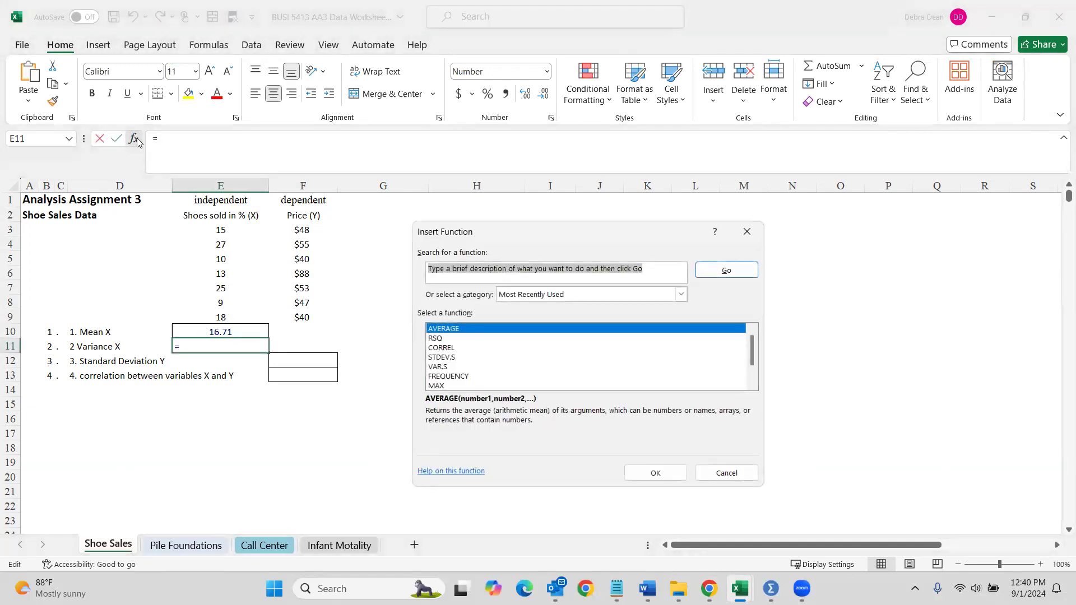
text(var)
key(Return)
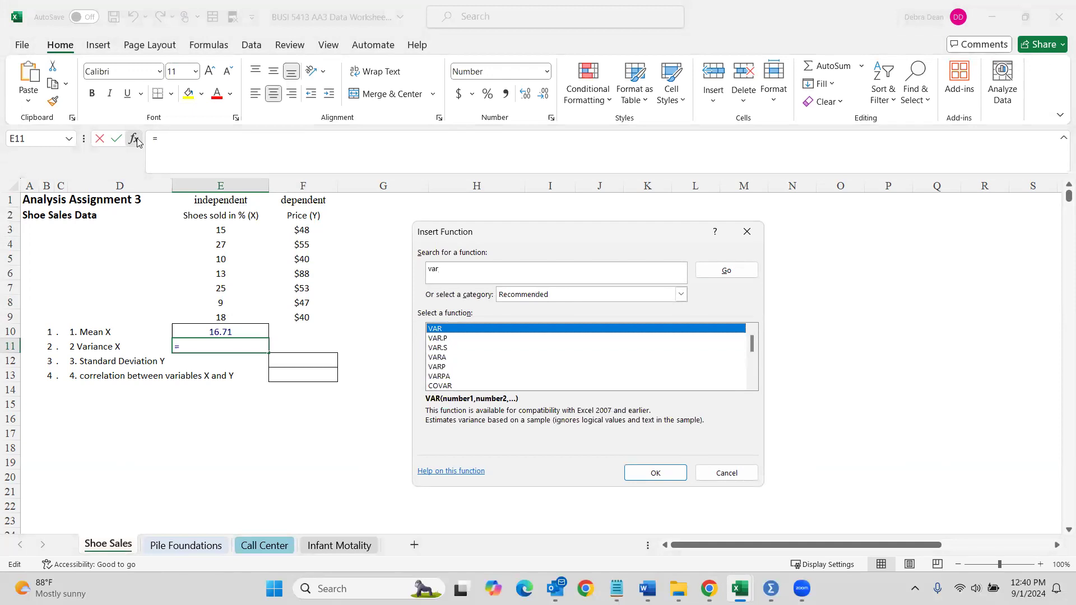
click(448, 339)
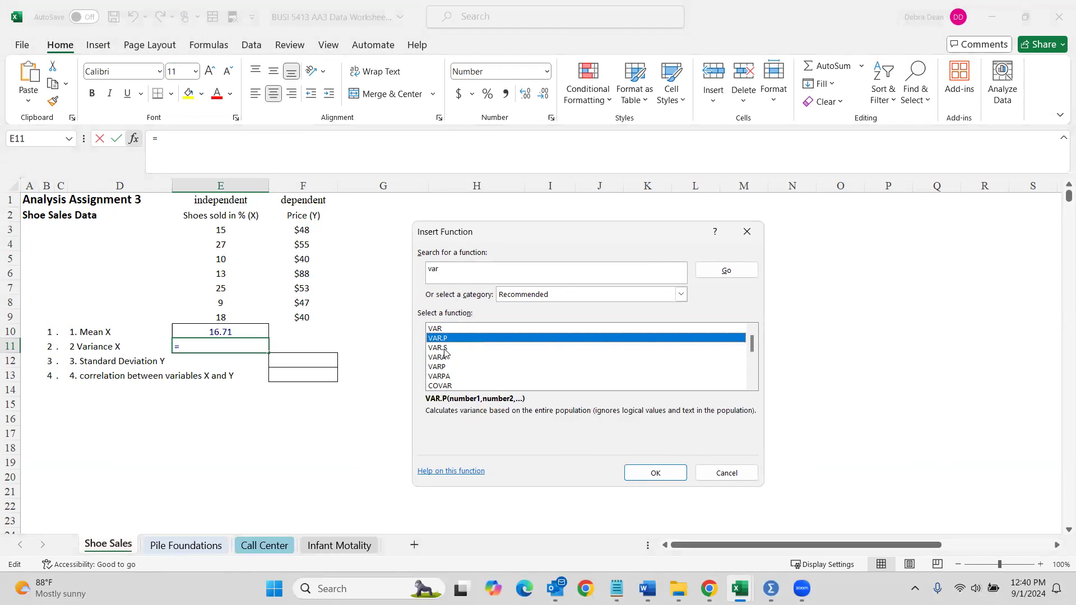
click(446, 350)
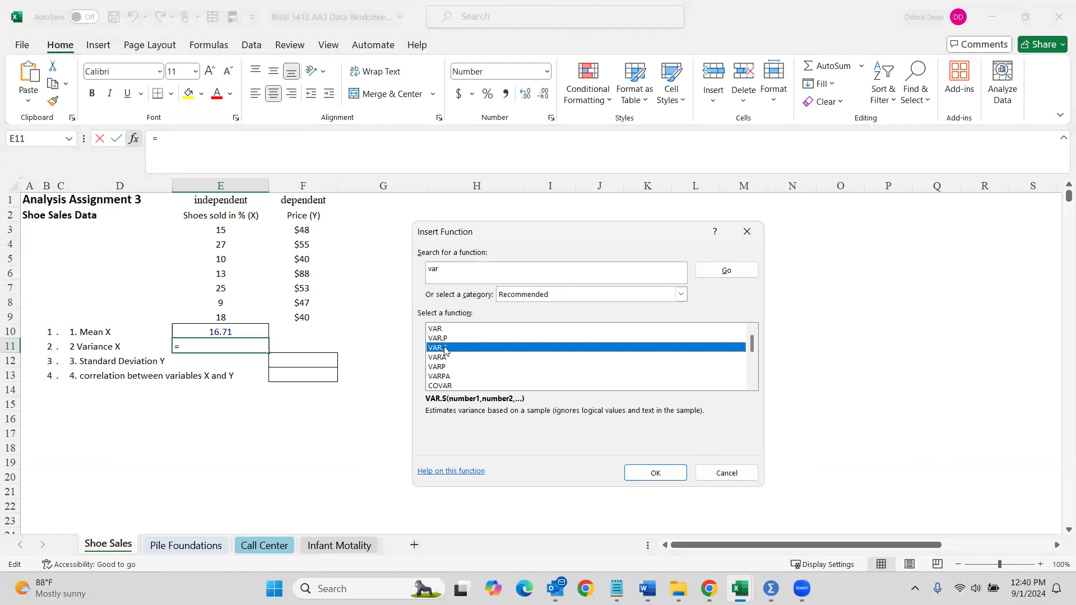
double_click(446, 348)
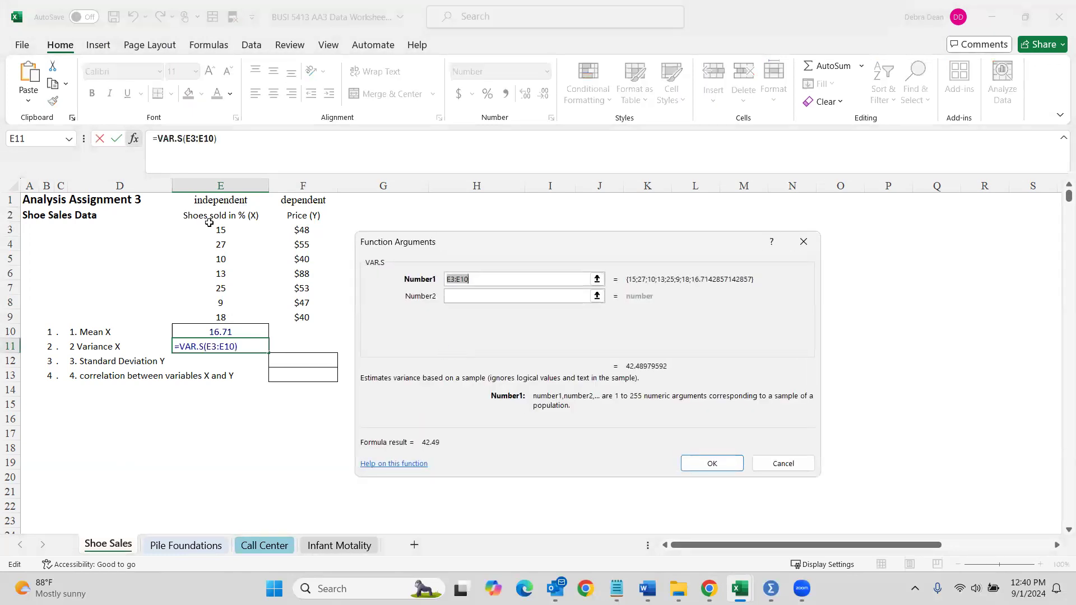
drag(221, 230, 219, 315)
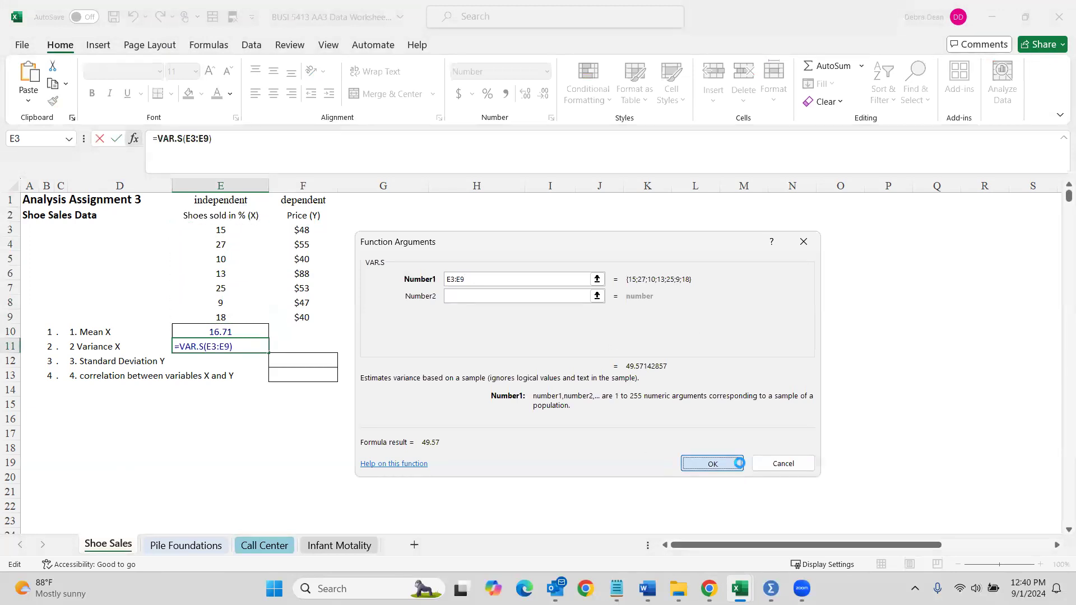
click(739, 463)
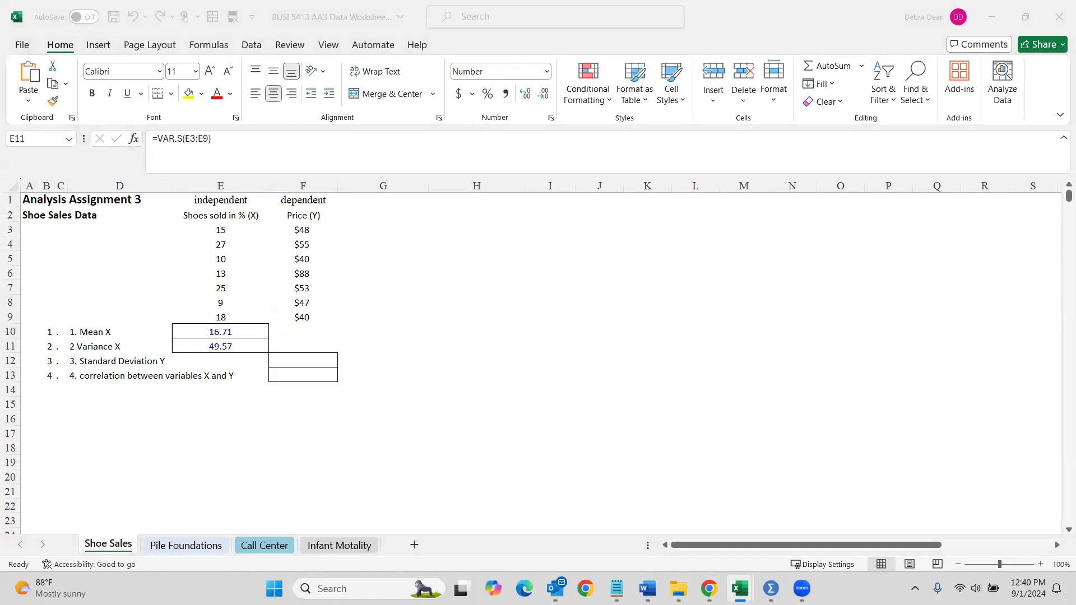
- Calculate the sample standard deviation of Y in F12 with the STDEV.S function over F3:F9
click(306, 362)
click(136, 144)
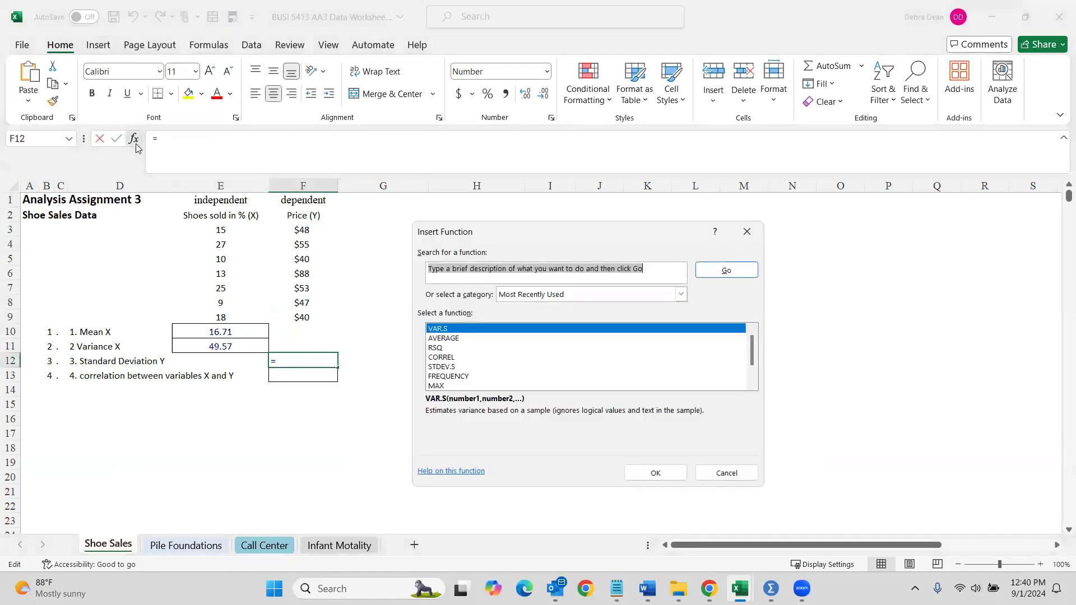
text(std)
key(Return)
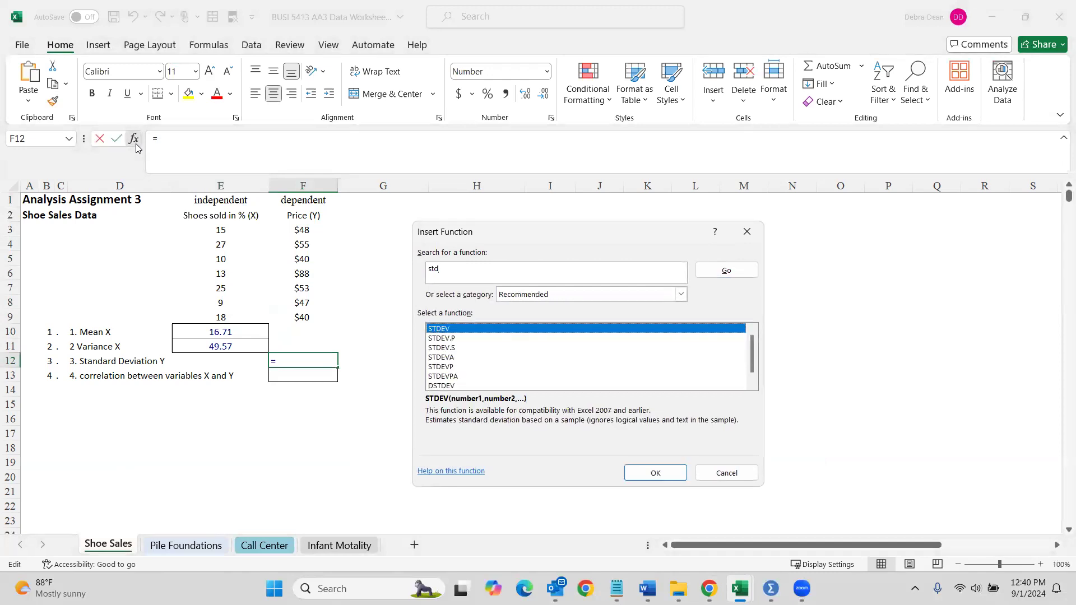
click(447, 349)
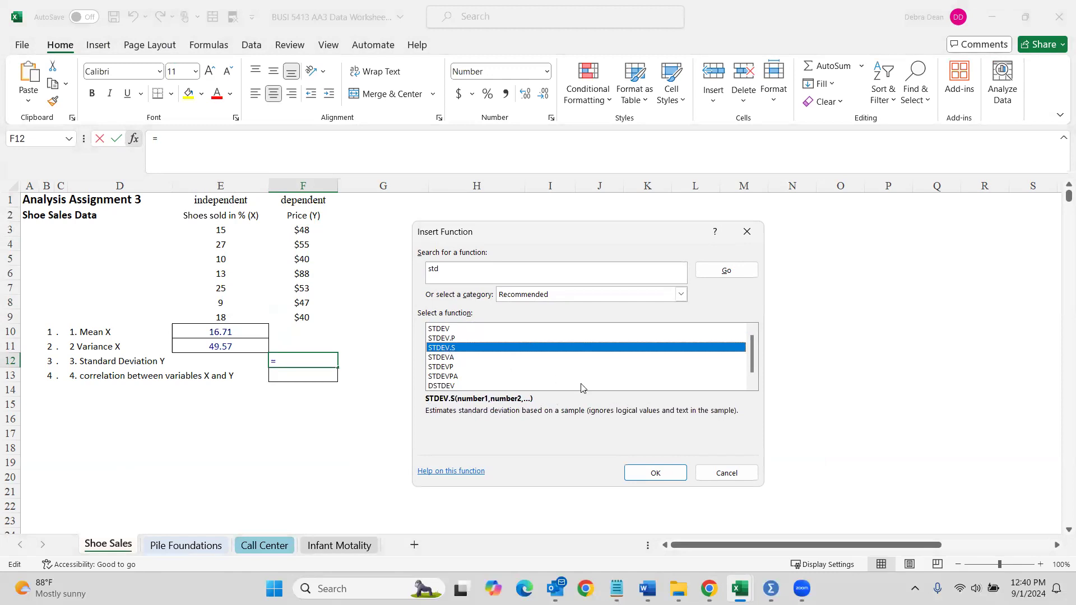
click(654, 474)
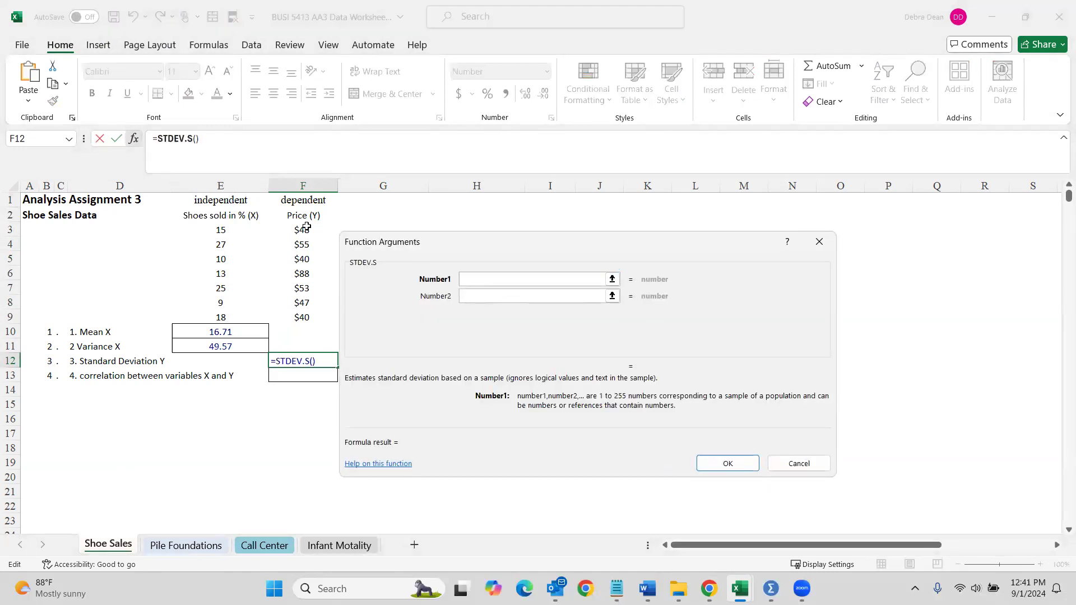
drag(302, 228, 302, 317)
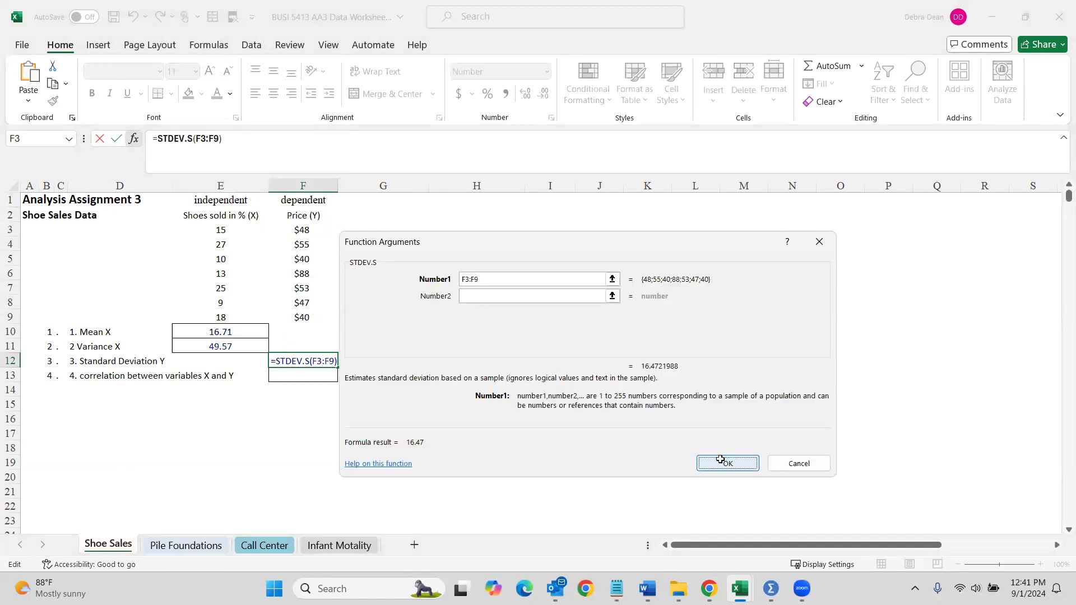
click(728, 464)
- Calculate the correlation between X and Y in F13 with the CORREL function, using E3:E9 and F3:F9 as the two arrays
click(310, 377)
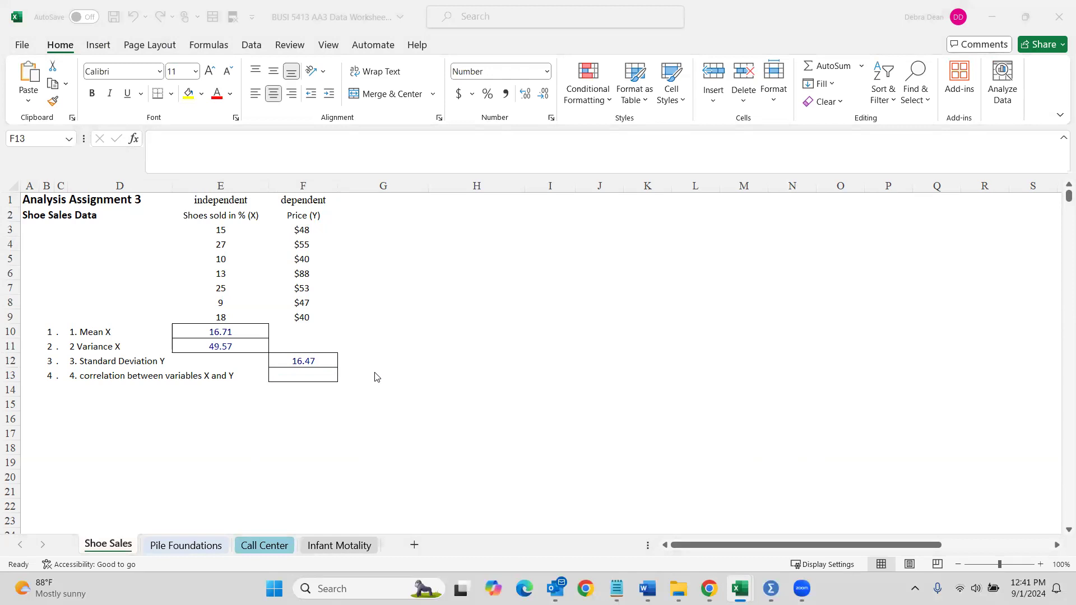
click(314, 376)
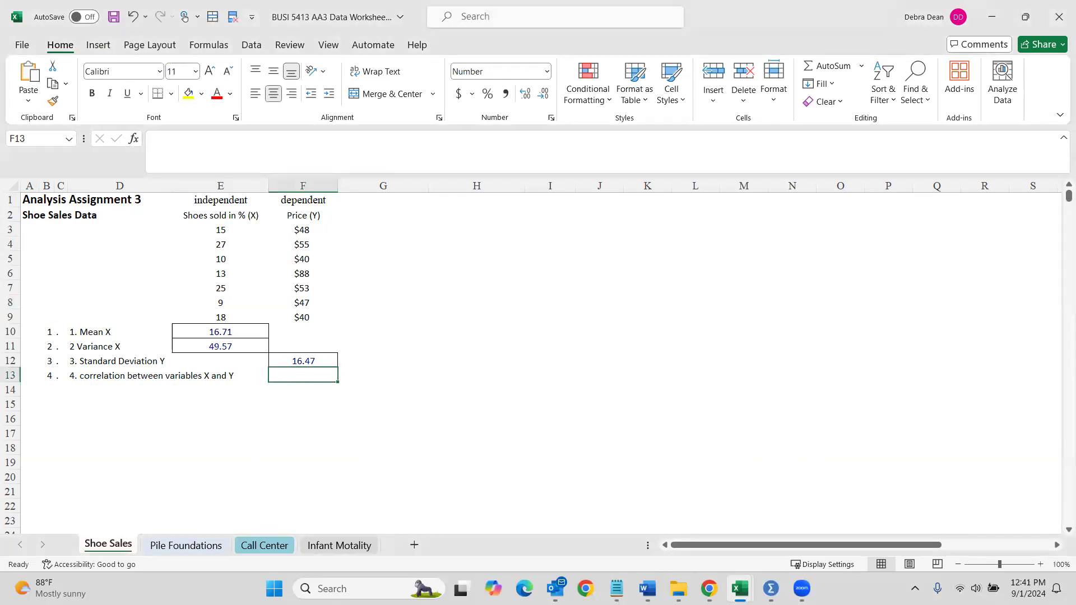
click(139, 141)
text(corr)
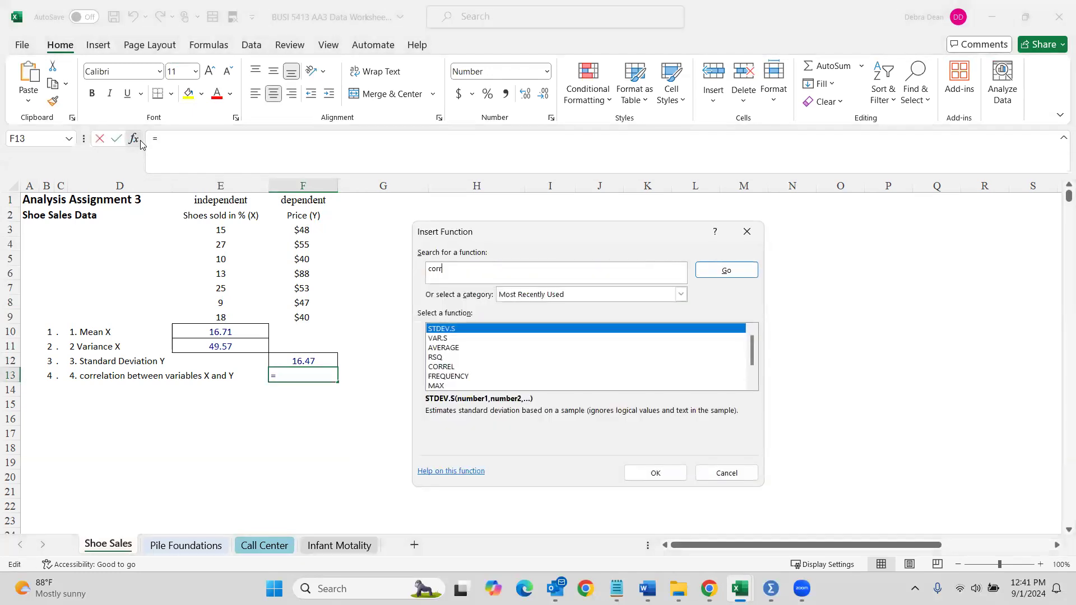
text(el)
key(Return)
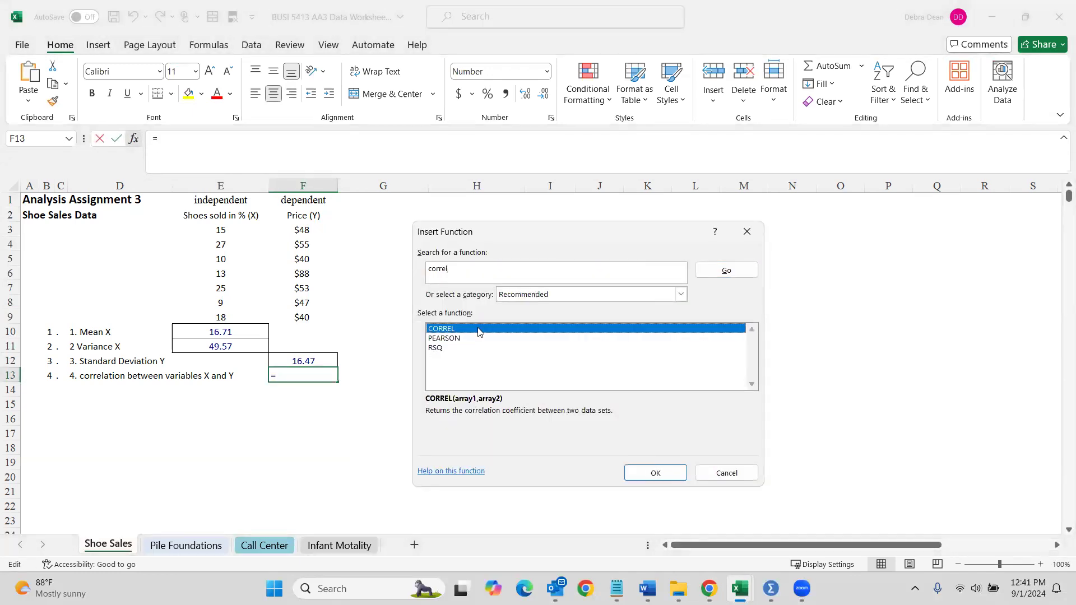
double_click(457, 331)
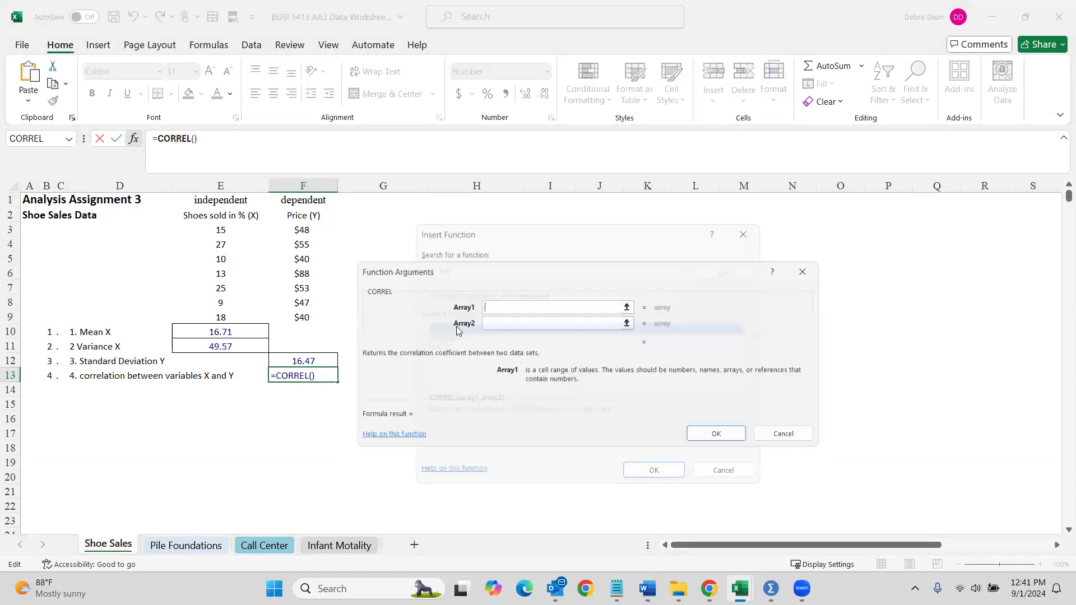
drag(228, 229, 227, 317)
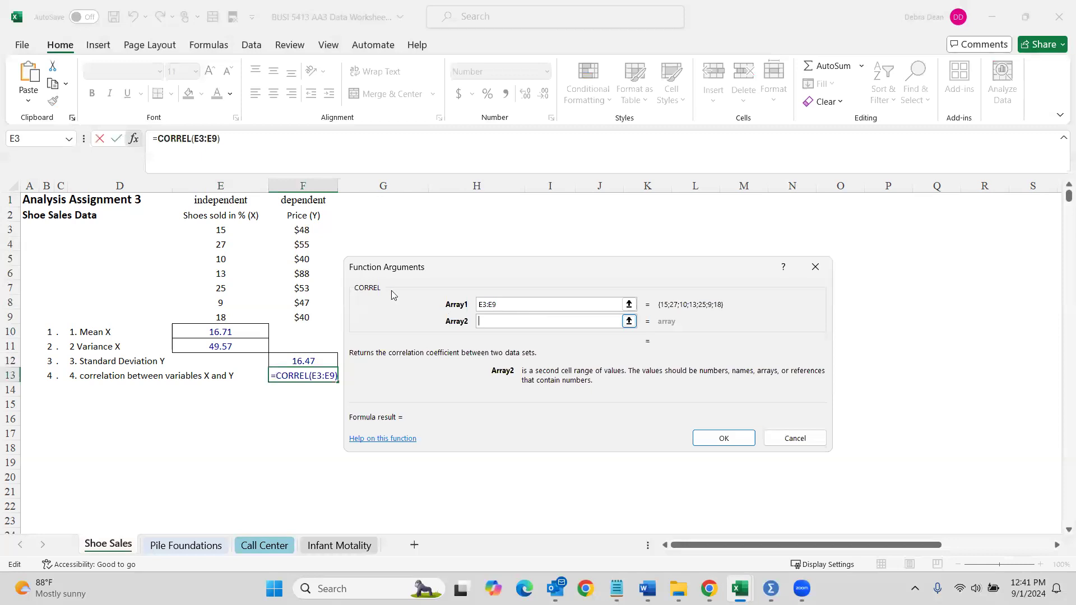
drag(306, 229, 319, 310)
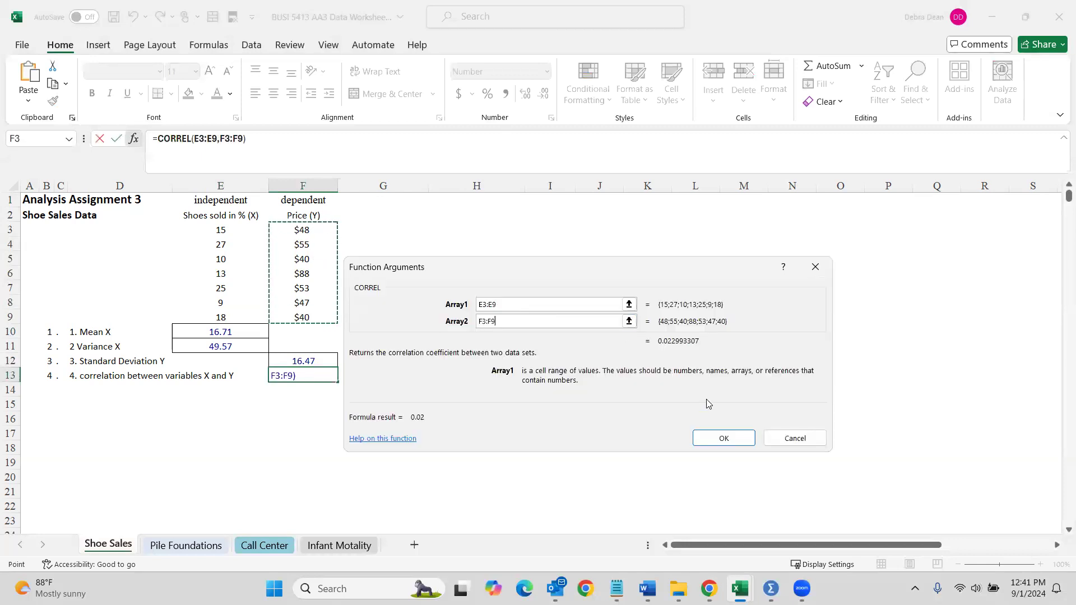
click(723, 440)
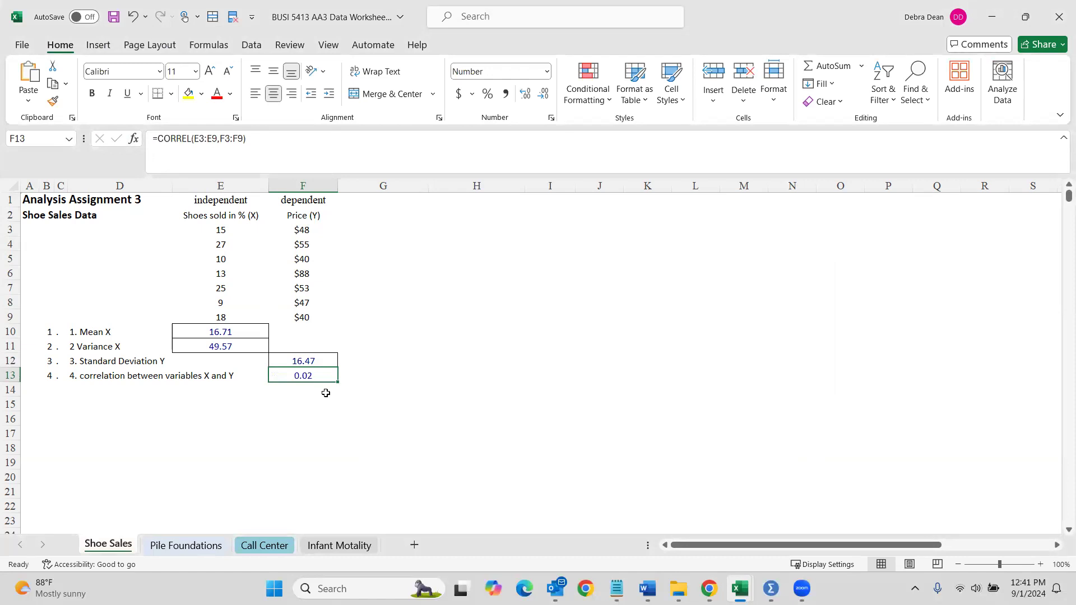
click(356, 378)
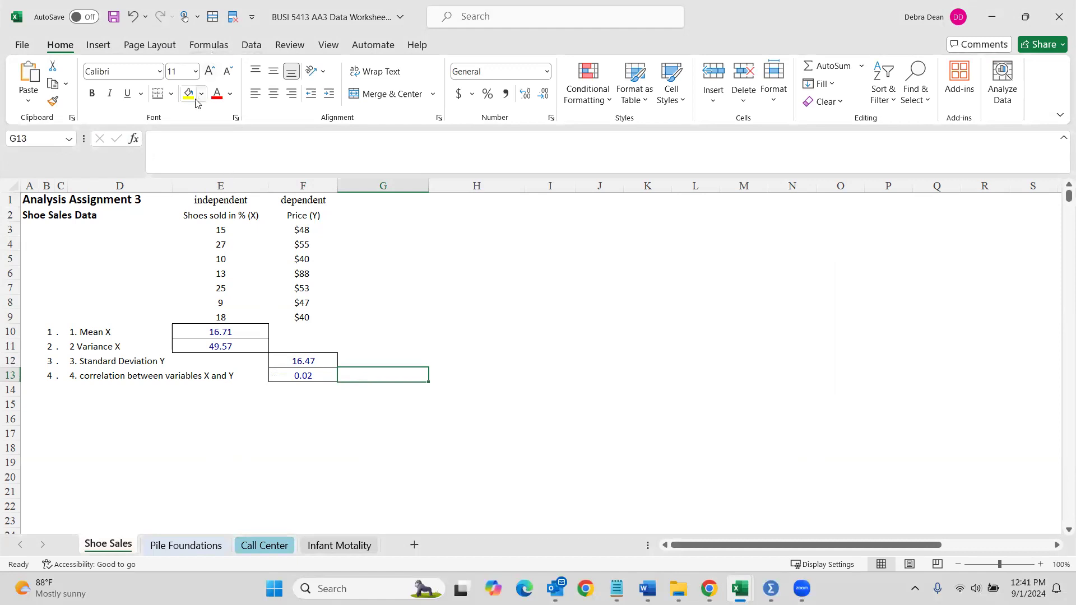
- Check in the Excel options whether the Analysis ToolPak add-in is active
click(22, 46)
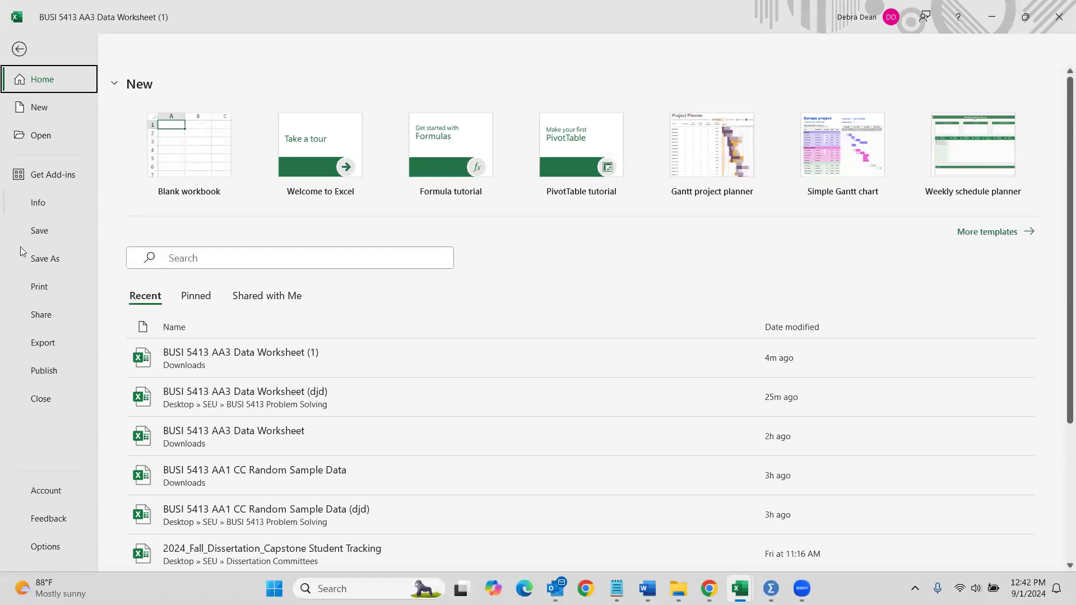
click(46, 547)
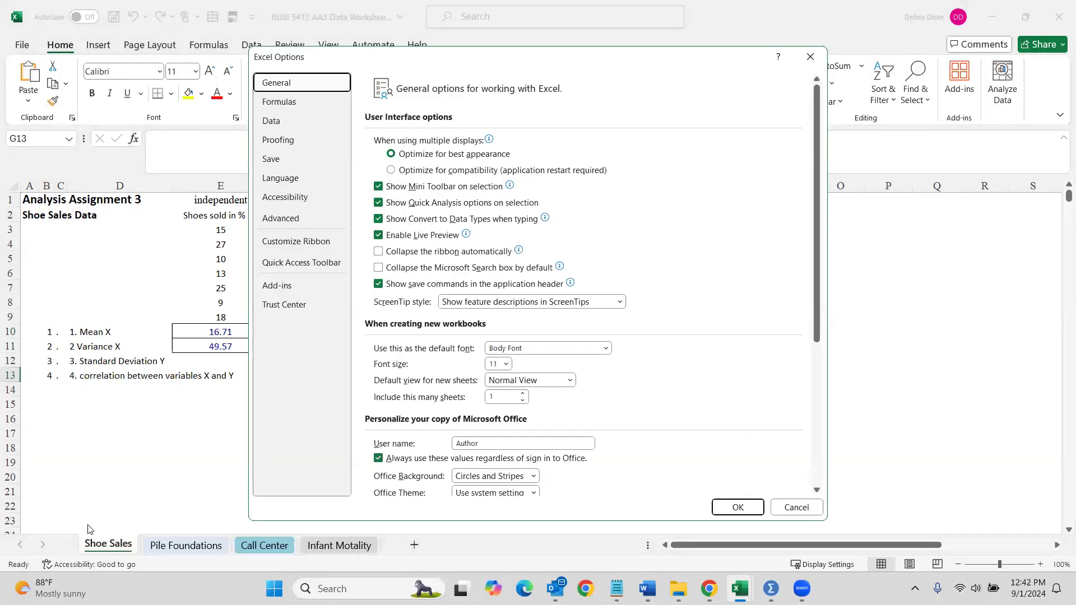
click(292, 287)
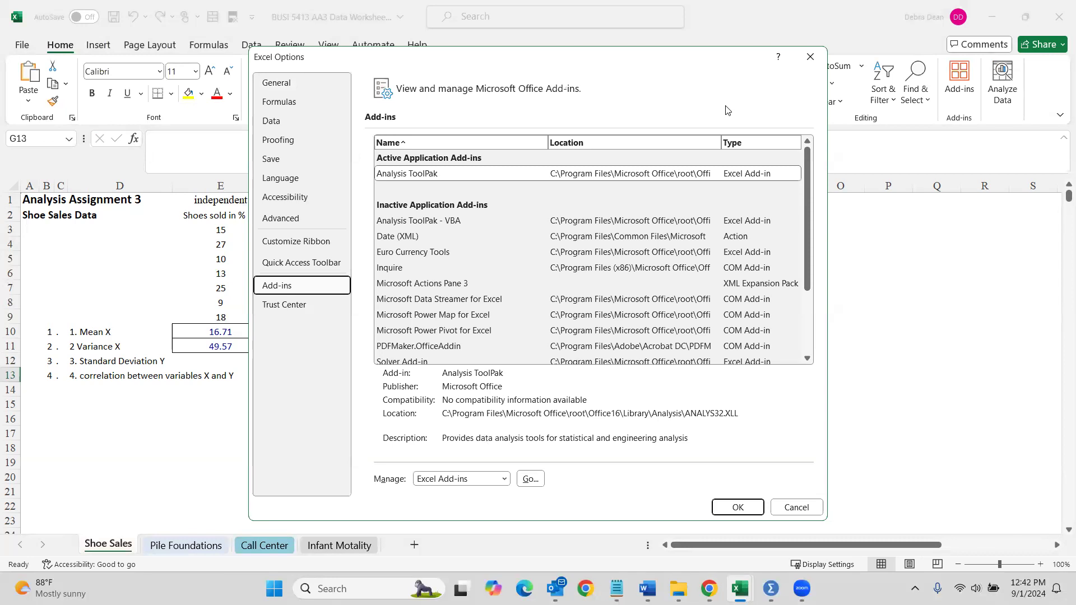
click(407, 181)
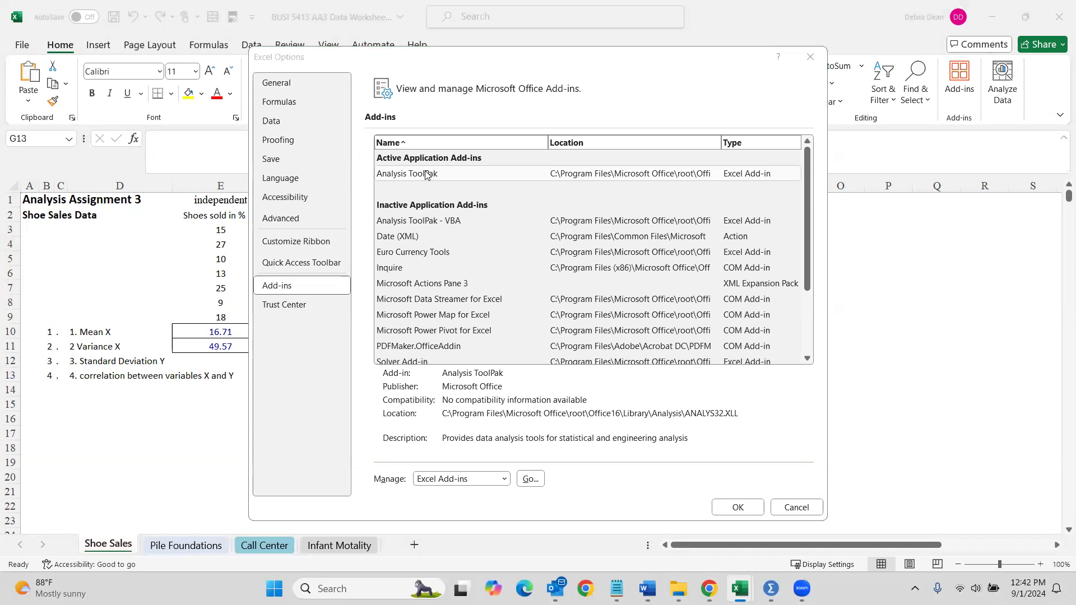
click(738, 508)
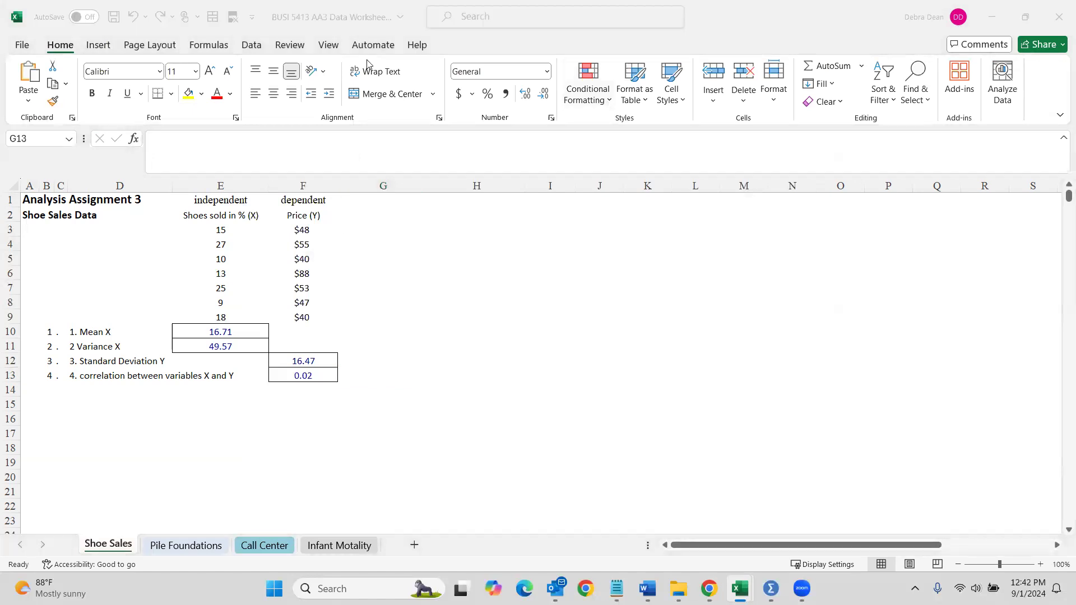
- Start a Regression from the Data Analysis tools for the shoe sales data
click(251, 45)
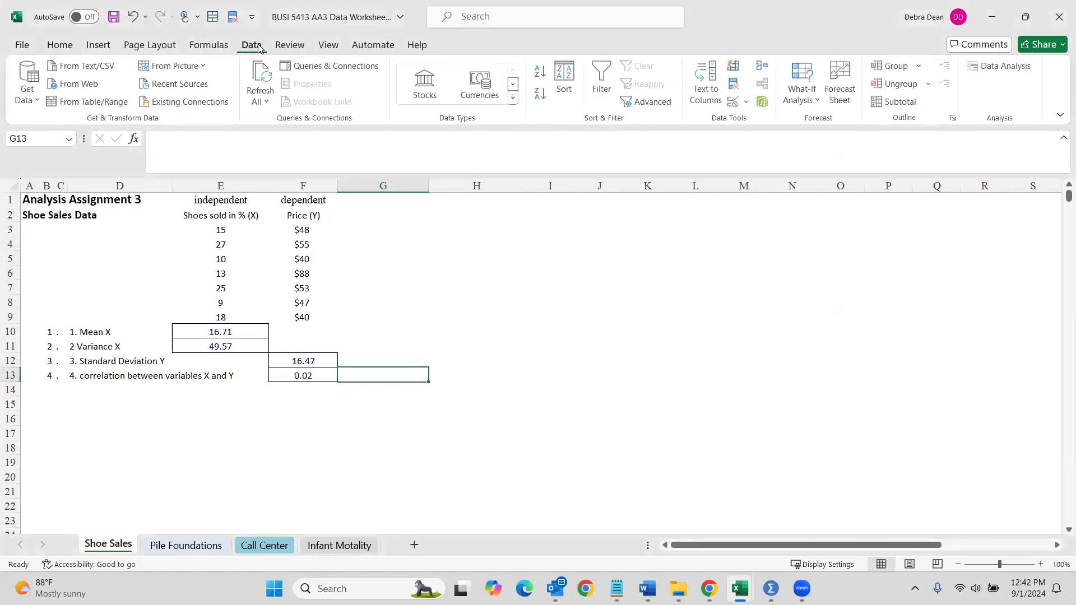
click(1004, 69)
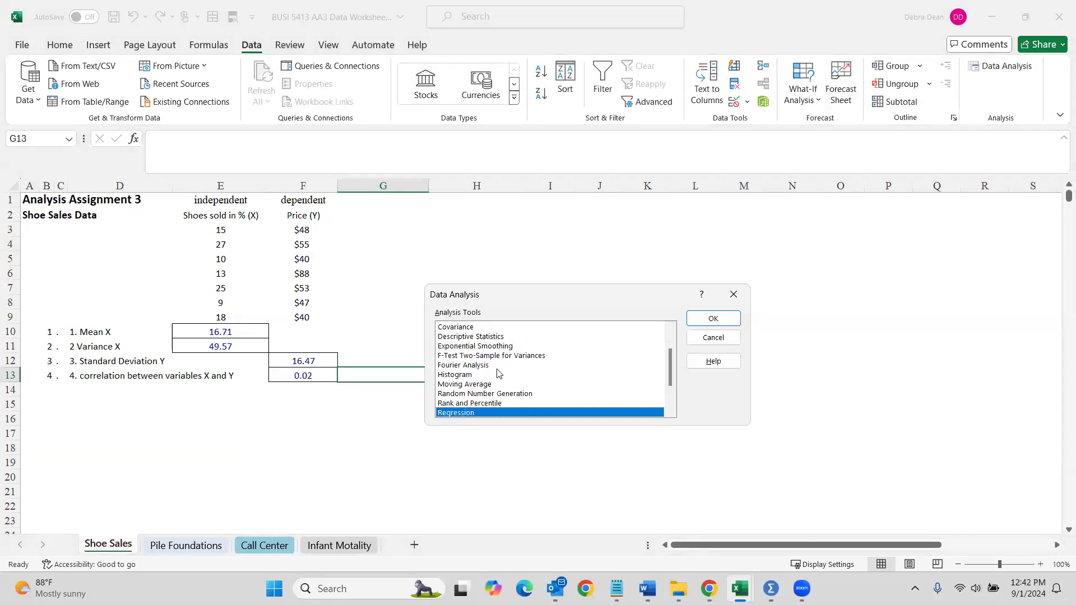
scroll(492, 381, down, 1)
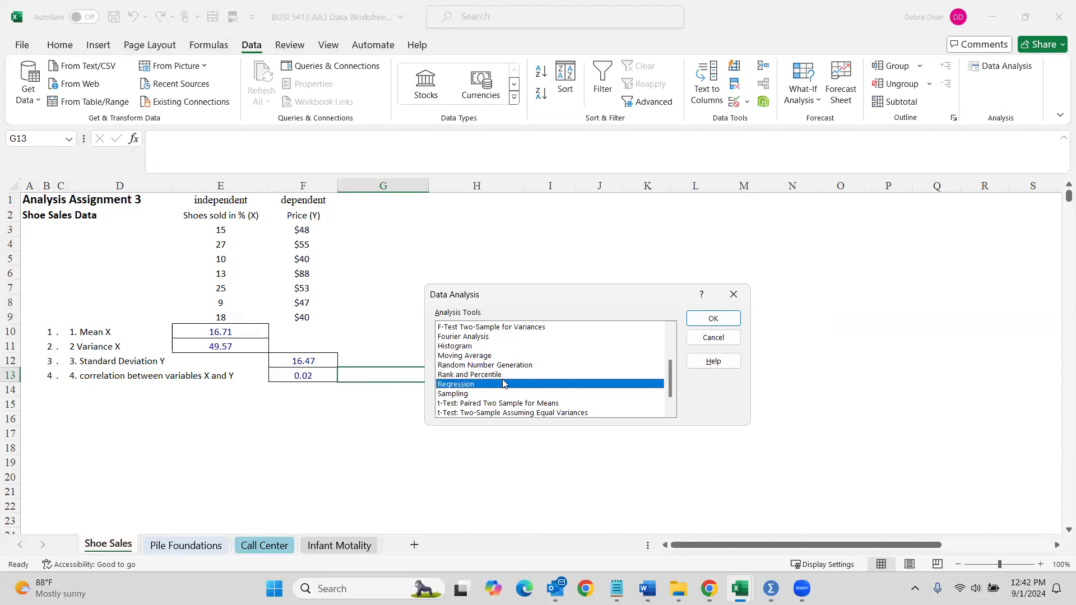
scroll(503, 384, down, 1)
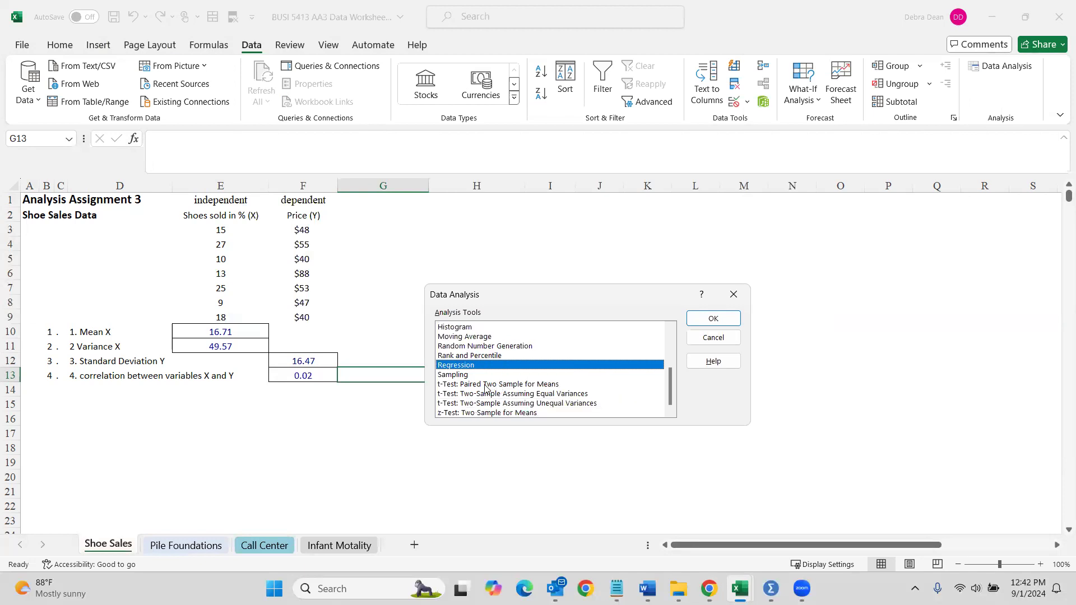
click(483, 385)
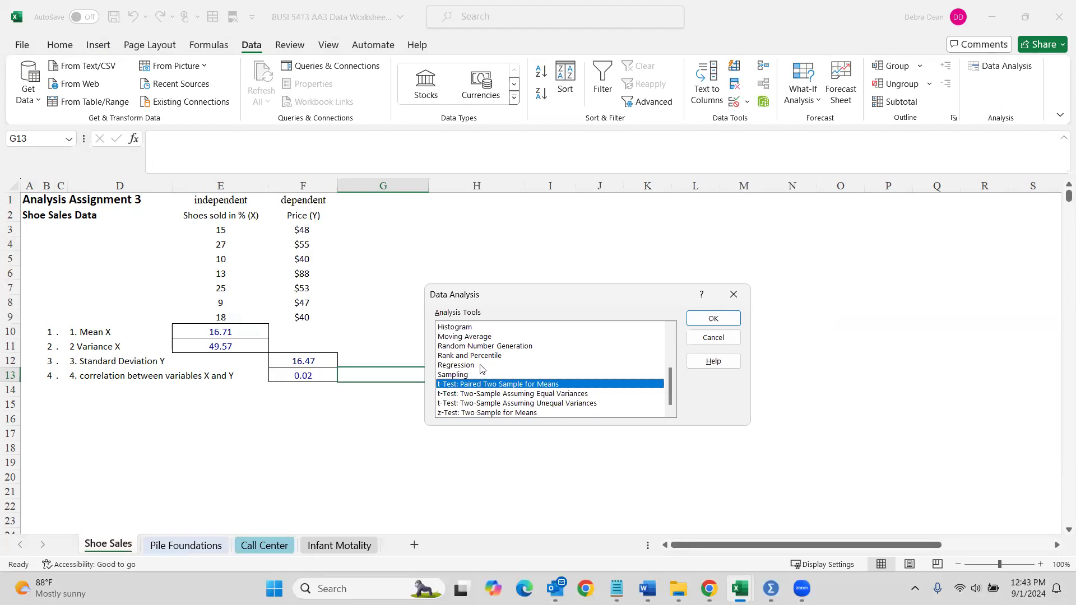
click(481, 366)
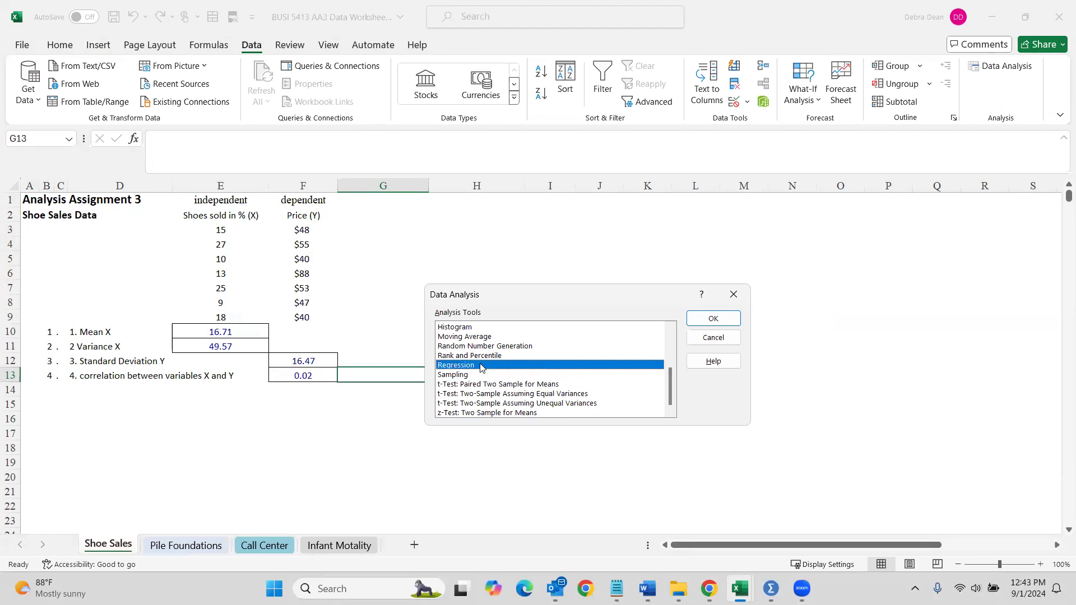
click(725, 318)
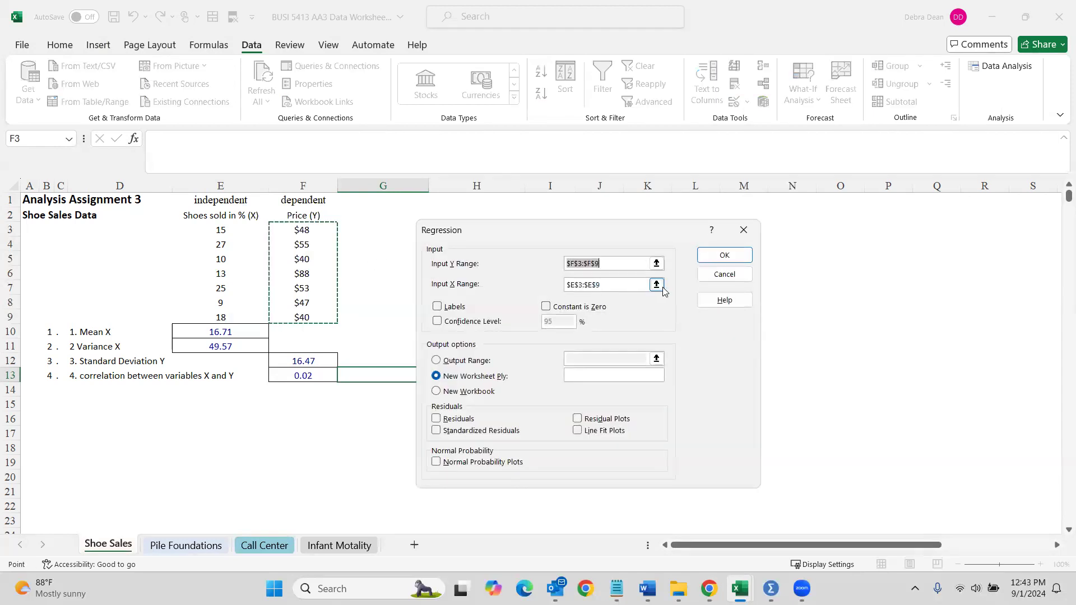
- Run the regression with F3:F9 as the Y range and E3:E9 as the X range, output to a new worksheet
key(BackSpace)
drag(626, 287, 533, 286)
key(BackSpace)
click(573, 265)
drag(308, 227, 298, 313)
click(630, 284)
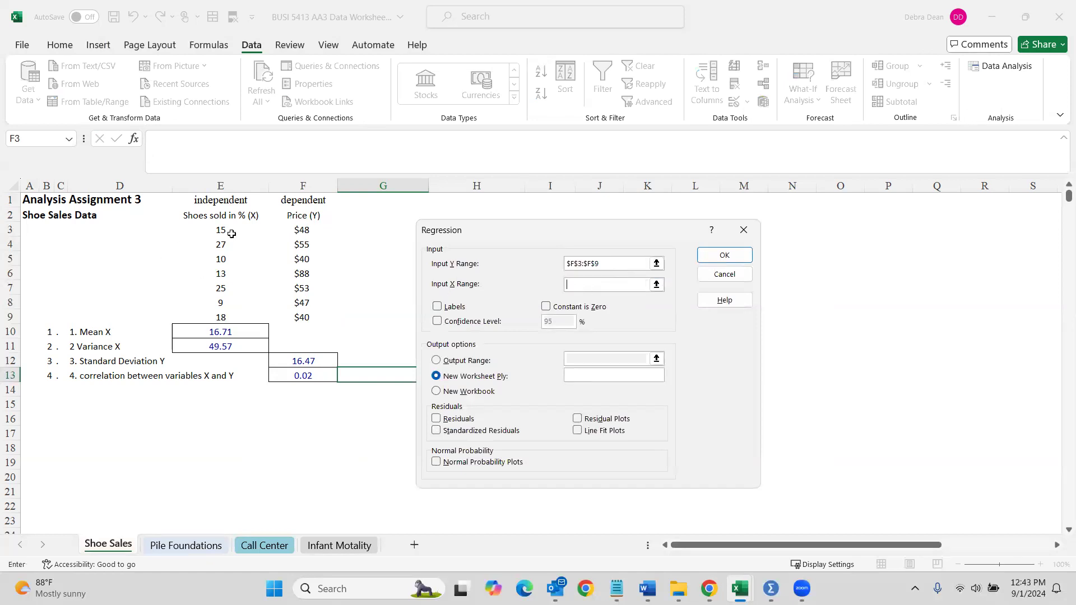
drag(232, 230, 221, 314)
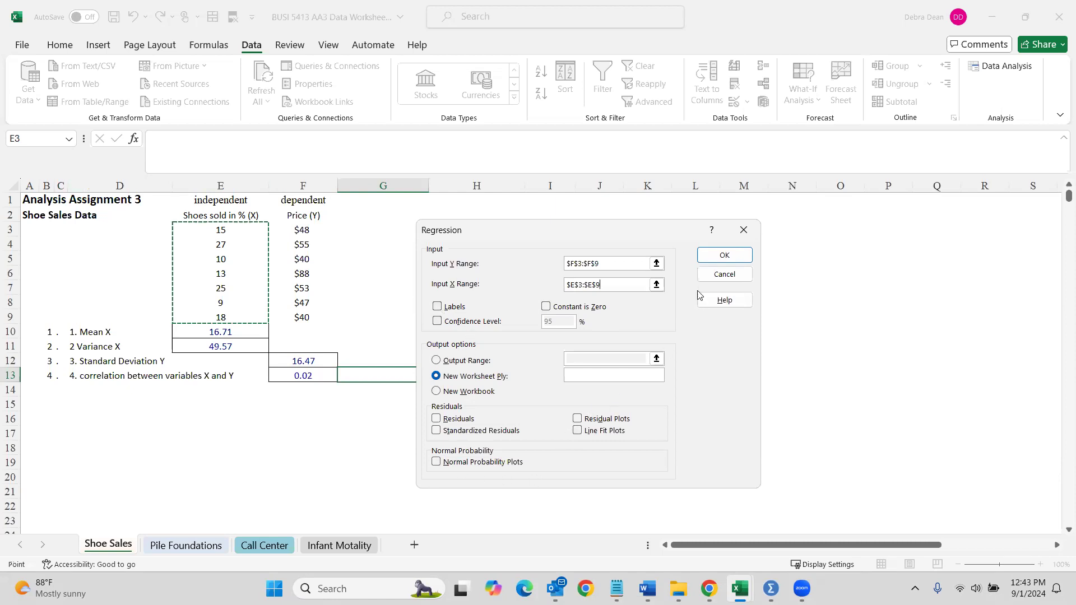
click(723, 256)
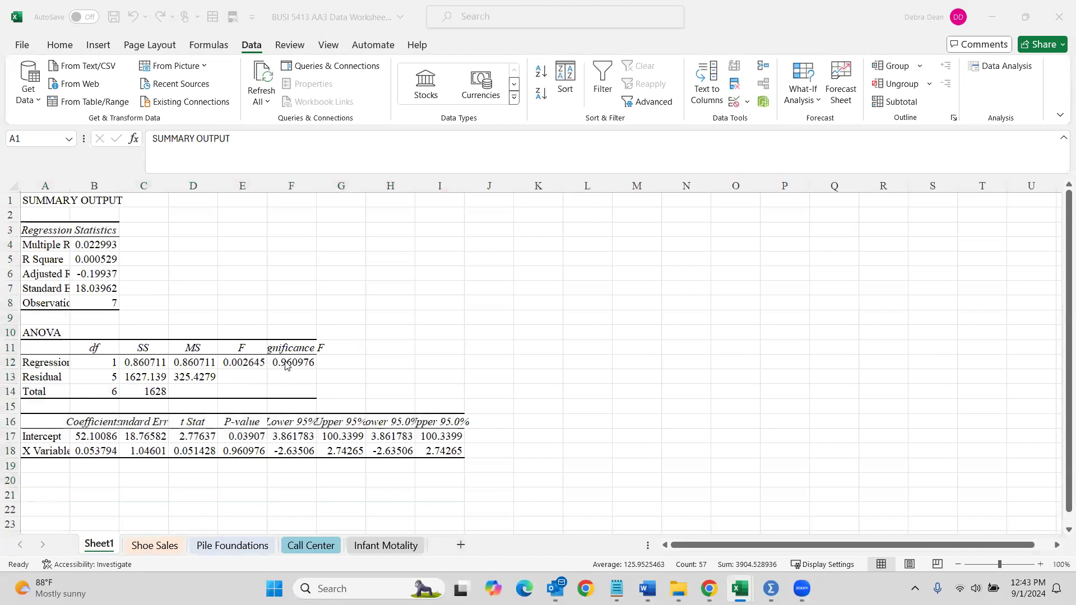
- Fit column F of the regression output to its contents and highlight the Significance F value in F12 in yellow
click(314, 186)
double_click(316, 186)
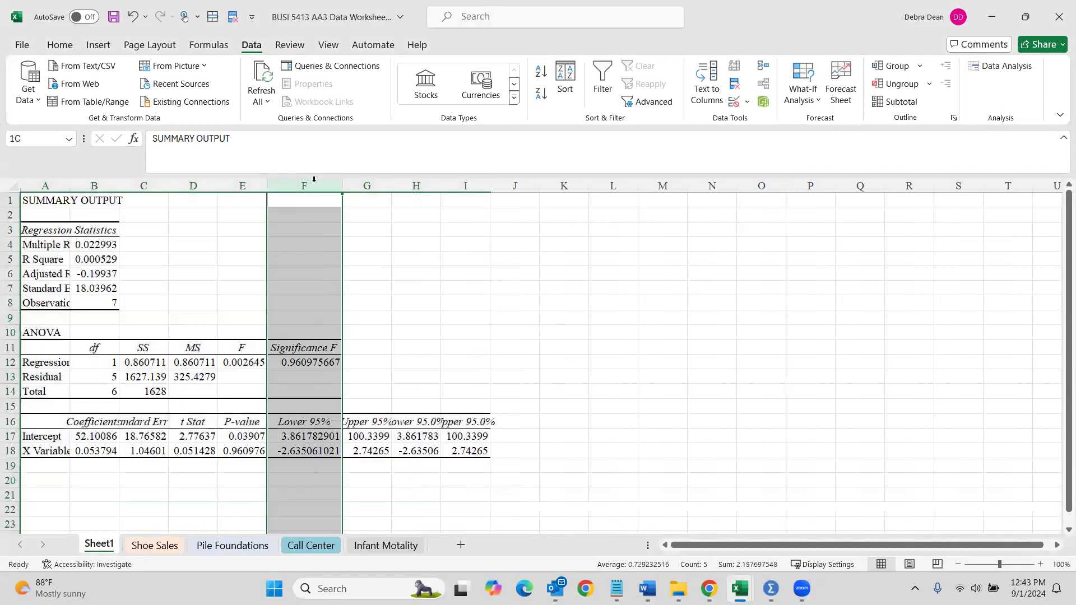
click(306, 363)
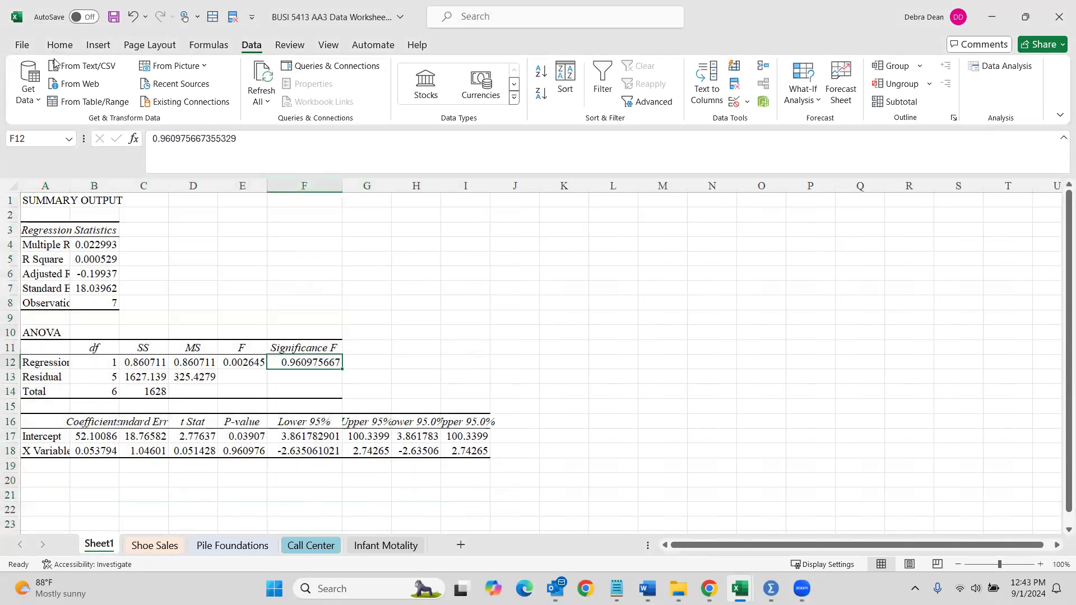
click(60, 45)
click(188, 94)
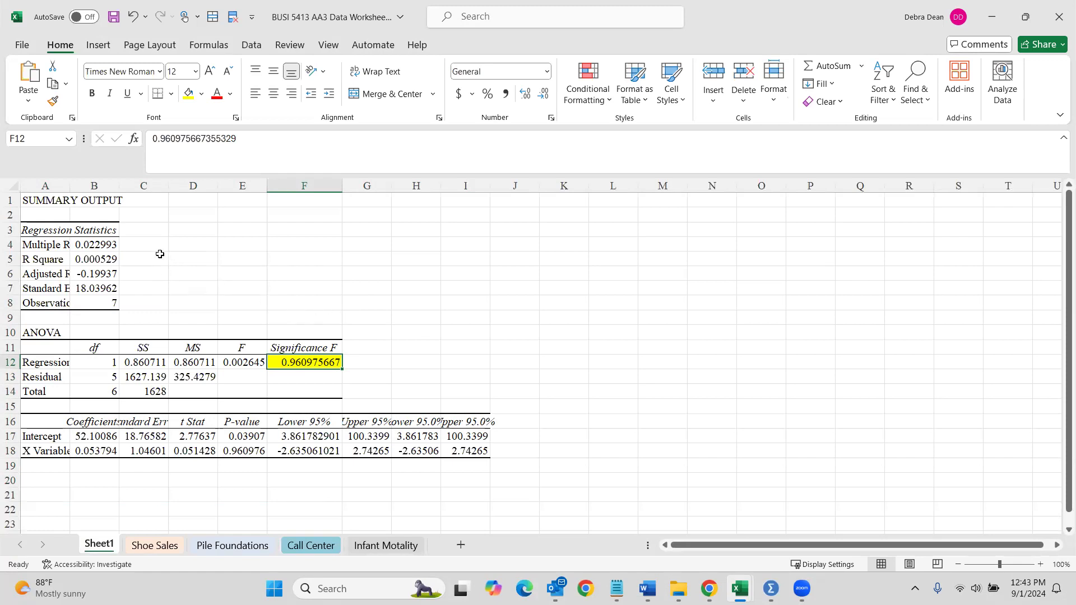
- Fit column A to its labels and highlight the Multiple R value in B4 in yellow
double_click(70, 186)
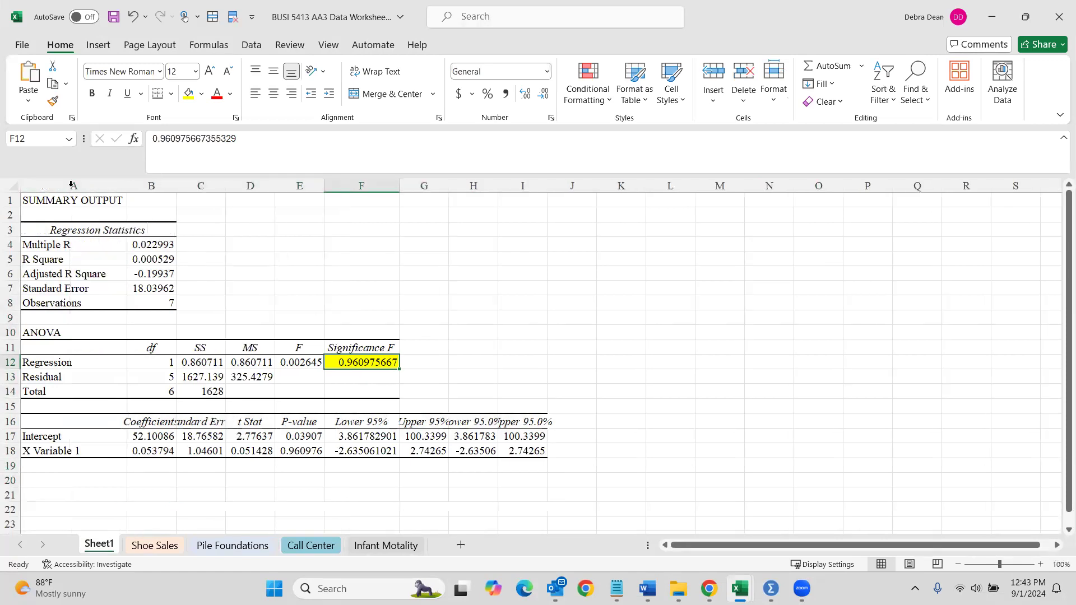
click(157, 245)
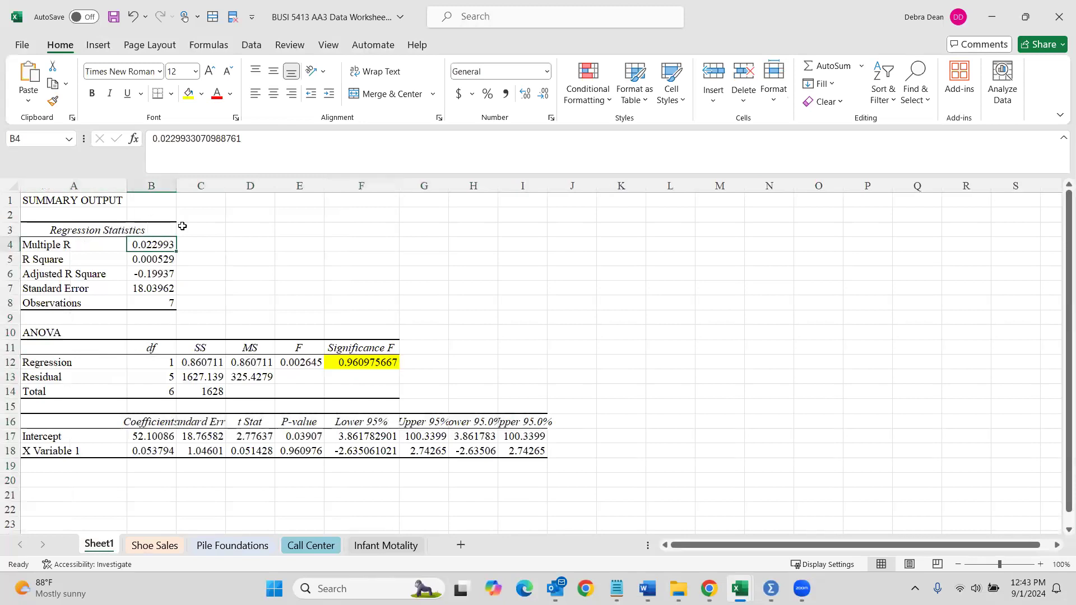
click(188, 93)
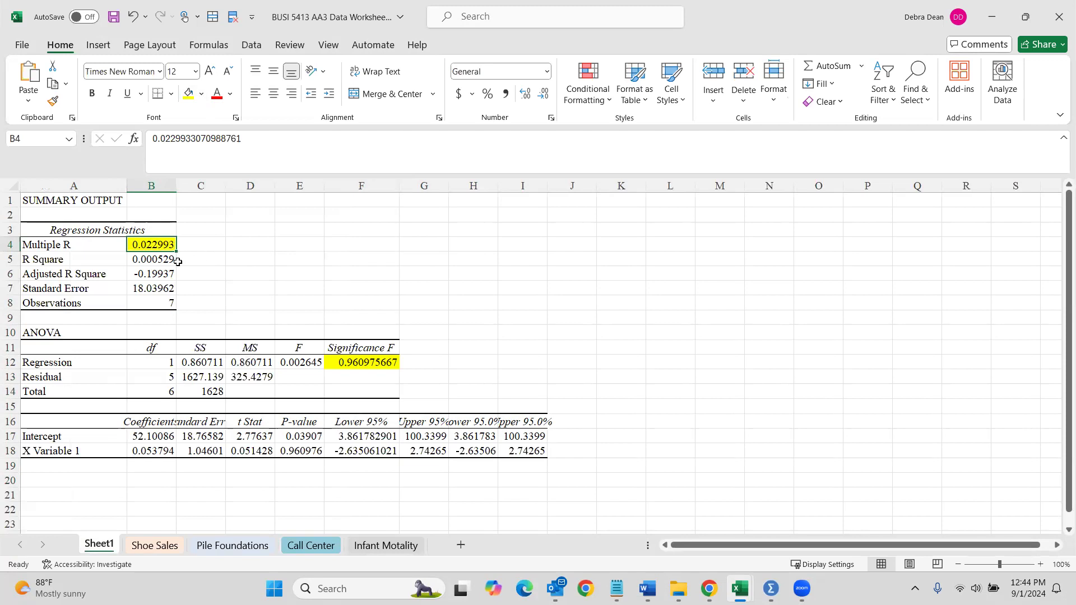
- On the Shoe Sales sheet, label cell D14 "p-value" below the correlation row
click(145, 552)
click(319, 378)
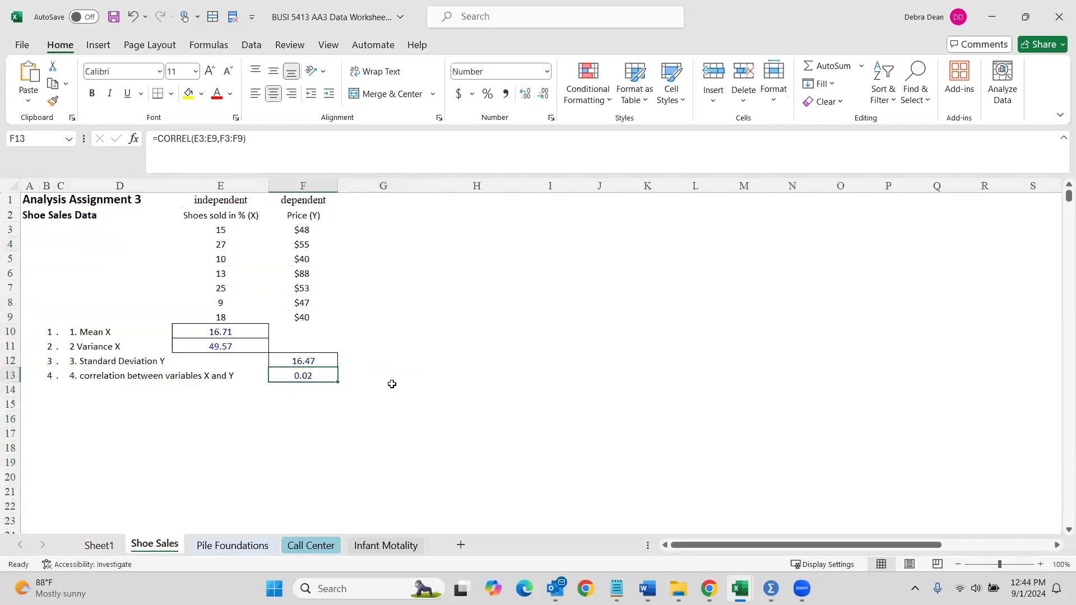
click(139, 393)
text(p-value)
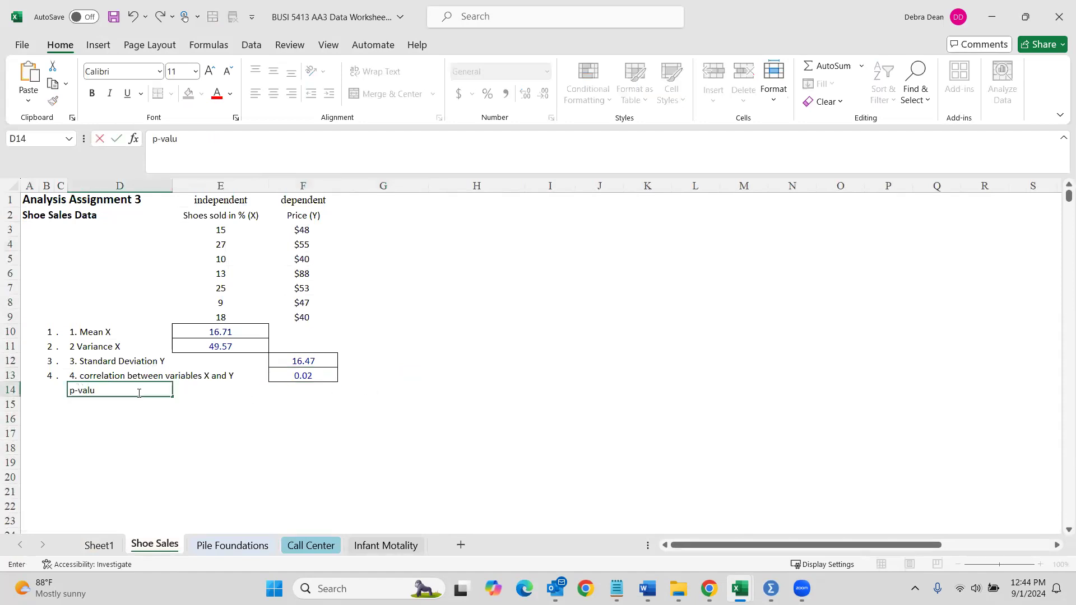
key(Tab)
key(Tab)
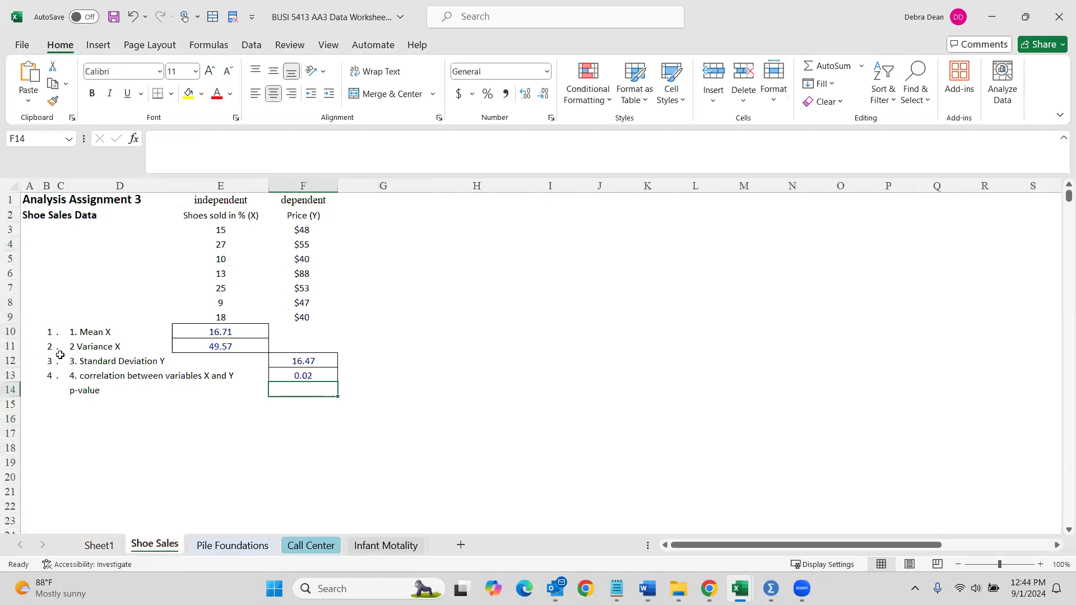
- Link cell F14 to the Significance F value in Sheet1 with the formula =Sheet1!F12
text(=)
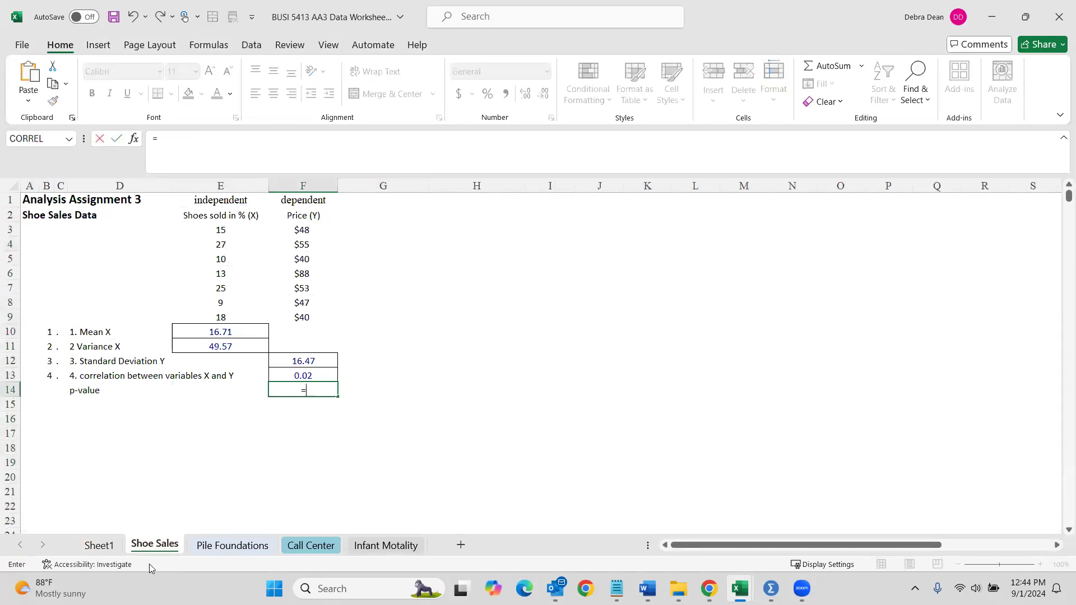
click(101, 544)
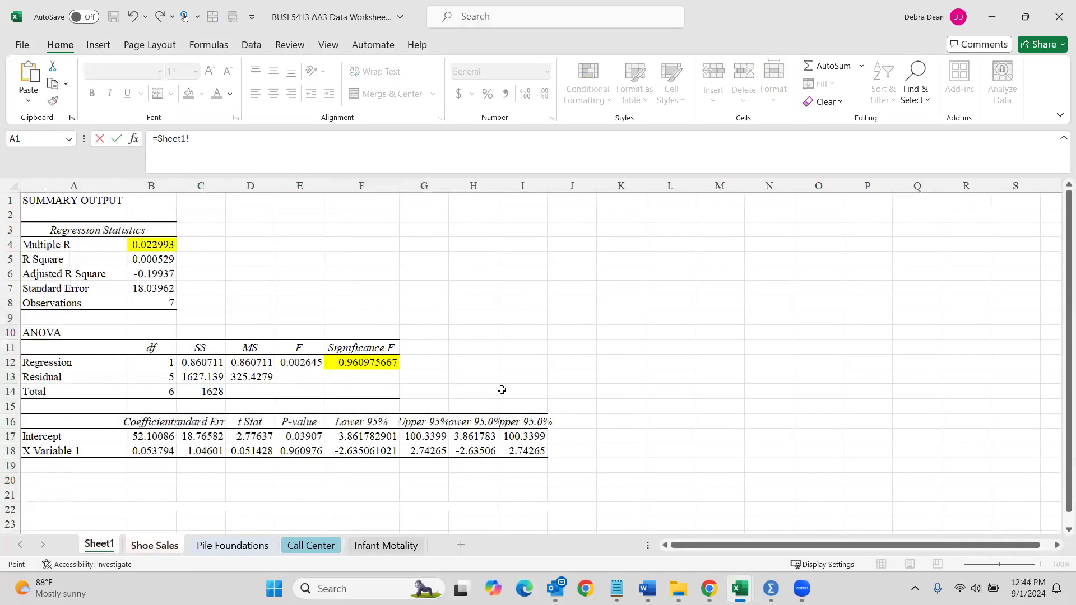
click(352, 361)
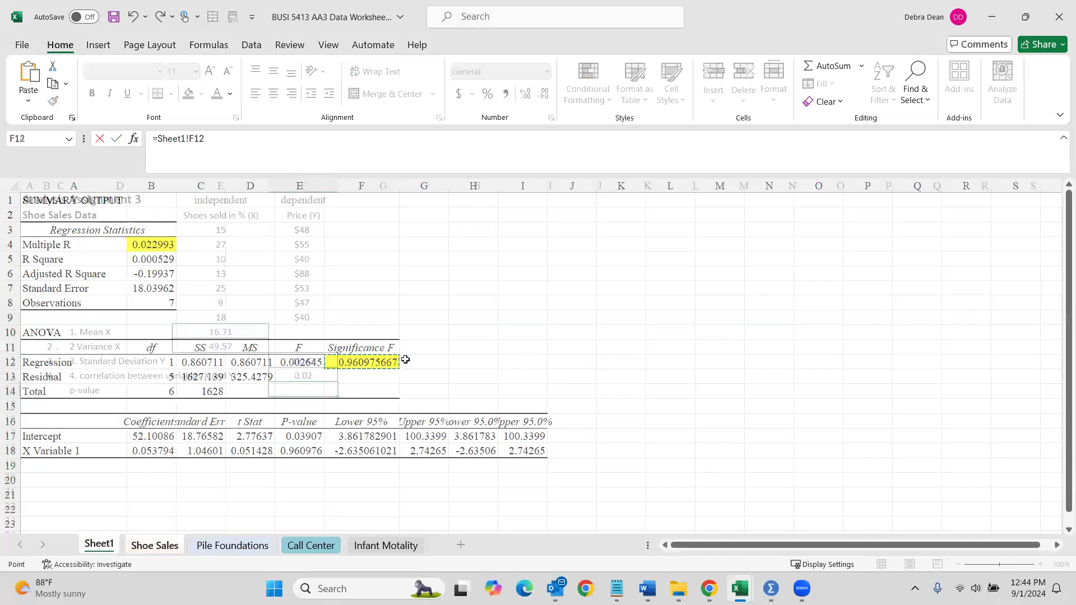
key(Return)
click(294, 391)
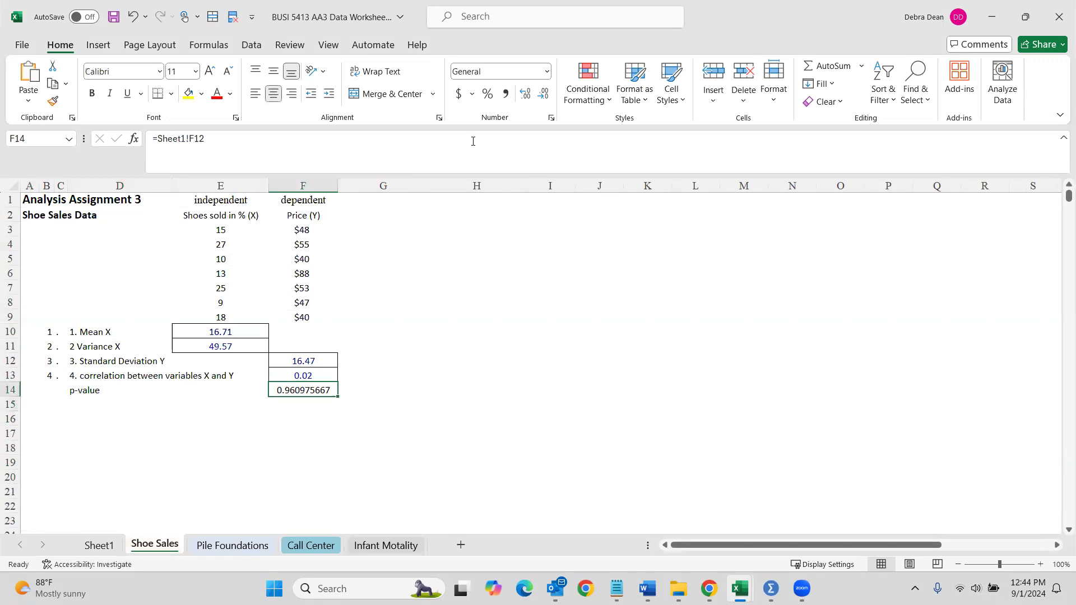
- Display the p-value in F14 with two decimal places
click(525, 93)
click(544, 93)
click(544, 93)
click(544, 93)
click(544, 93)
click(545, 94)
click(547, 94)
click(547, 94)
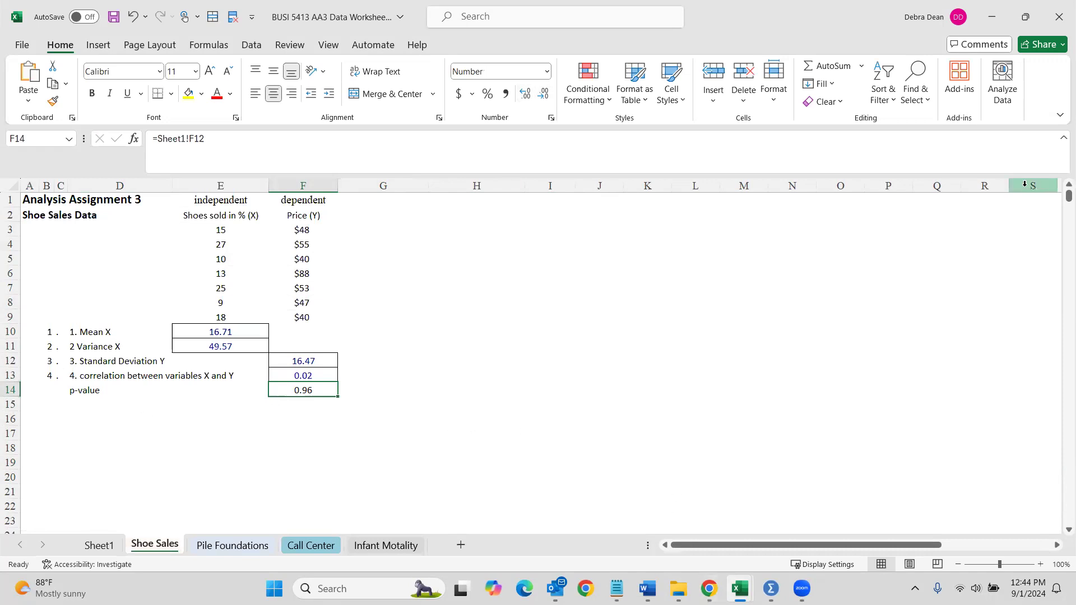
- Switch to the Word correlation document and replace the # placeholder in the table title to read "Table 1"
key(alt+Tab)
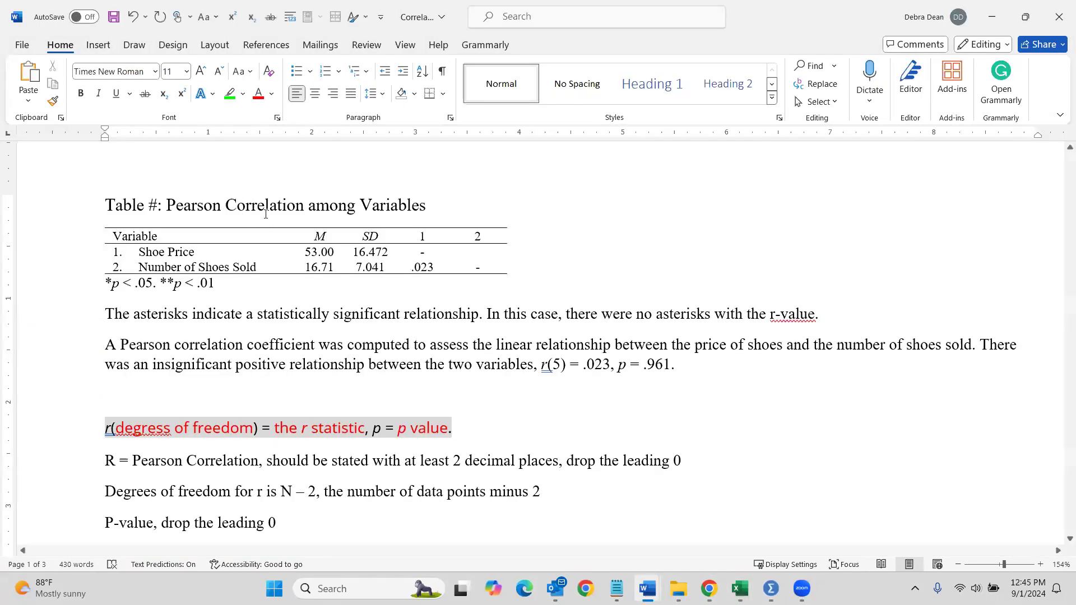
click(164, 202)
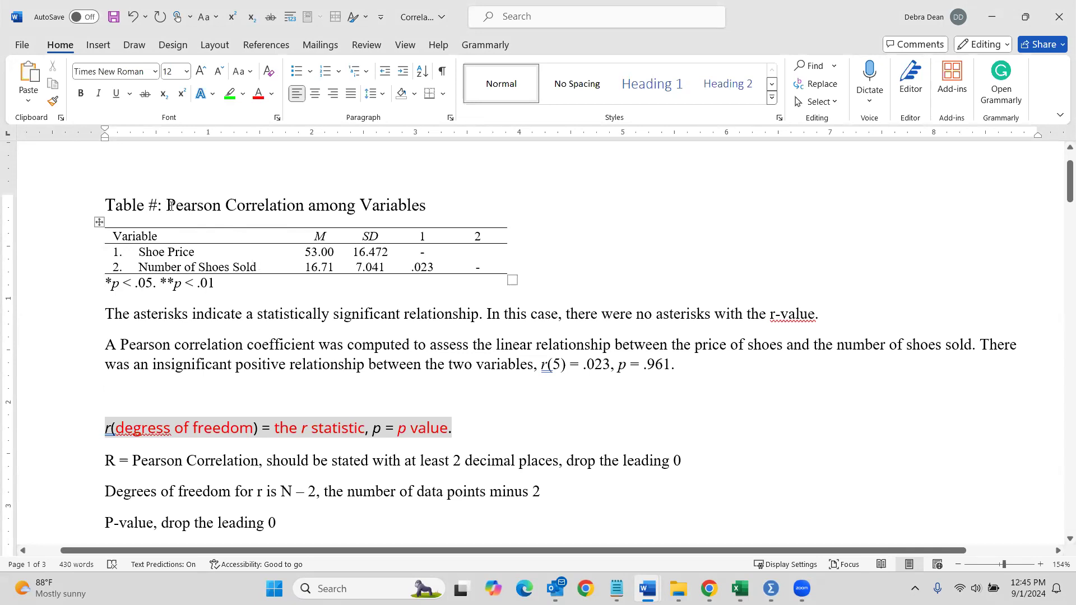
click(147, 205)
drag(148, 206, 158, 207)
text(1)
- Check the Word table's correlation coefficient against the Excel workbook and display F13 on Shoe Sales with three decimal places
drag(438, 271, 411, 269)
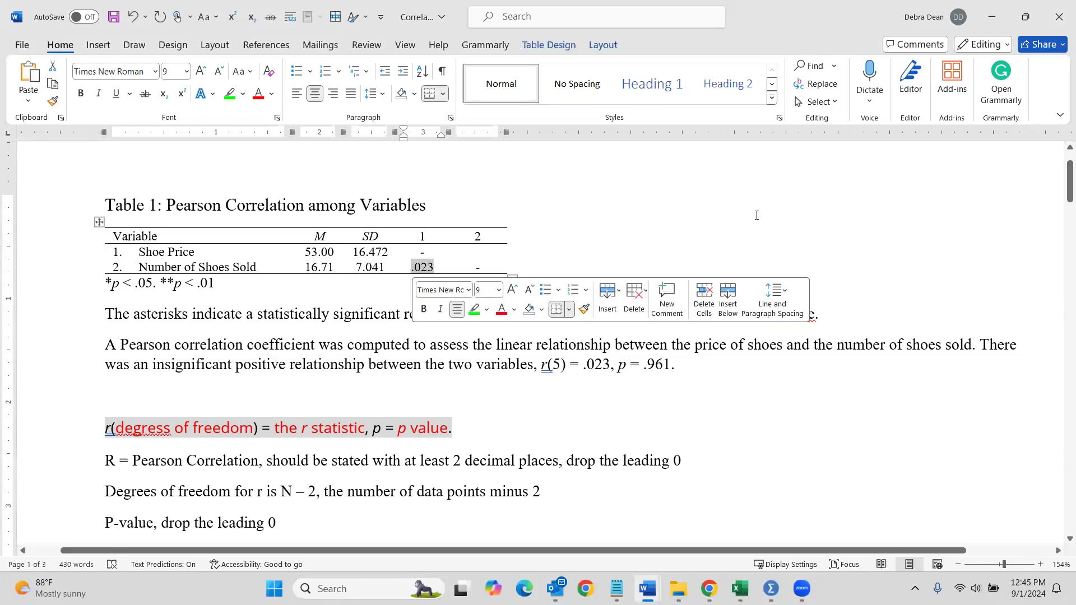
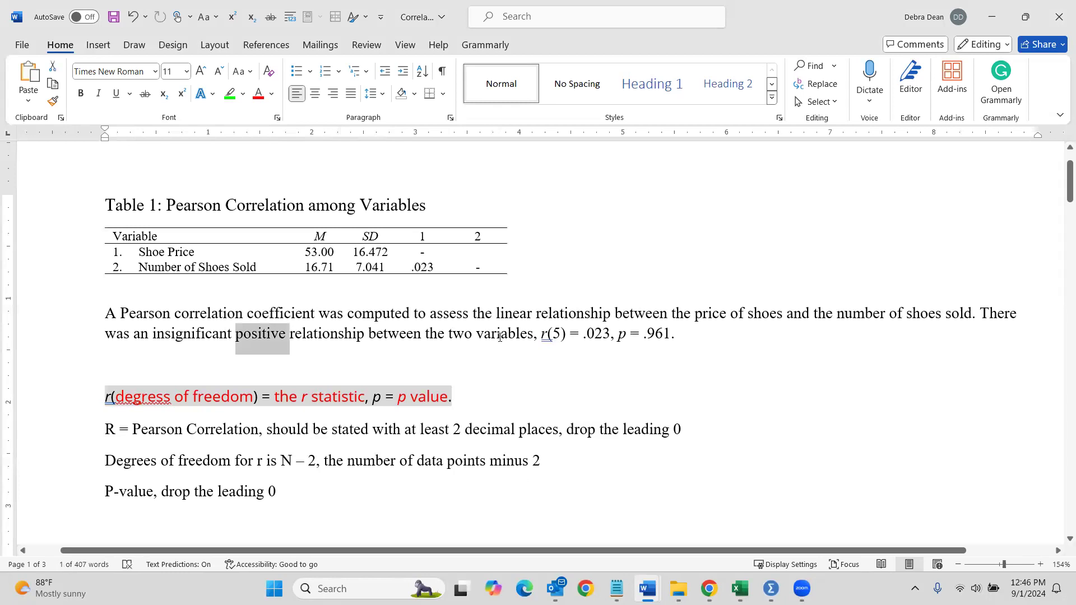
drag(437, 268, 412, 268)
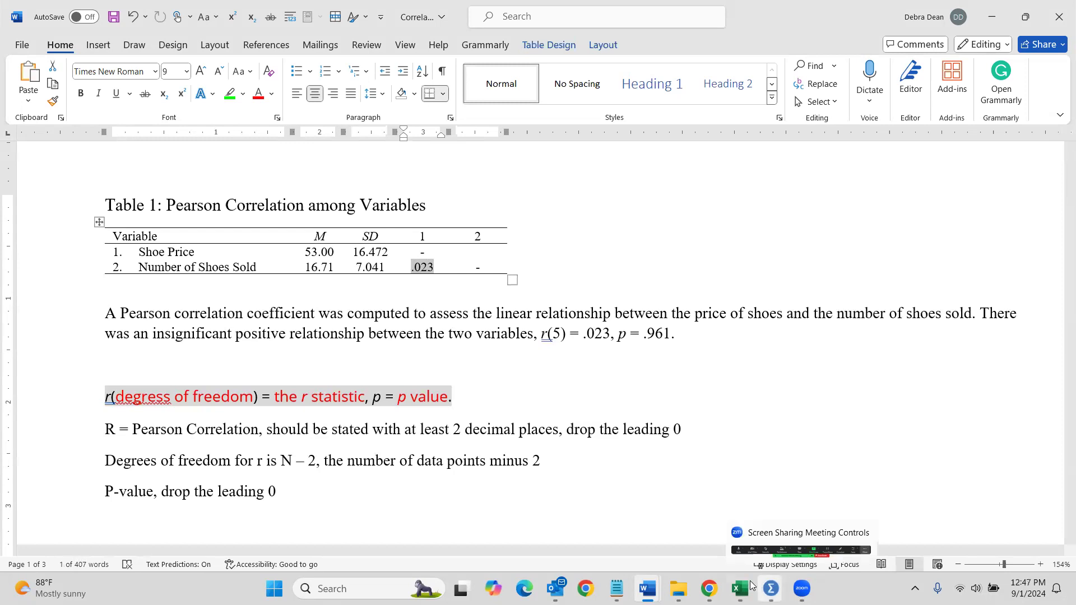
mouse_move(747, 586)
click(745, 508)
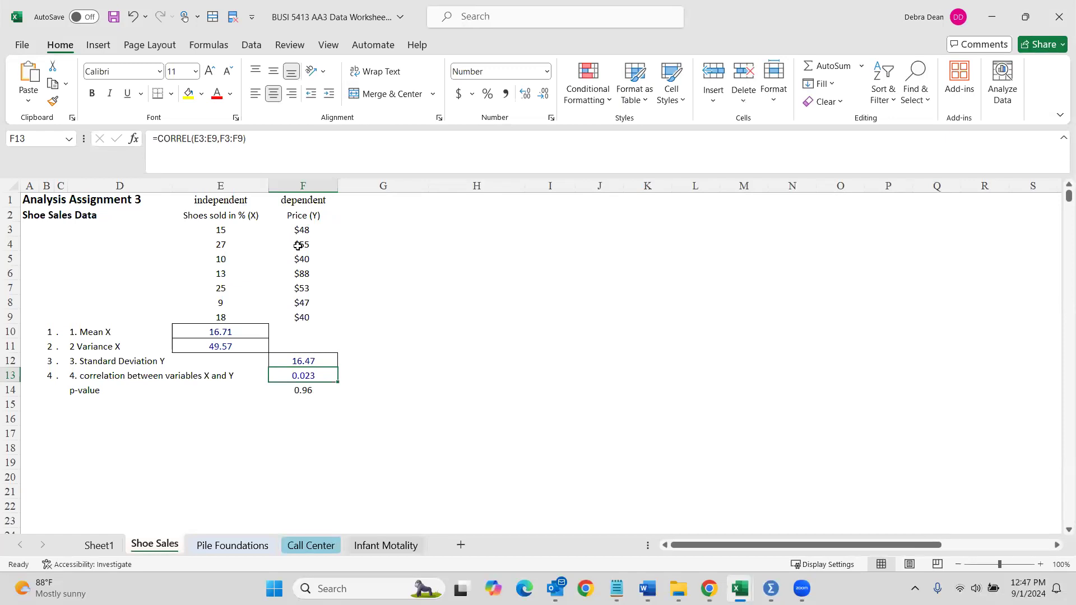
click(992, 17)
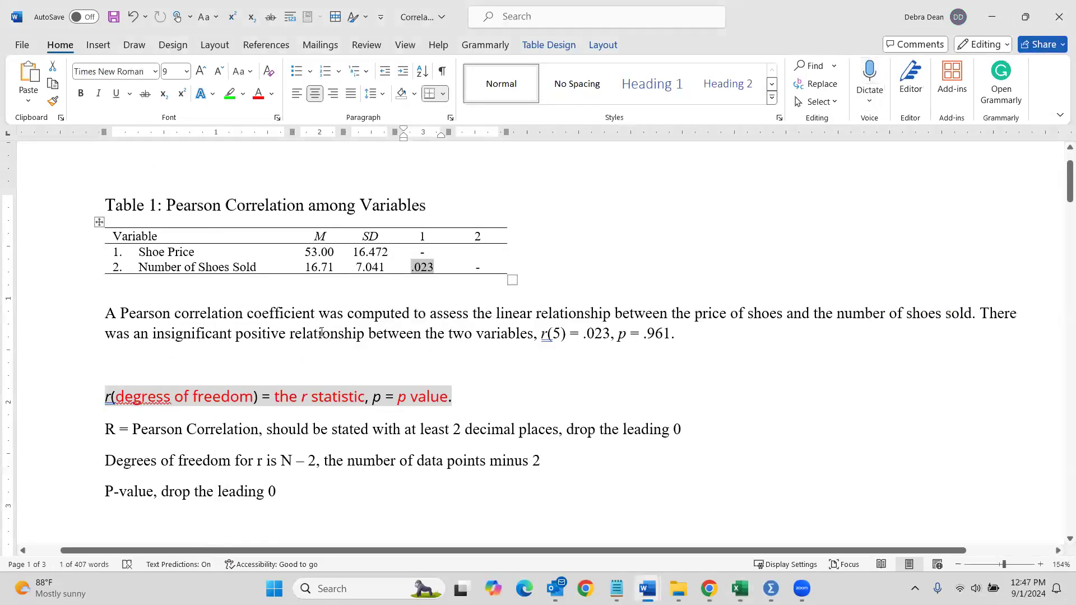
- Review the direction, degrees of freedom and r value in the Word results sentence, checking the data points in E3:E9 in Excel
double_click(260, 335)
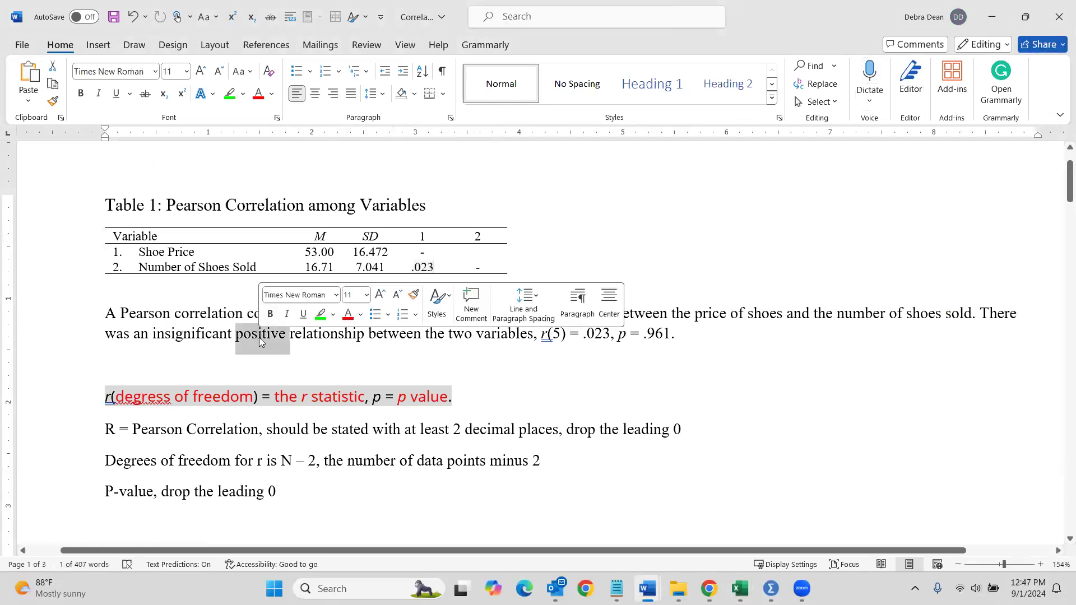
click(586, 334)
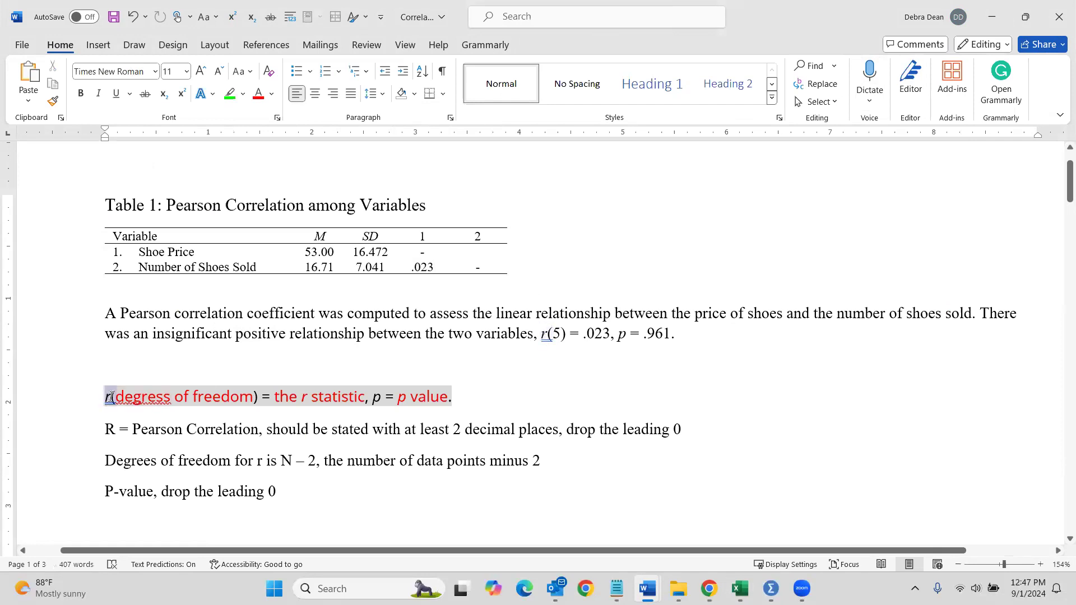
drag(253, 398, 116, 398)
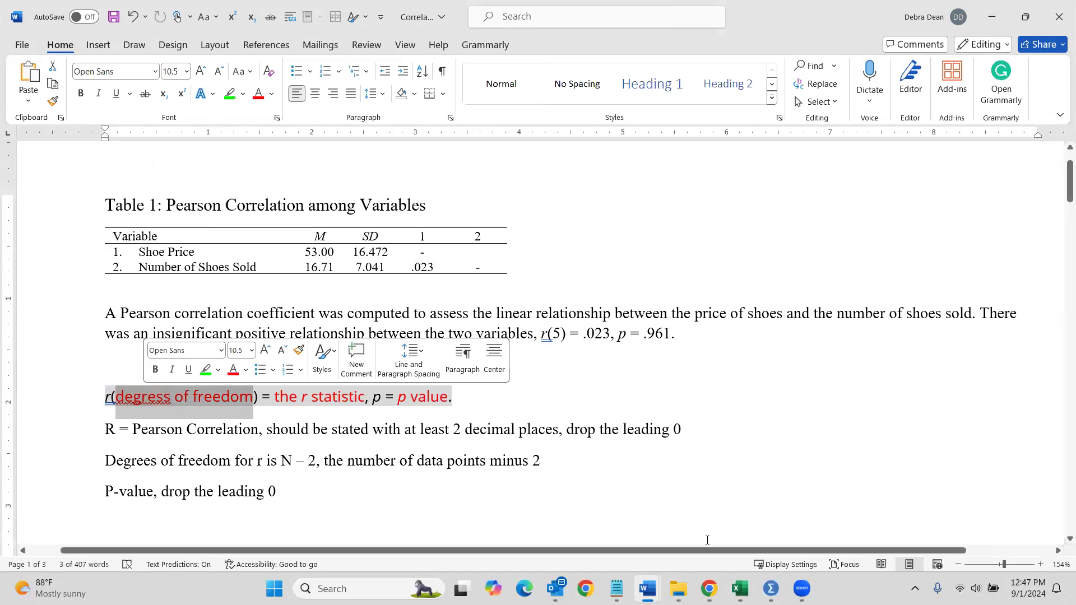
mouse_move(740, 588)
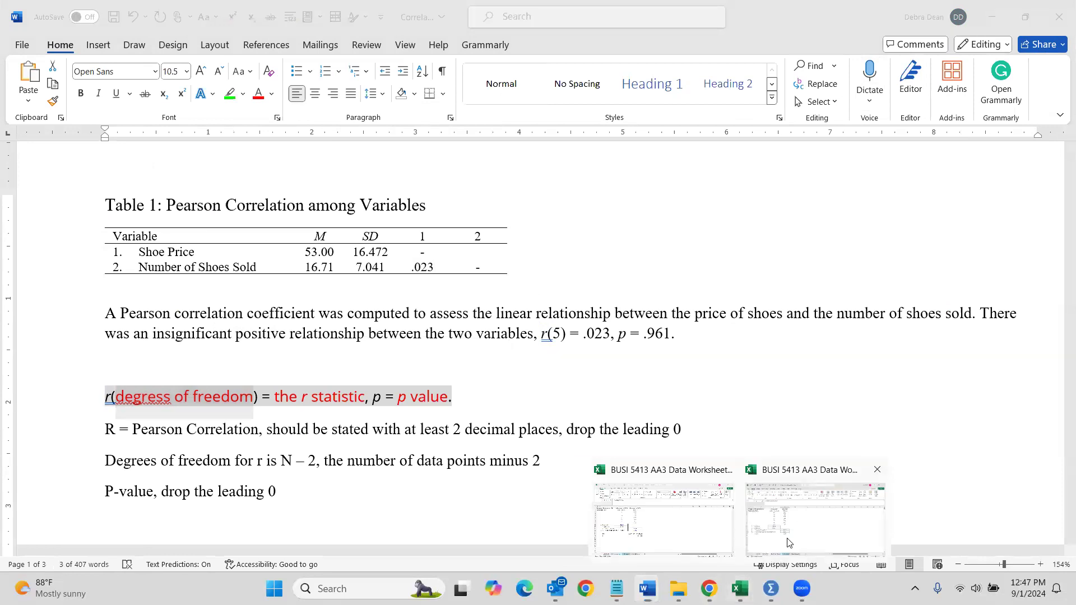
click(665, 515)
drag(216, 230, 217, 312)
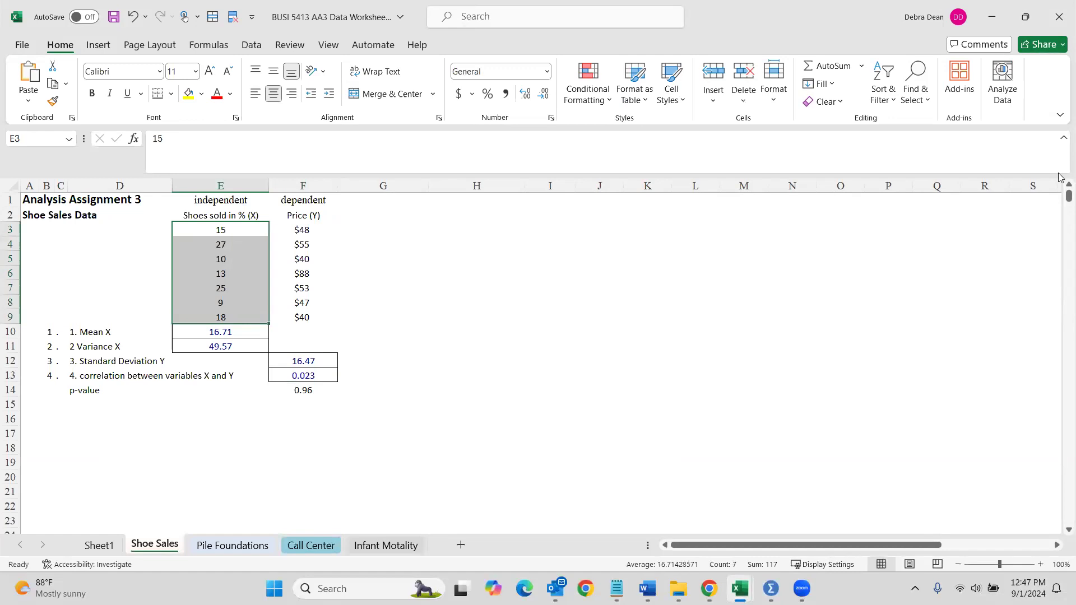
click(990, 14)
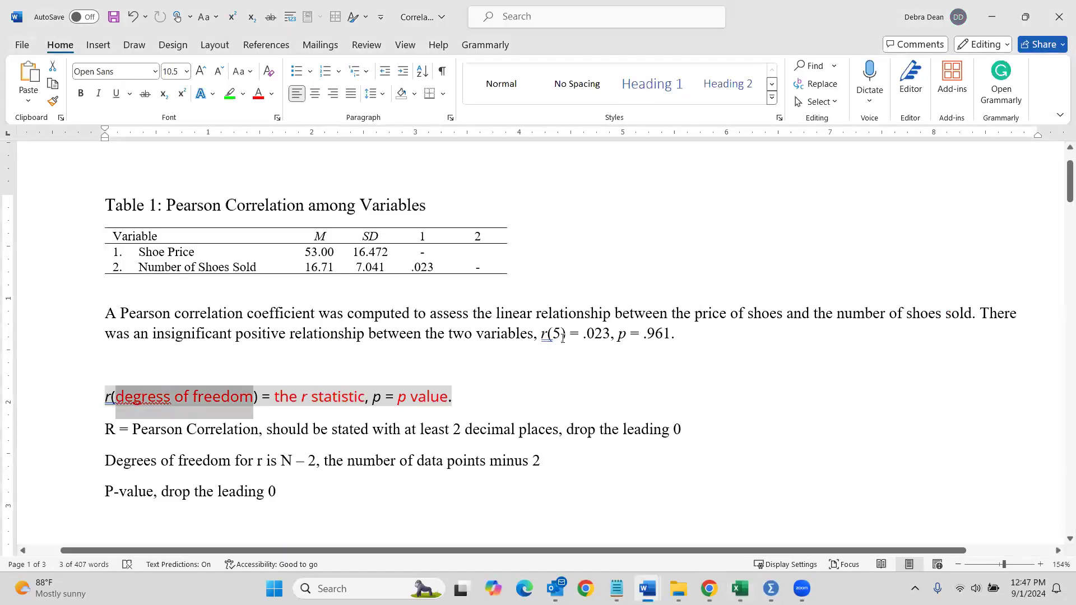
drag(612, 336, 583, 336)
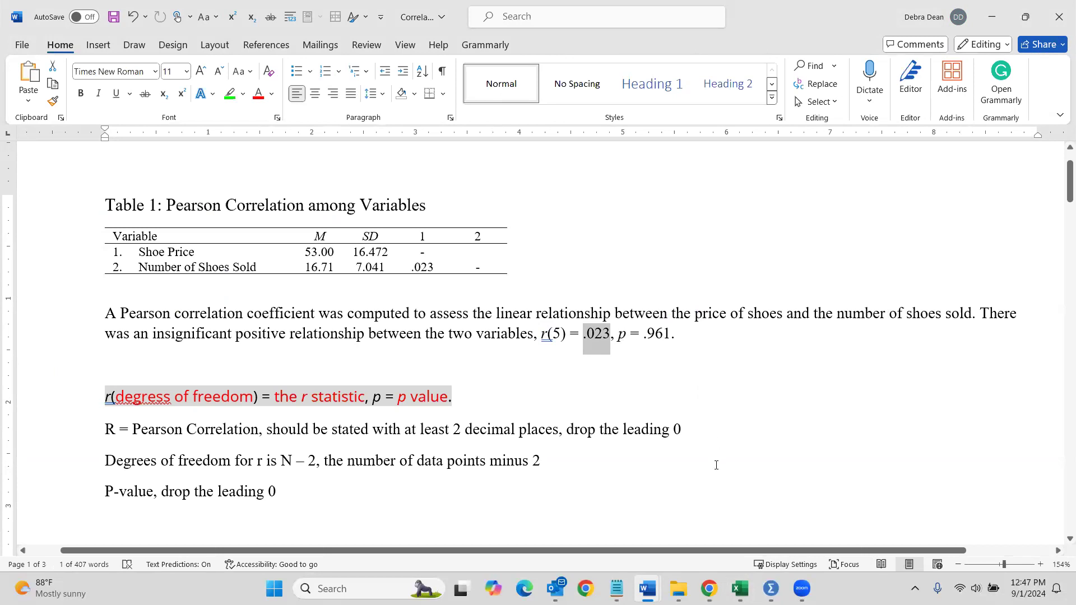
- In Excel, display the Significance F value in F12 of Sheet1 with two decimal places
mouse_move(740, 589)
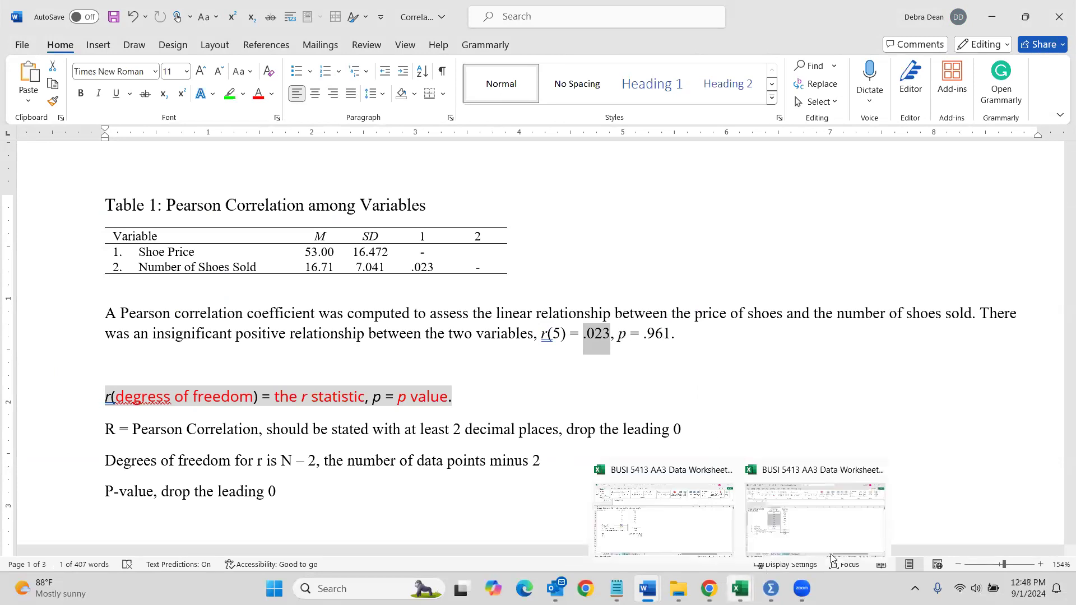
click(816, 518)
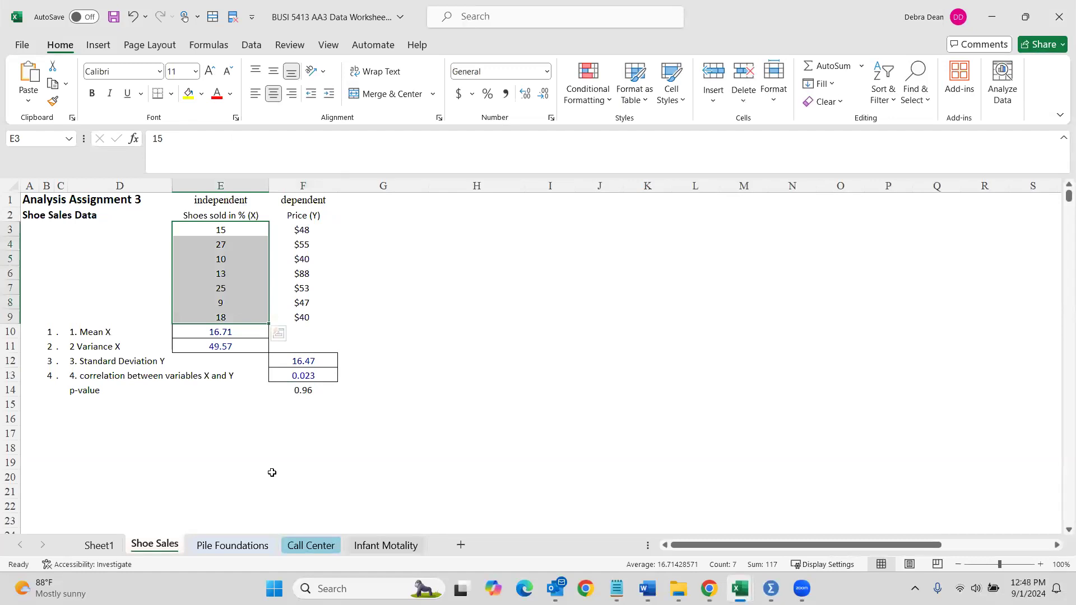
click(98, 545)
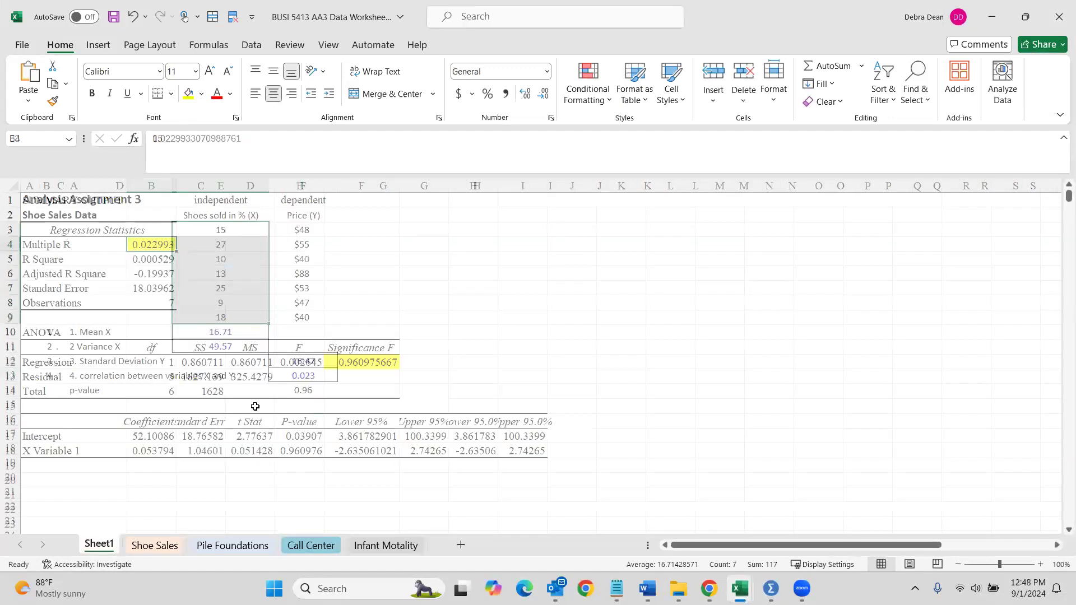
click(377, 362)
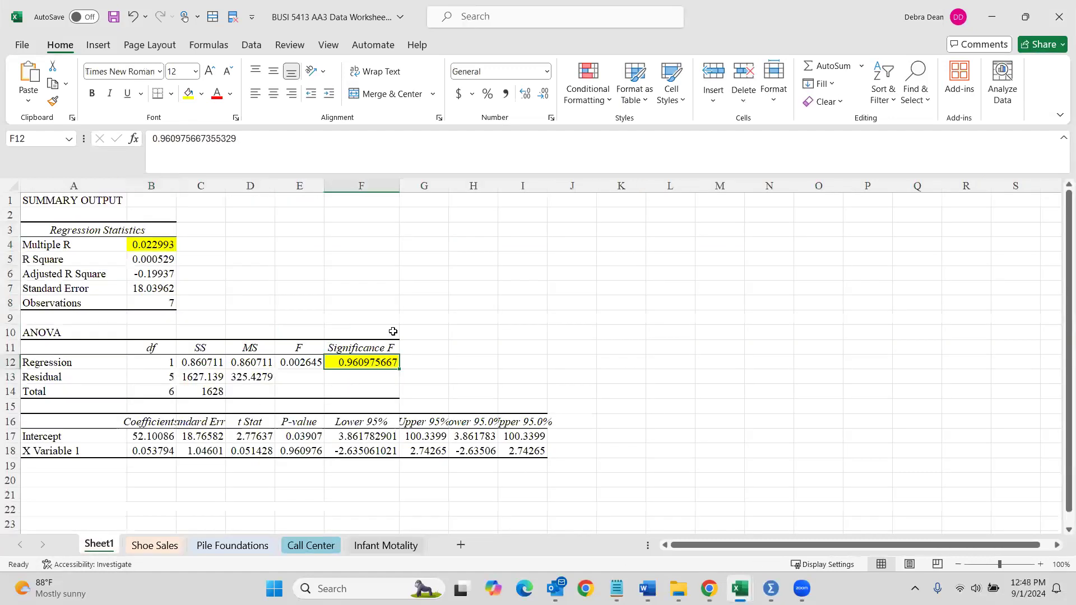
click(543, 93)
click(543, 94)
click(544, 94)
click(543, 94)
click(544, 94)
click(543, 93)
click(543, 93)
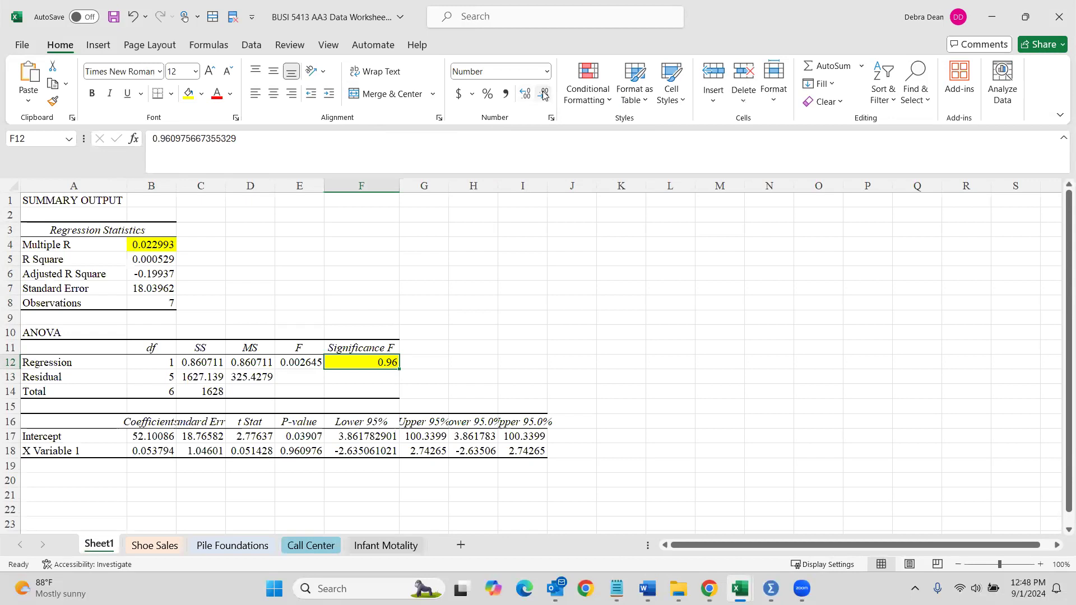
- Shorten the p value in the Word results sentence to .96
click(991, 11)
click(670, 333)
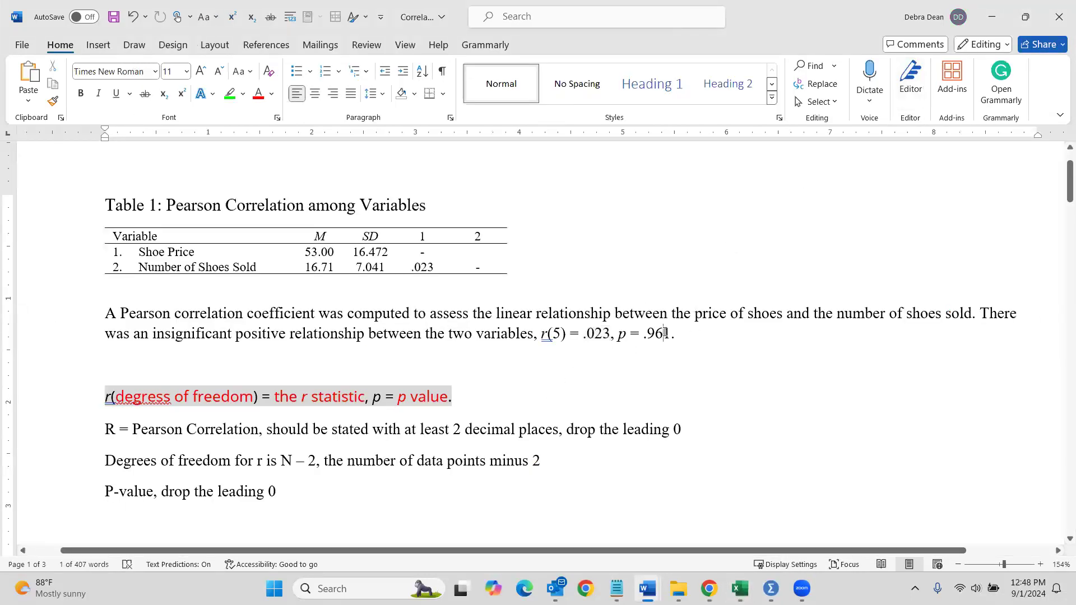
key(BackSpace)
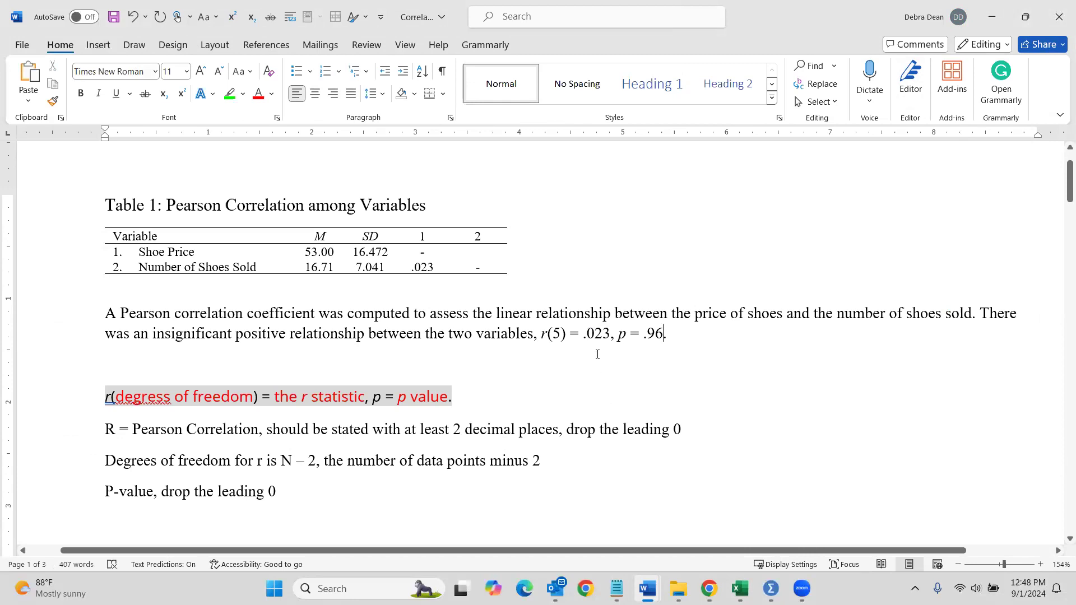
click(583, 335)
text(0)
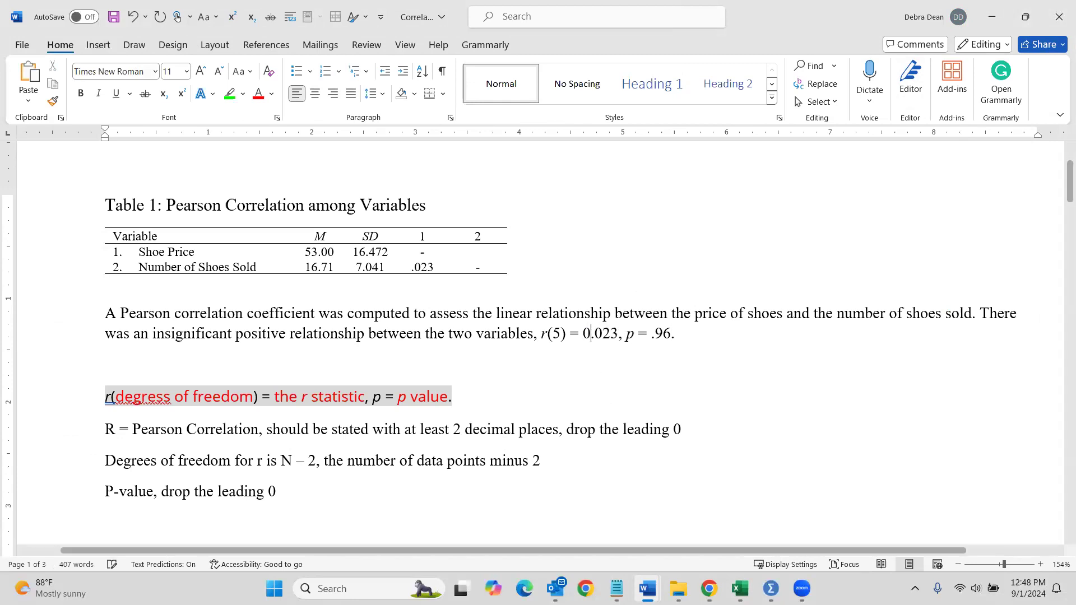
key(BackSpace)
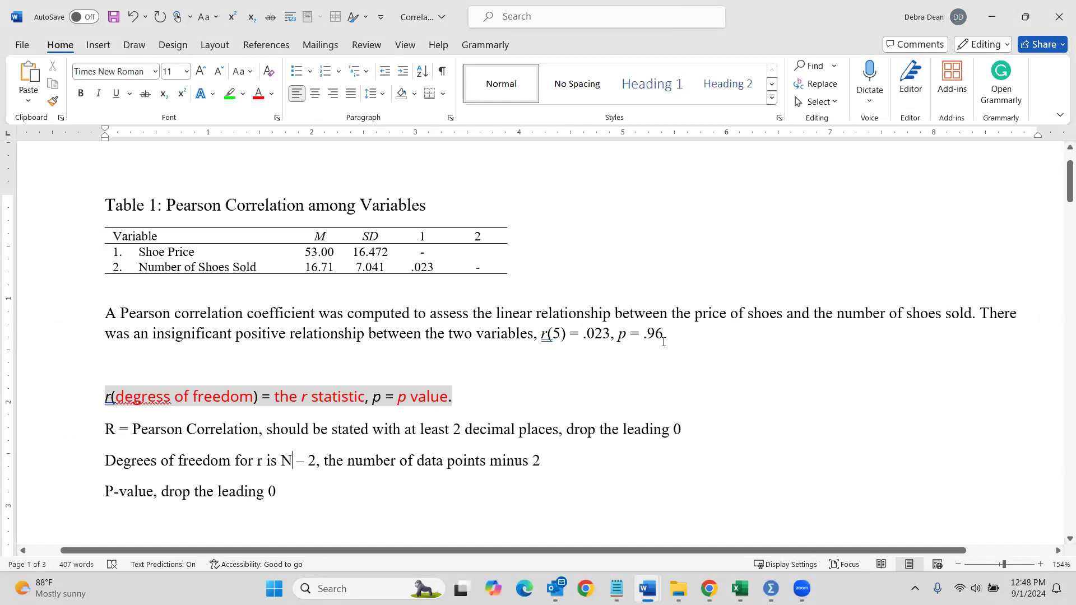
- Switch to the Analysis Assignment 3 page in Chrome and read through the Shoe Sales Data questions
click(644, 336)
mouse_move(709, 588)
click(763, 527)
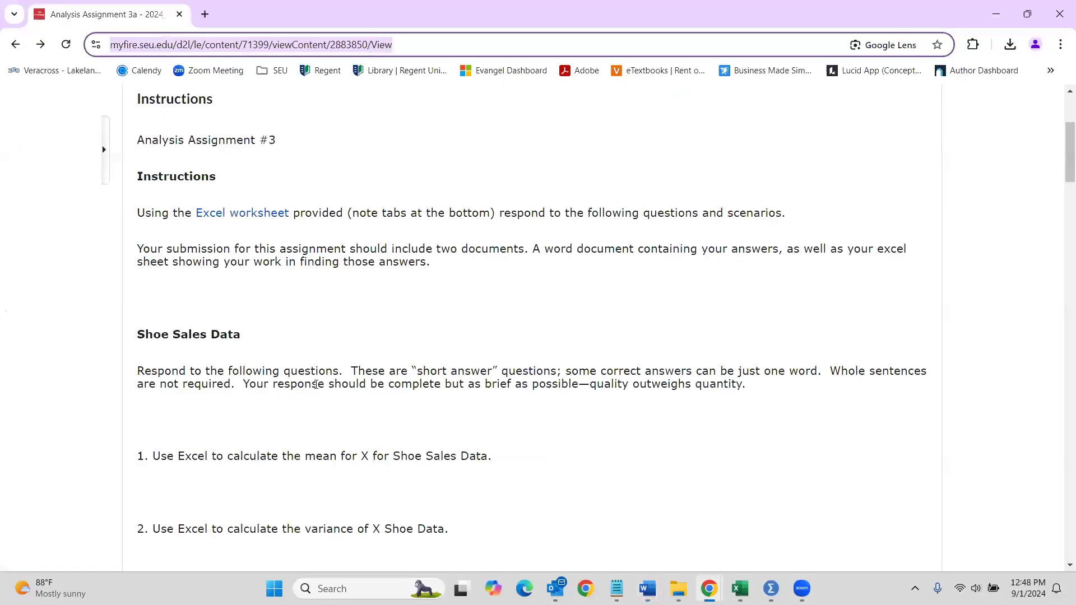
scroll(316, 386, down, 3)
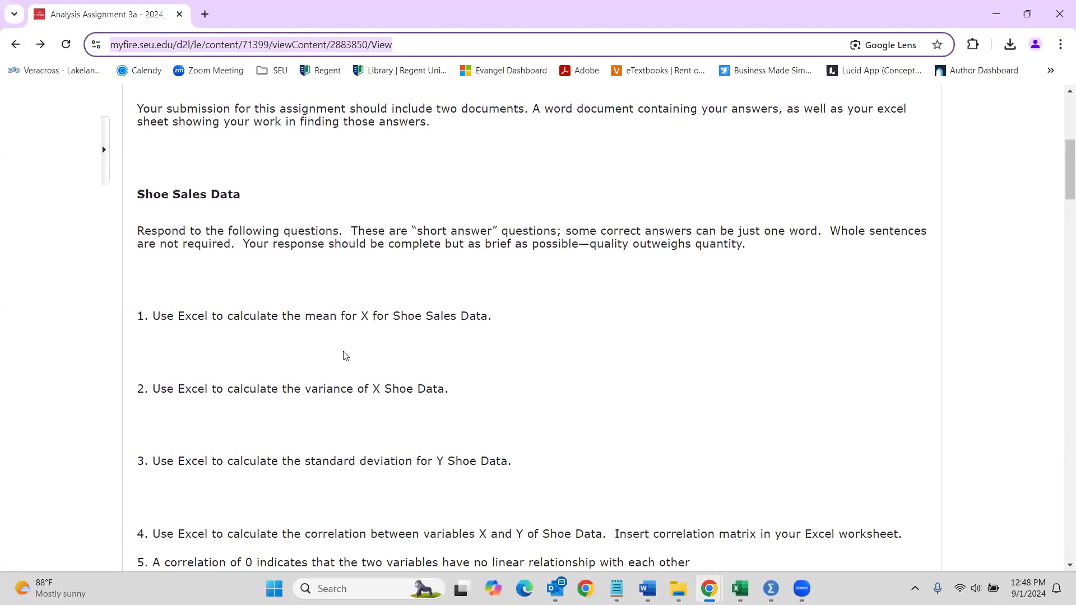
scroll(333, 463, down, 6)
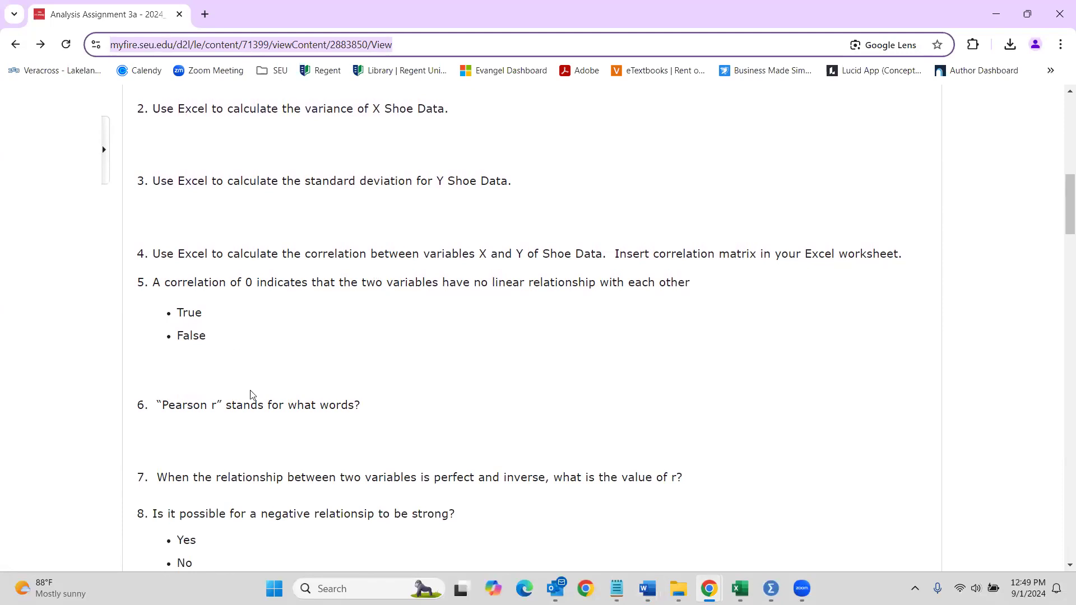
scroll(251, 395, down, 1)
scroll(251, 395, down, 2)
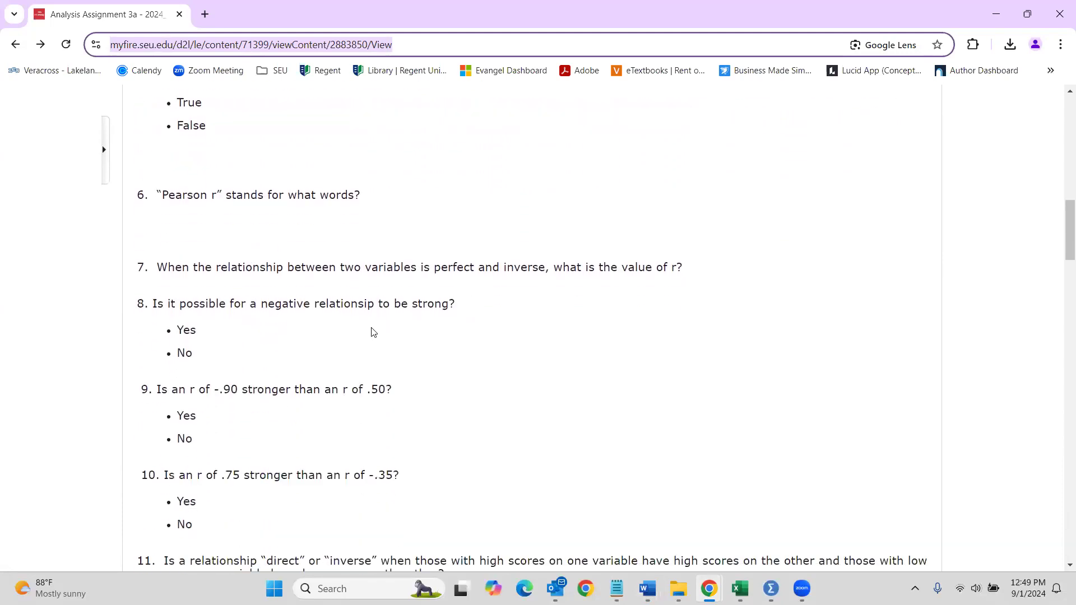
- Read assignment questions 7 to 12, and switch to Word to review the reporting notes and the Cohen 1988 effect size ranges
scroll(314, 365, down, 2)
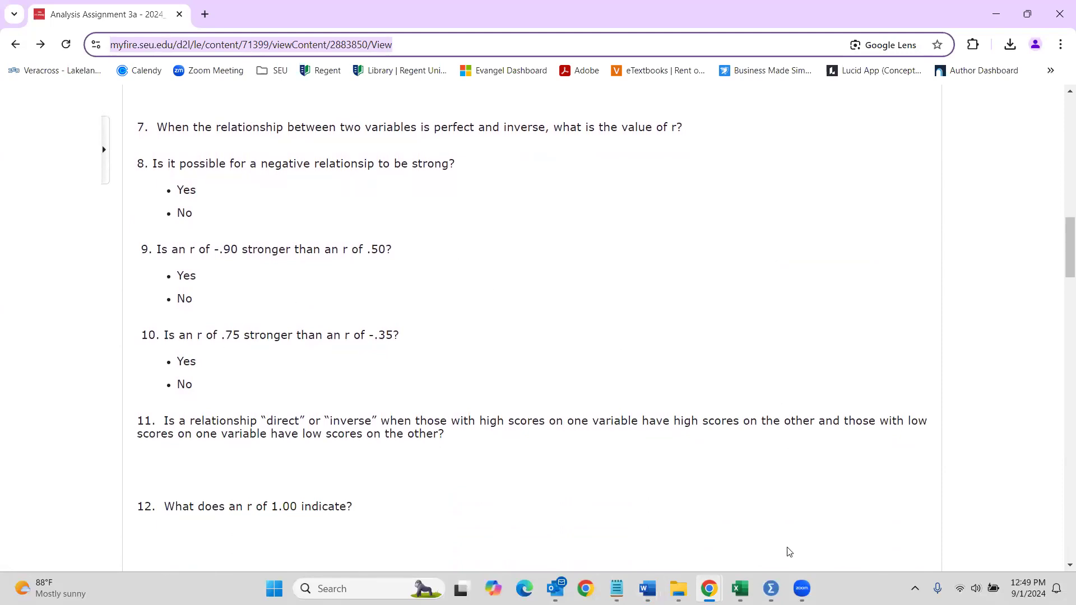
mouse_move(648, 589)
click(681, 547)
scroll(343, 330, down, 1)
scroll(343, 330, down, 3)
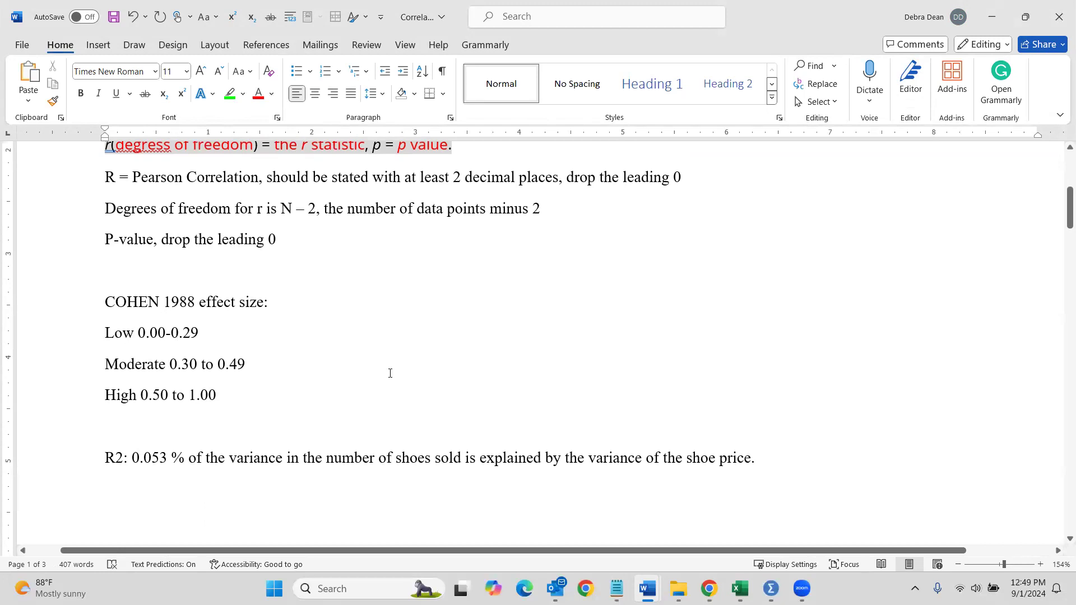
scroll(390, 374, up, 5)
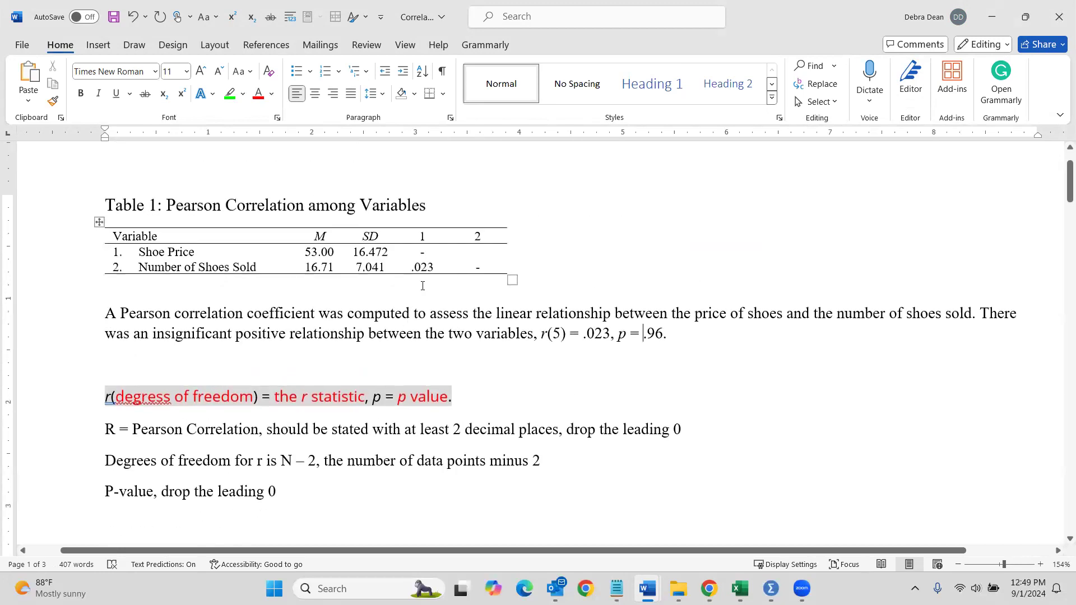
scroll(484, 392, down, 3)
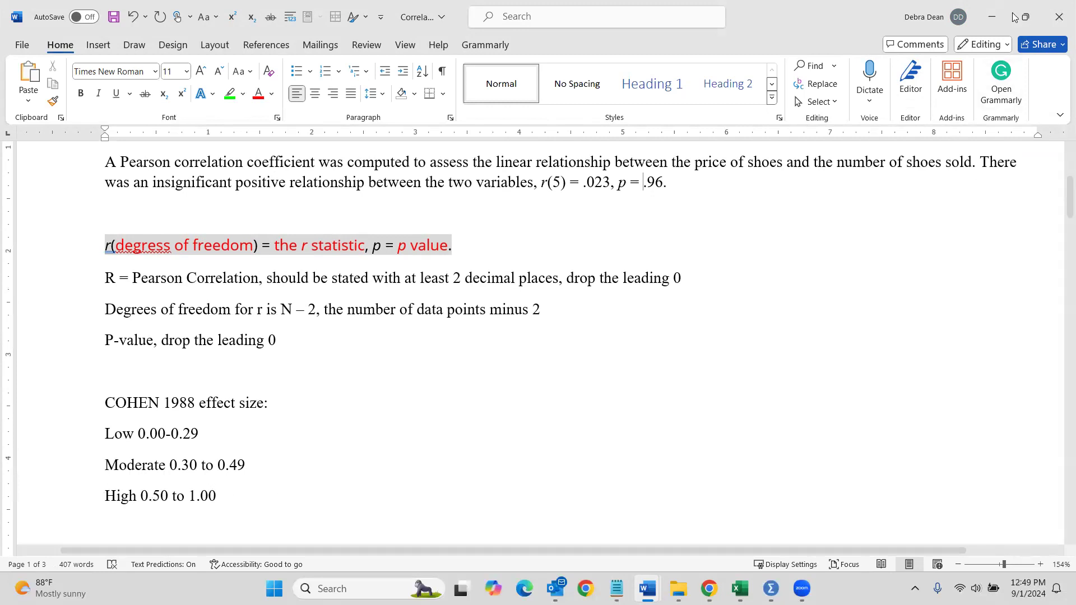
- Return to the assignment page in Chrome and read questions 8 to 15, marking the r value in question 12
click(991, 17)
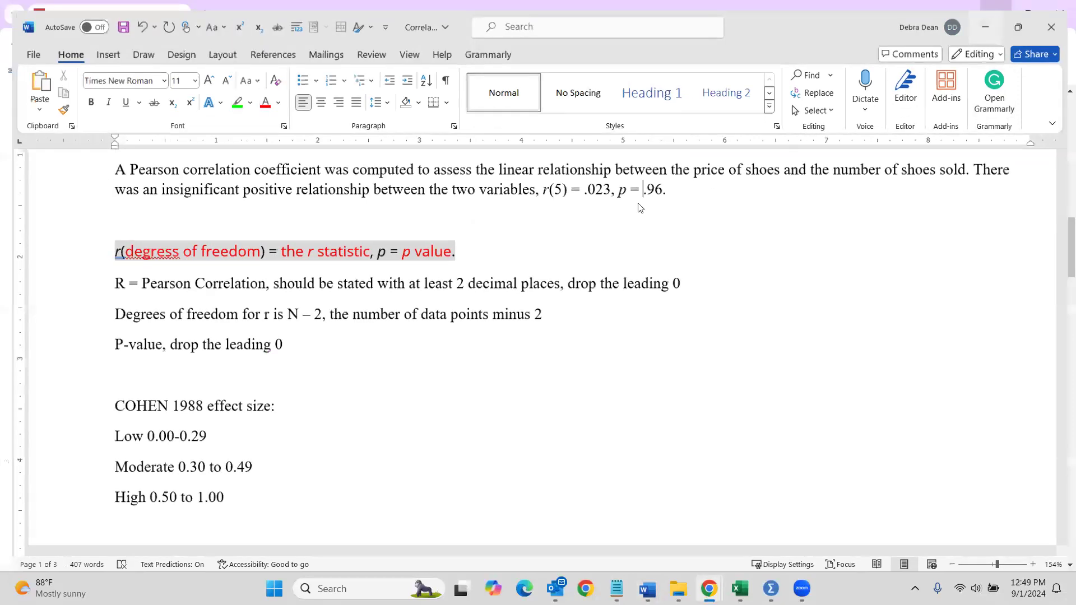
scroll(220, 405, down, 1)
scroll(221, 405, down, 1)
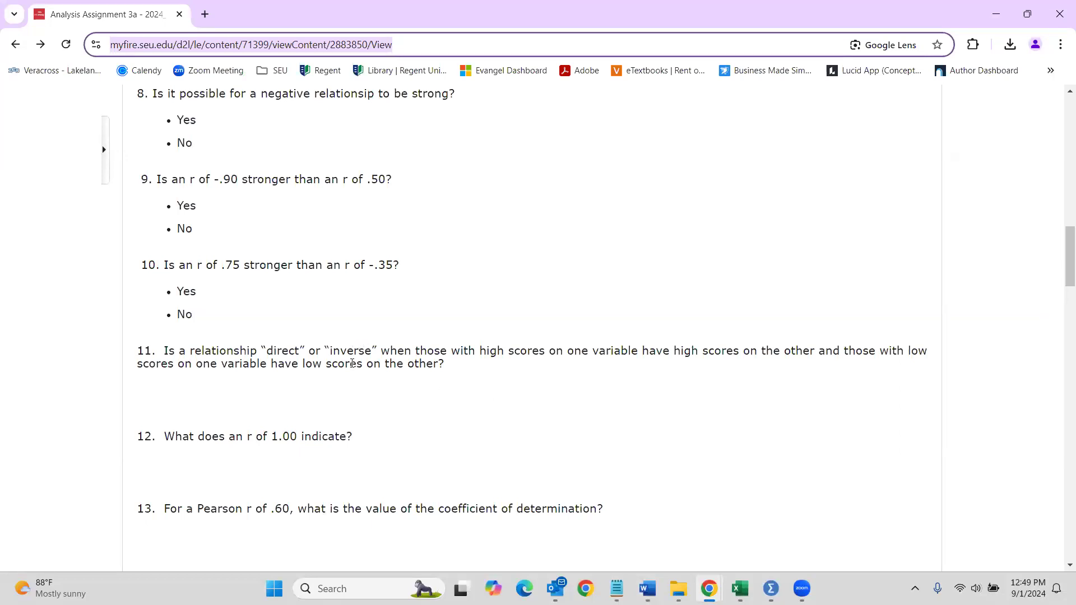
scroll(352, 363, down, 2)
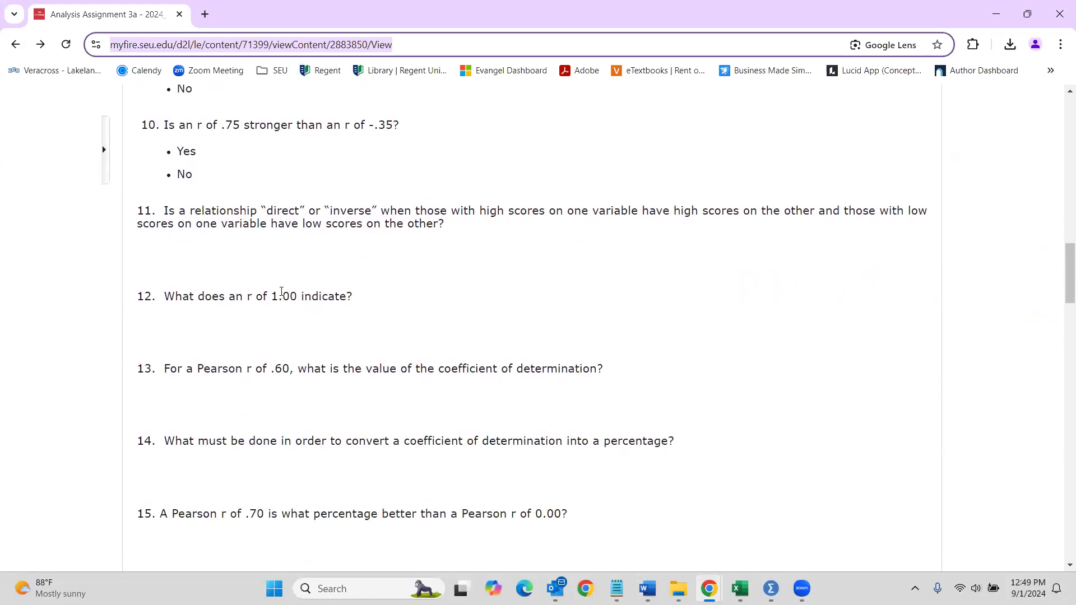
drag(274, 296, 290, 296)
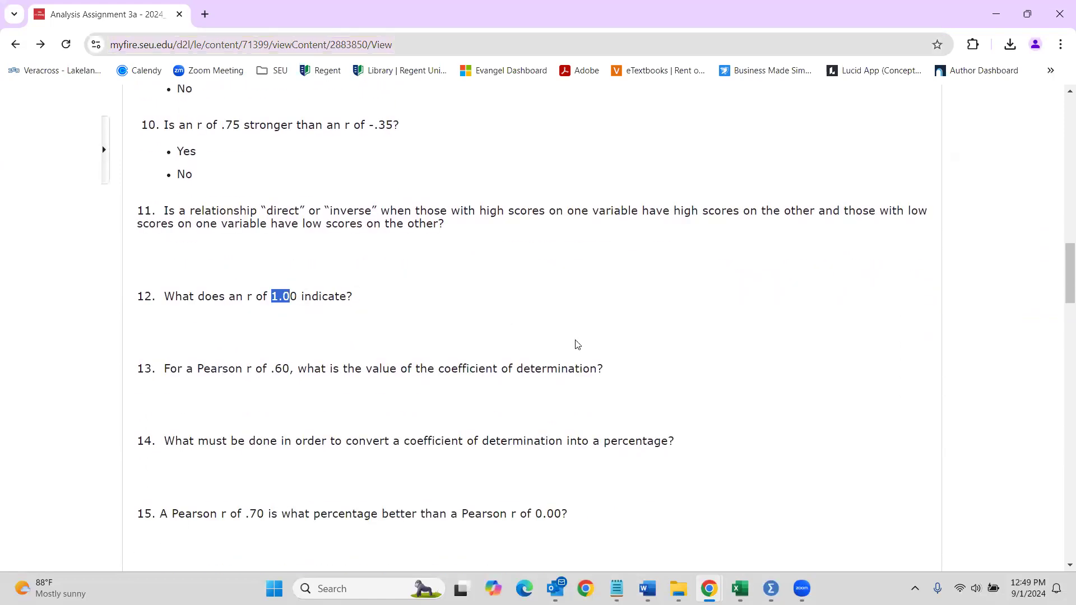
- In Excel, run a Correlation analysis on E3:F9 of the Shoe Sales sheet, grouped by columns without first-row labels, output to a new worksheet
mouse_move(740, 589)
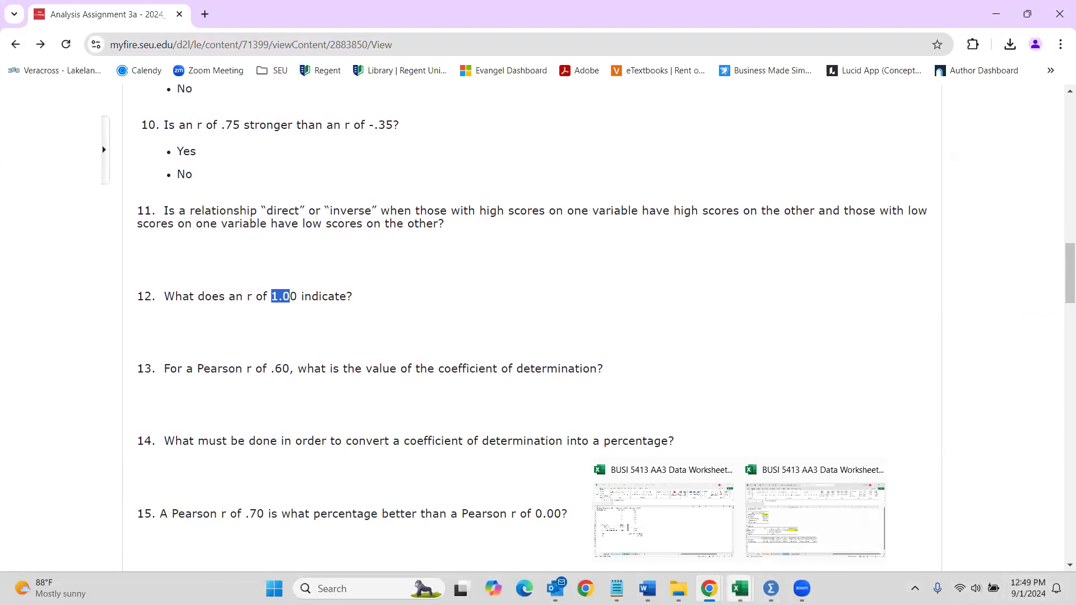
click(785, 528)
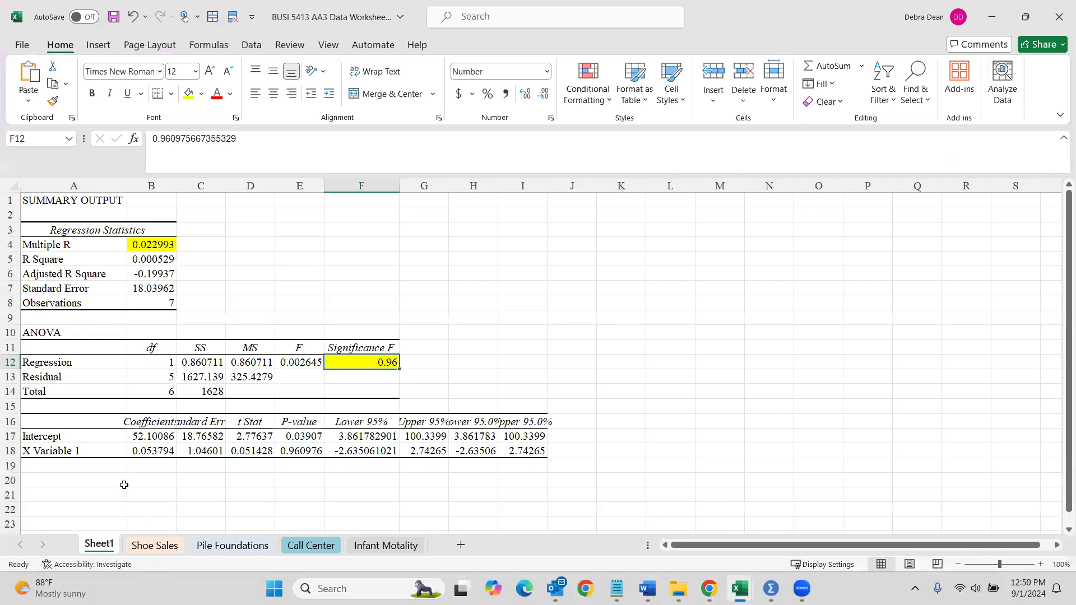
click(155, 546)
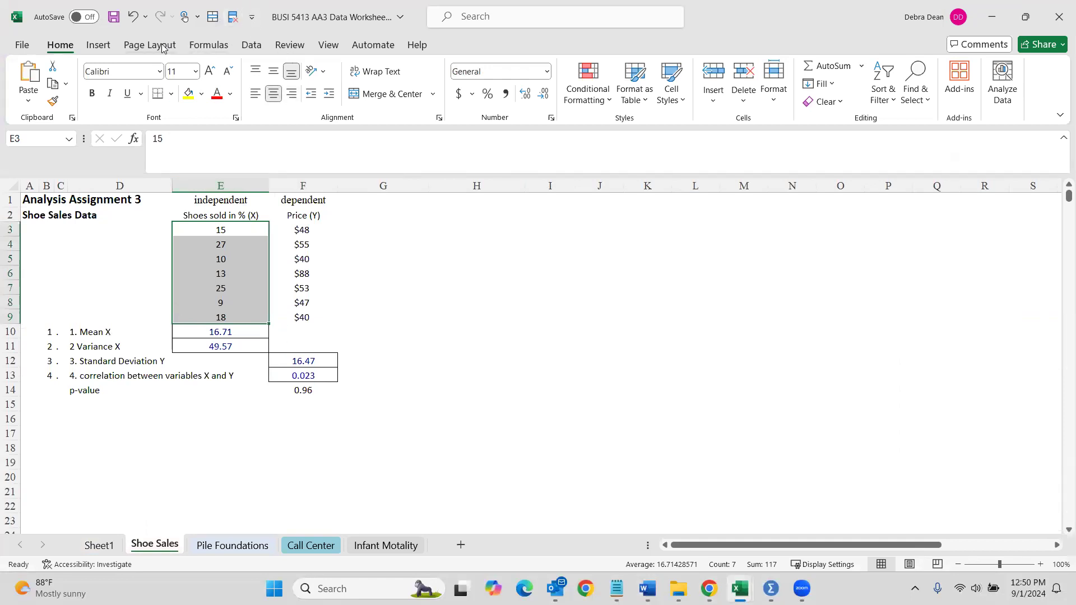
click(250, 46)
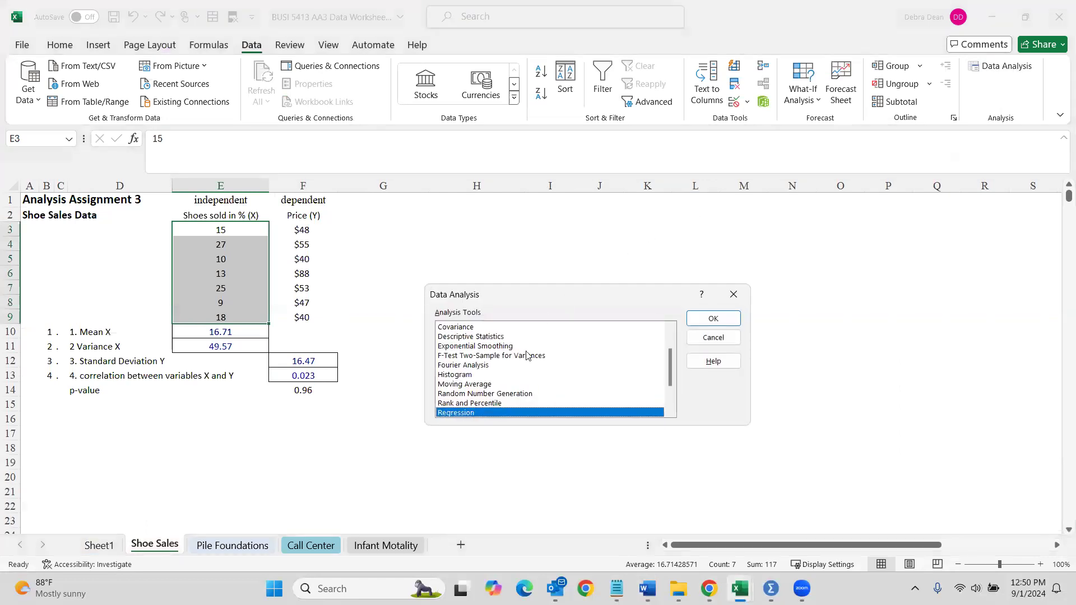
scroll(489, 361, up, 1)
double_click(490, 346)
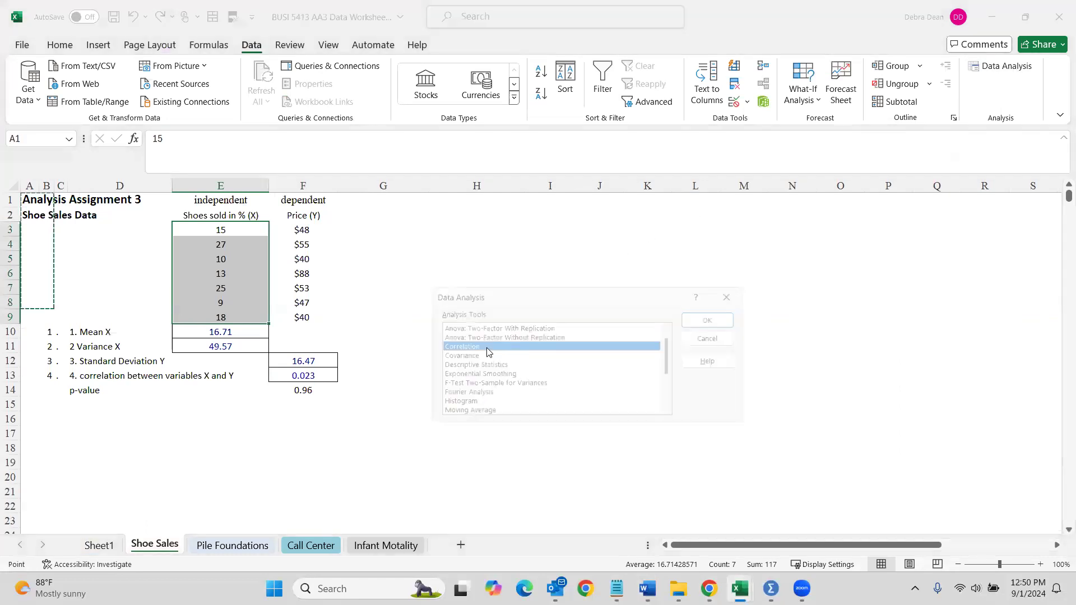
drag(205, 230, 300, 317)
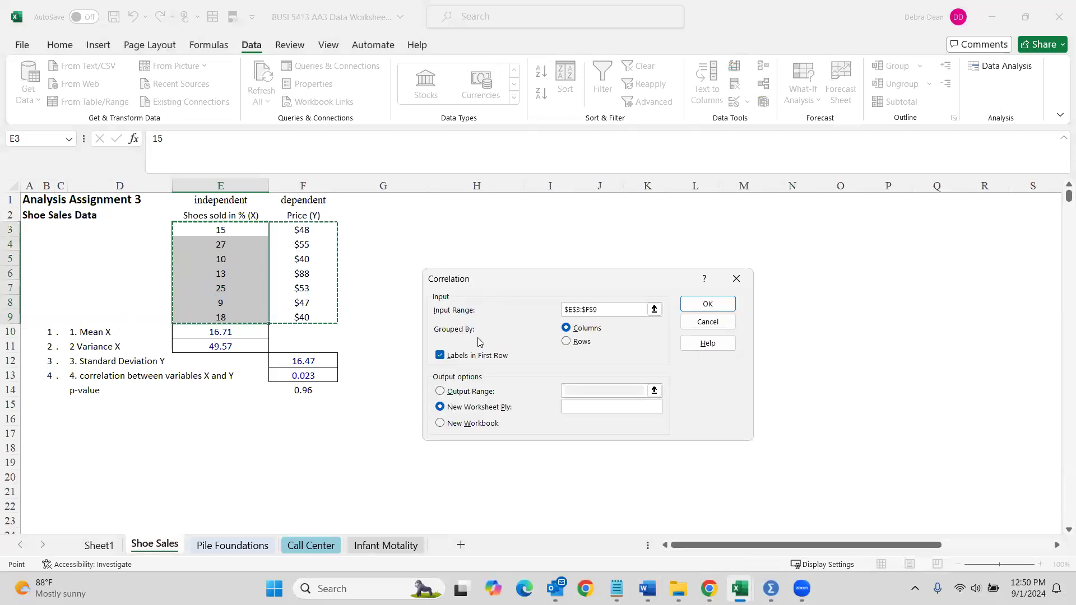
click(440, 357)
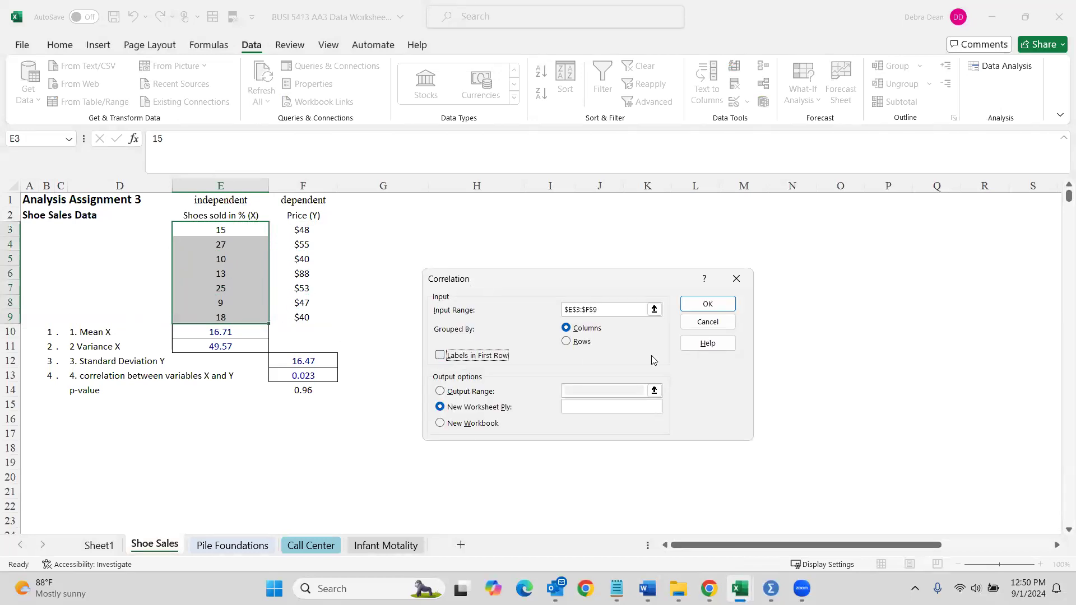
click(707, 304)
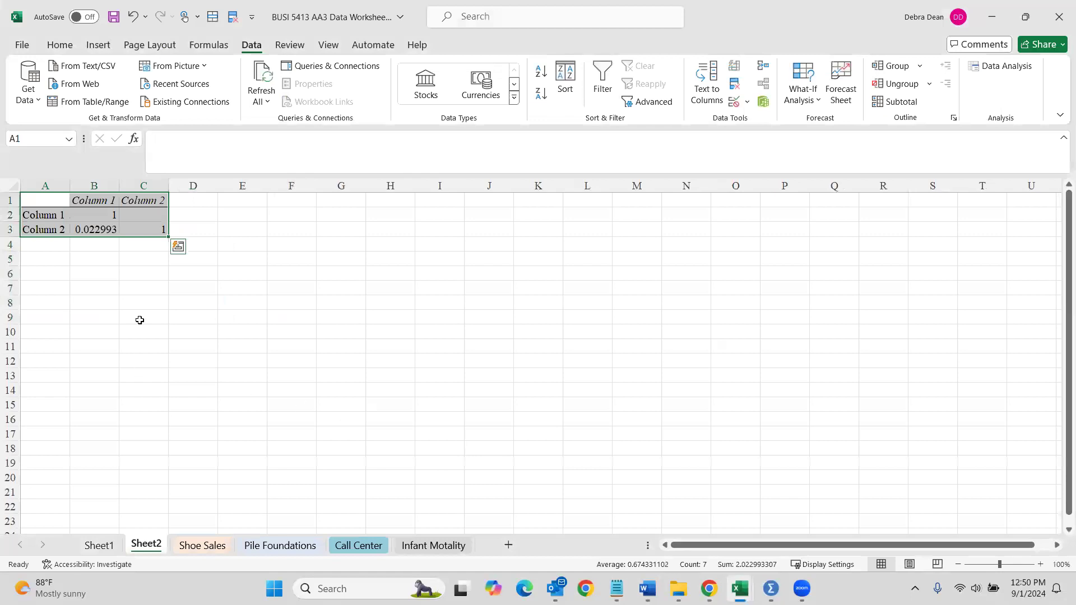
- Examine the new correlation matrix, checking the column and row labels and the diagonal cells B2 and C3
click(105, 218)
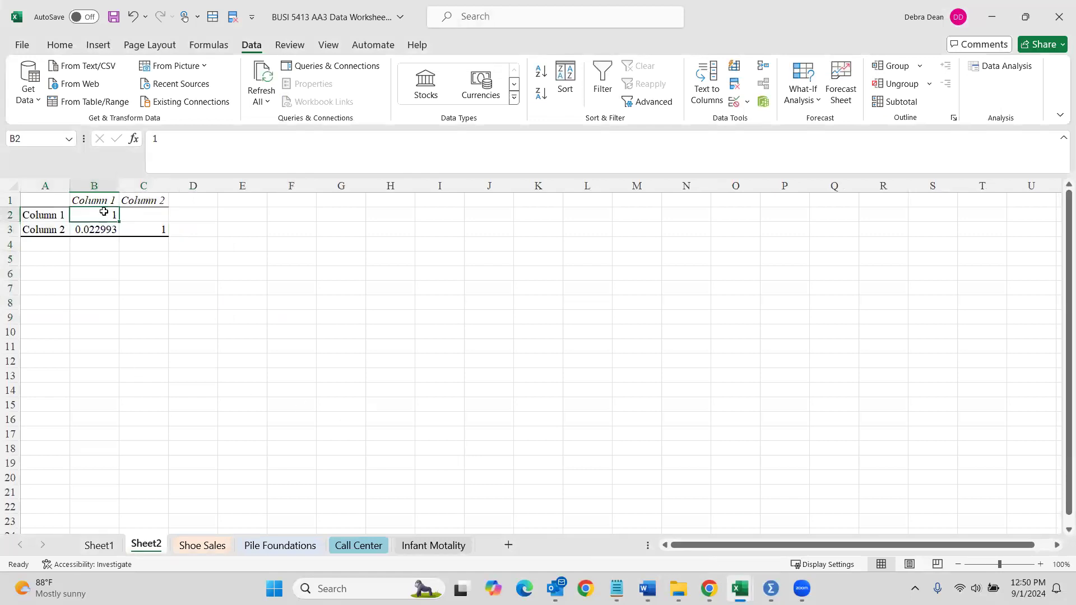
click(101, 197)
click(38, 214)
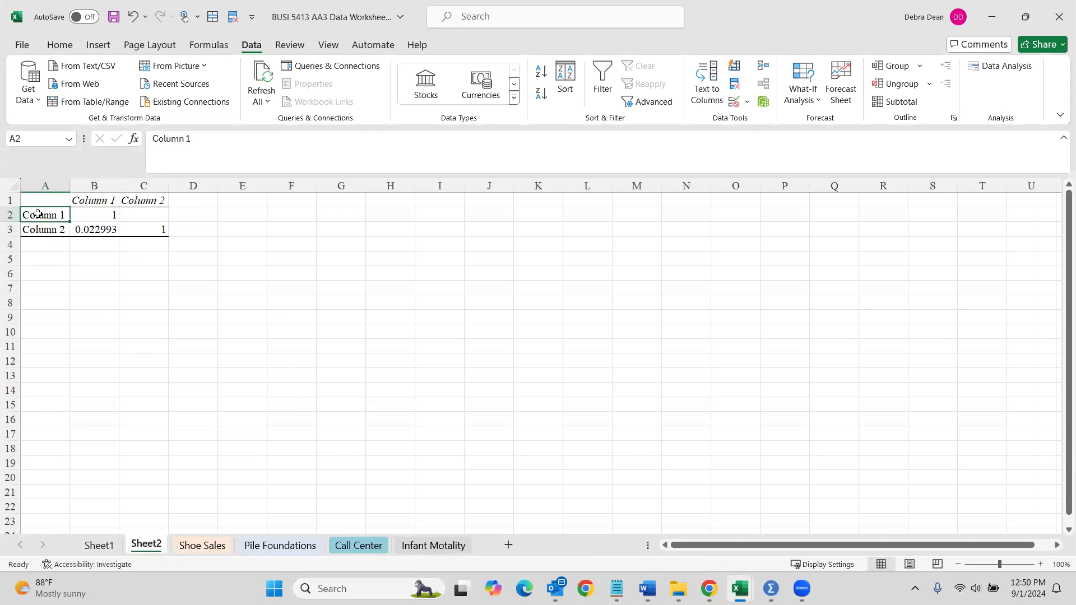
click(85, 215)
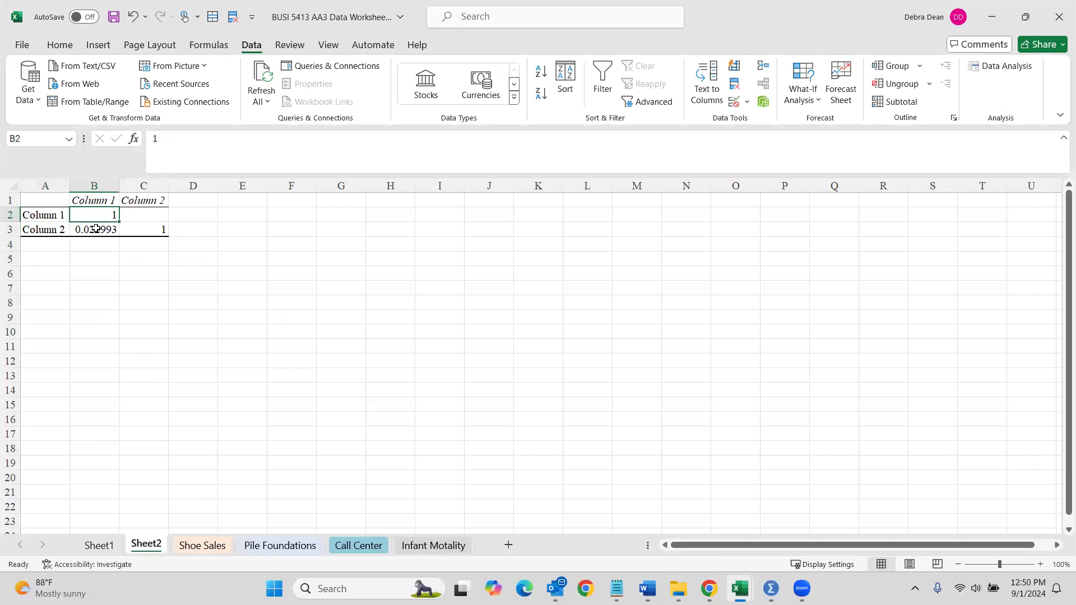
click(154, 200)
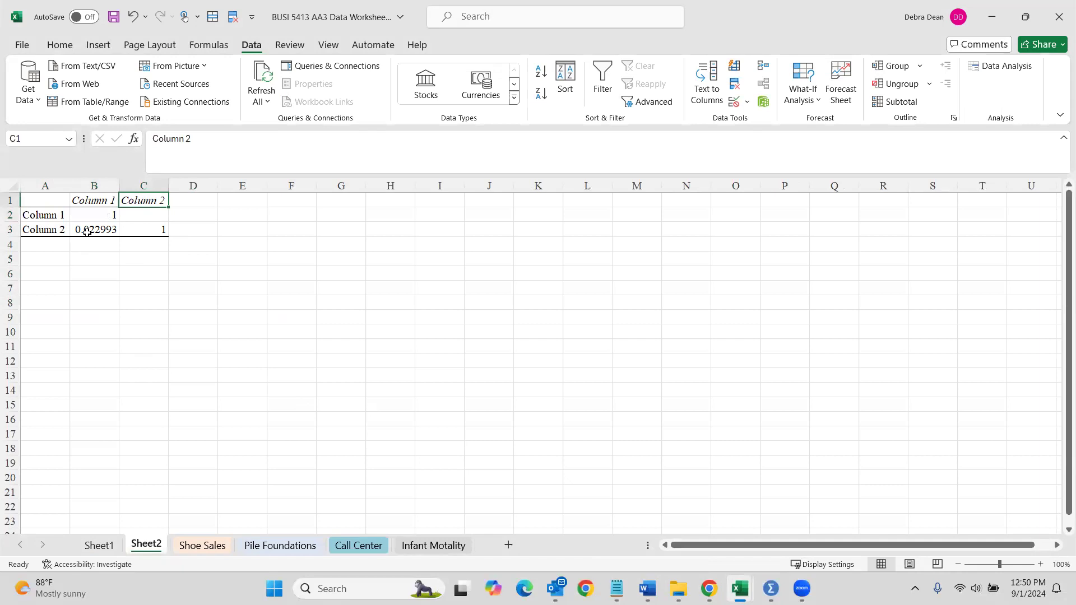
click(134, 226)
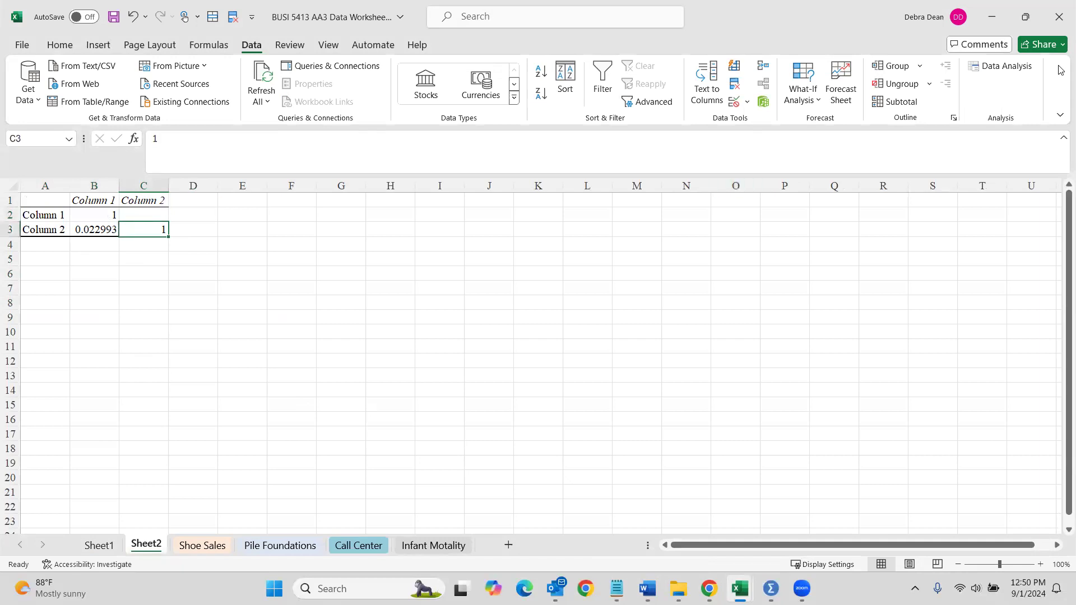
- Switch to the assignment page in Chrome and read from question 13 through the research article excerpt to the Foundation Bid and Call Center Turnover questions
mouse_move(740, 589)
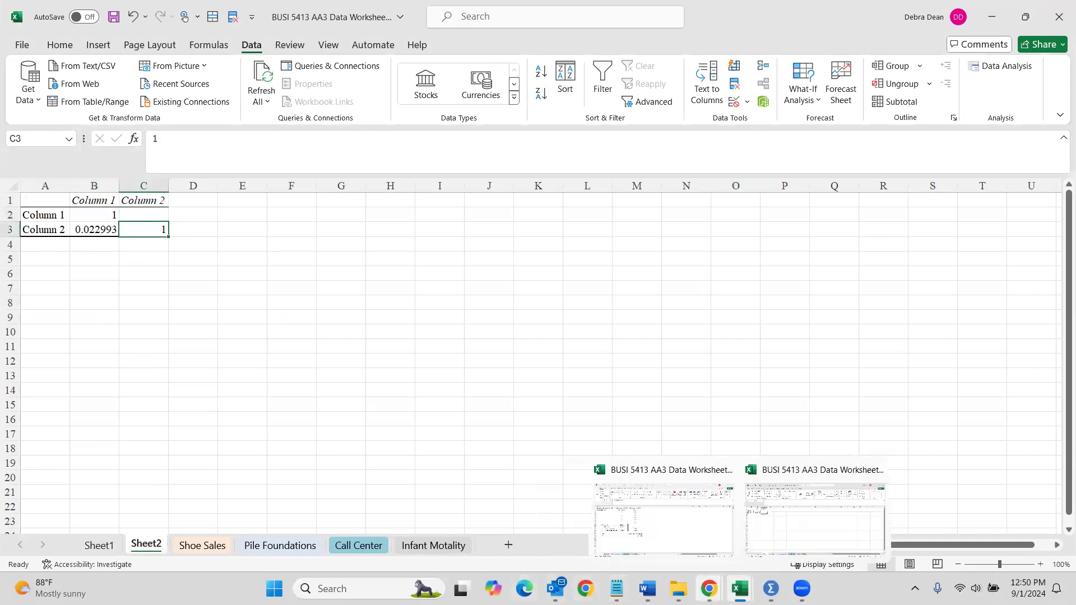
click(768, 530)
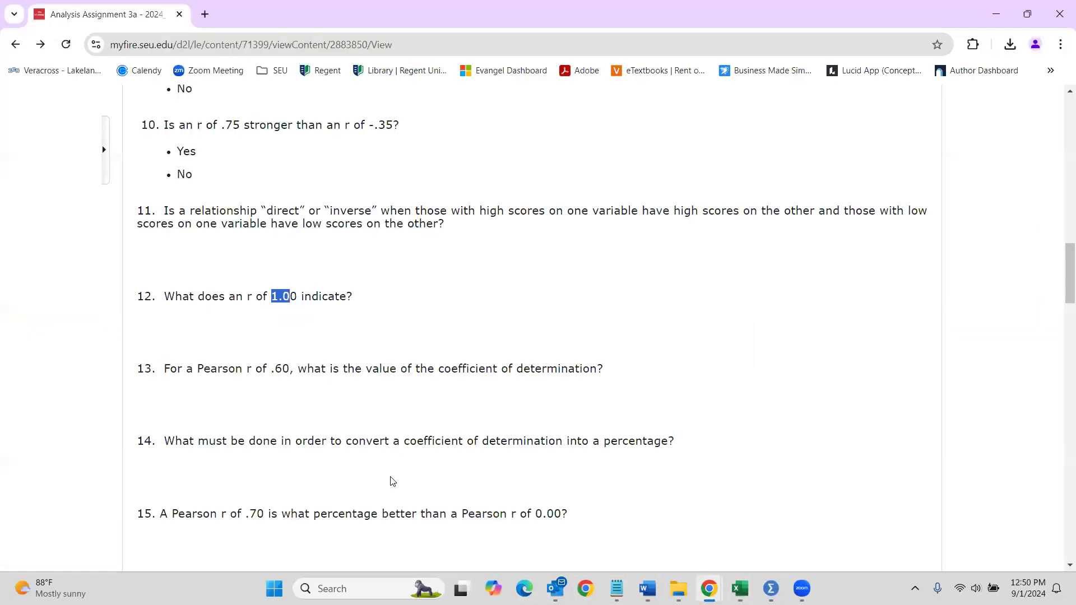
scroll(392, 481, down, 1)
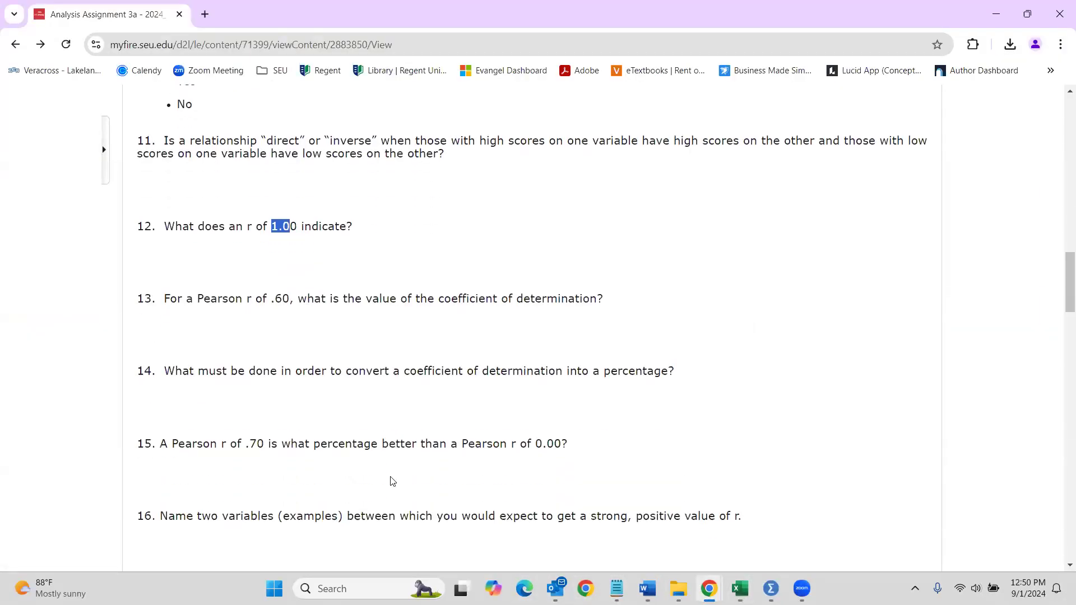
scroll(392, 481, down, 1)
scroll(392, 481, down, 2)
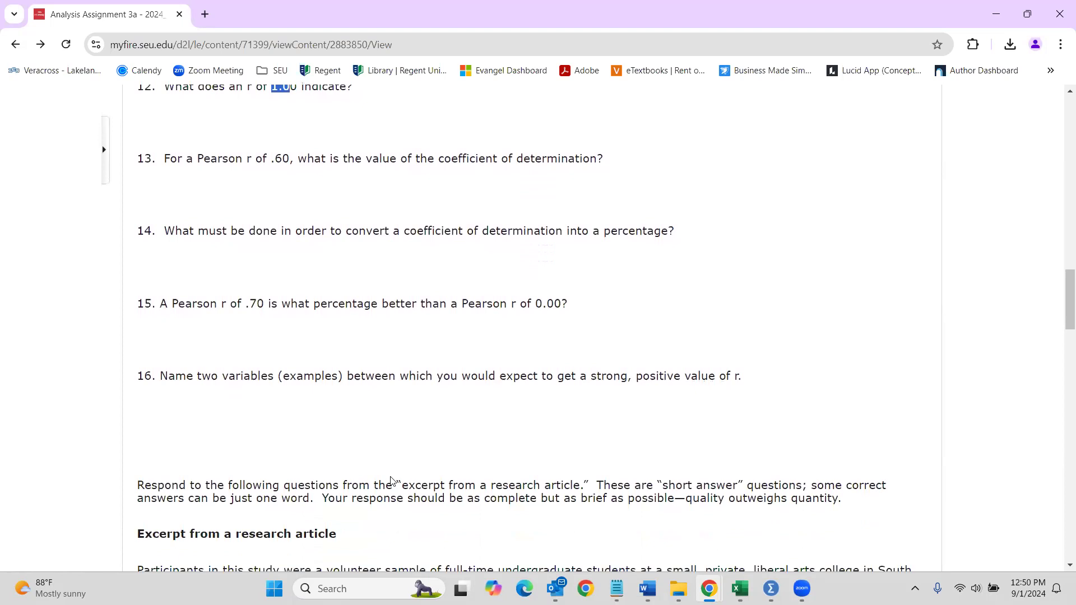
scroll(393, 481, down, 2)
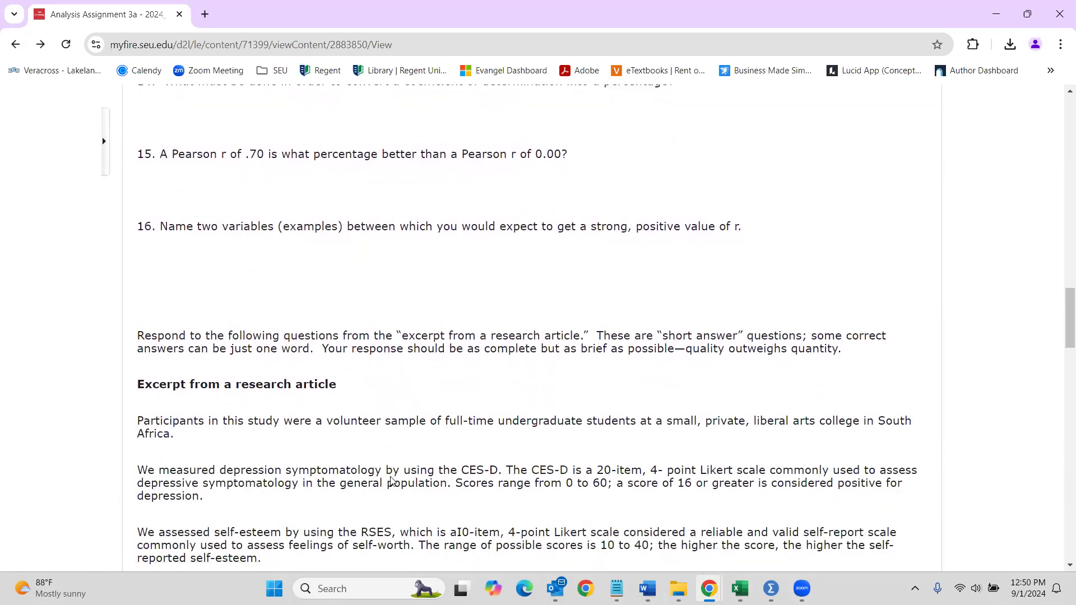
scroll(391, 477, down, 3)
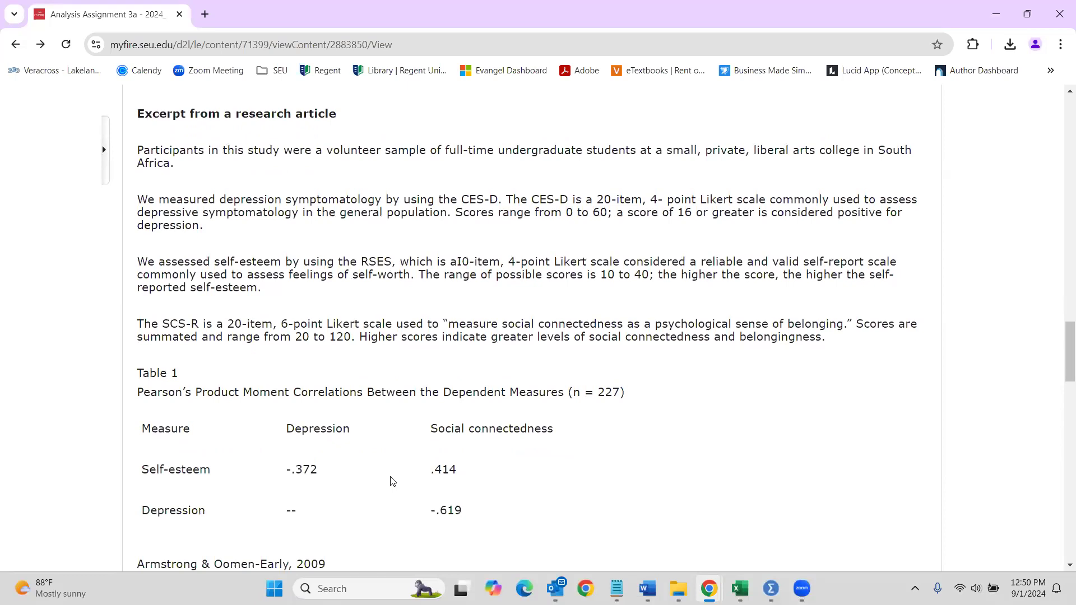
scroll(391, 481, down, 6)
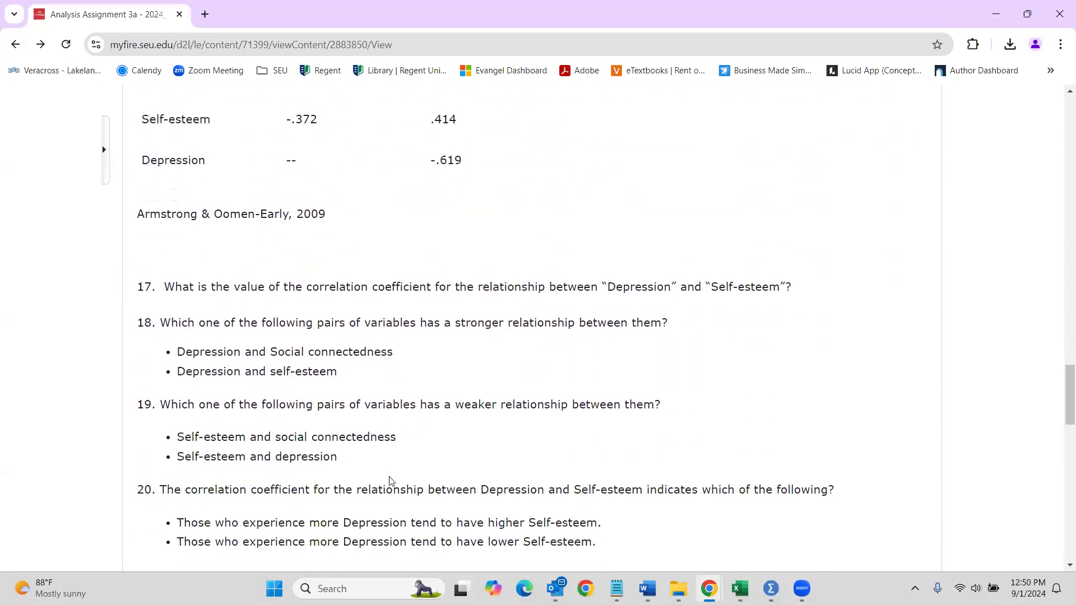
scroll(391, 476, down, 5)
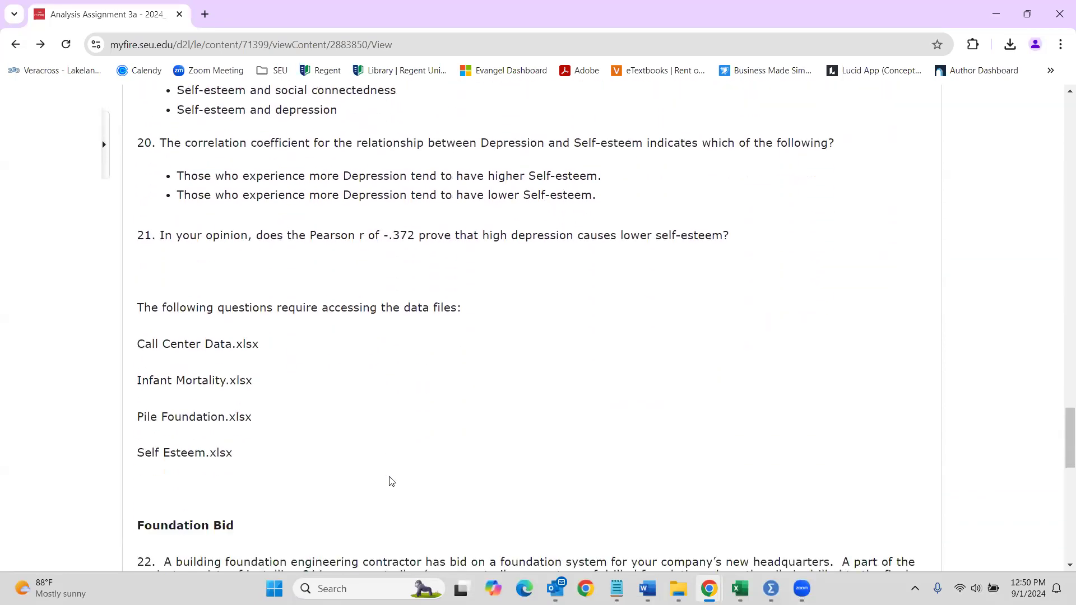
scroll(391, 481, down, 4)
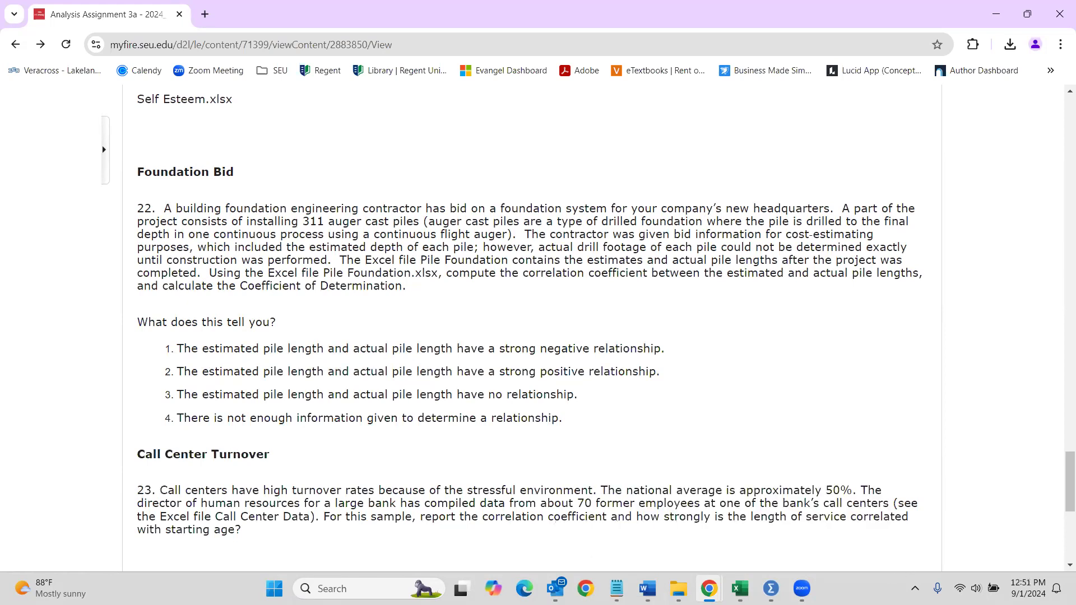
- In Excel, run a Correlation analysis on C4:D315 of the Pile Foundations sheet, grouped by columns with first-row labels, output to a new worksheet
mouse_move(771, 589)
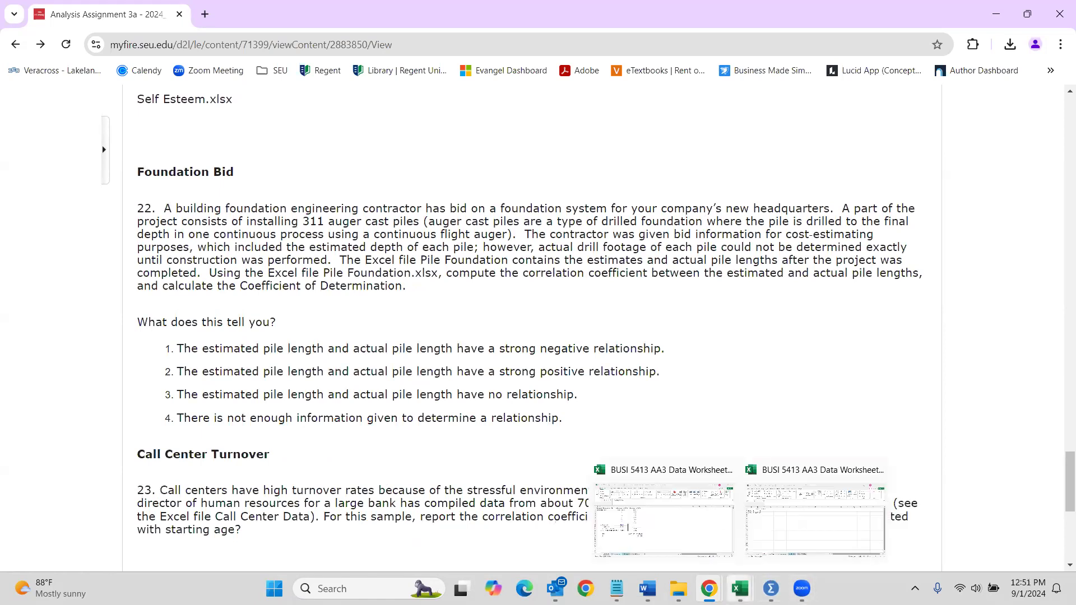
click(829, 527)
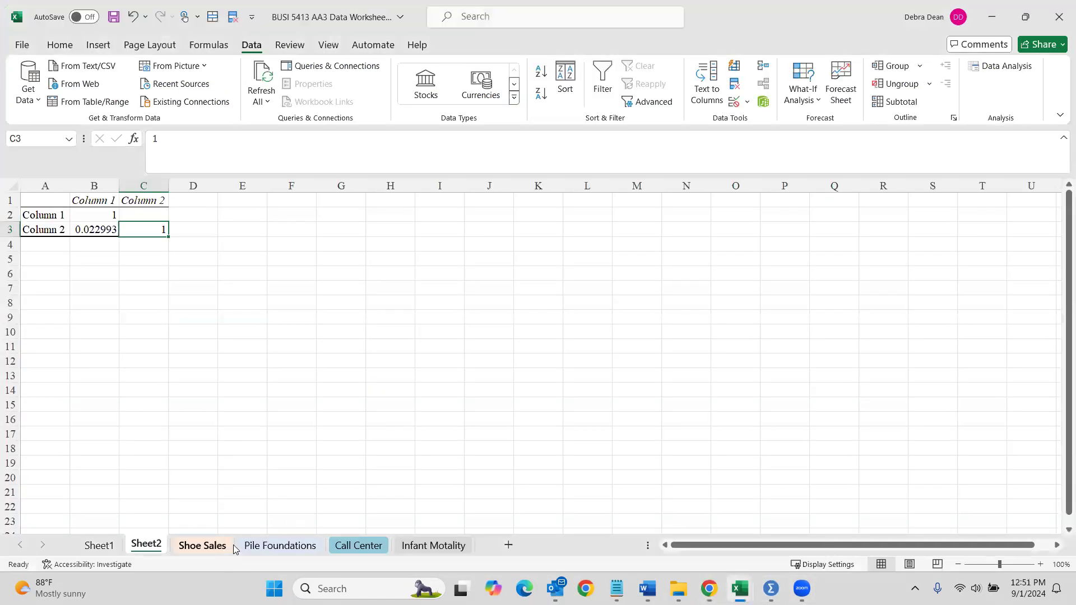
click(278, 545)
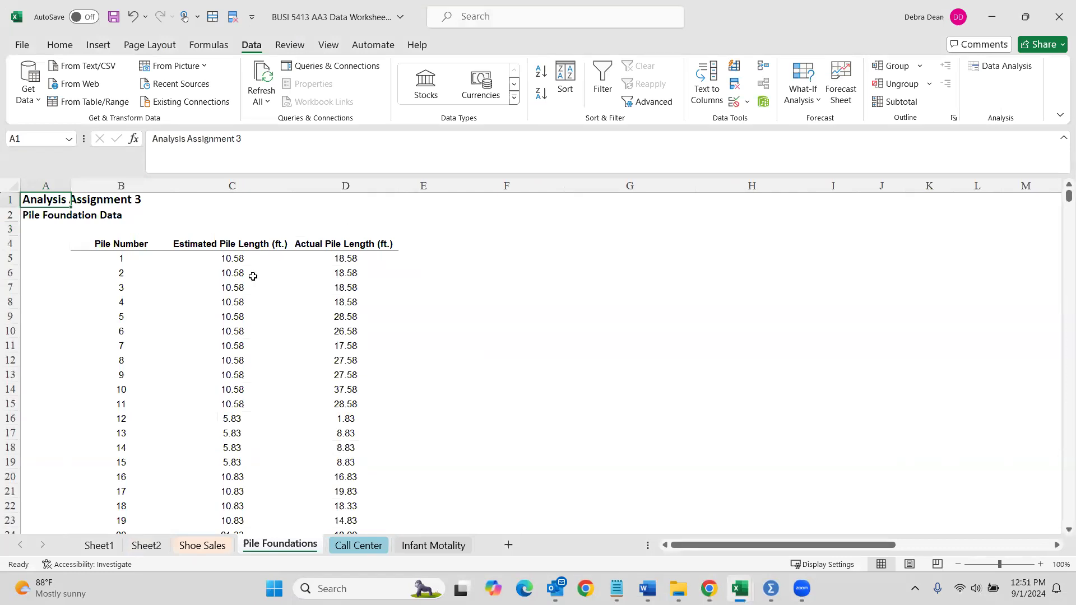
click(236, 258)
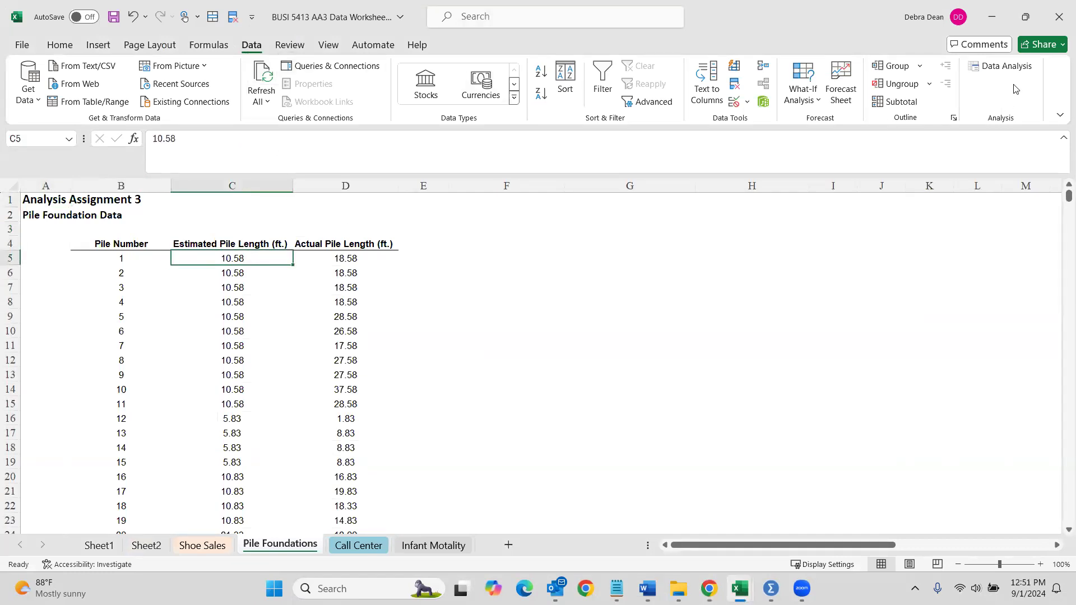
click(982, 66)
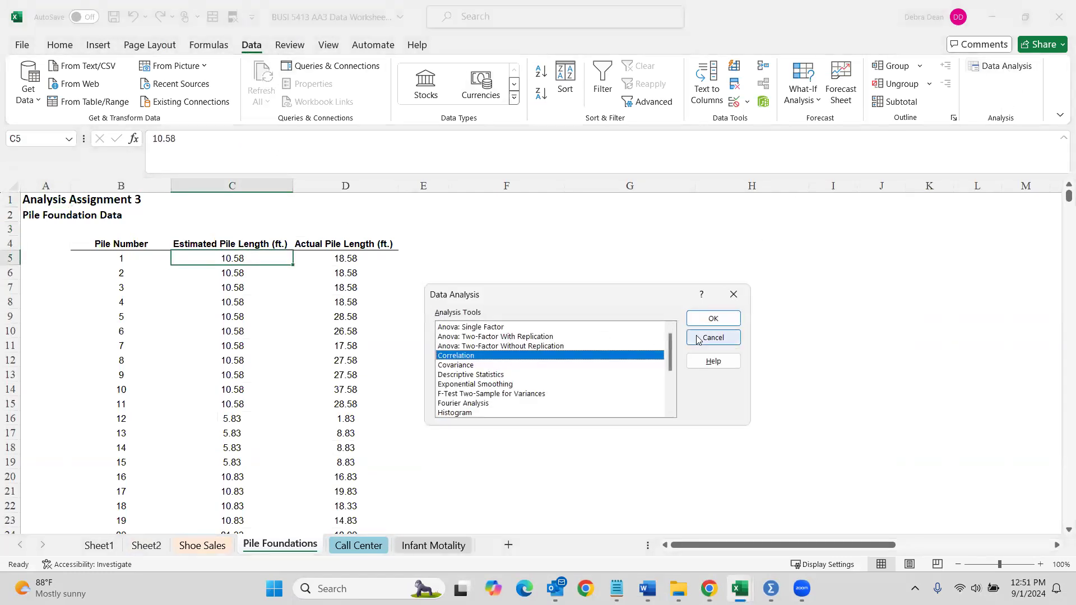
click(717, 317)
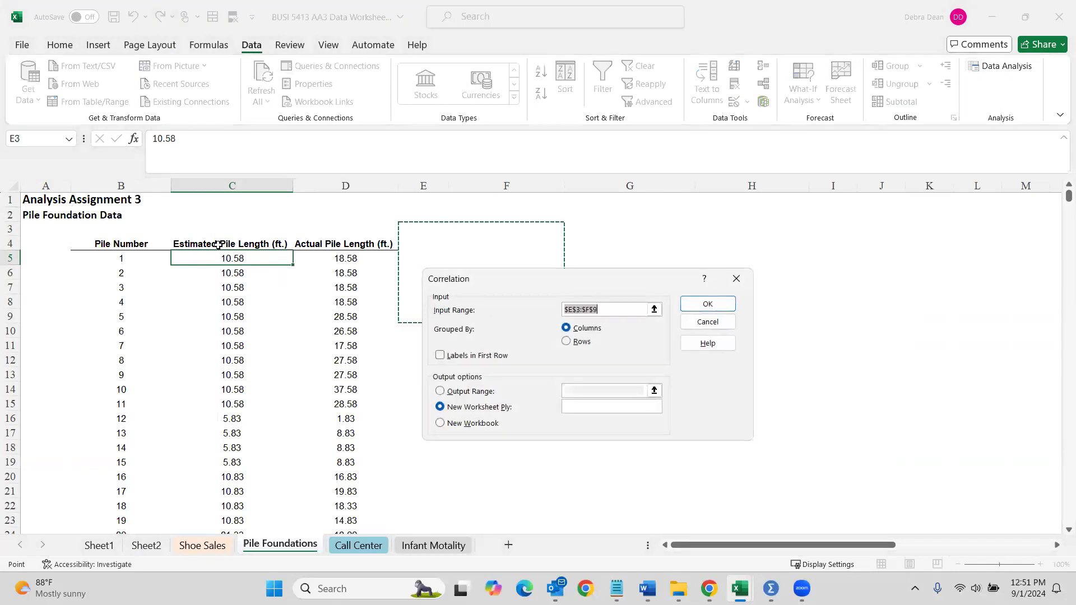
drag(217, 243, 305, 559)
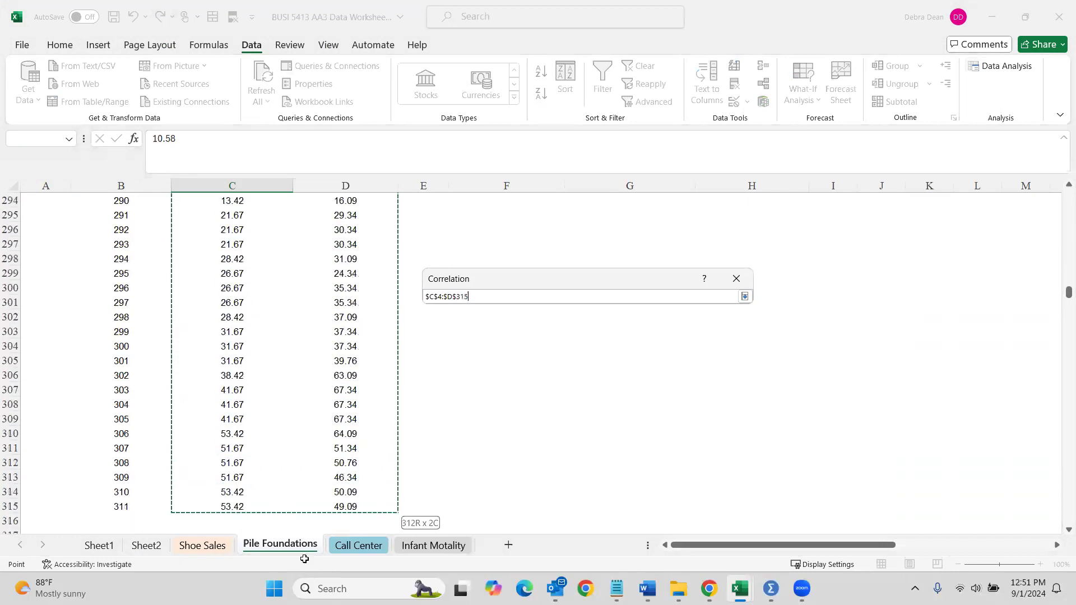
drag(298, 506, 298, 506)
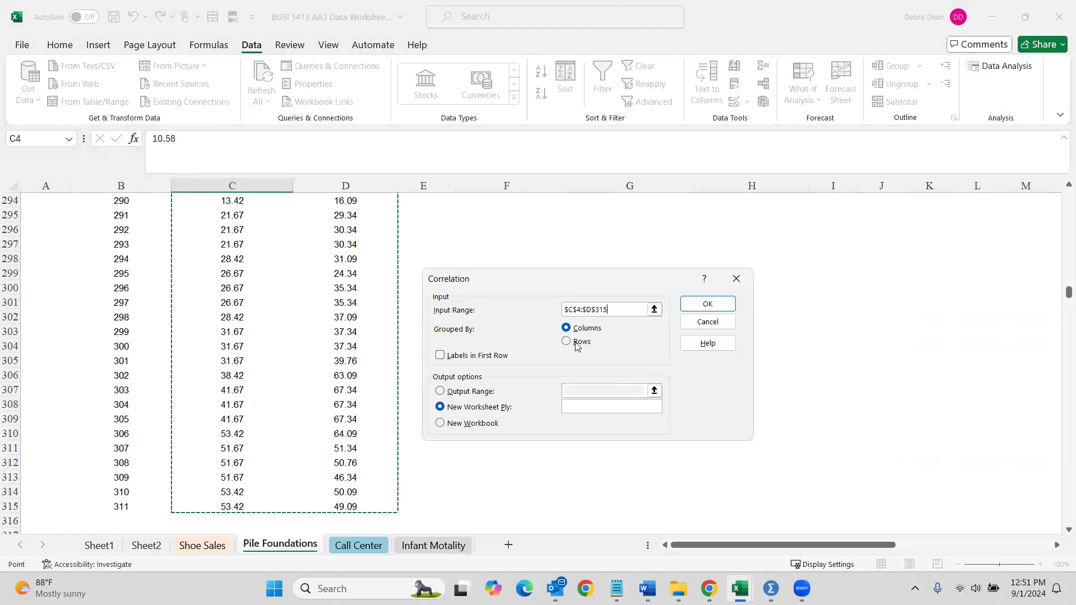
click(462, 357)
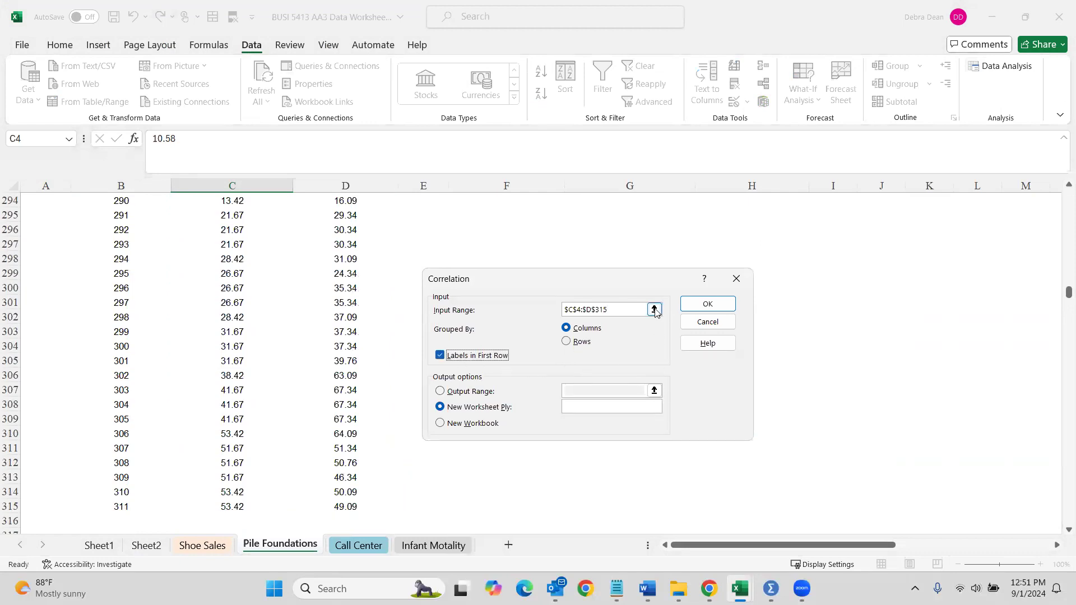
click(707, 304)
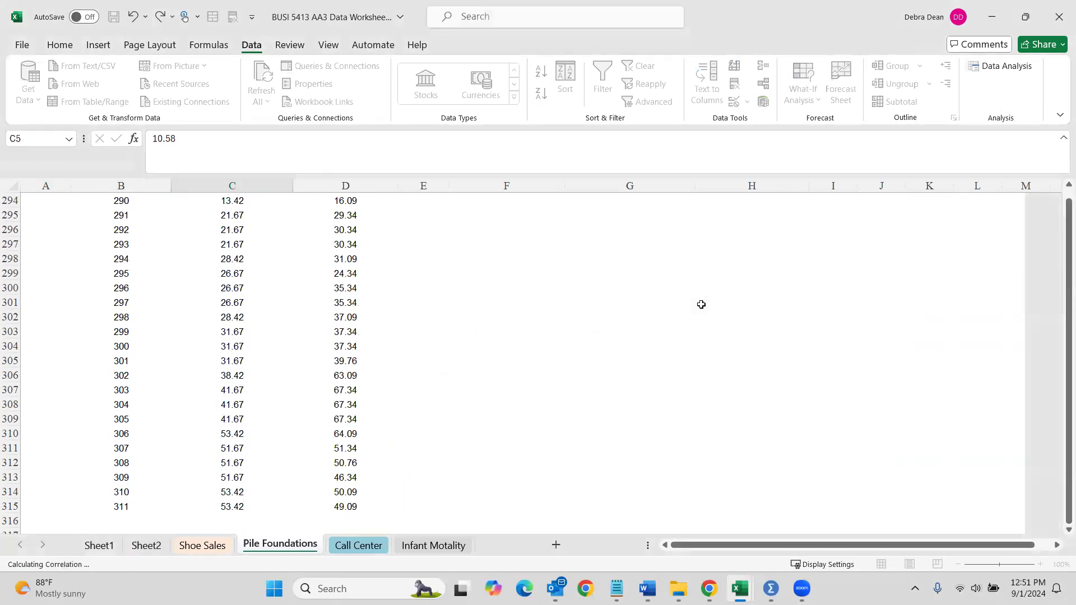
- Autofit columns A and B of the correlation matrix and select the coefficient in B3
double_click(119, 186)
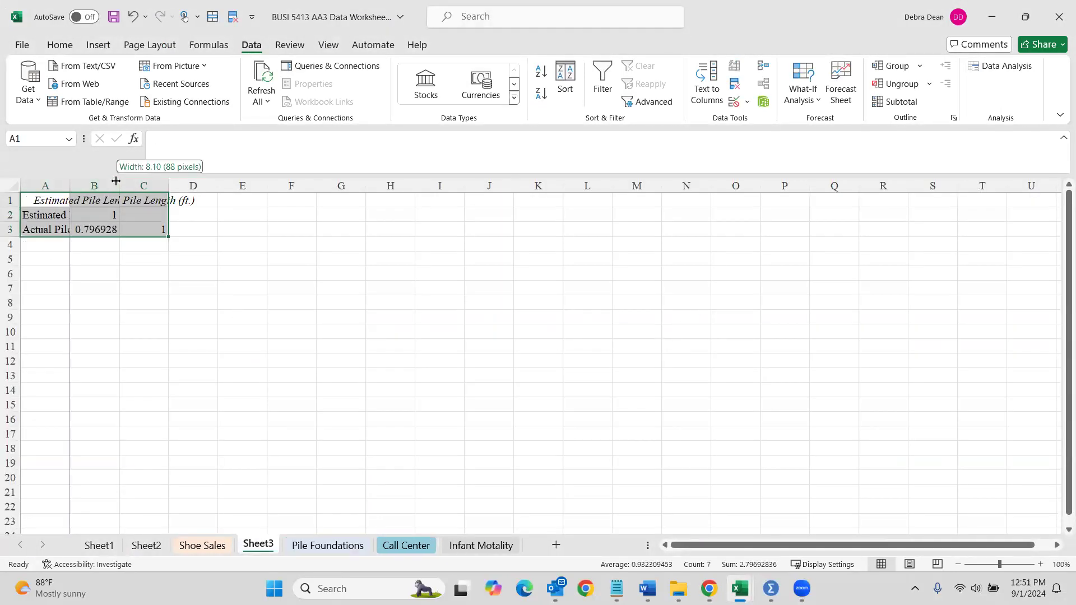
double_click(68, 182)
click(185, 231)
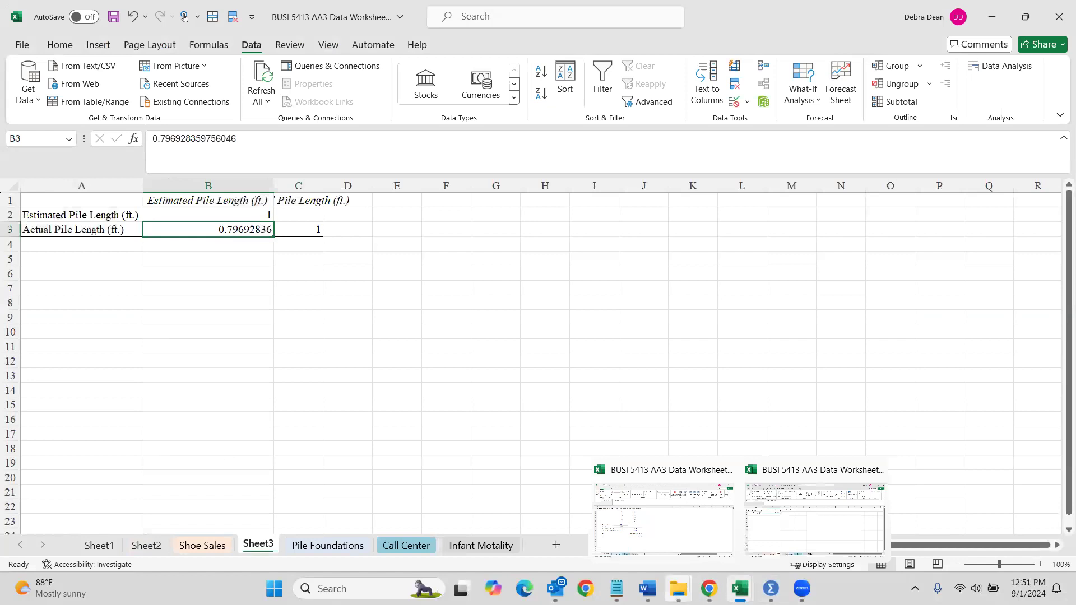
- Switch to the Word notes and check the Cohen 1988 effect sizes, marking the High 0.50 to 1.00 line
click(729, 526)
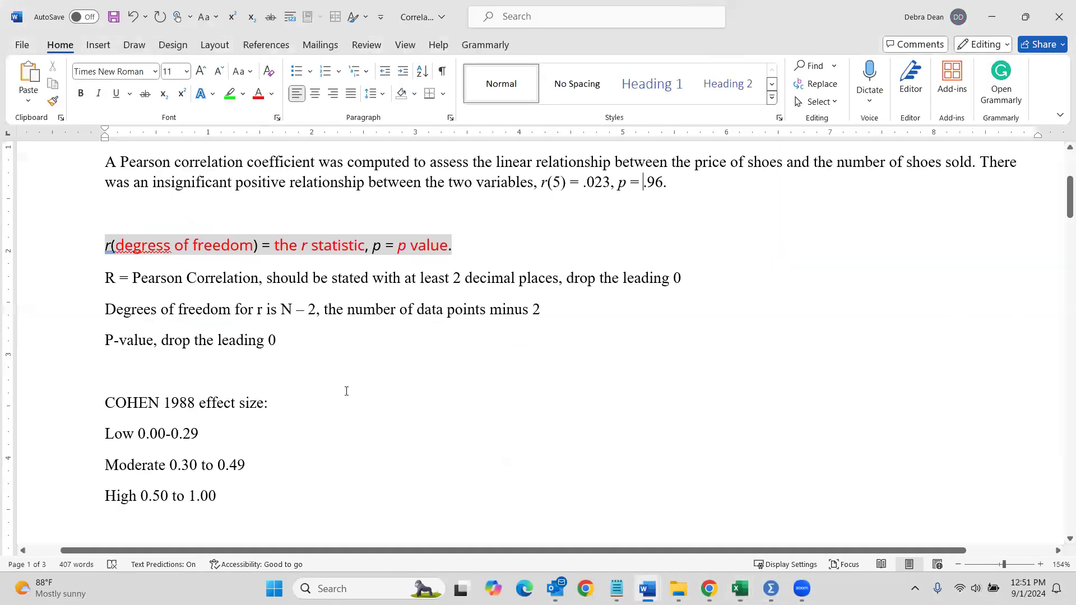
drag(108, 498, 267, 488)
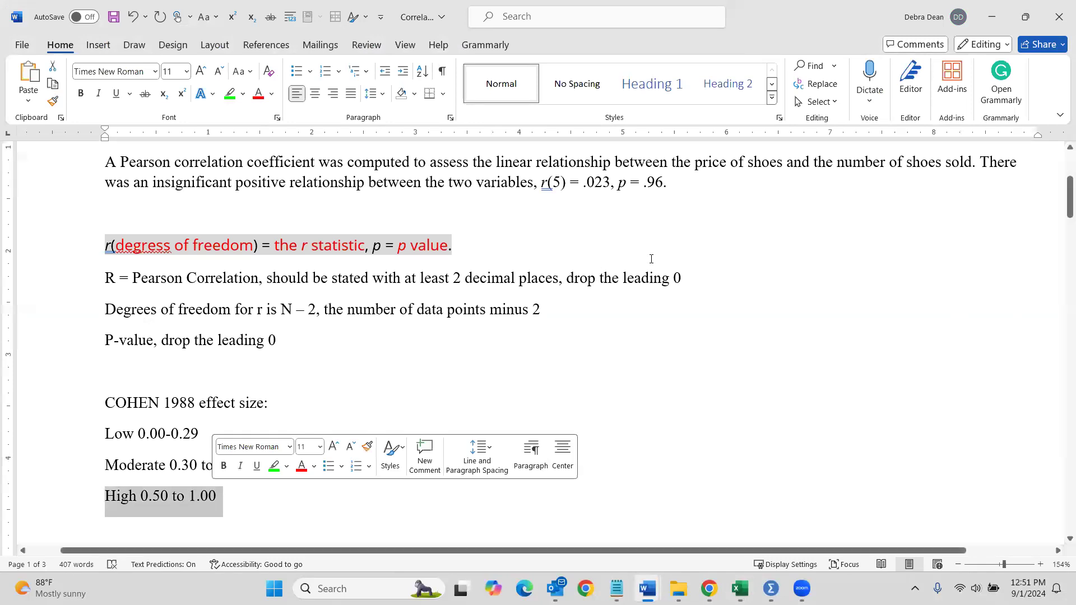
key(ctrl+c)
key(alt+Tab)
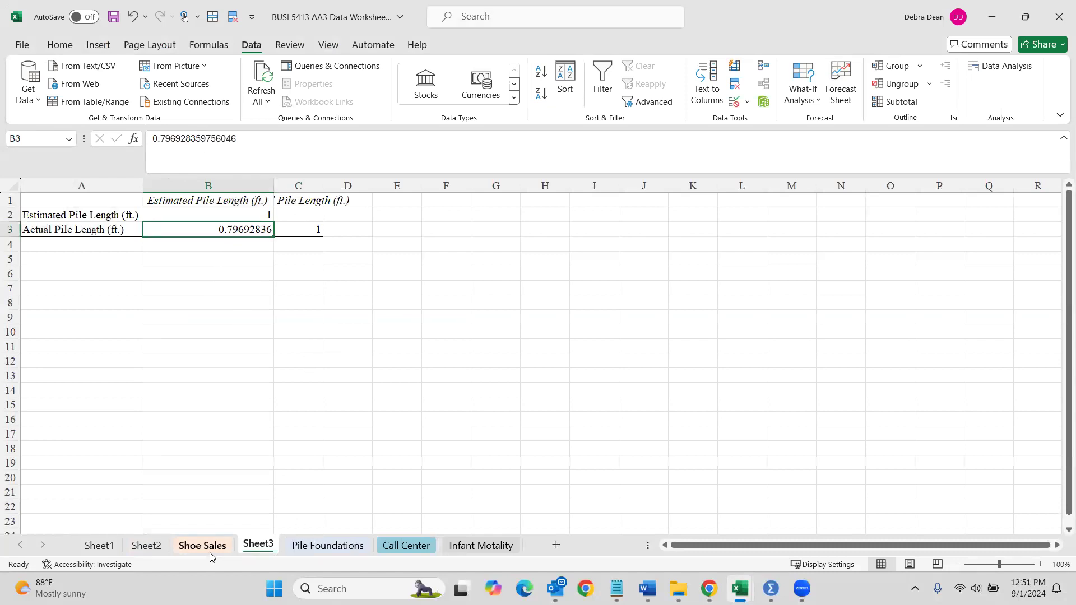
- Back in Excel, try a Regression on the Pile Foundations sheet with C4:D315 as the Y range and Labels enabled
click(322, 547)
click(1006, 68)
scroll(476, 384, down, 3)
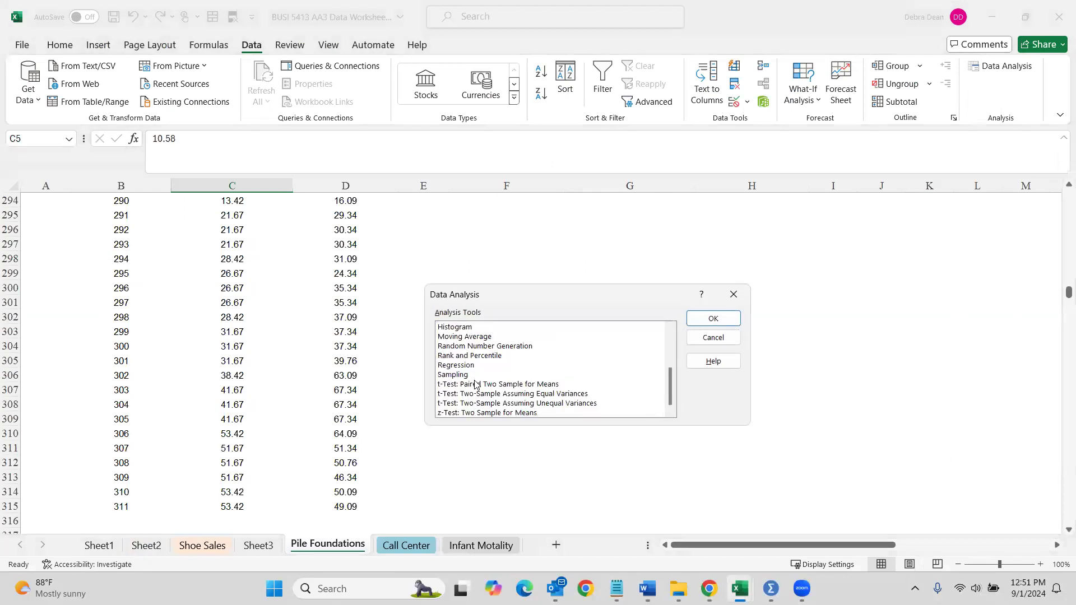
double_click(473, 365)
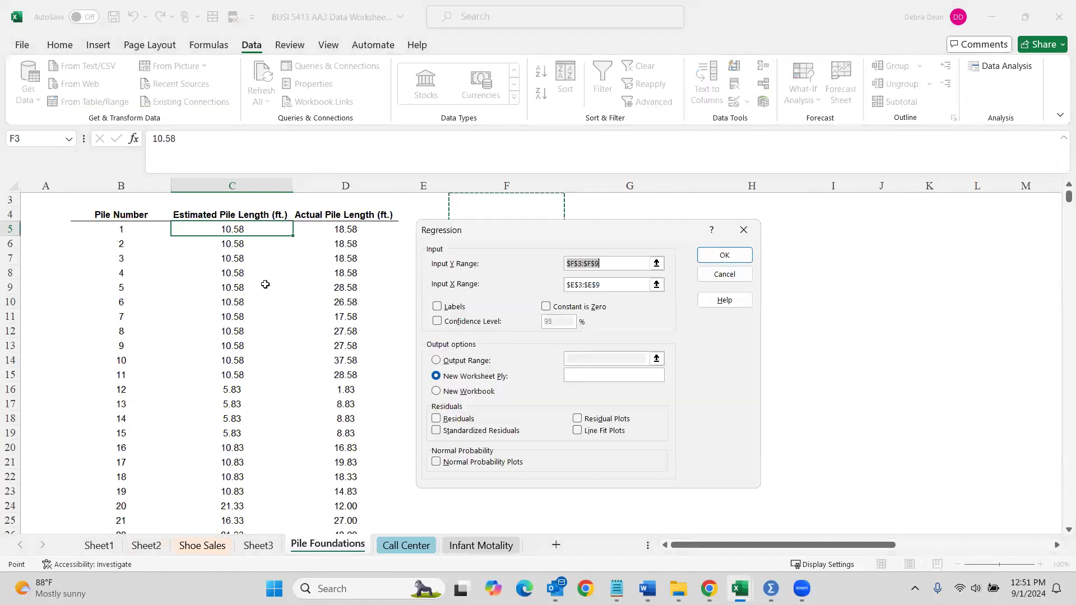
drag(233, 208, 313, 508)
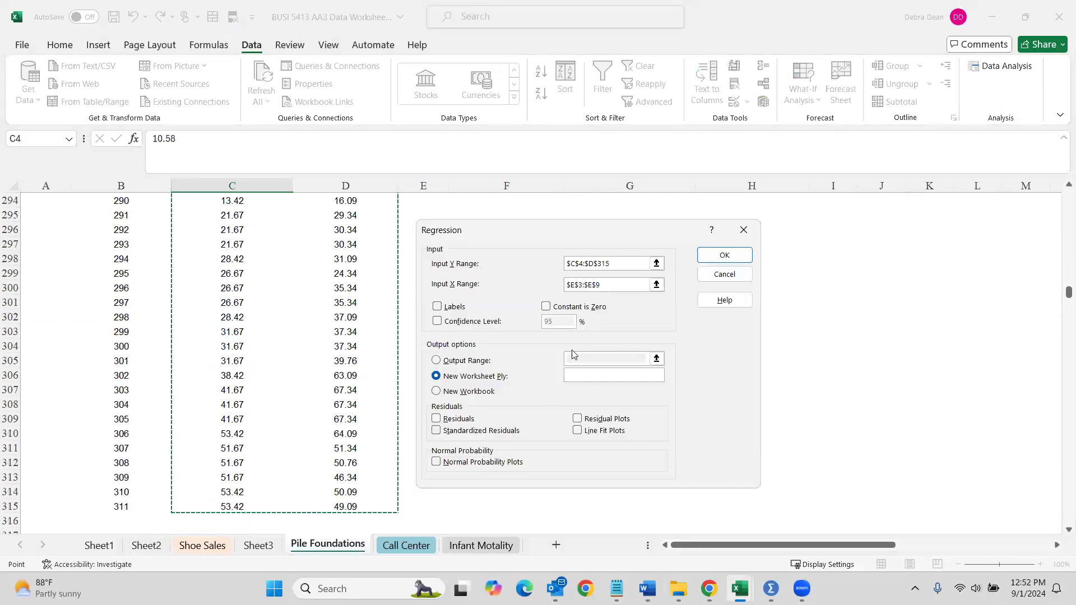
click(438, 308)
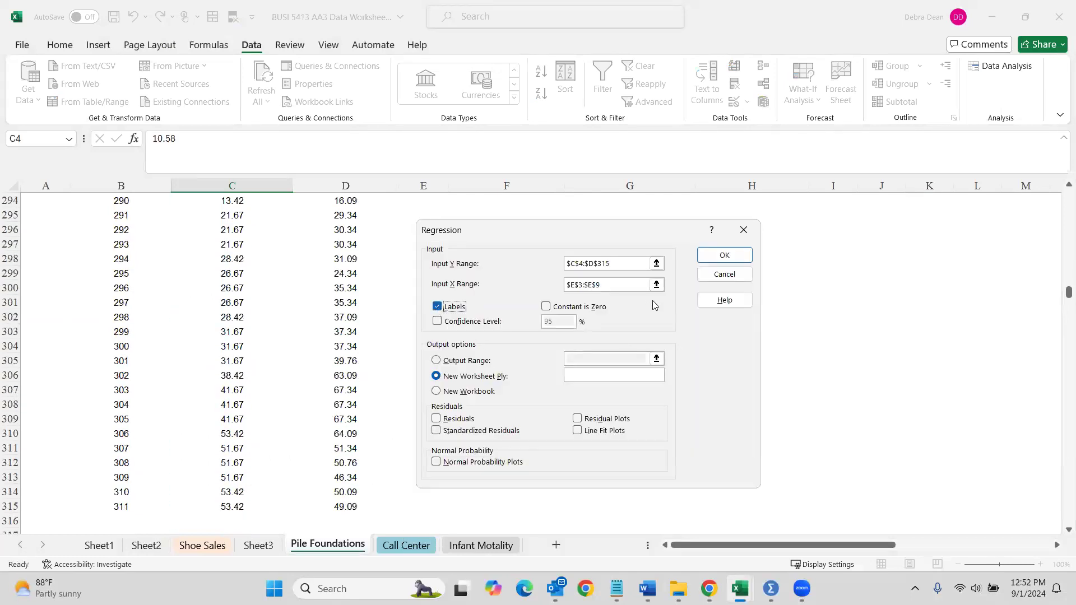
click(723, 255)
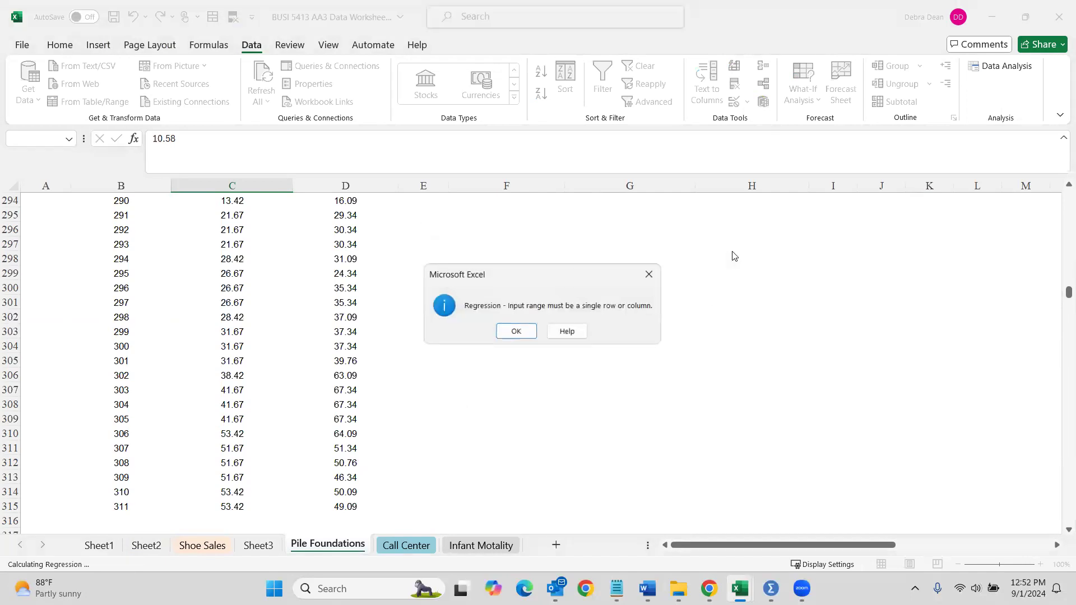
click(518, 332)
click(519, 332)
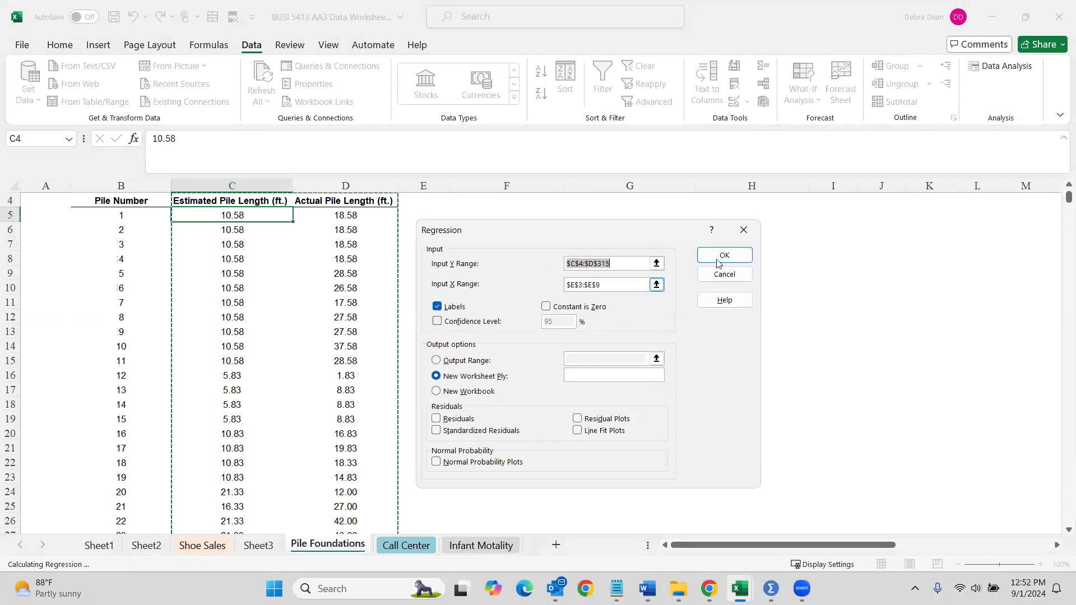
- Replace the regression inputs with C4:C315 as X and the Actual Pile Length column including its header as Y, and output to a new worksheet
drag(611, 263, 558, 255)
key(BackSpace)
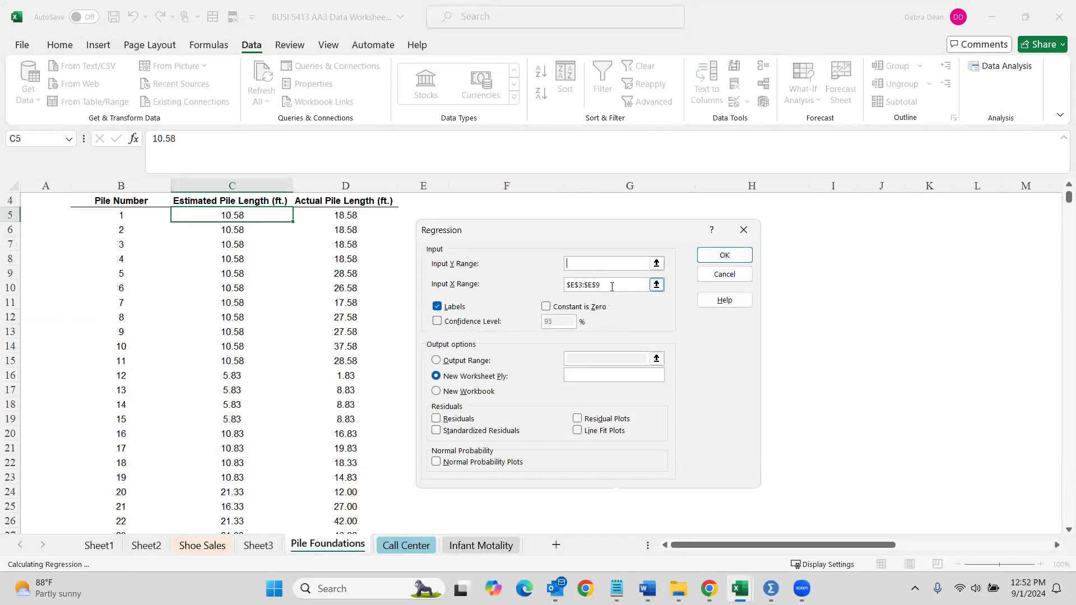
drag(611, 285, 539, 282)
key(BackSpace)
drag(250, 214, 232, 509)
click(598, 260)
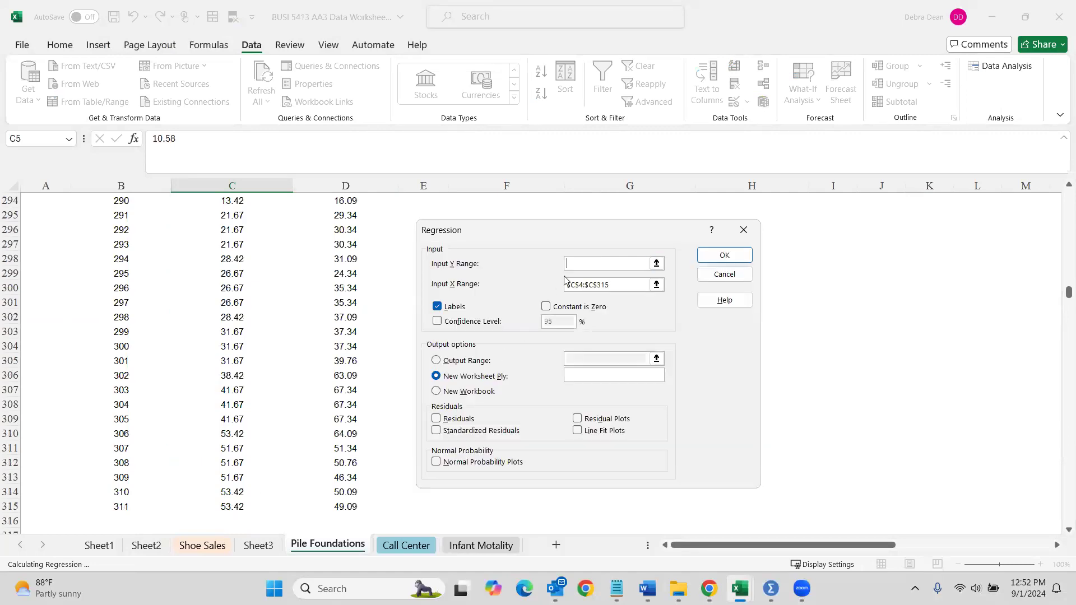
scroll(308, 273, up, 20)
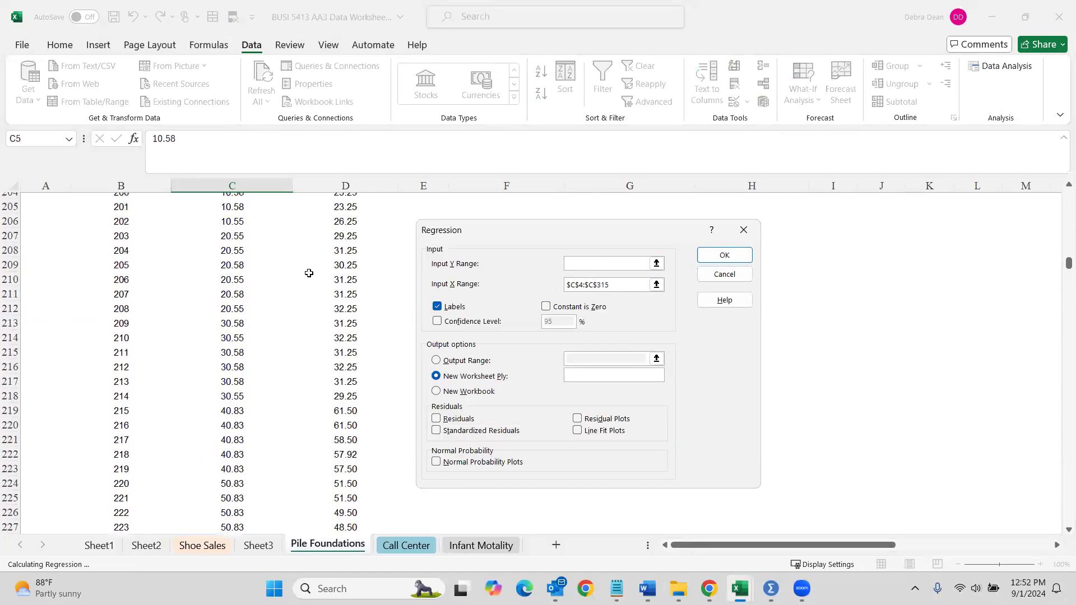
scroll(308, 273, up, 20)
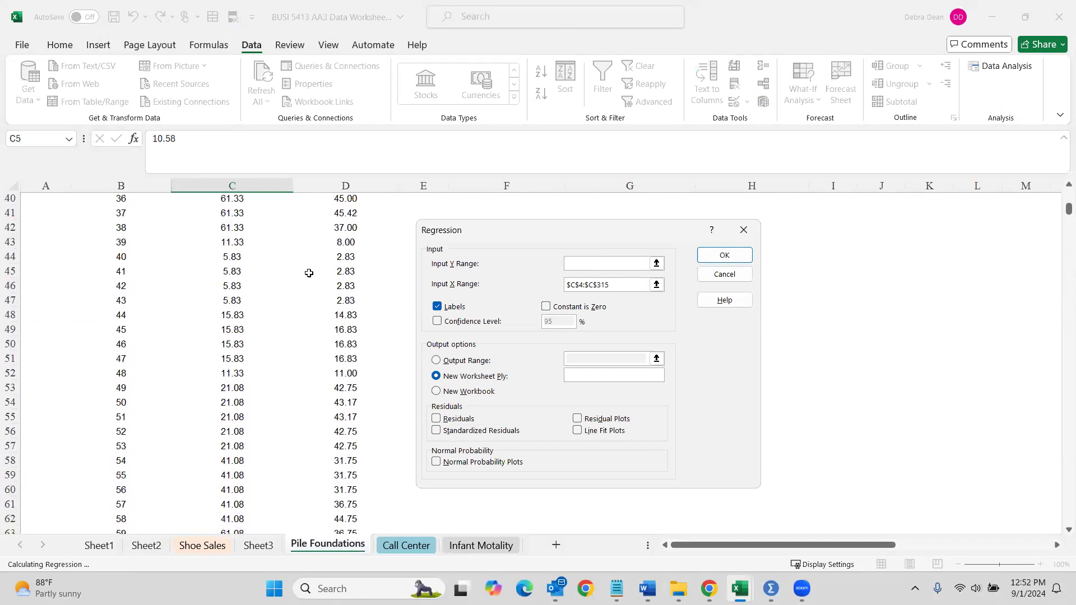
drag(345, 244, 375, 477)
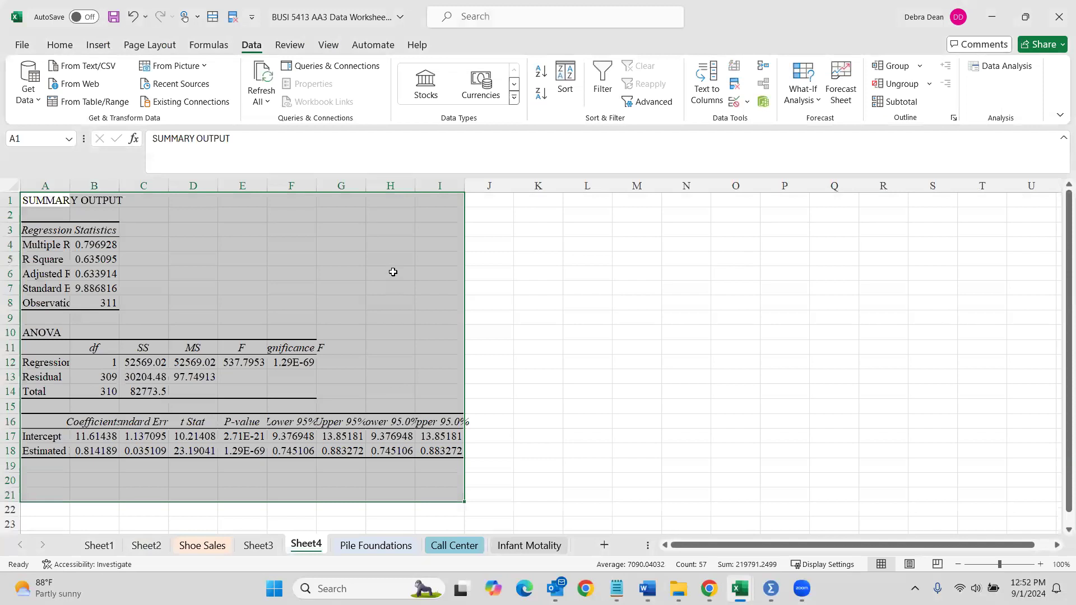
- Autofit columns F and A of the regression output and widen column E so the Significance F, labels and P-values are readable
double_click(316, 185)
click(321, 364)
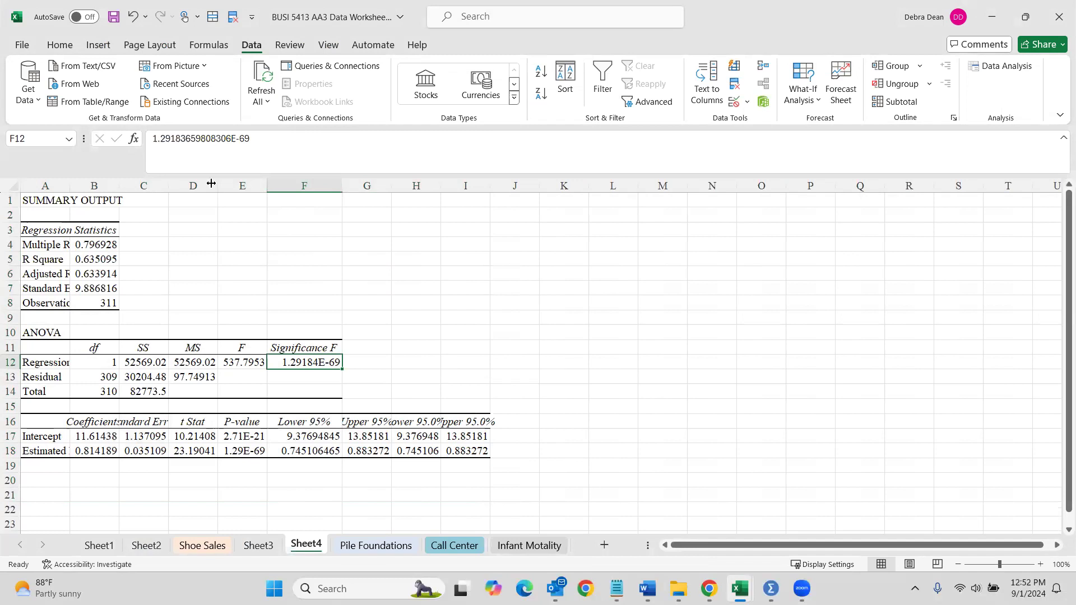
double_click(68, 185)
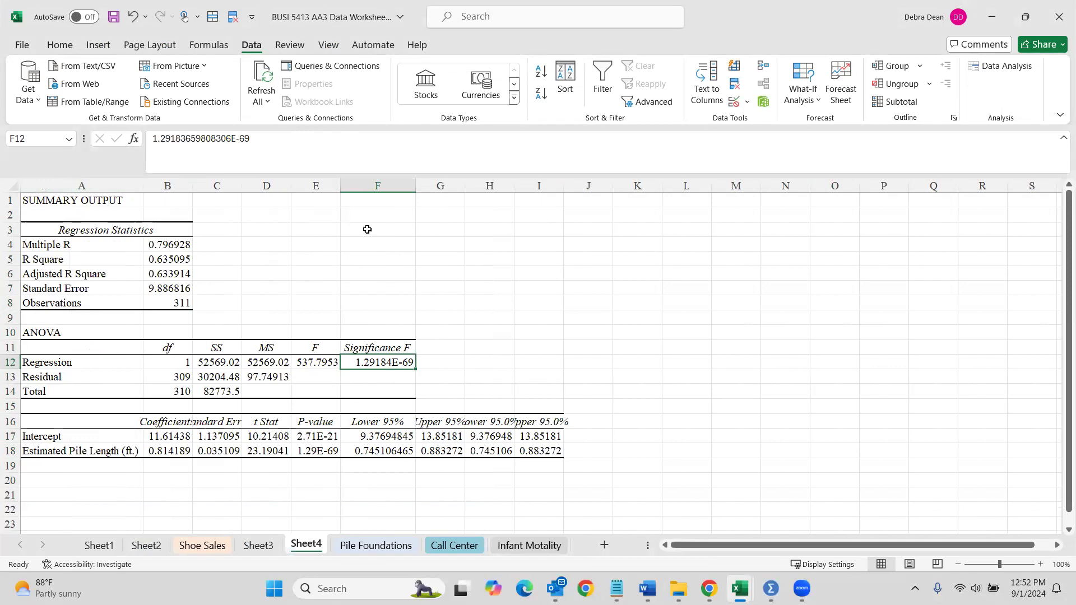
drag(344, 185, 364, 185)
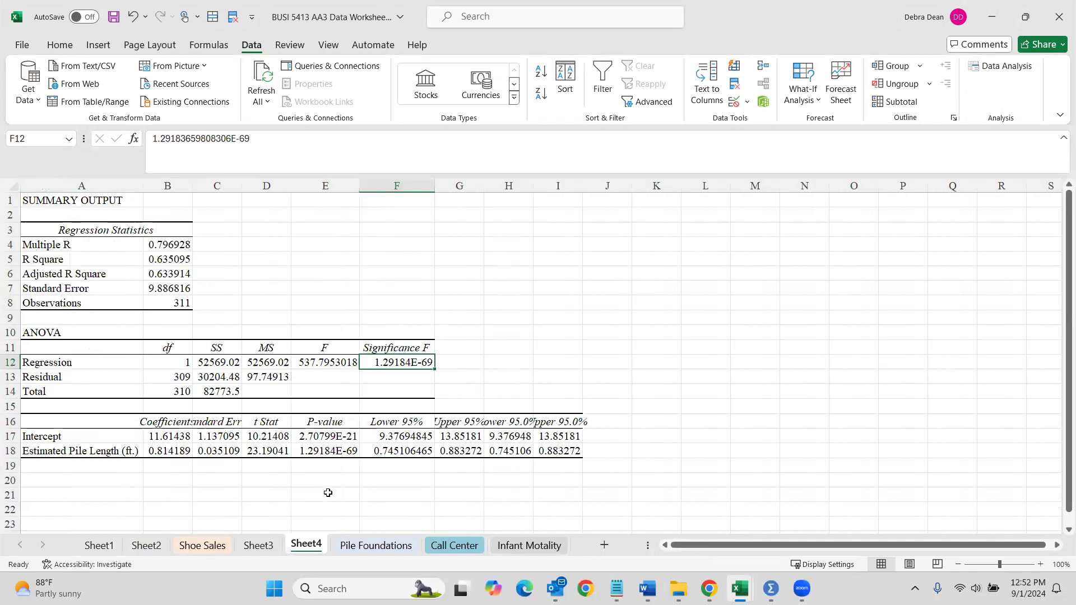
- Highlight the Estimated Pile Length P-value in E18 and the Significance F value in F12 with yellow fill
click(326, 449)
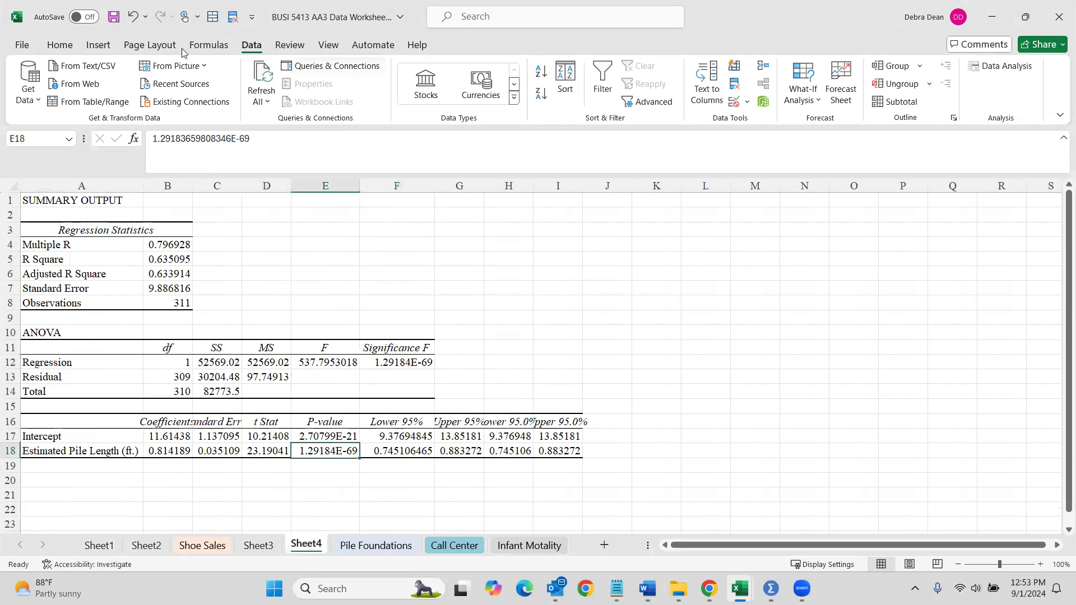
click(60, 45)
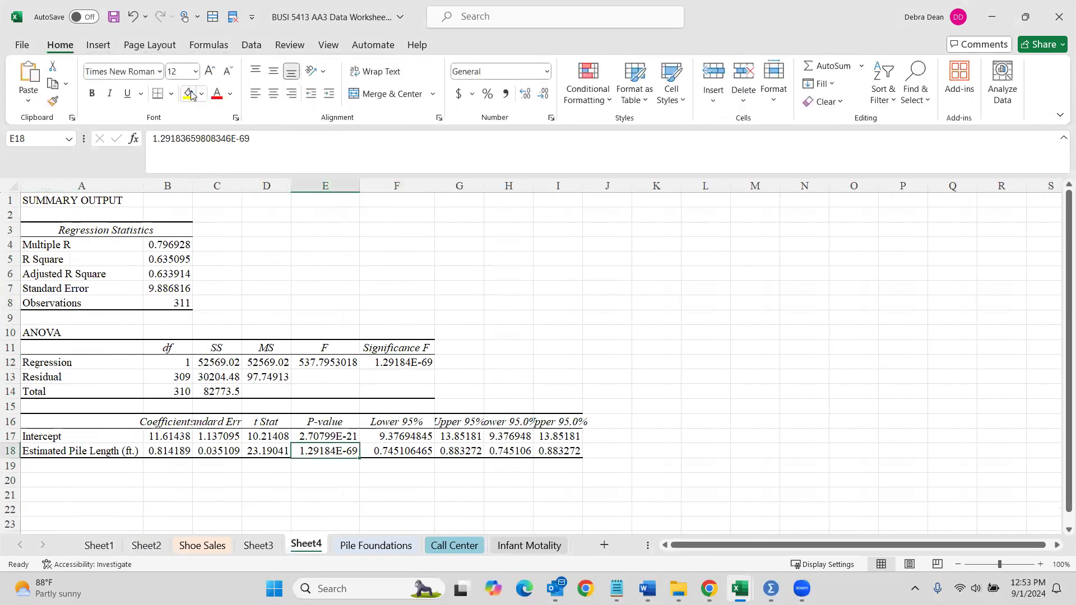
click(189, 94)
click(410, 360)
click(189, 93)
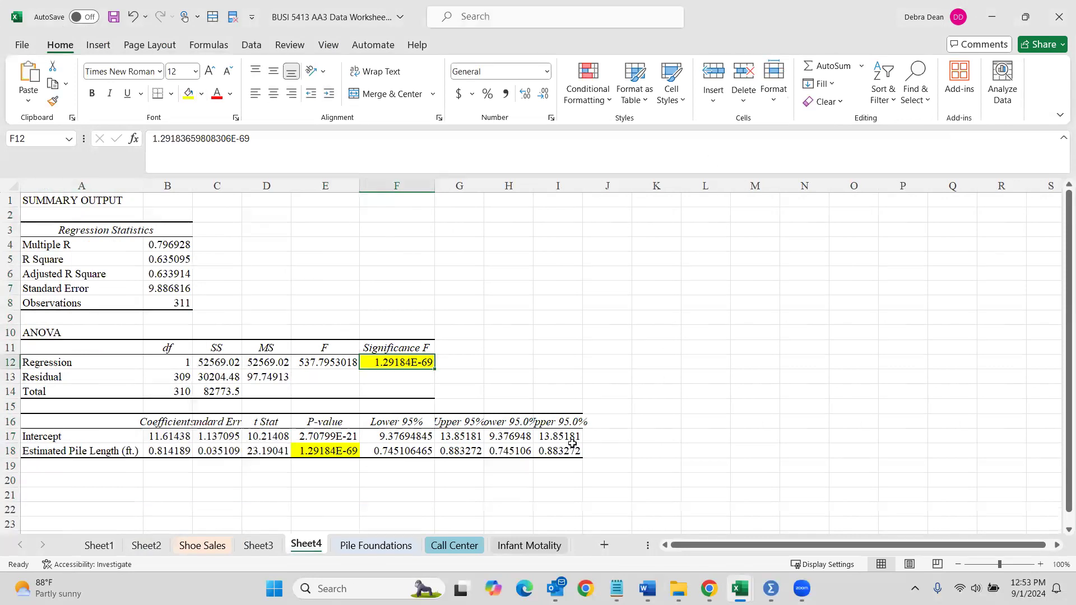
- Return to the top of the Pile Foundations sheet and review the Estimated and Actual Pile Length headers in C4 and D4
click(376, 546)
scroll(354, 380, up, 20)
scroll(330, 378, up, 20)
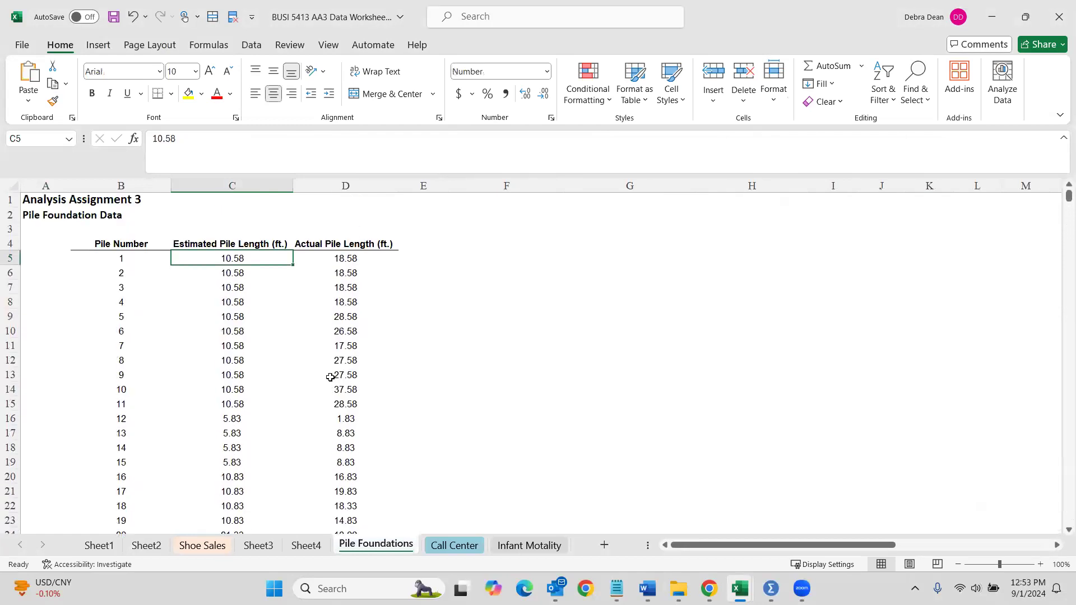
click(269, 245)
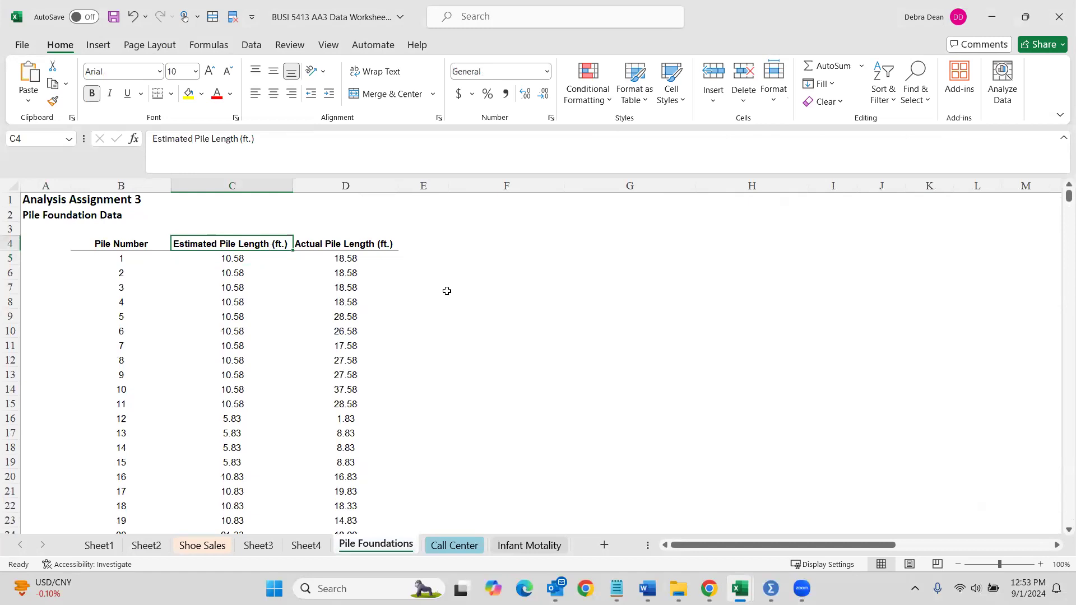
click(331, 242)
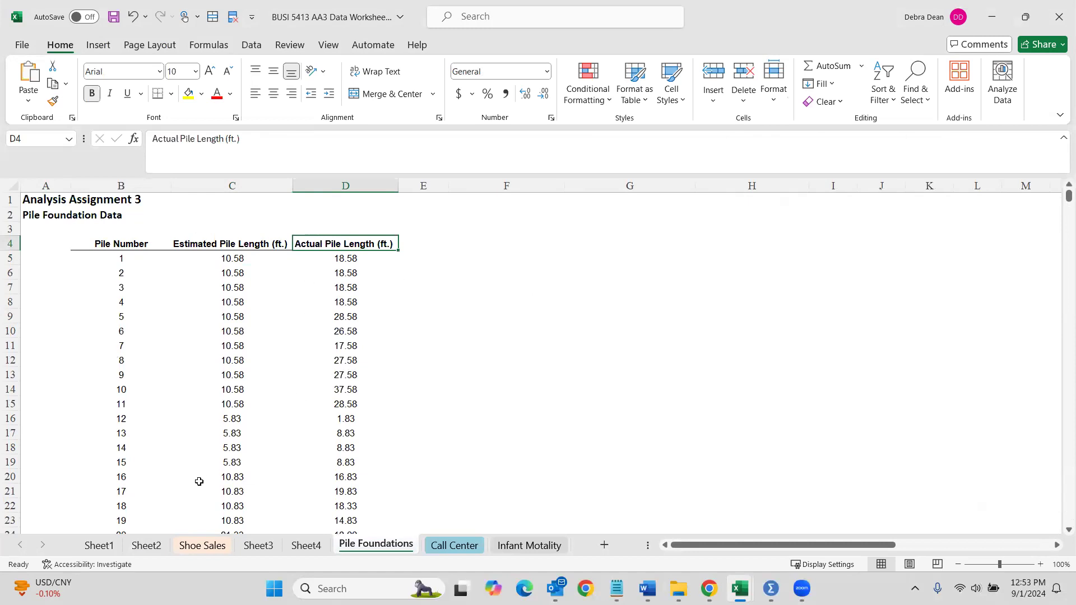
- Switch to the assignment page in Chrome, read question 23 on Call Center Turnover, and return to the Excel workbook
mouse_move(708, 587)
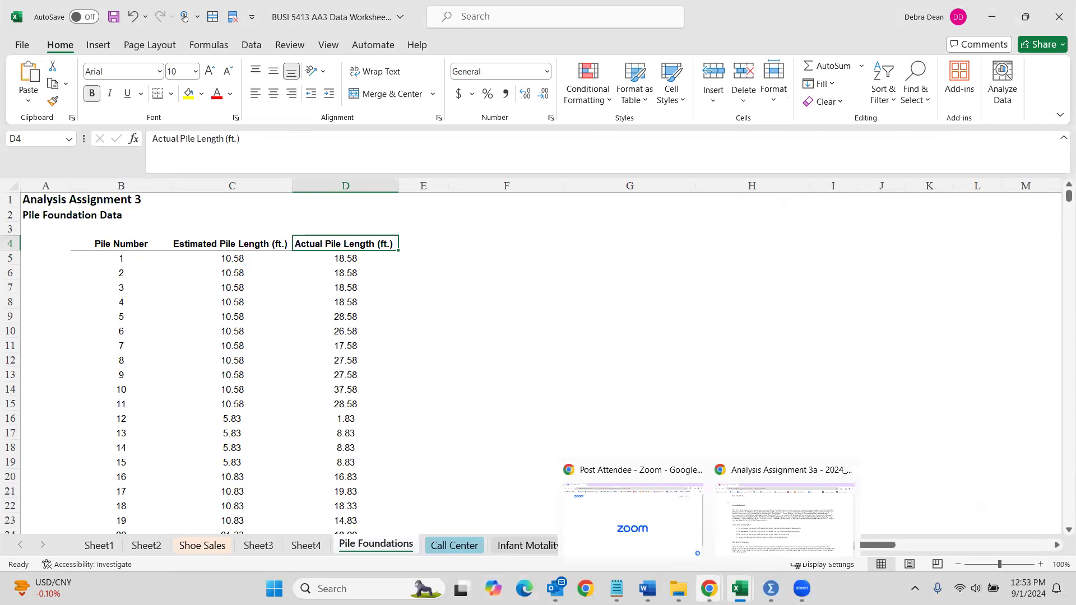
click(730, 533)
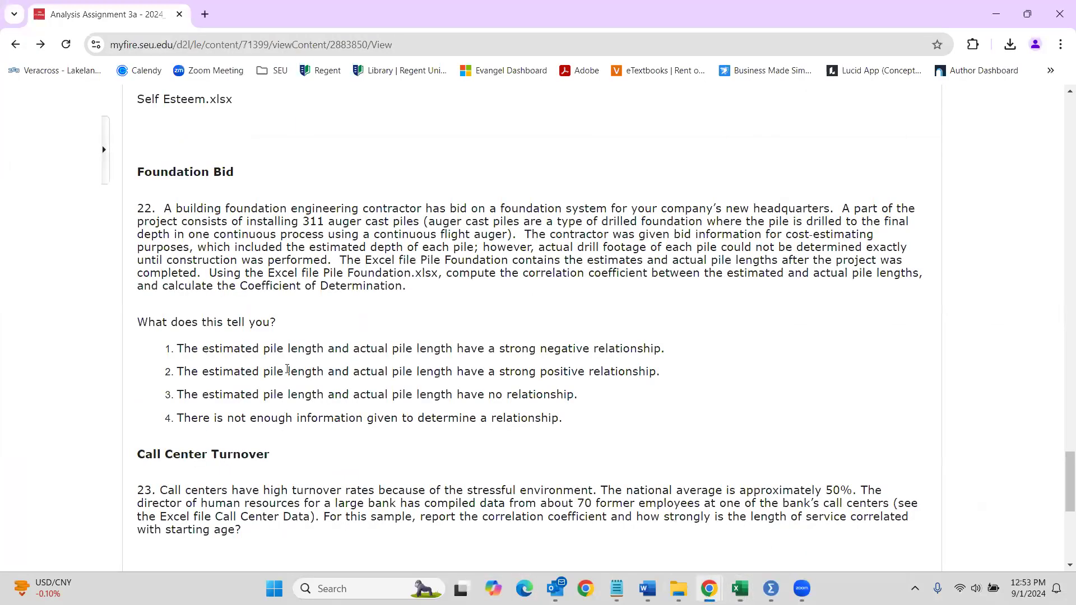
scroll(266, 398, down, 3)
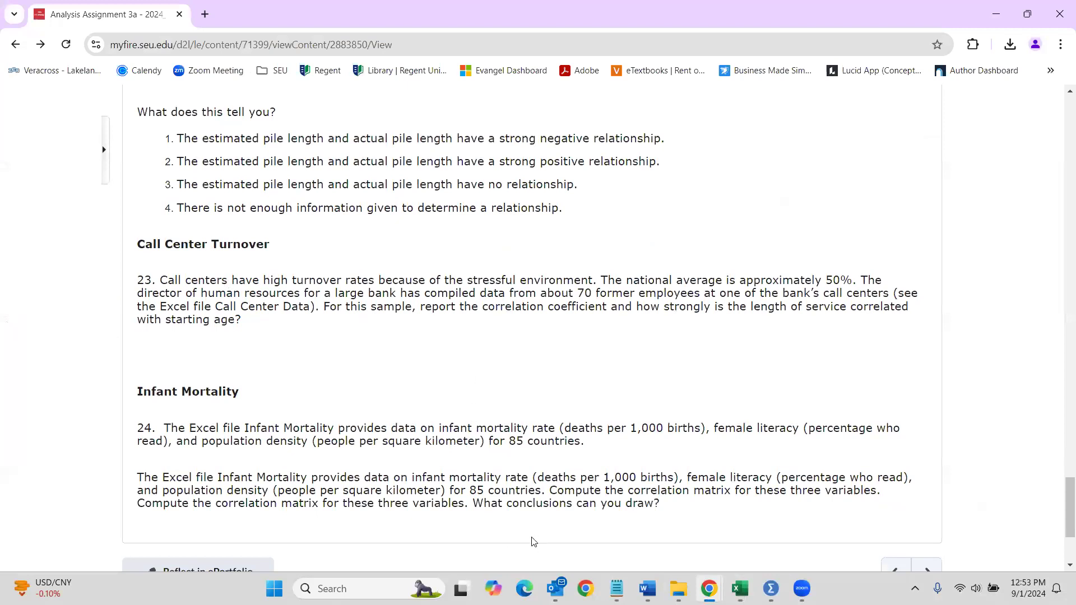
mouse_move(740, 589)
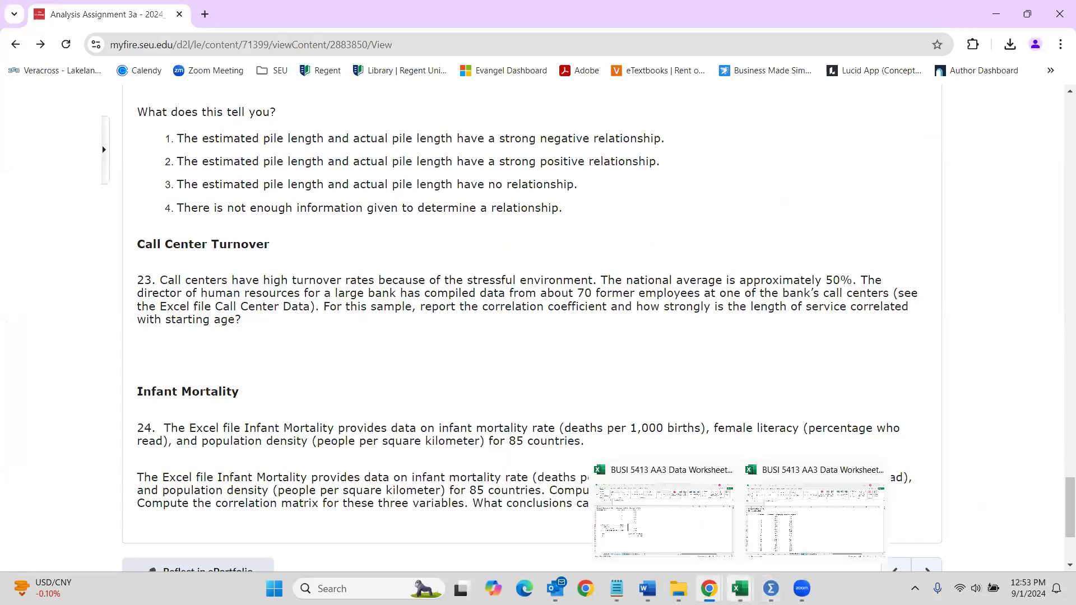
click(804, 532)
- Run a Correlation analysis on A5:E75 of the Call Center sheet, with labels in the first row and output to a new worksheet
click(454, 545)
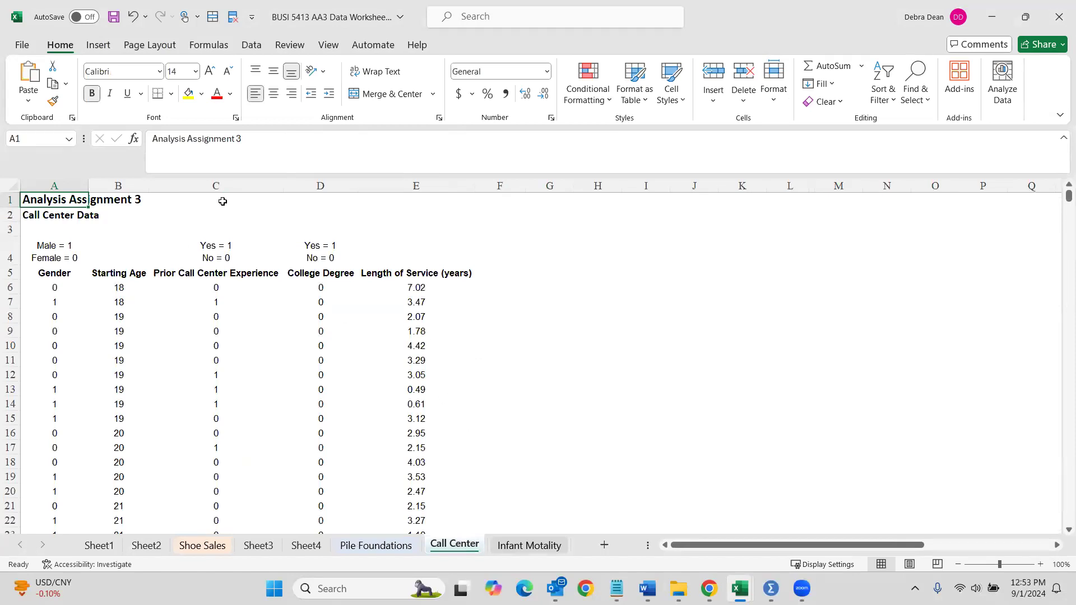
click(250, 46)
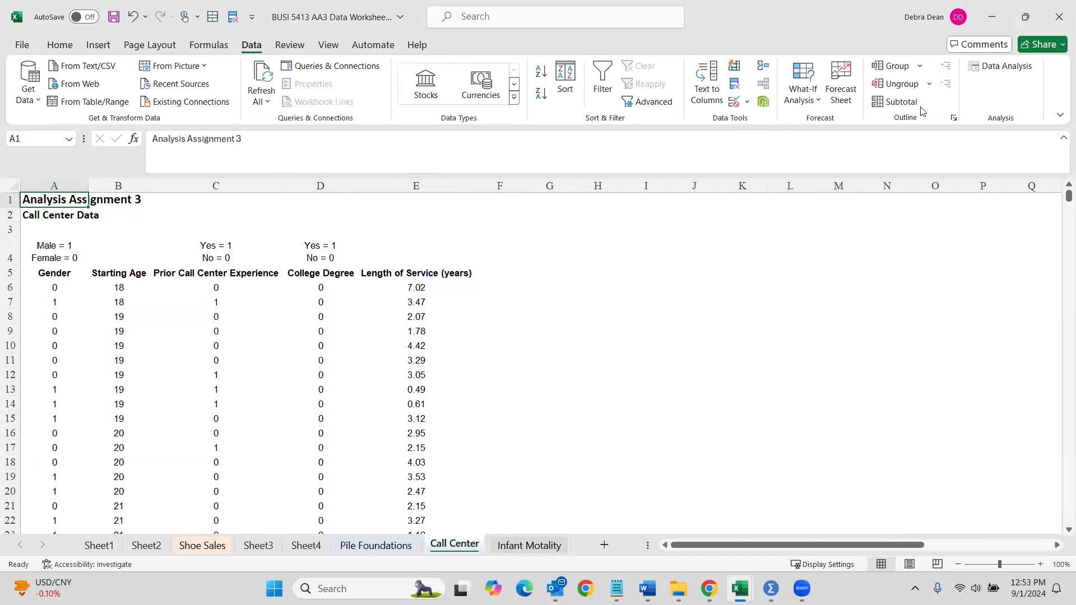
click(1003, 67)
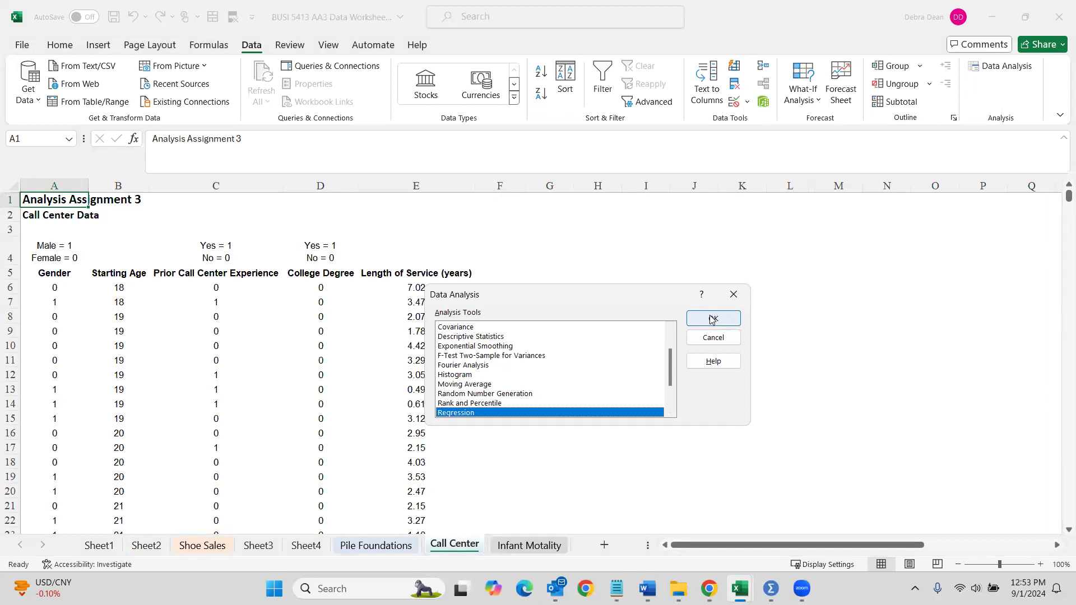
scroll(484, 363, up, 1)
click(482, 347)
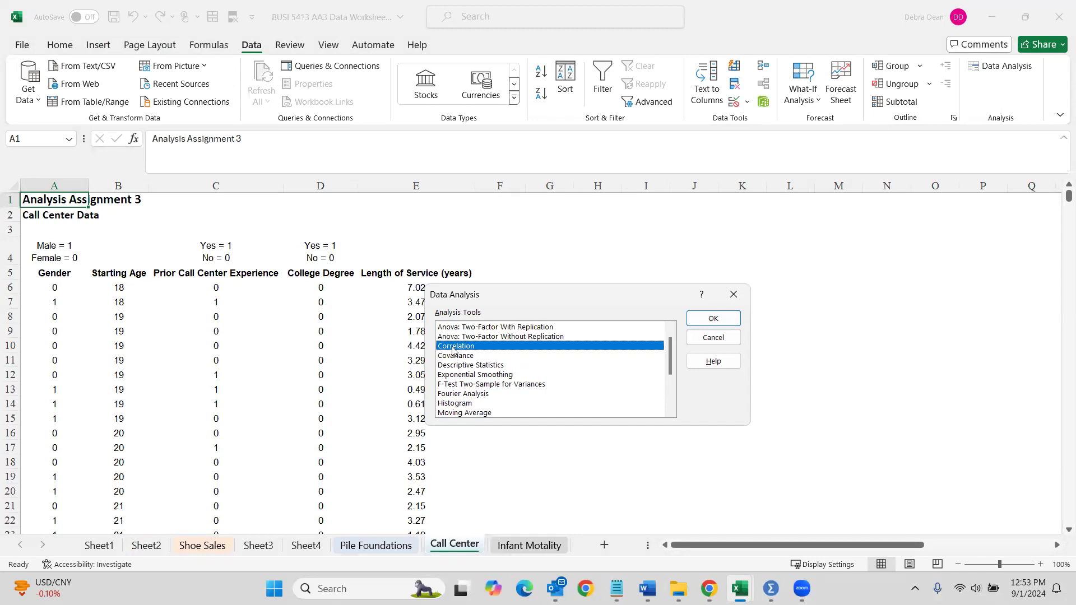
click(713, 318)
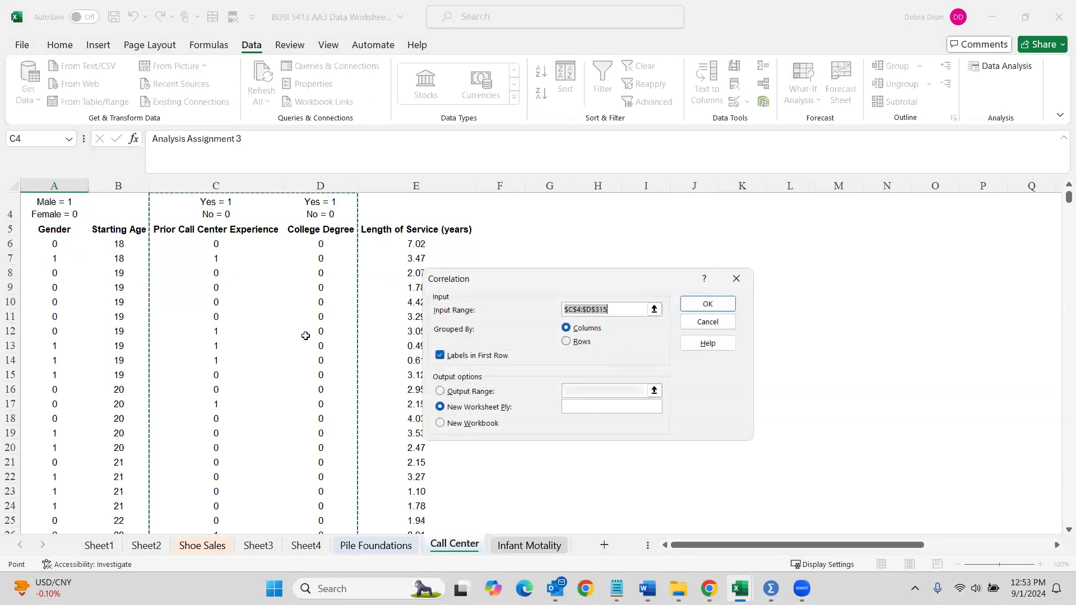
drag(43, 229, 407, 505)
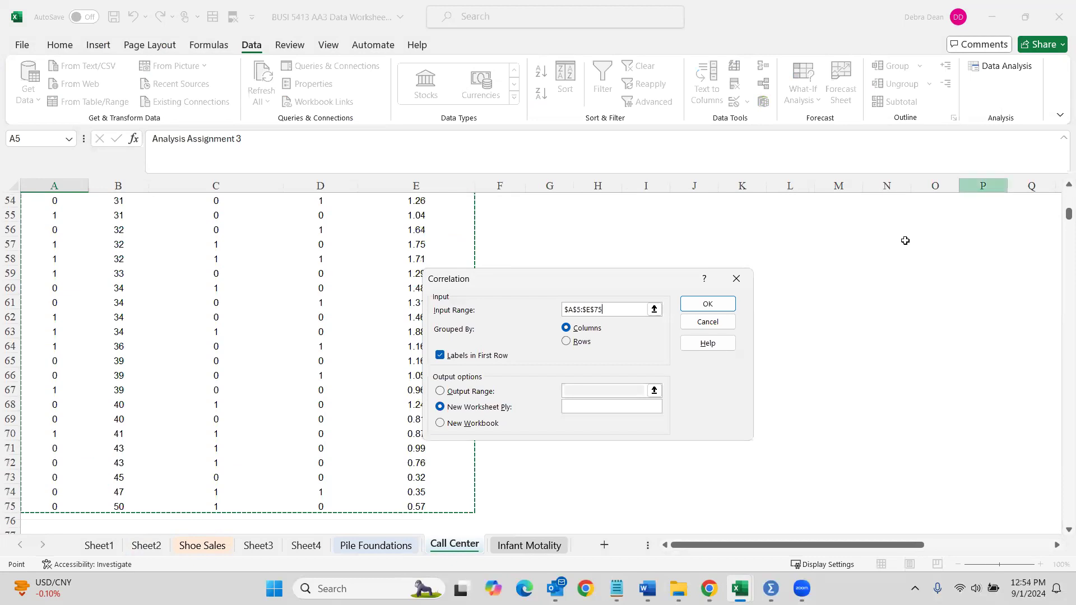
scroll(276, 330, up, 18)
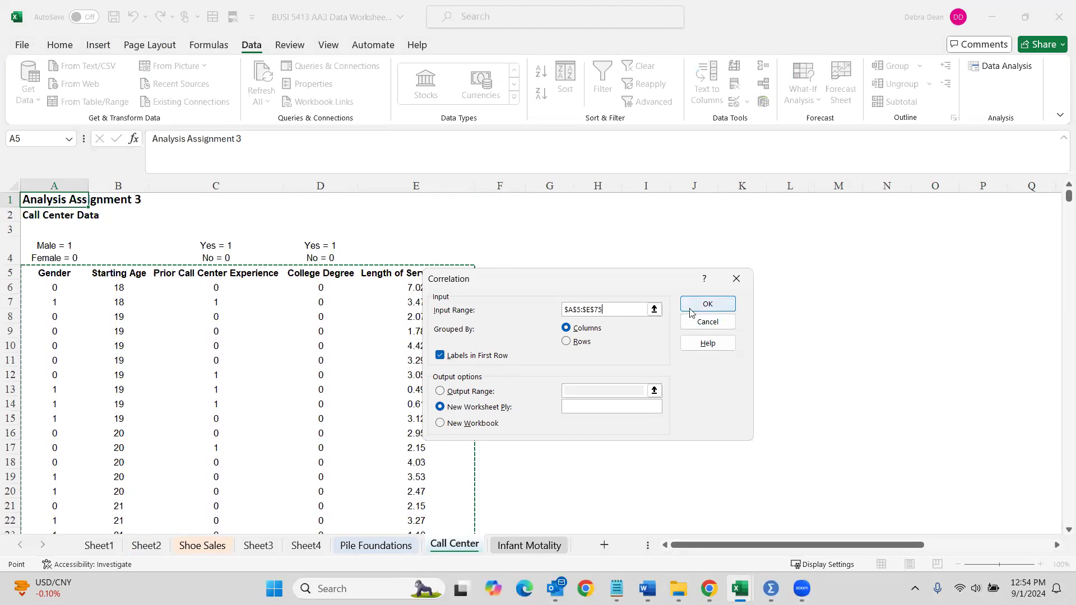
click(710, 306)
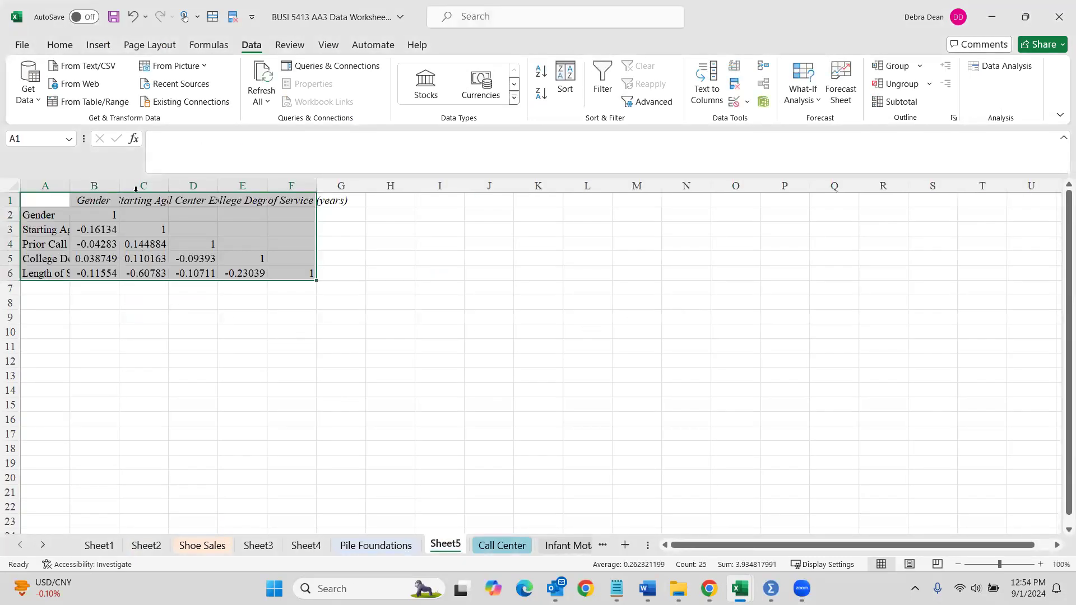
- Autofit columns A through F of the correlation matrix so all variable labels and coefficients are readable
drag(109, 182, 297, 188)
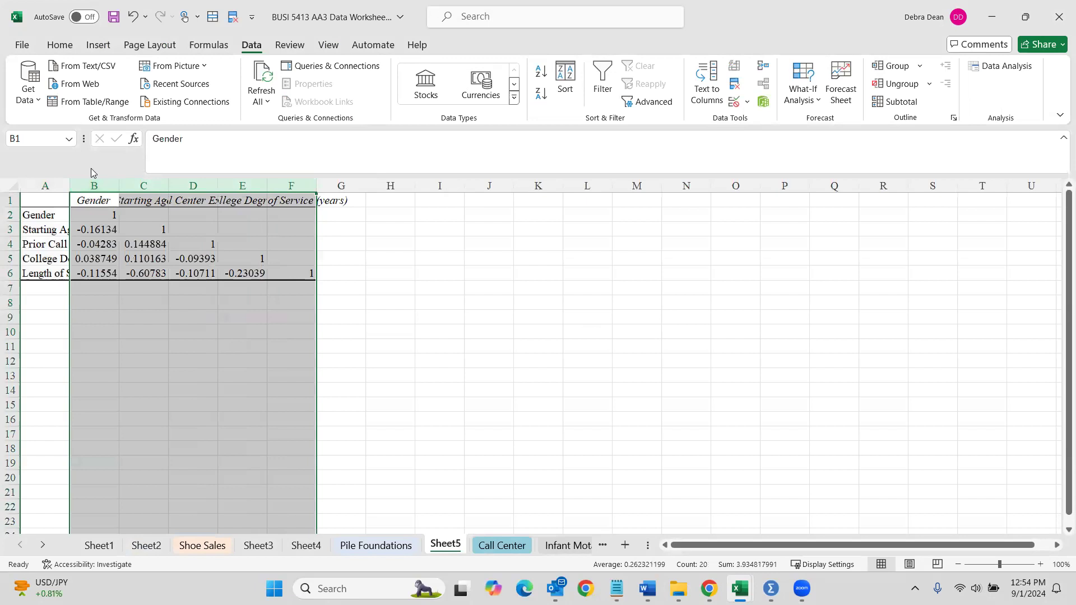
double_click(70, 185)
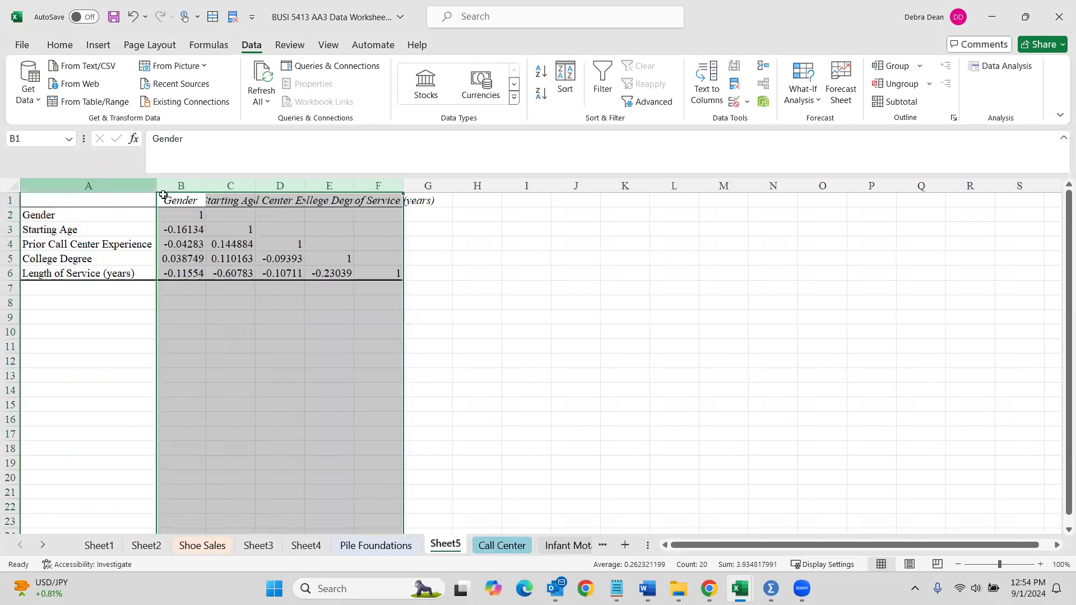
double_click(206, 185)
- Review the correlation matrix, checking the diagonal self-correlations and the Gender coefficients for Starting Age and College Degree
click(222, 215)
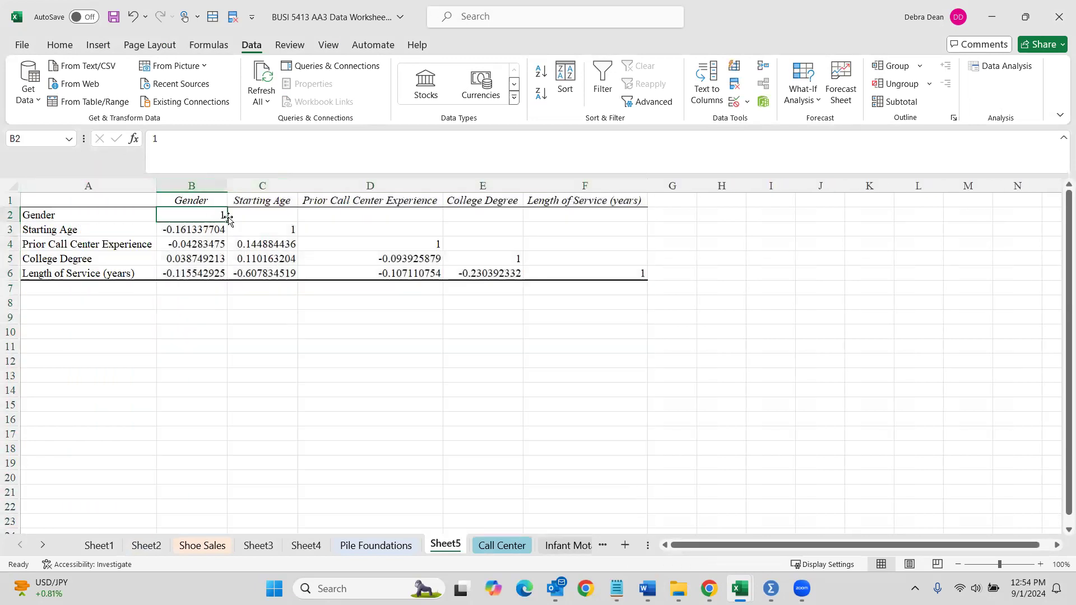
click(271, 230)
click(365, 244)
click(480, 261)
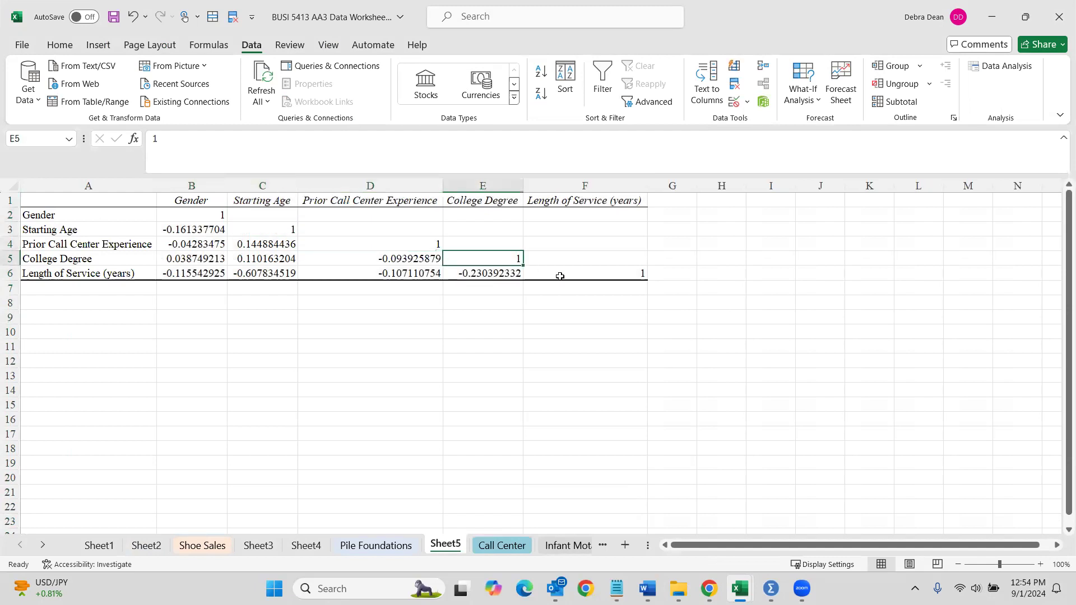
click(538, 273)
drag(59, 214, 194, 202)
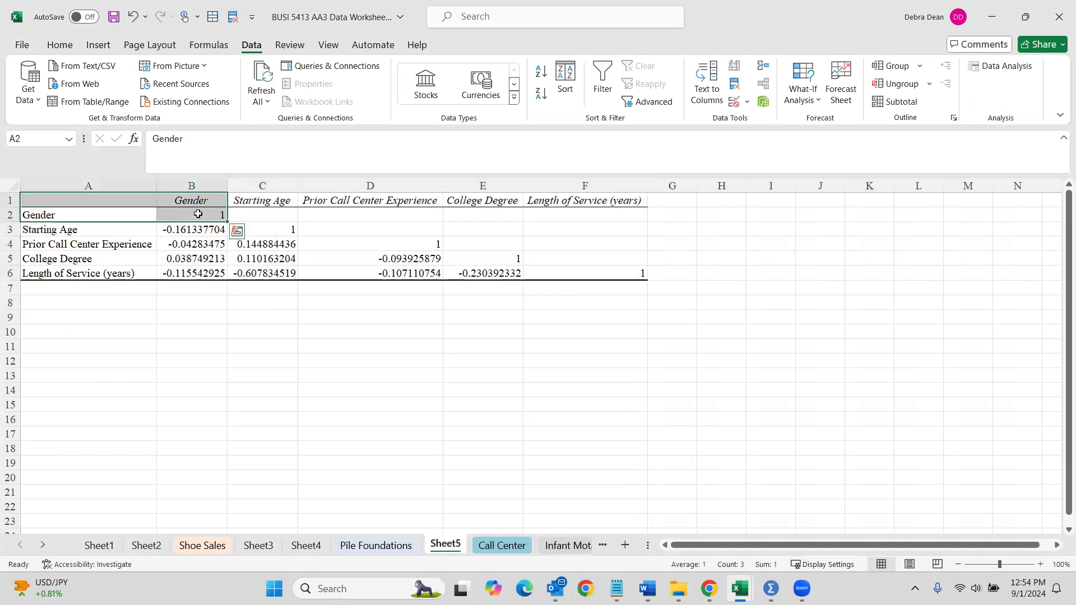
click(56, 228)
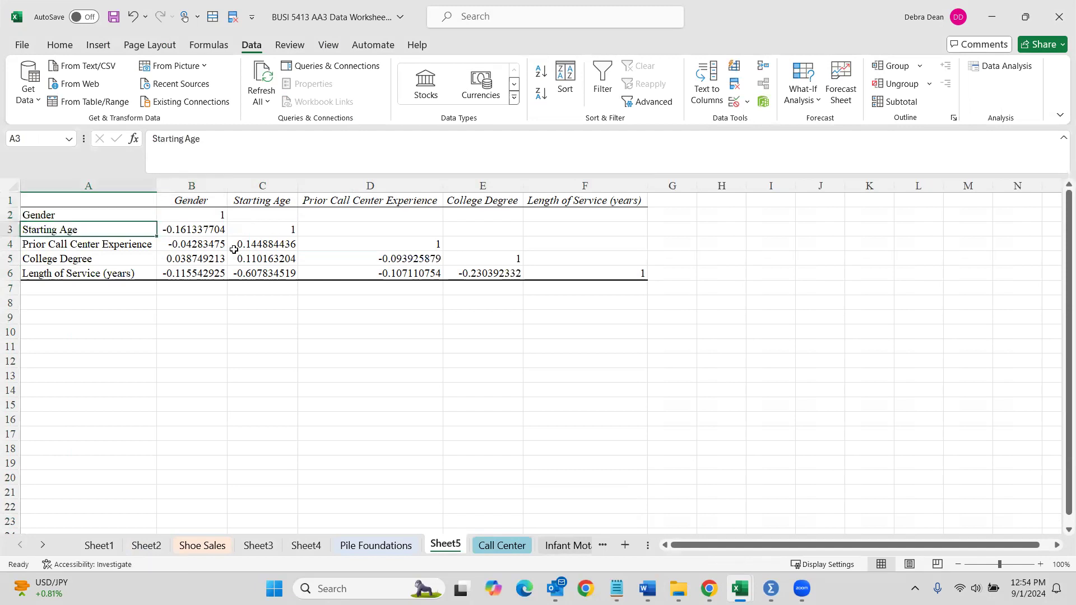
click(251, 233)
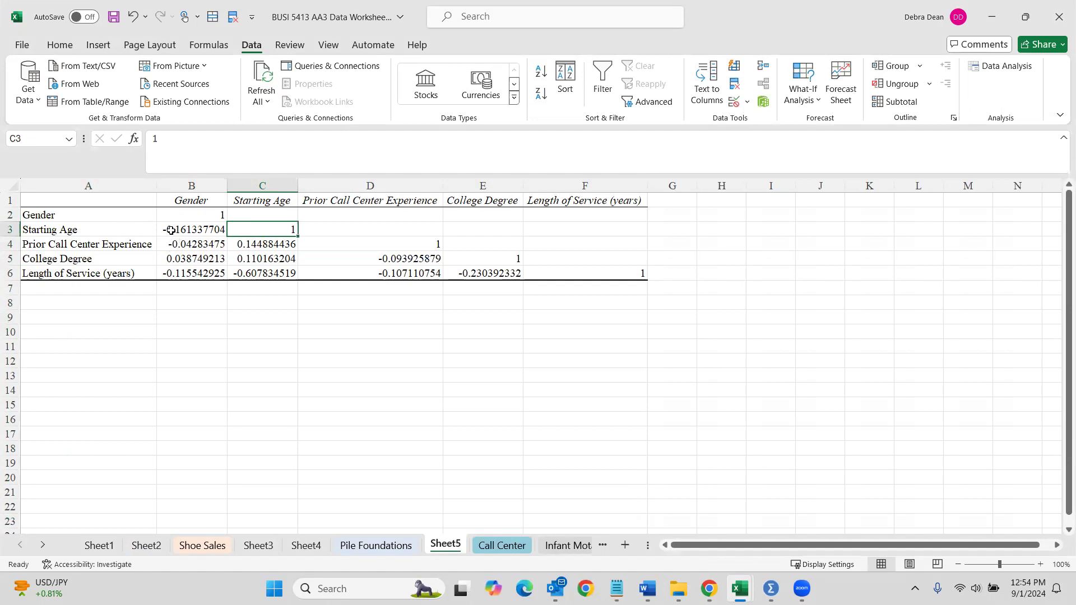
click(205, 259)
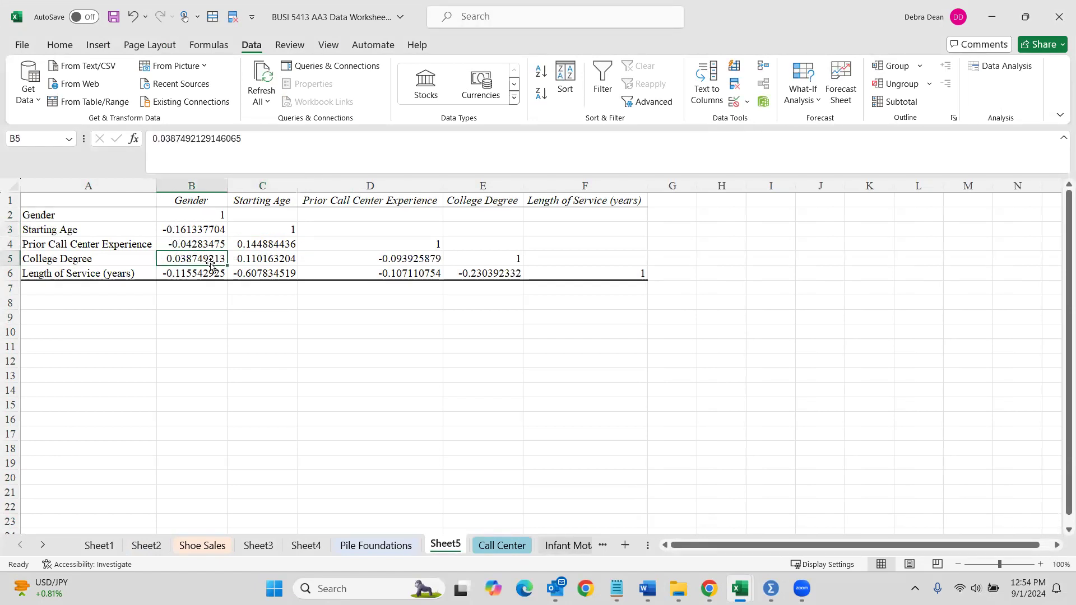
click(199, 230)
click(200, 259)
click(203, 227)
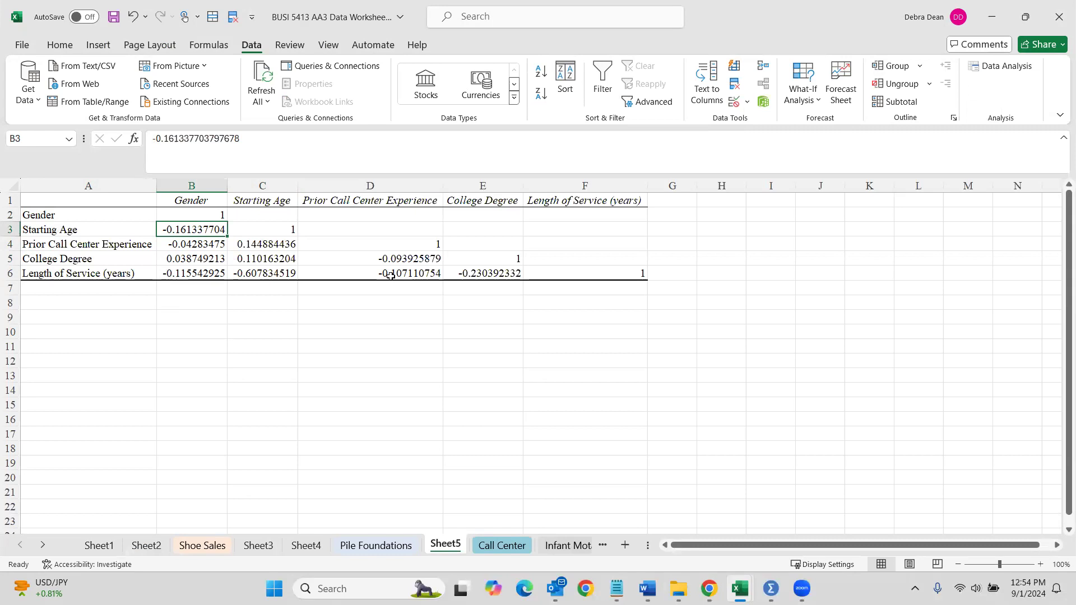
- Start a Regression analysis, clear the leftover Y and X ranges, and set the X range to Gender in A5:A75 of the Call Center sheet
click(1002, 66)
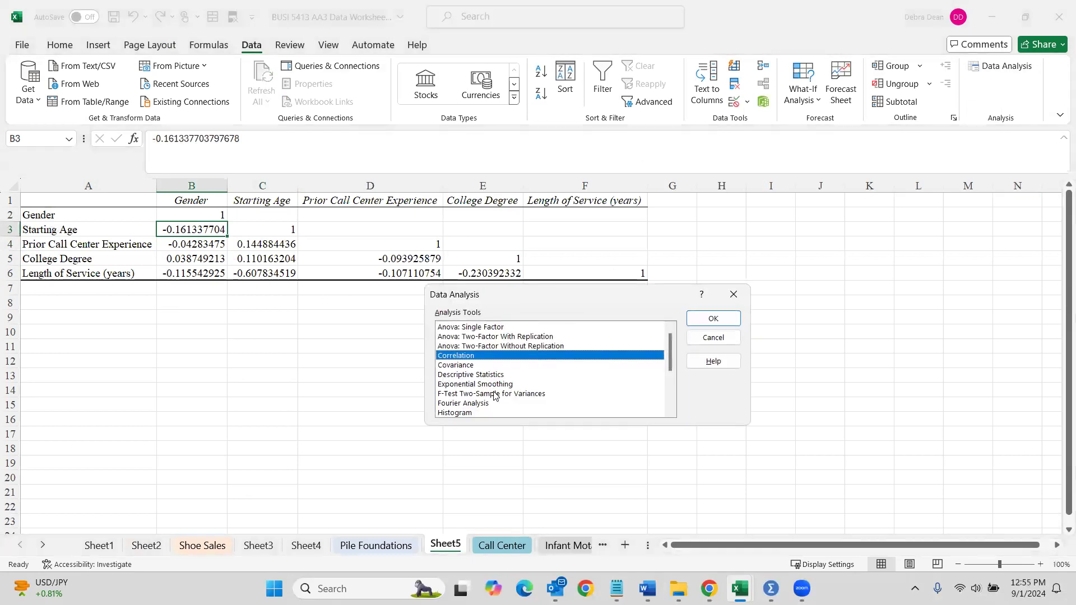
scroll(494, 396, down, 2)
double_click(456, 394)
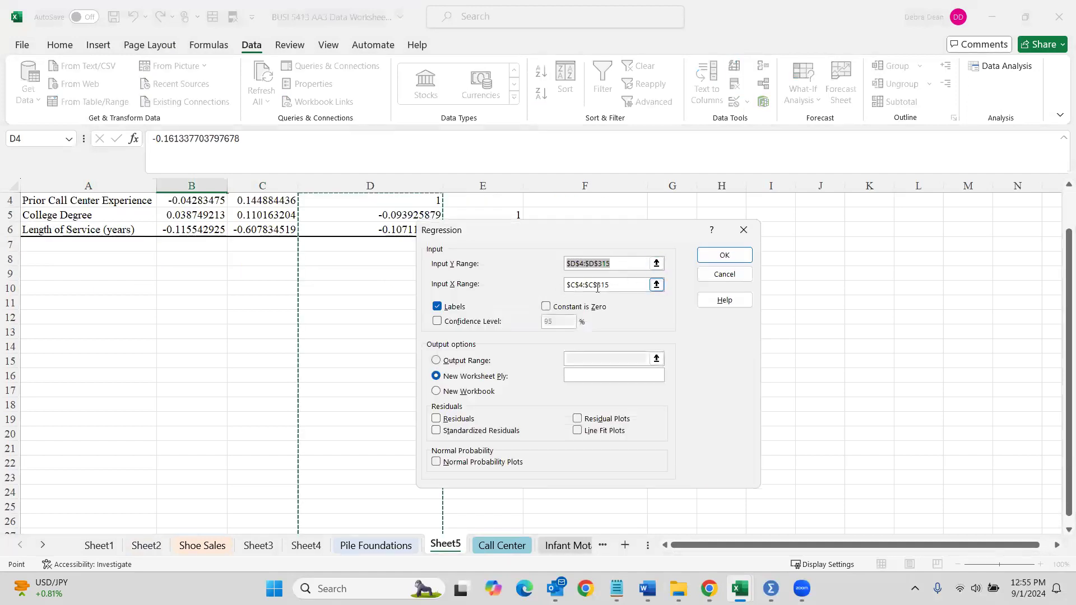
drag(504, 268, 475, 276)
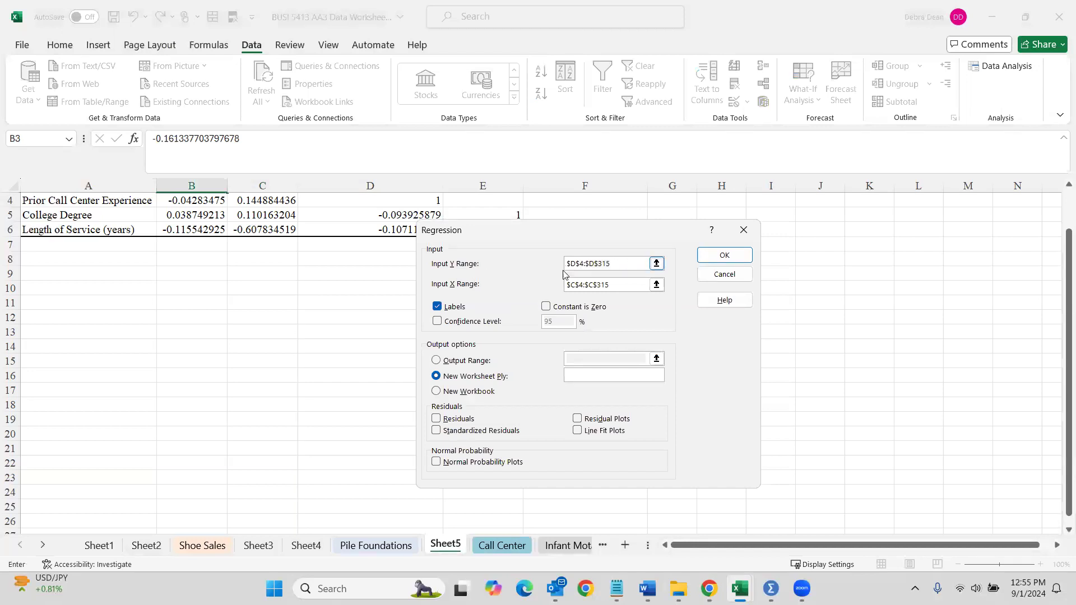
drag(616, 264, 552, 268)
key(BackSpace)
click(606, 286)
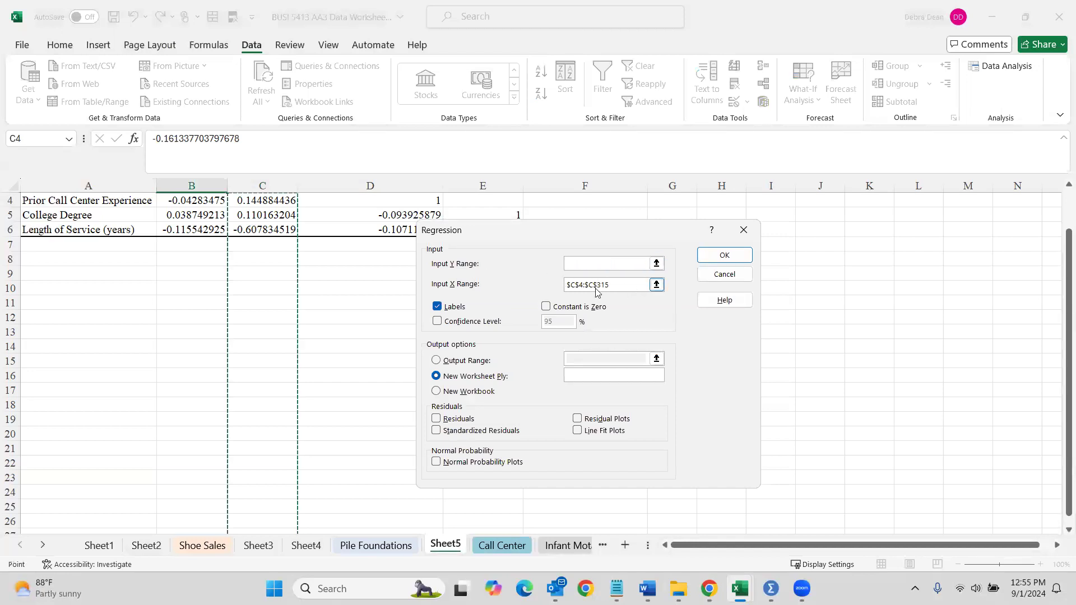
drag(610, 285, 567, 286)
key(BackSpace)
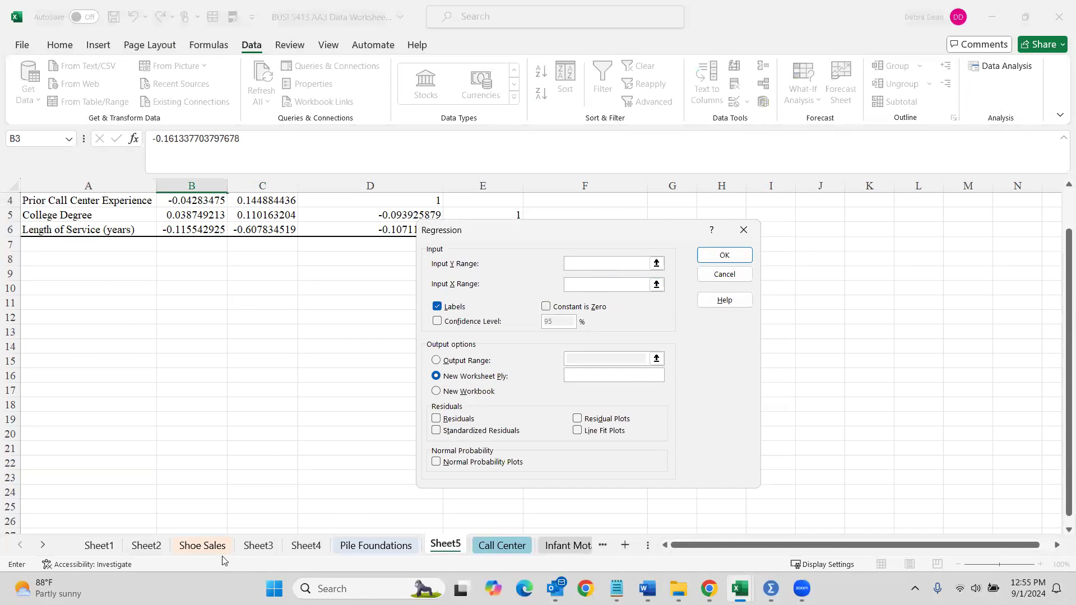
click(491, 546)
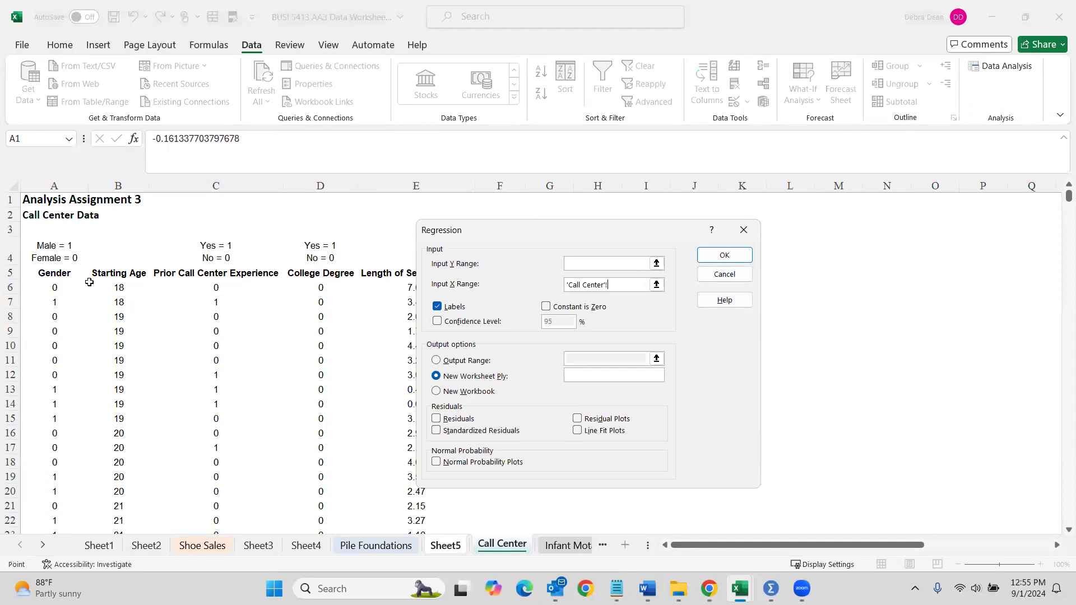
drag(55, 275, 37, 507)
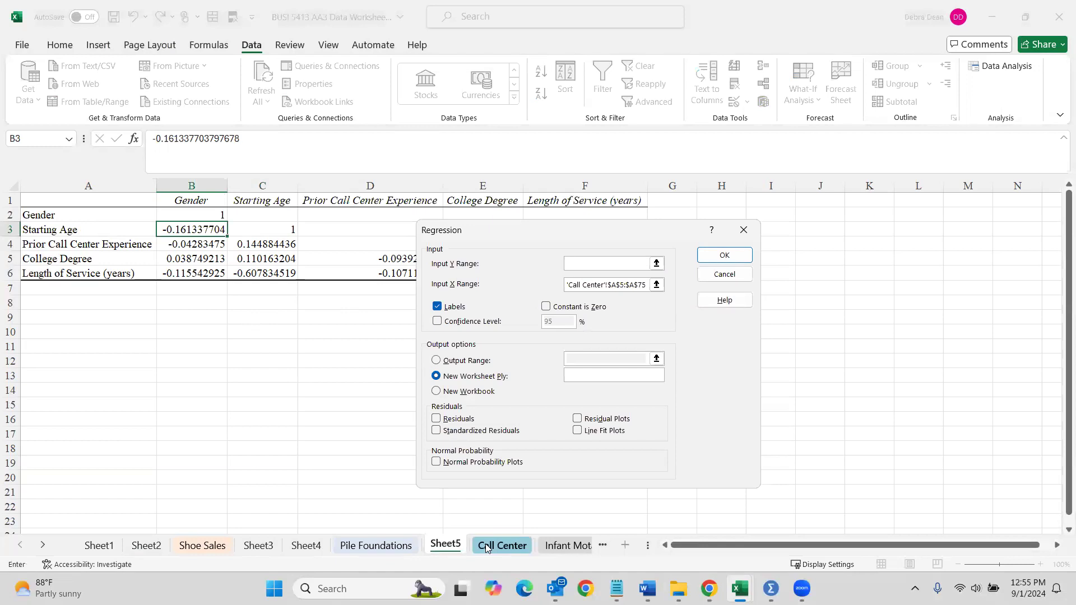
- Set the Y range to Length of Service in E5:E75 of the Call Center sheet and run the regression to a new worksheet
click(503, 546)
scroll(224, 401, up, 10)
scroll(224, 401, up, 5)
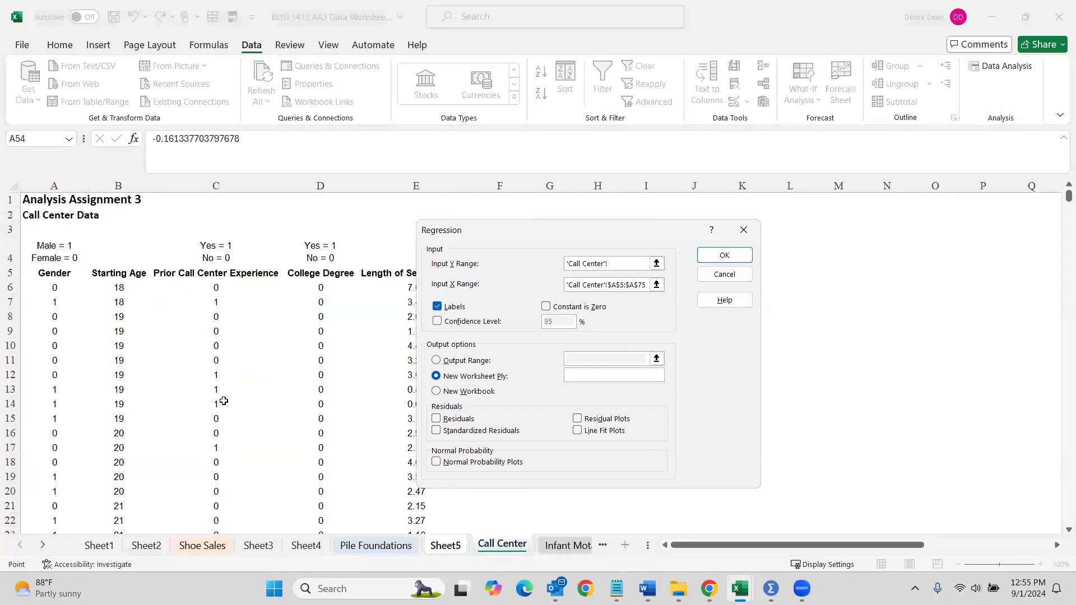
drag(584, 233, 767, 241)
drag(403, 273, 387, 510)
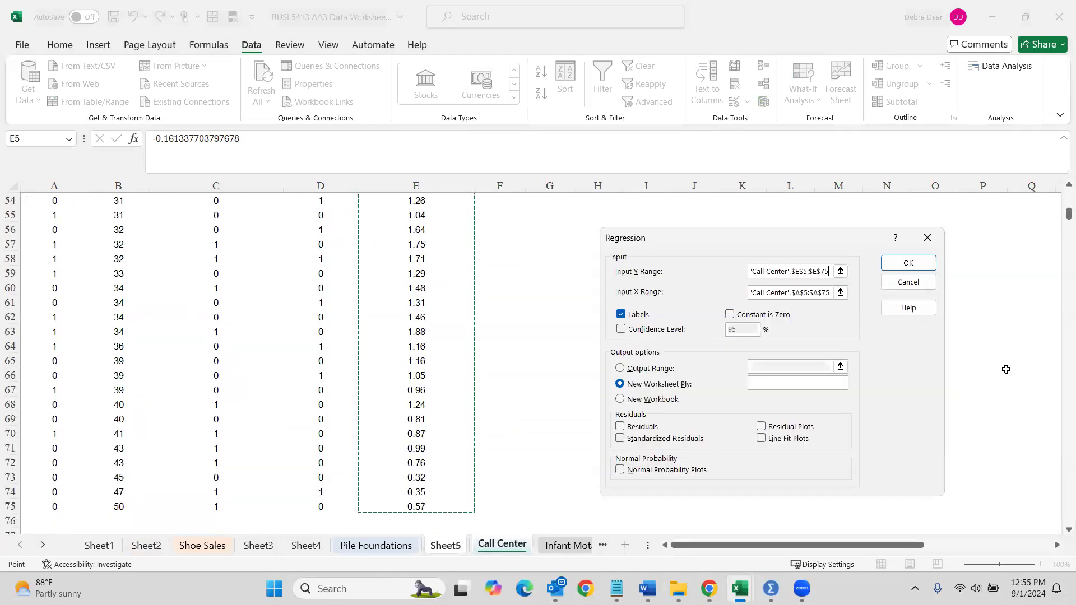
click(927, 268)
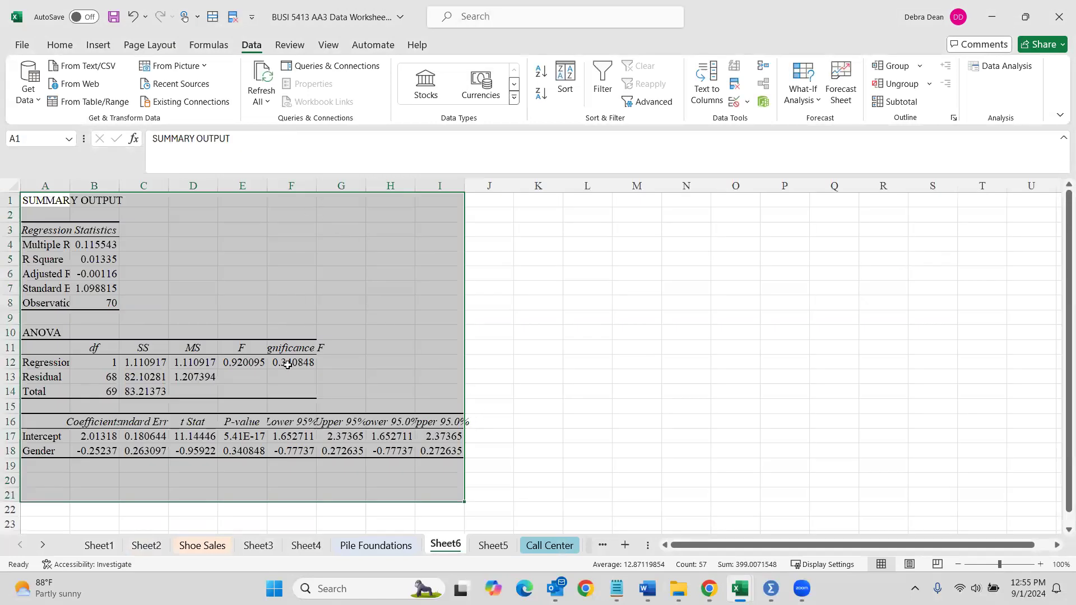
- Autofit column F of the Gender regression output so the Significance F heading and value are readable
click(288, 360)
double_click(316, 185)
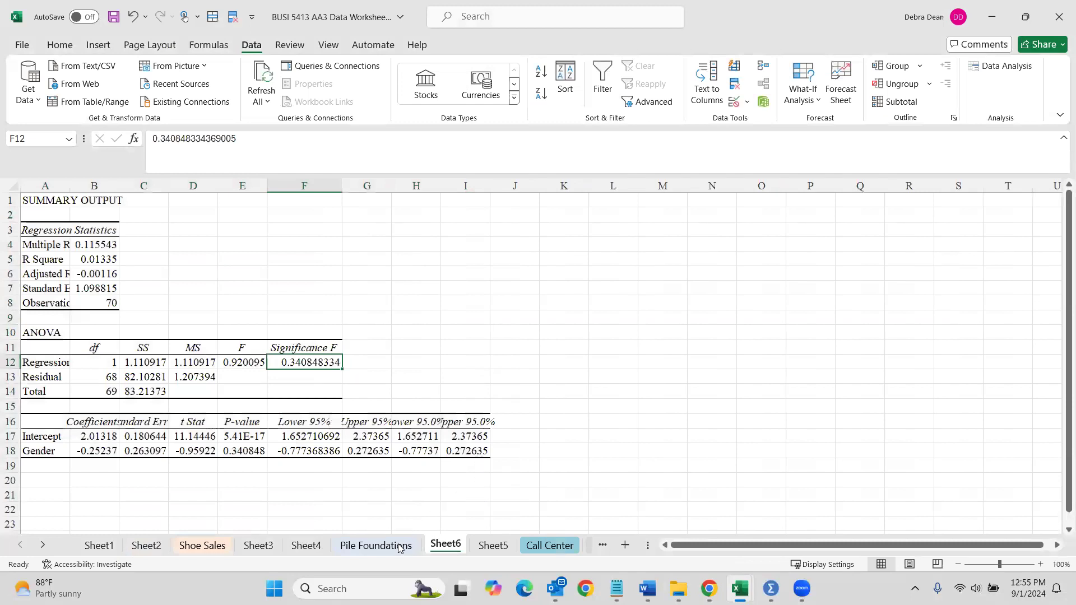
- Return to the Call Center sheet, start a Regression analysis, and clear the leftover Y and X ranges
click(550, 547)
scroll(322, 443, up, 18)
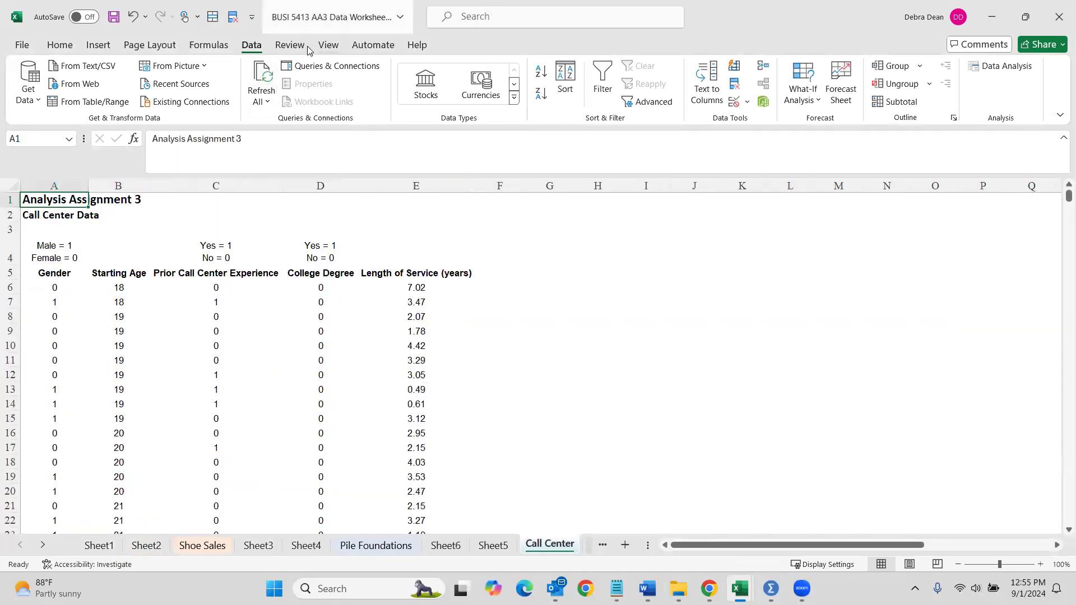
click(1007, 67)
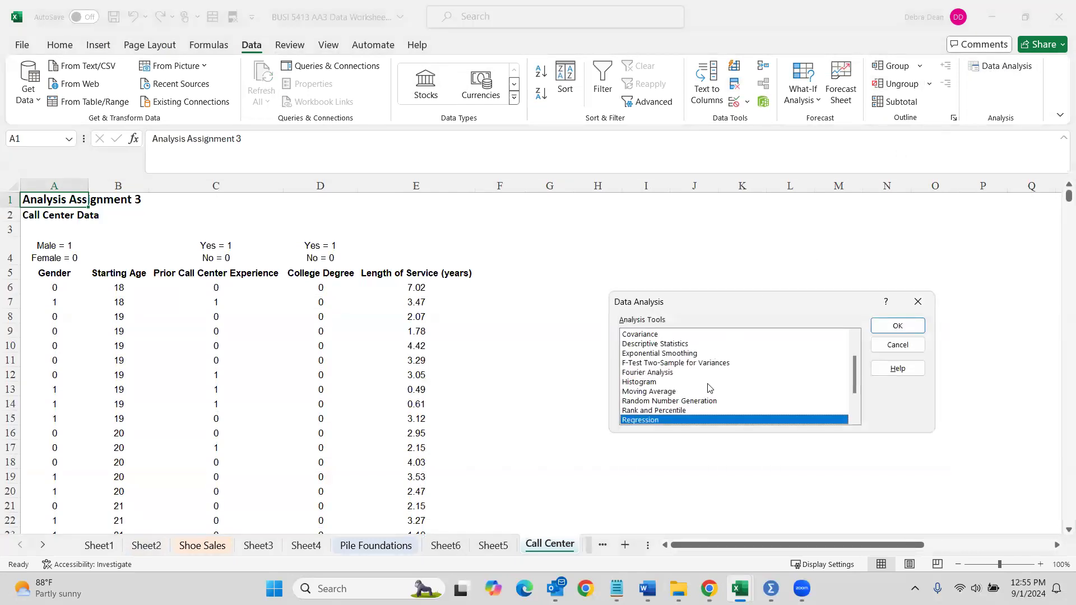
click(898, 326)
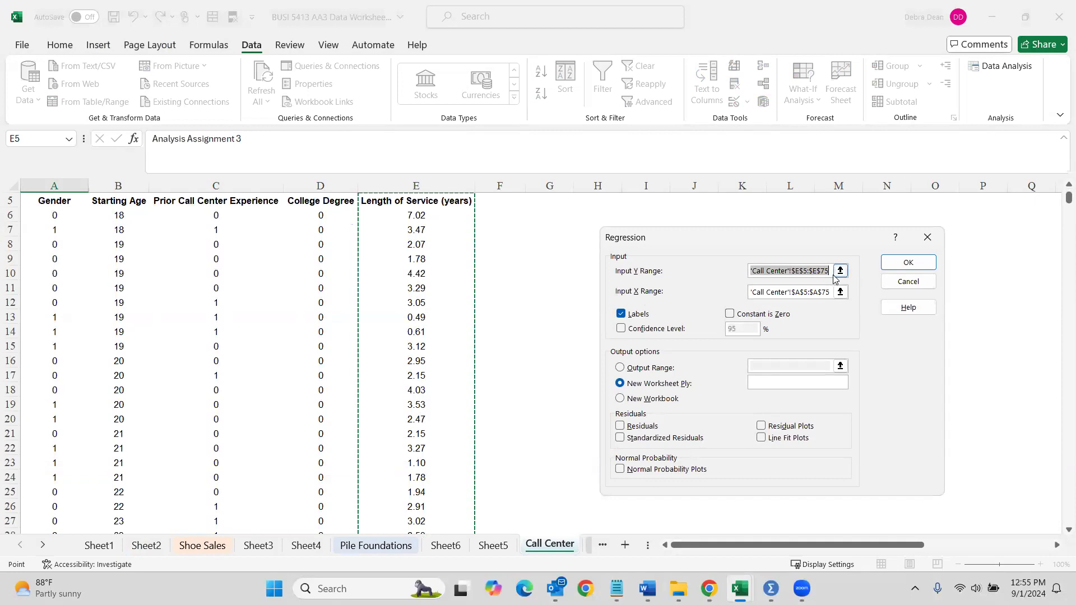
key(BackSpace)
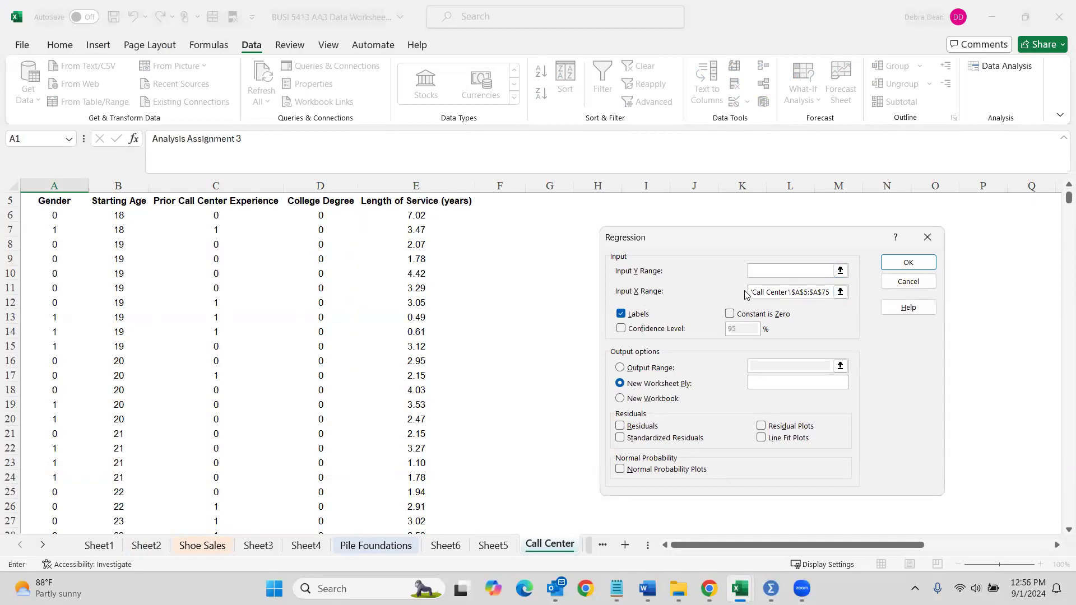
triple_click(751, 294)
key(BackSpace)
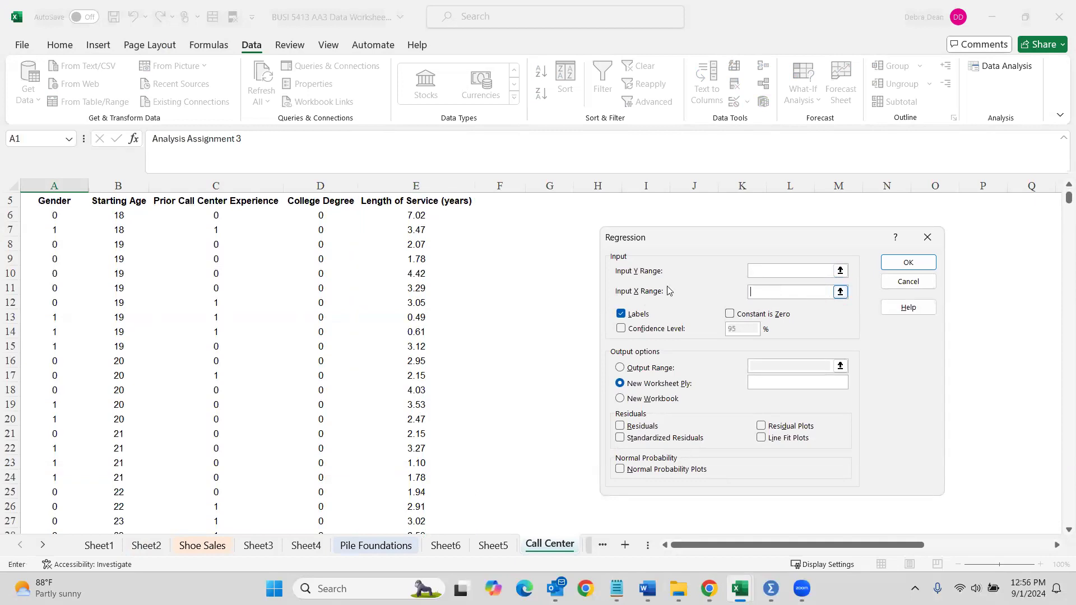
- Regress Length of Service in E5:E75 on Starting Age in B5:B75 to a new worksheet, and autofit column F of the output
scroll(433, 312, up, 2)
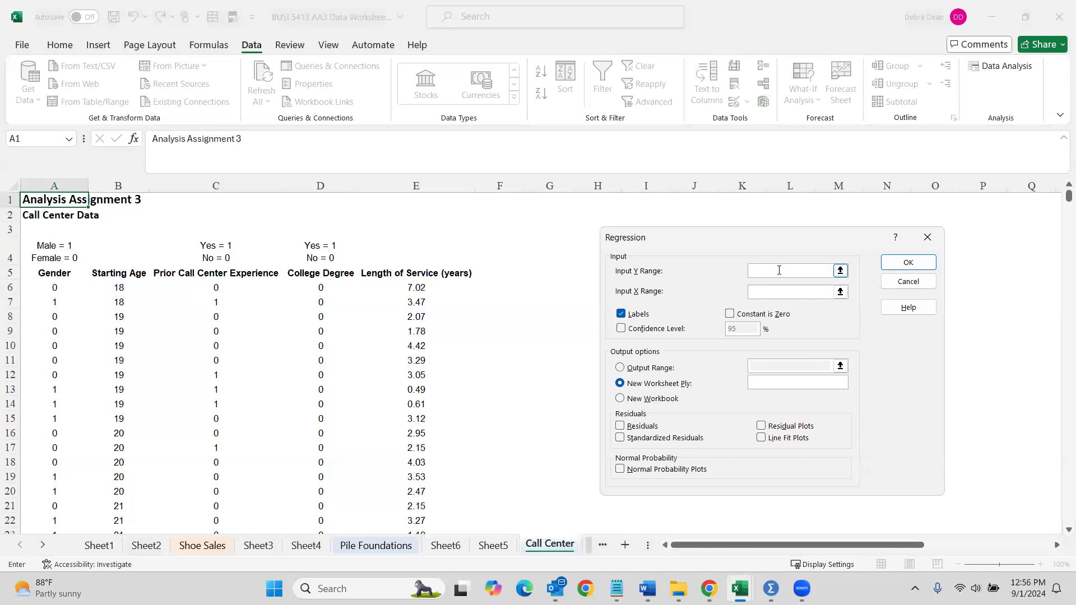
drag(416, 273, 402, 506)
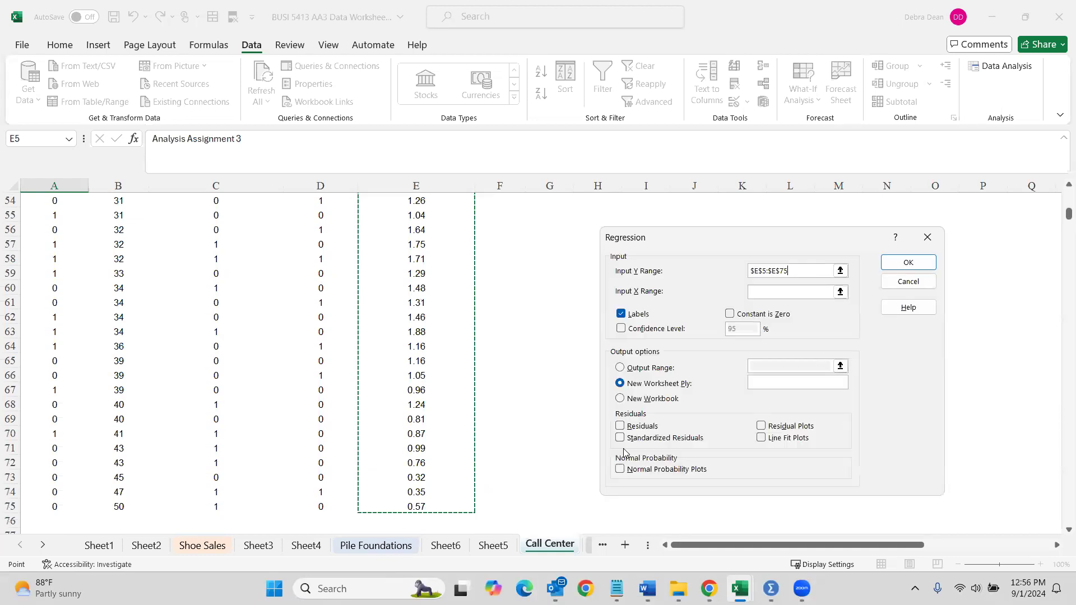
click(782, 291)
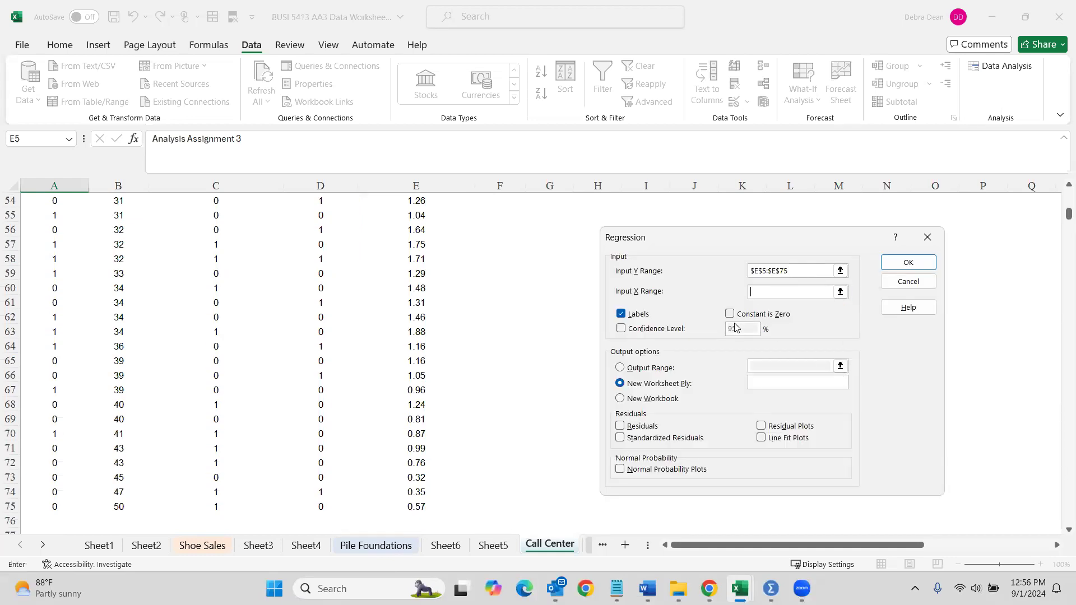
scroll(149, 337, up, 18)
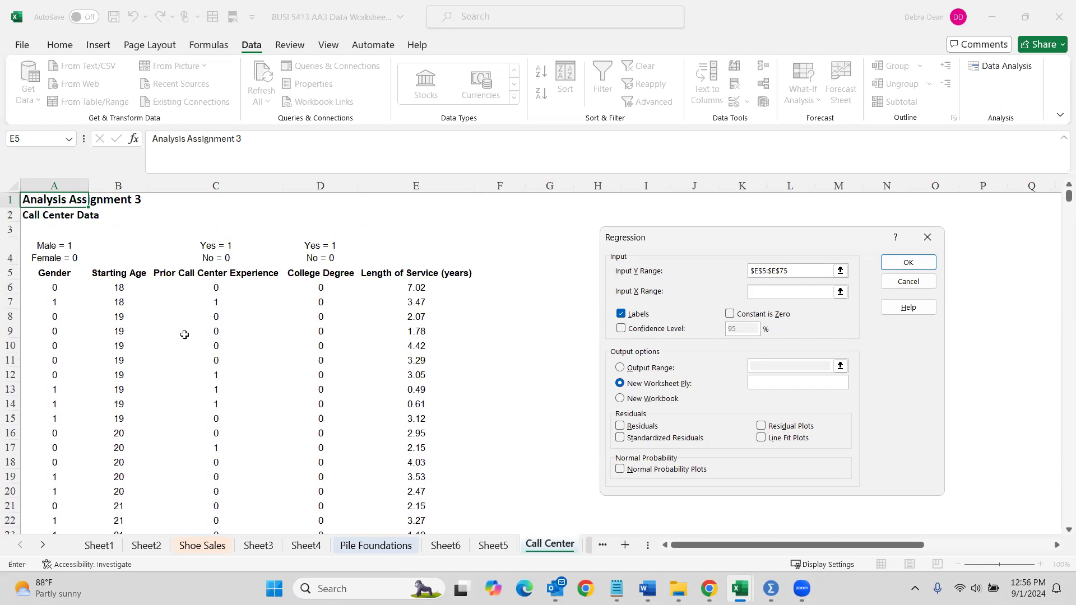
drag(122, 273, 108, 506)
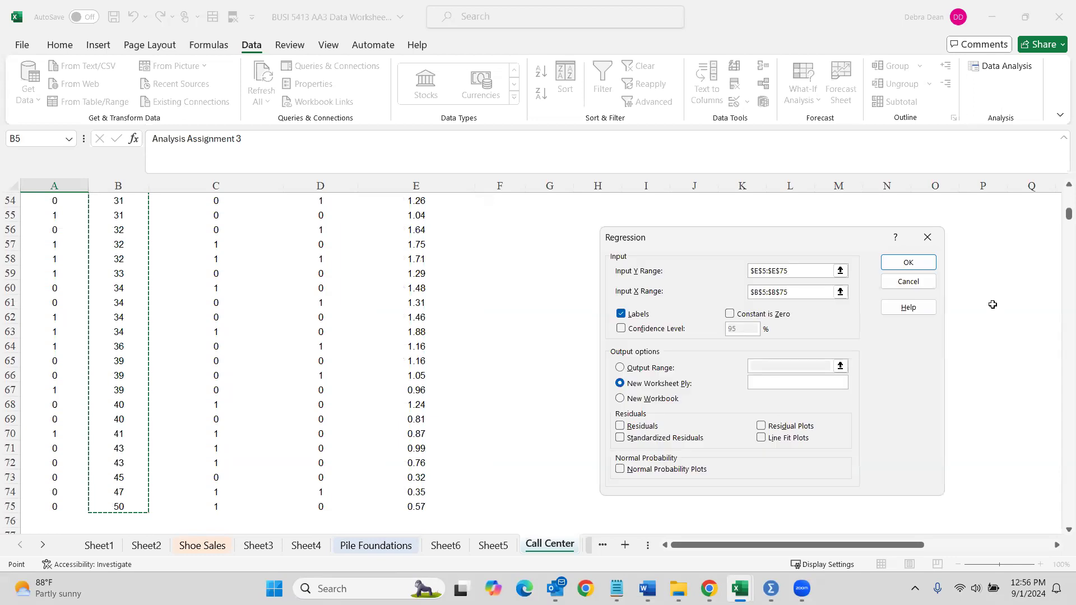
click(922, 265)
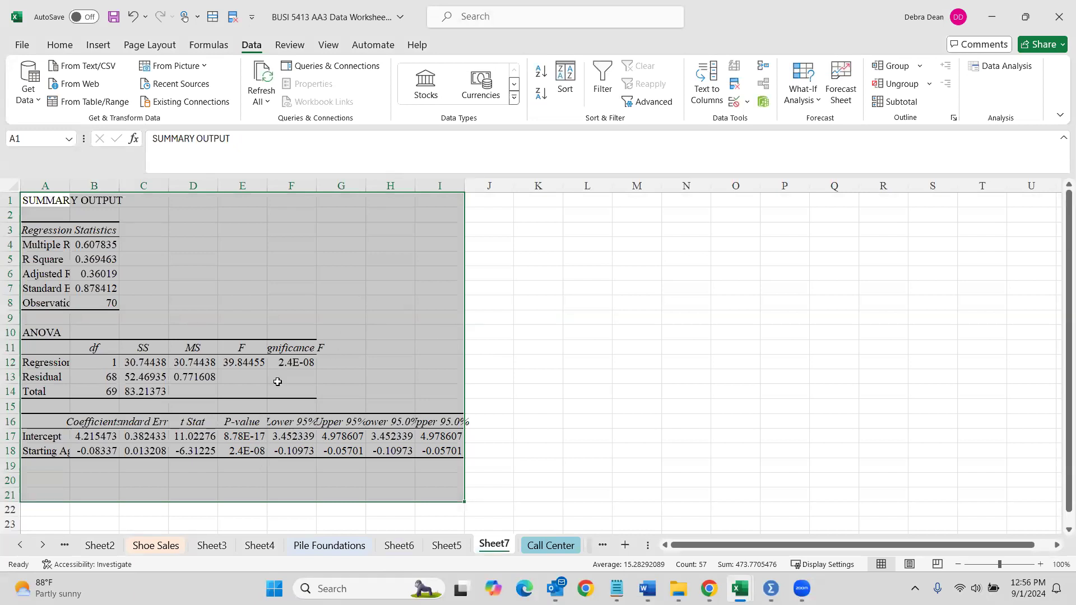
double_click(316, 186)
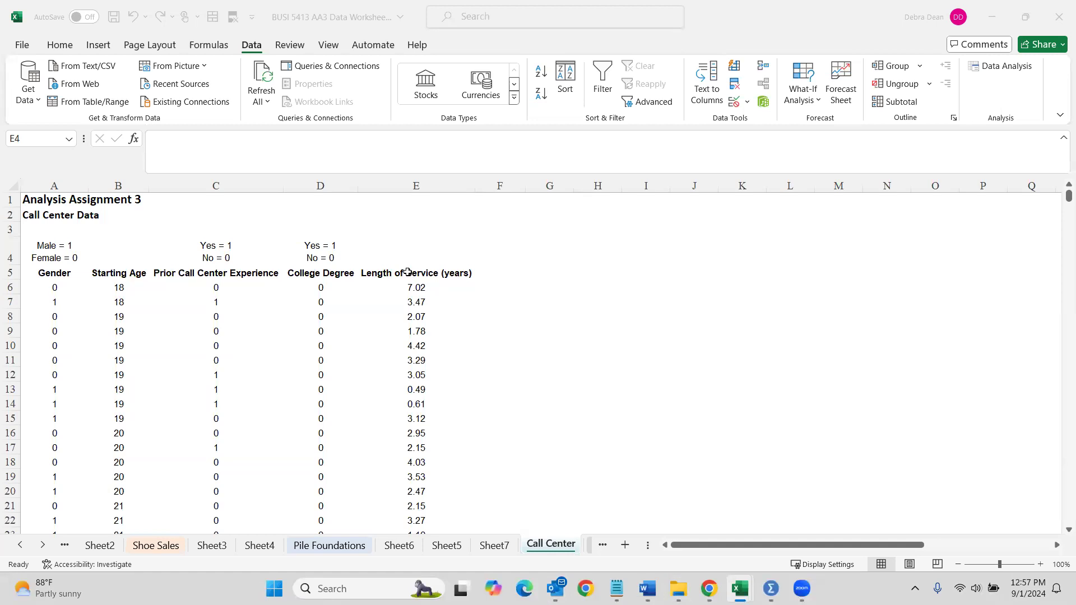
- Enter "Y = dependent" in E4 above Length of Service on the Call Center sheet, and review the predictor headings from Gender to College Degree
click(431, 260)
text(Y = dependent)
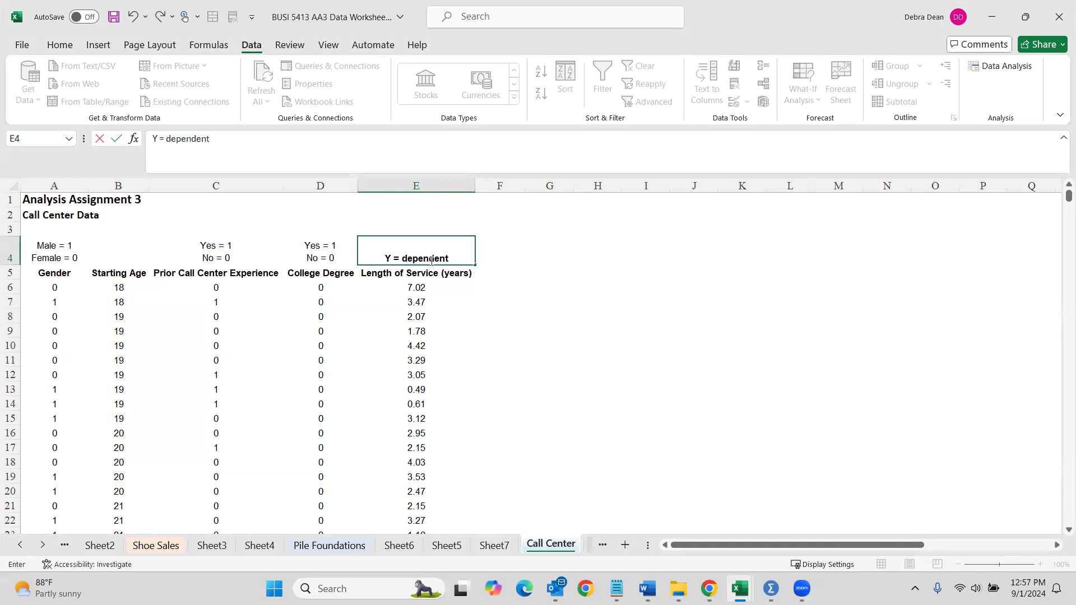
key(Return)
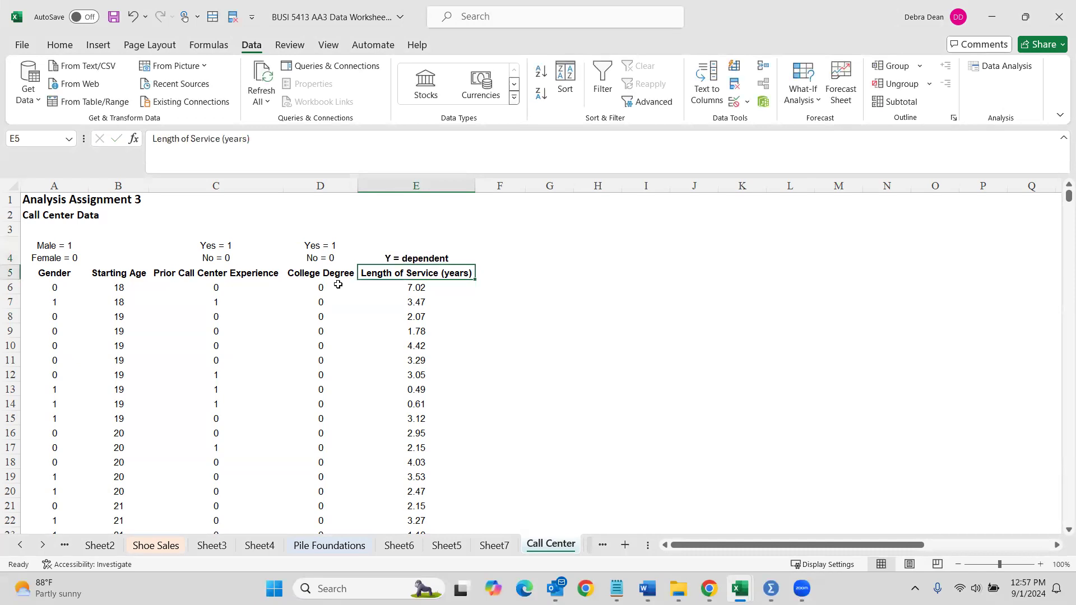
click(50, 275)
drag(105, 271, 352, 273)
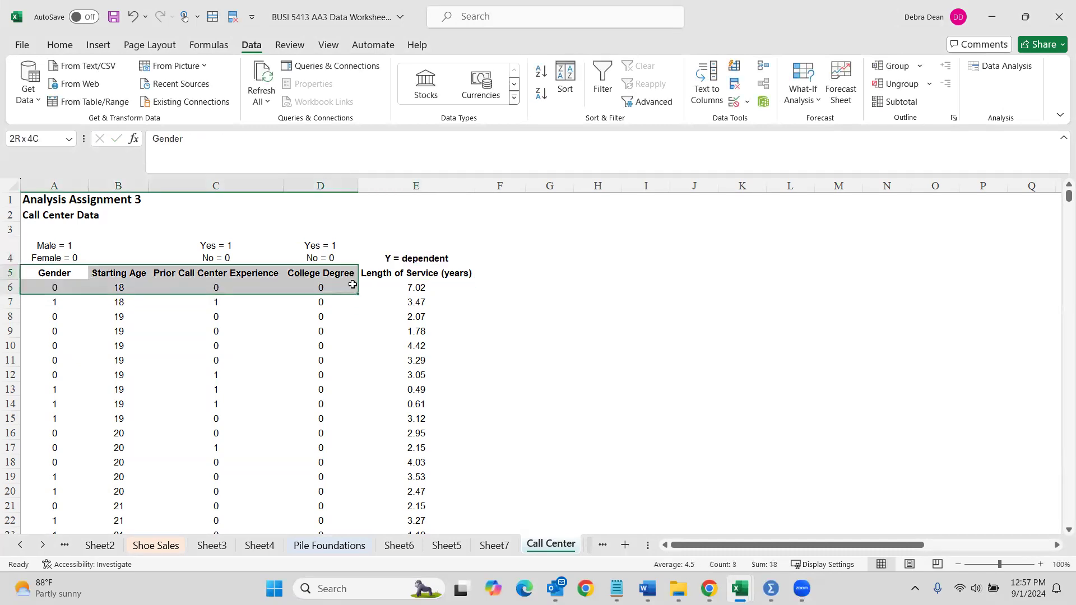
click(390, 272)
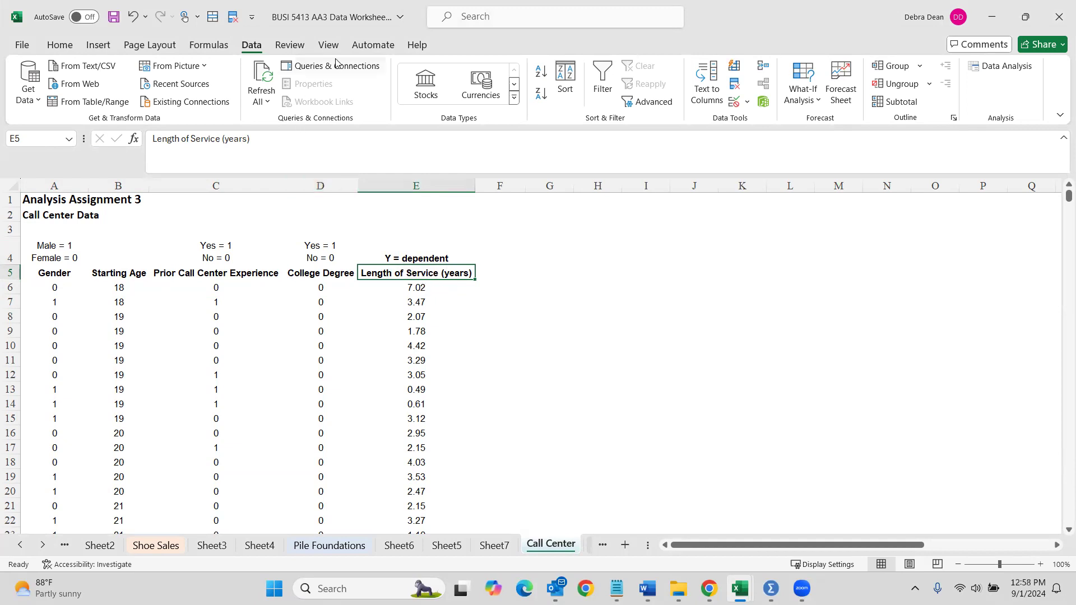
- Start another Regression analysis on the Call Center data and empty both the Y and X input ranges
click(1003, 66)
click(898, 326)
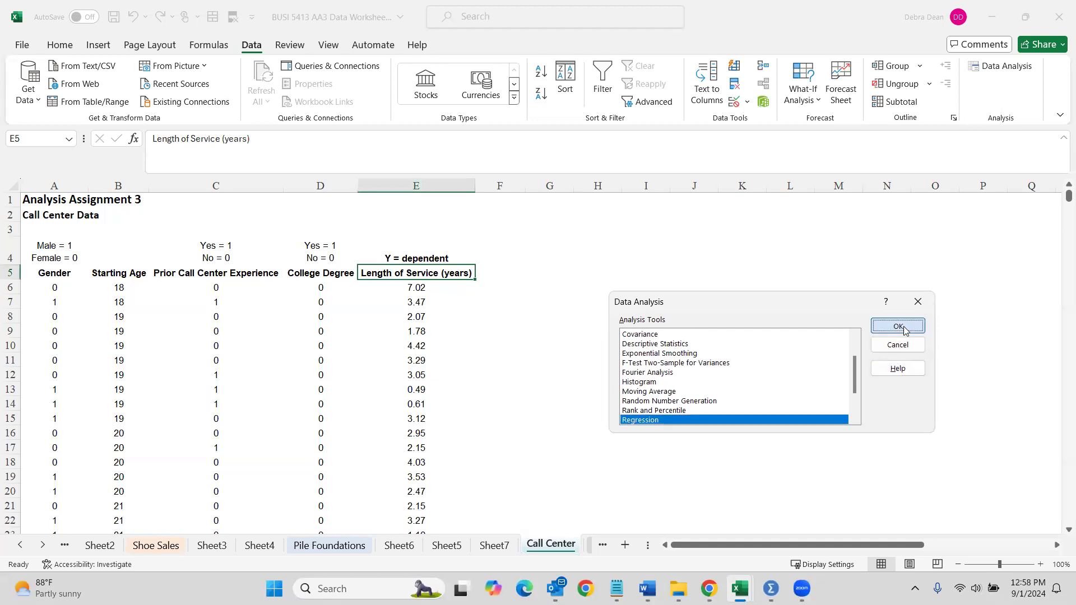
key(Delete)
key(Tab)
key(Delete)
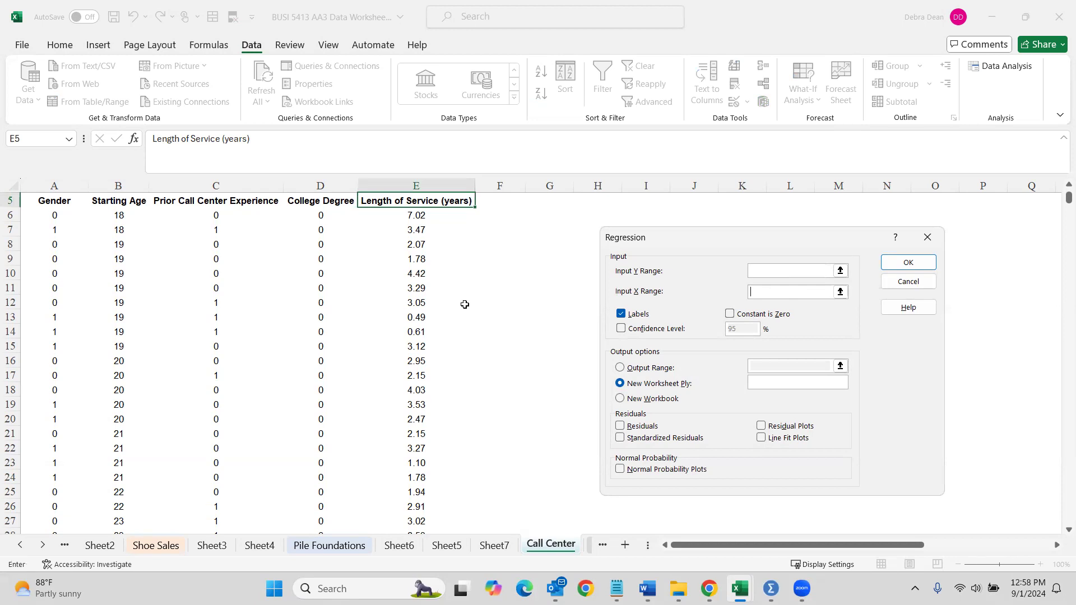
scroll(465, 304, up, 2)
click(776, 270)
drag(418, 275, 477, 513)
drag(397, 509, 398, 509)
scroll(313, 368, up, 18)
drag(223, 271, 219, 506)
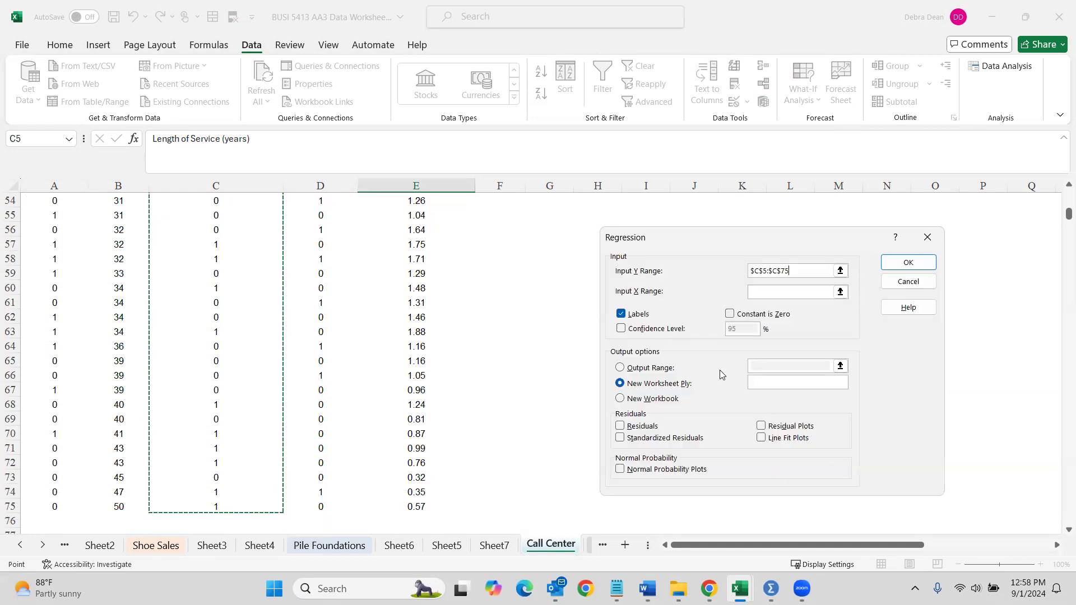
drag(829, 271, 695, 273)
key(BackSpace)
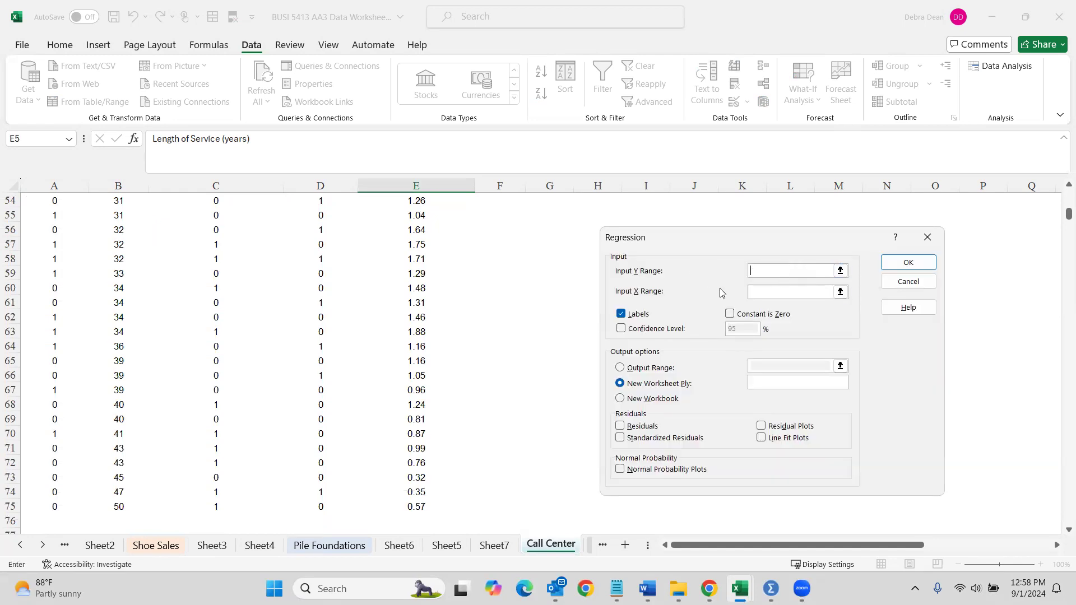
- Regress Length of Service in E5:E75 on Prior Call Center Experience in C5:C75 to a new worksheet, and autofit the output's column F
scroll(403, 269, up, 18)
drag(404, 274, 424, 507)
click(777, 296)
scroll(187, 322, up, 18)
drag(213, 283, 237, 488)
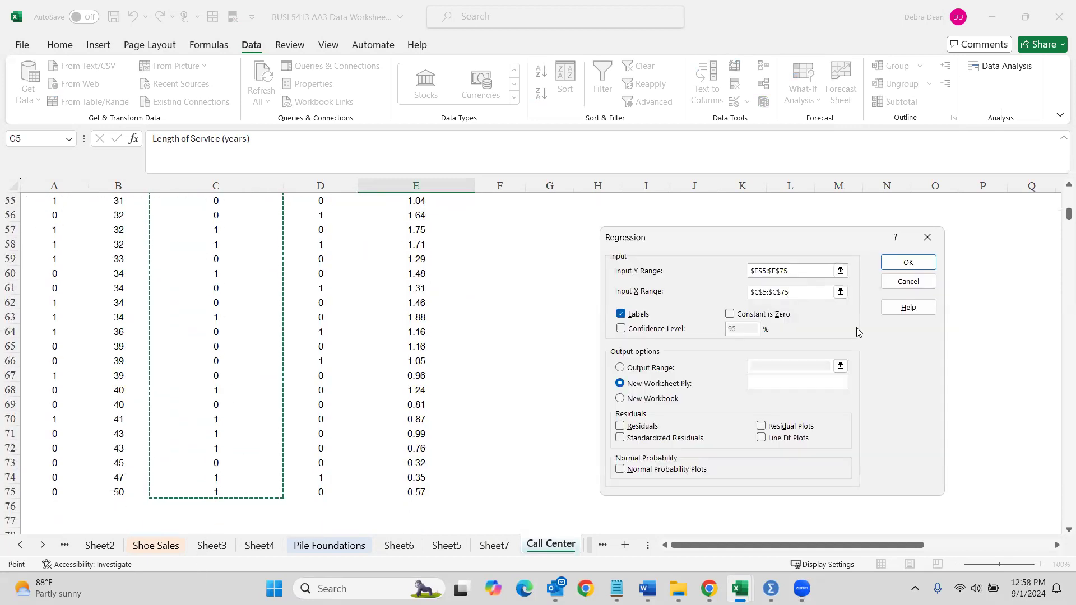
scroll(313, 369, up, 13)
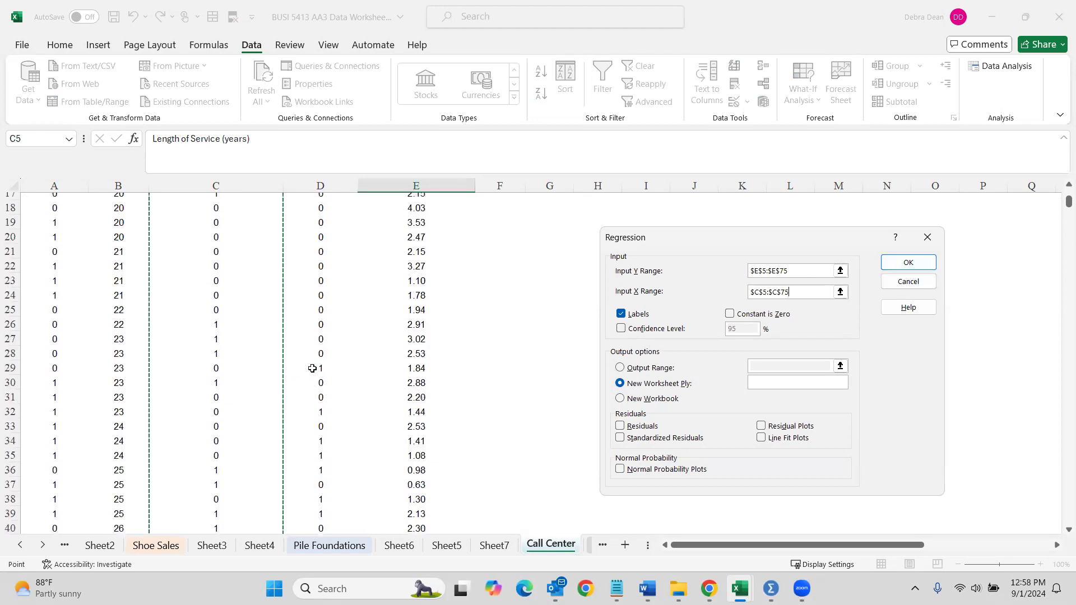
scroll(312, 368, up, 6)
click(901, 264)
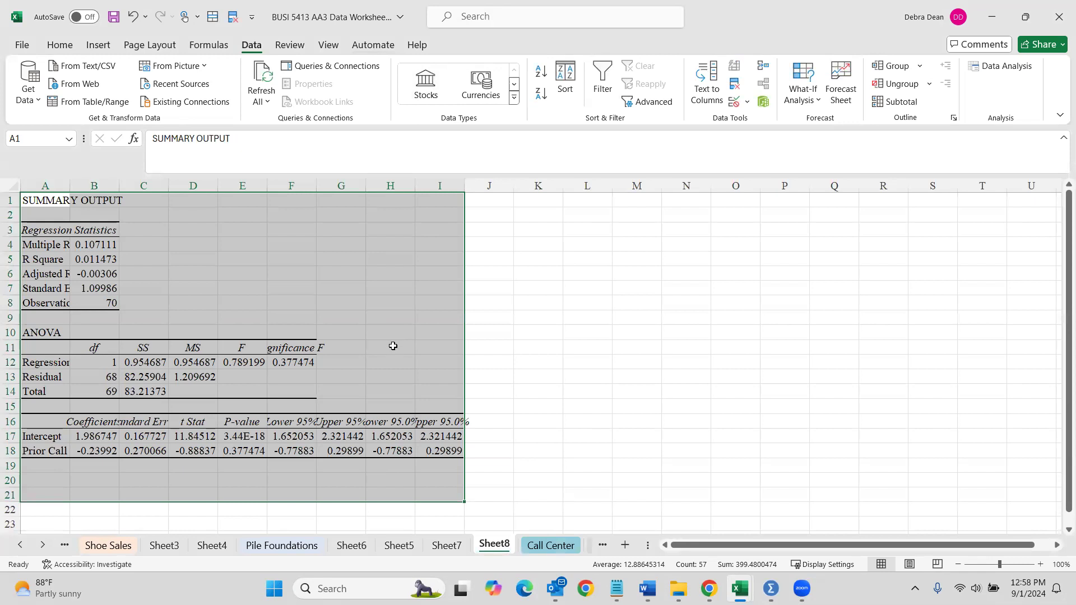
click(292, 363)
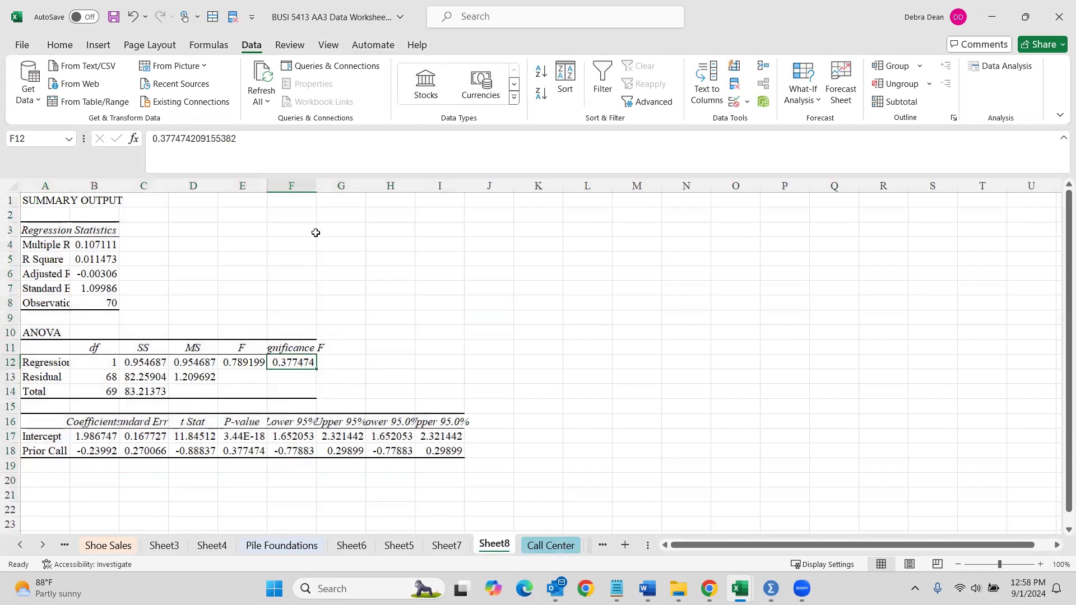
double_click(318, 185)
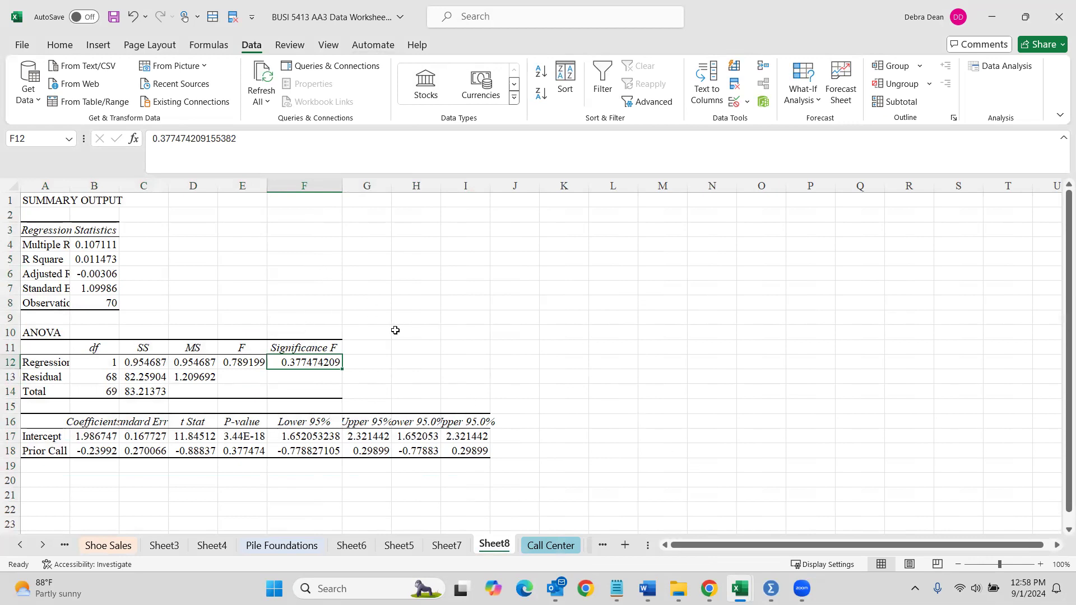
- Rerun the Regression on the Call Center sheet with the X range replaced by College Degree in D5:D75, output to a new worksheet
click(551, 546)
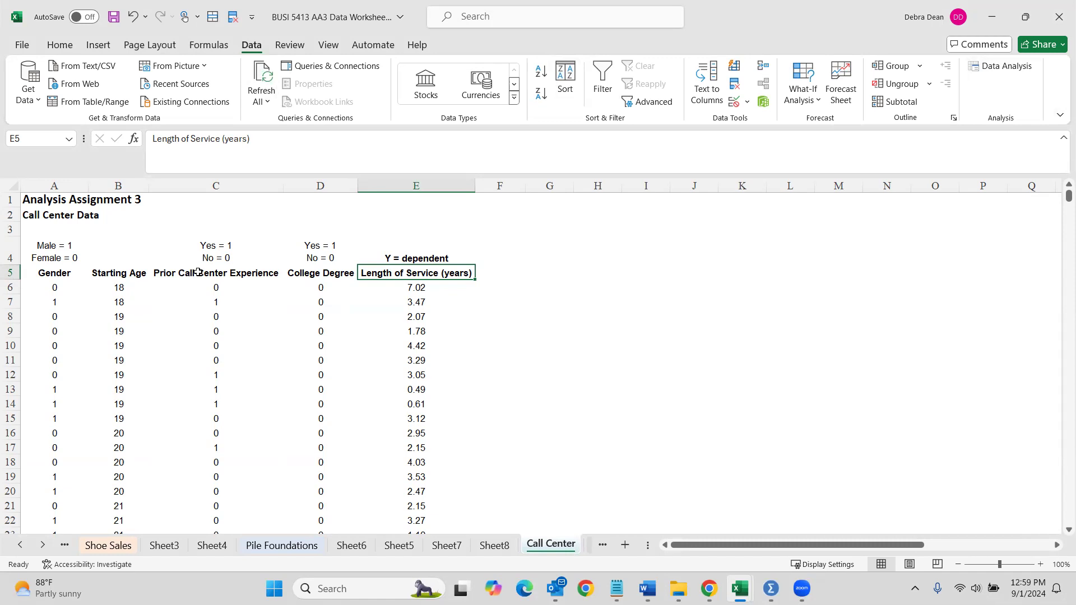
click(1004, 65)
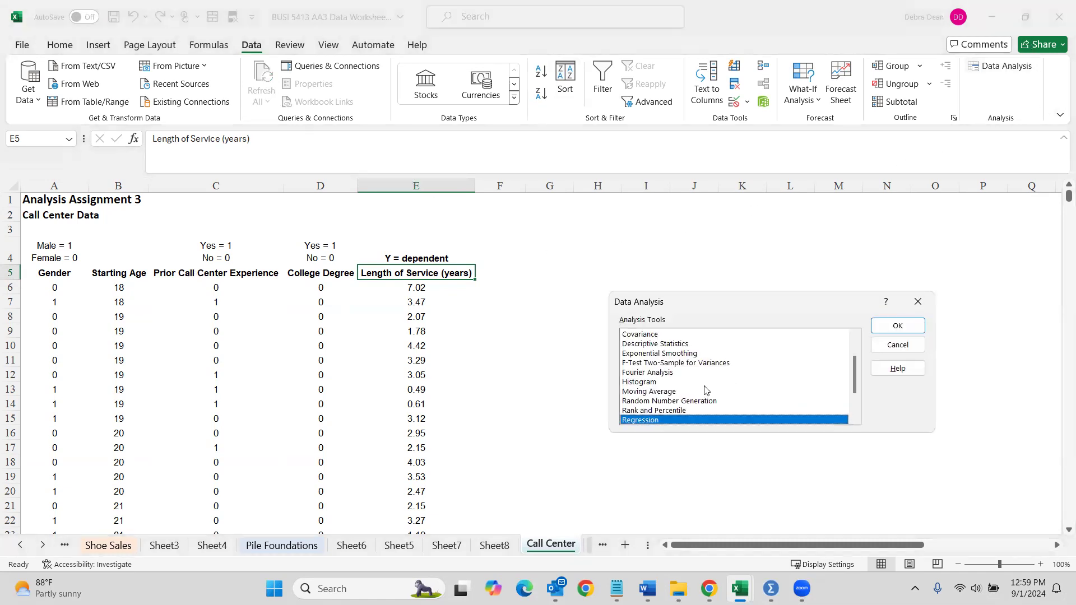
click(898, 326)
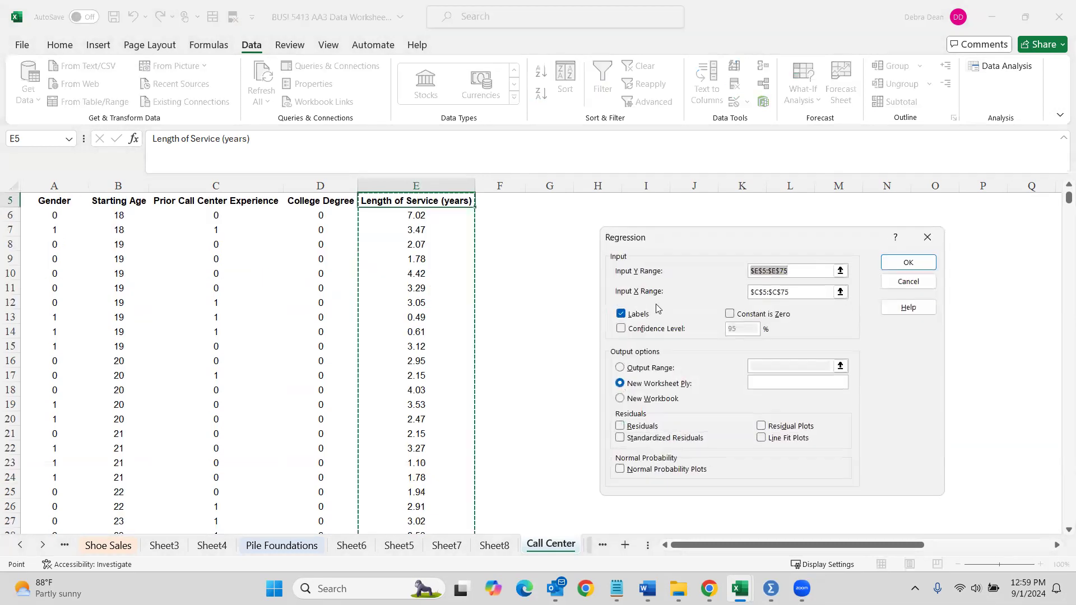
drag(800, 289, 745, 294)
key(Delete)
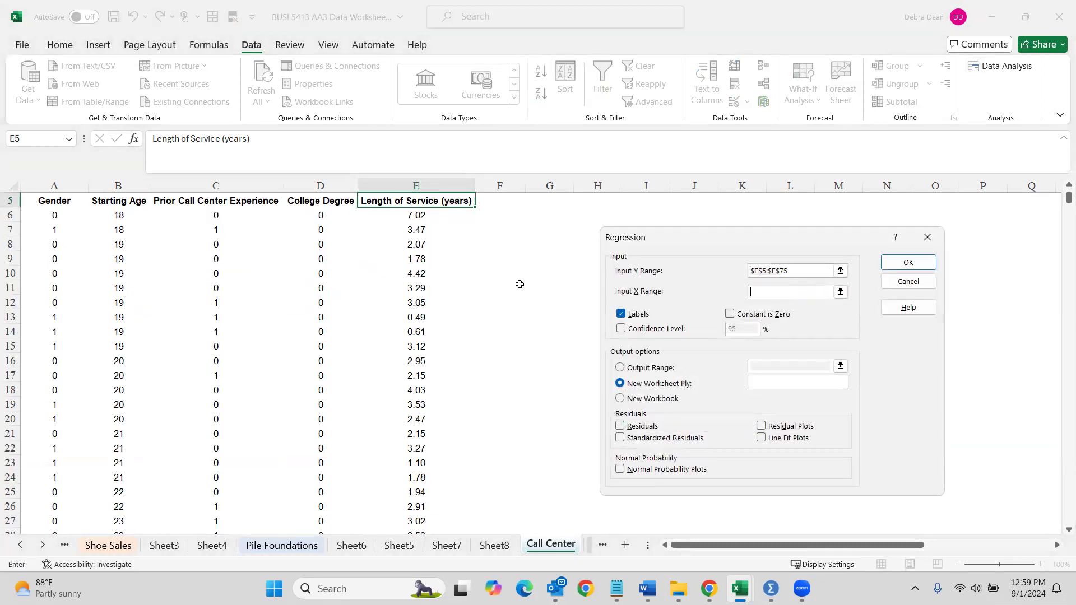
click(324, 203)
drag(326, 218, 324, 508)
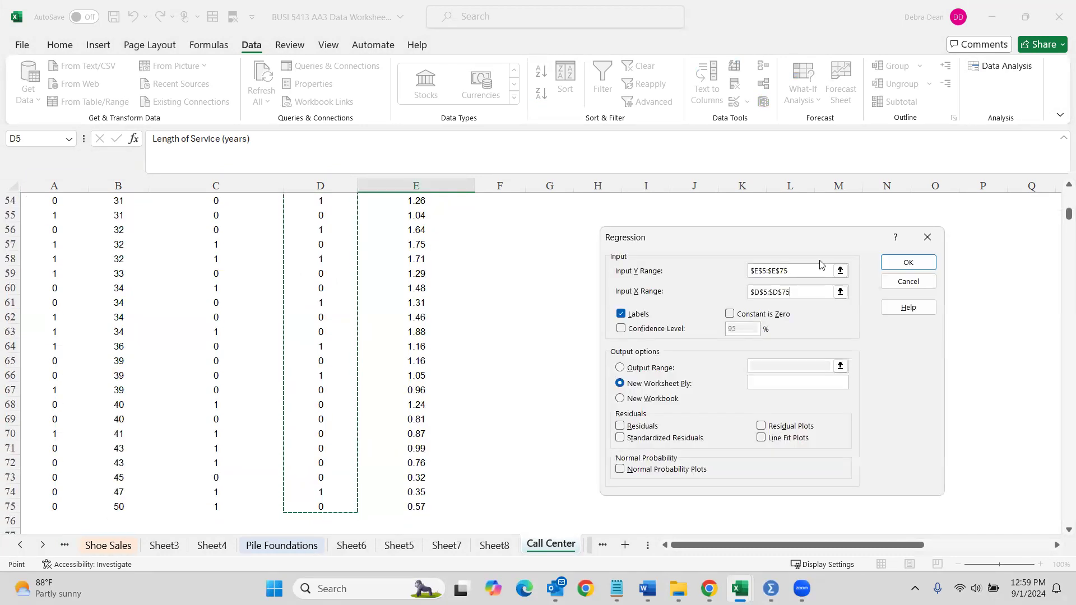
click(906, 264)
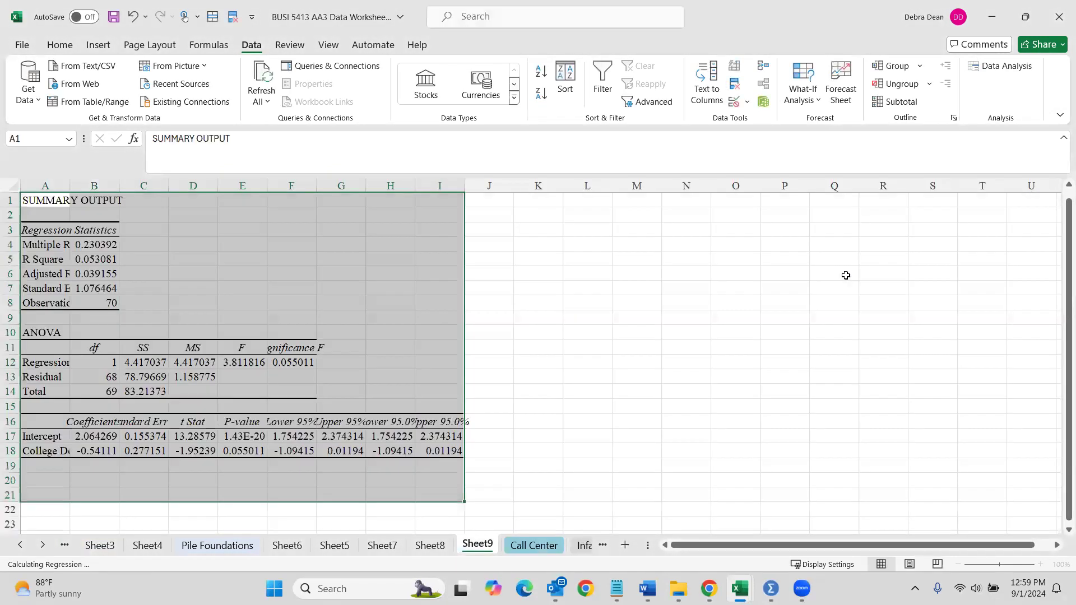
- Autofit columns E and F of the College Degree regression output so the P-value and Significance F are fully readable
click(303, 357)
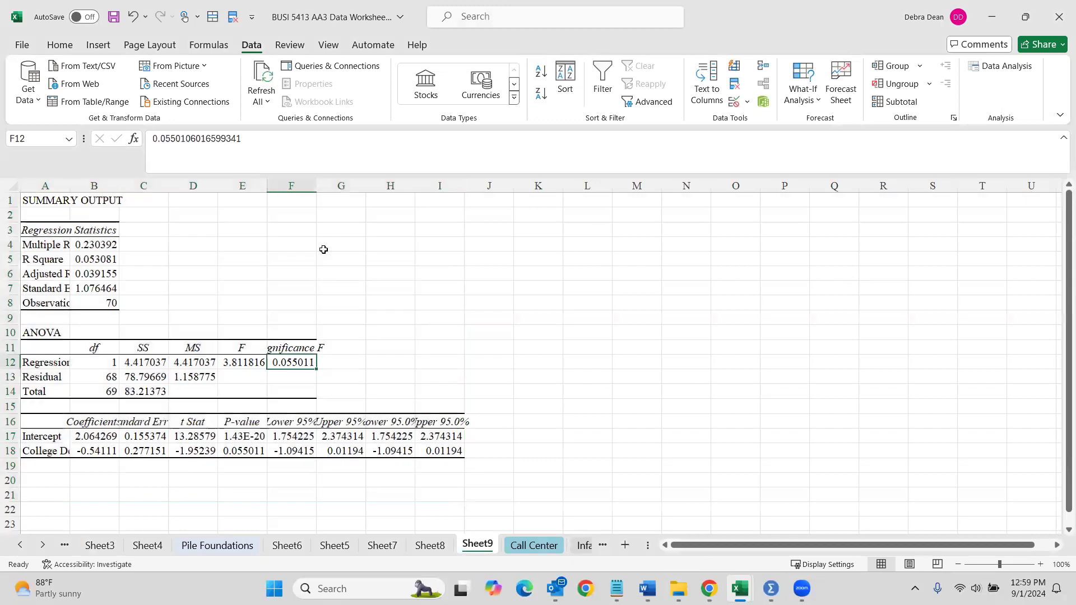
double_click(320, 184)
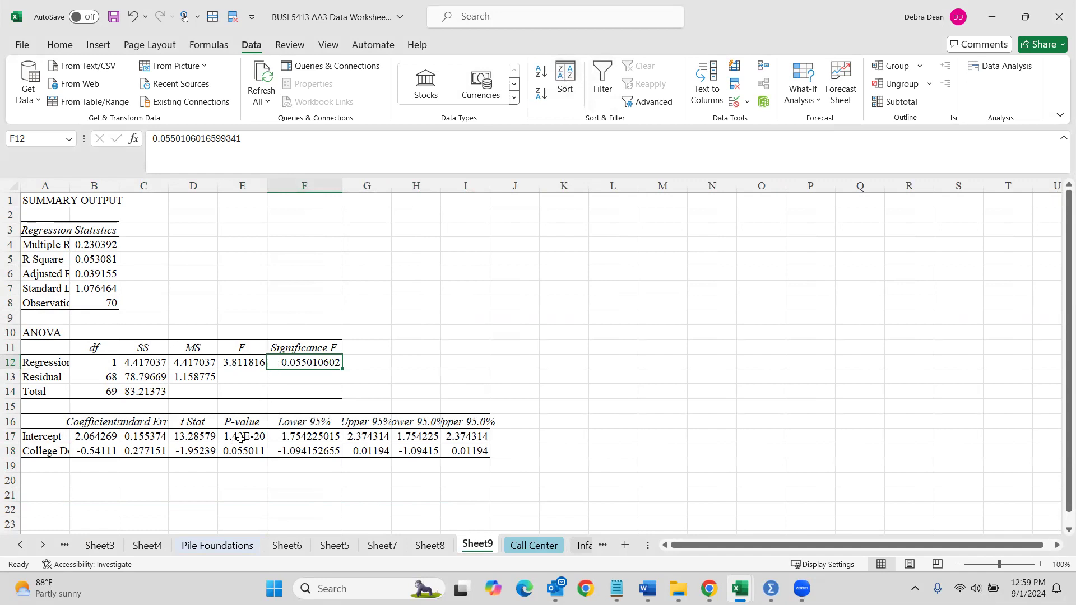
double_click(267, 185)
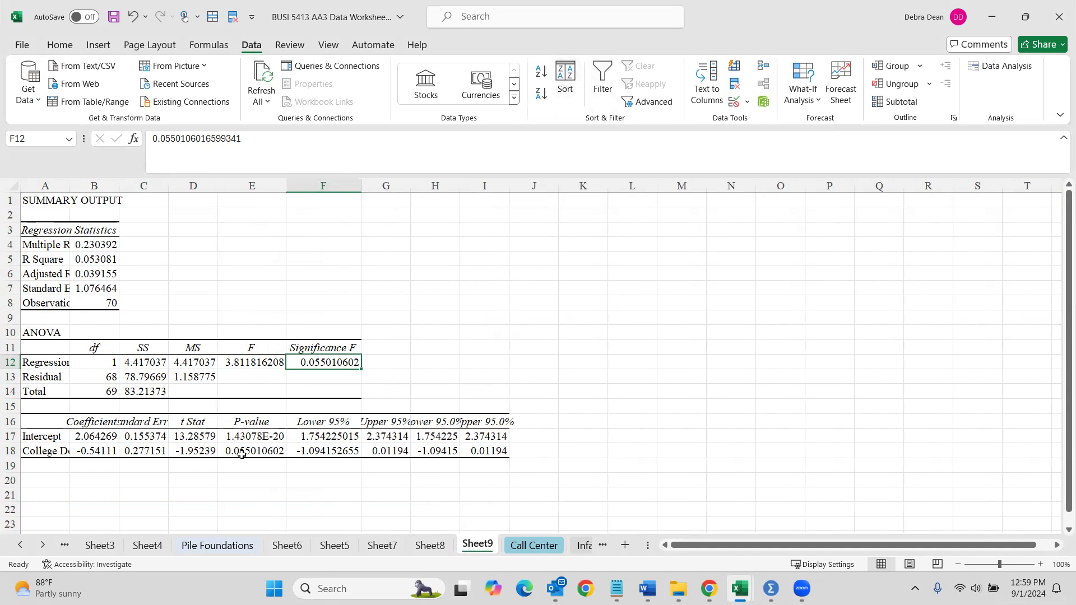
click(60, 46)
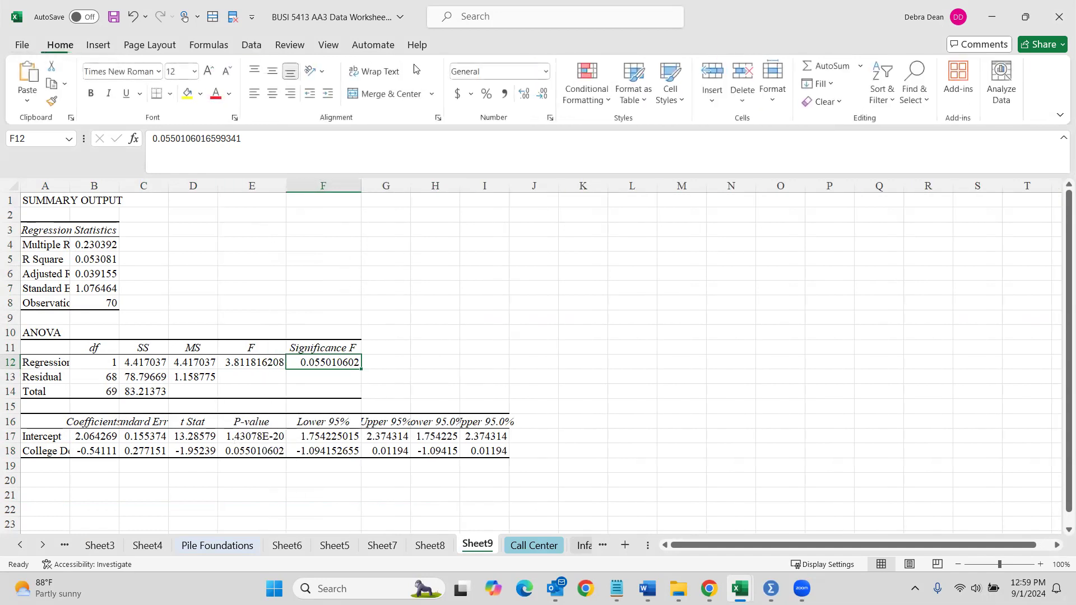
- Format the Significance F value in F12 to two decimal places and highlight the cell in yellow
click(545, 95)
click(545, 97)
click(544, 97)
click(544, 96)
click(545, 96)
click(544, 96)
click(544, 96)
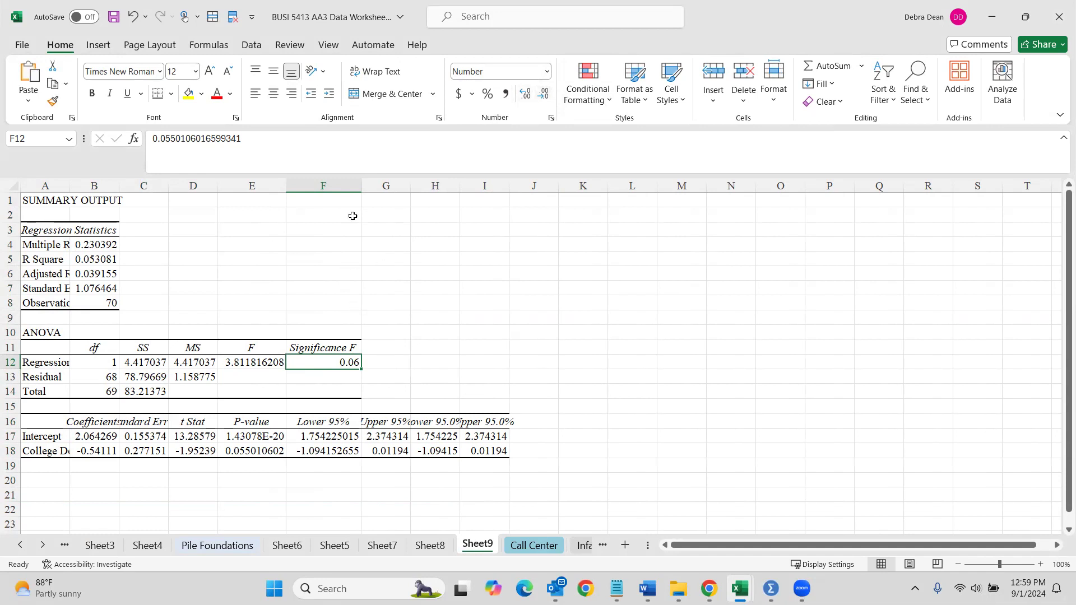
click(190, 94)
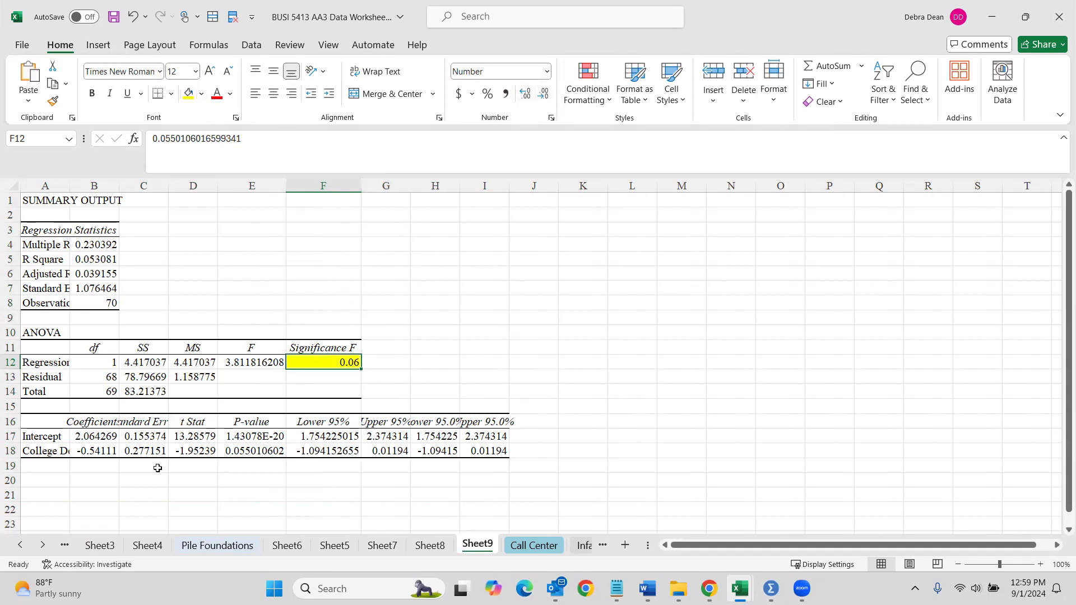
- Go back to the Call Center sheet and review its column headers and first data rows, A6:E17
click(531, 547)
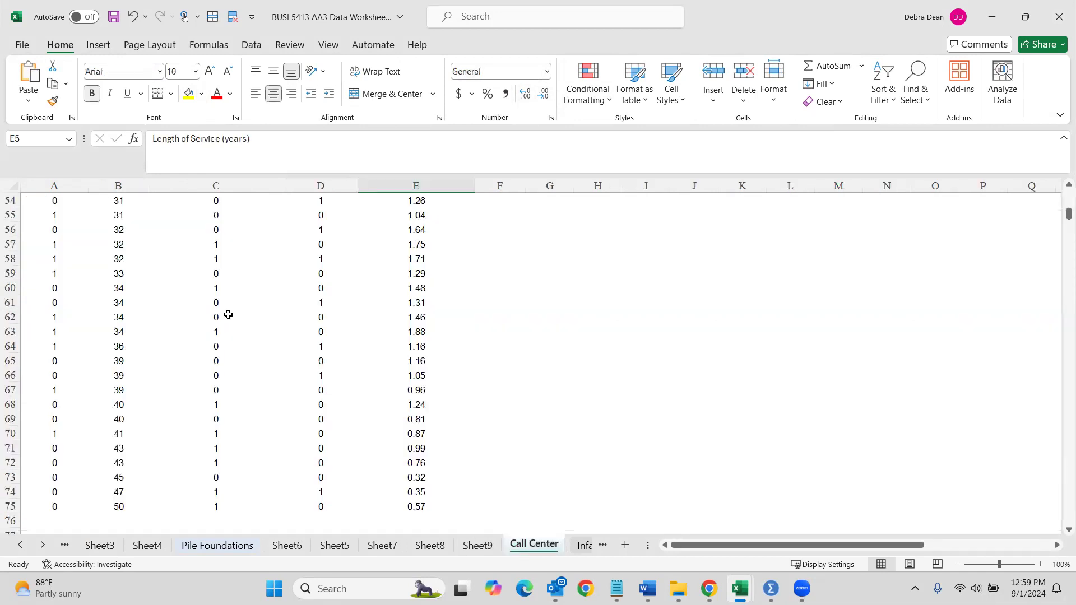
scroll(245, 379, up, 4)
scroll(245, 379, up, 14)
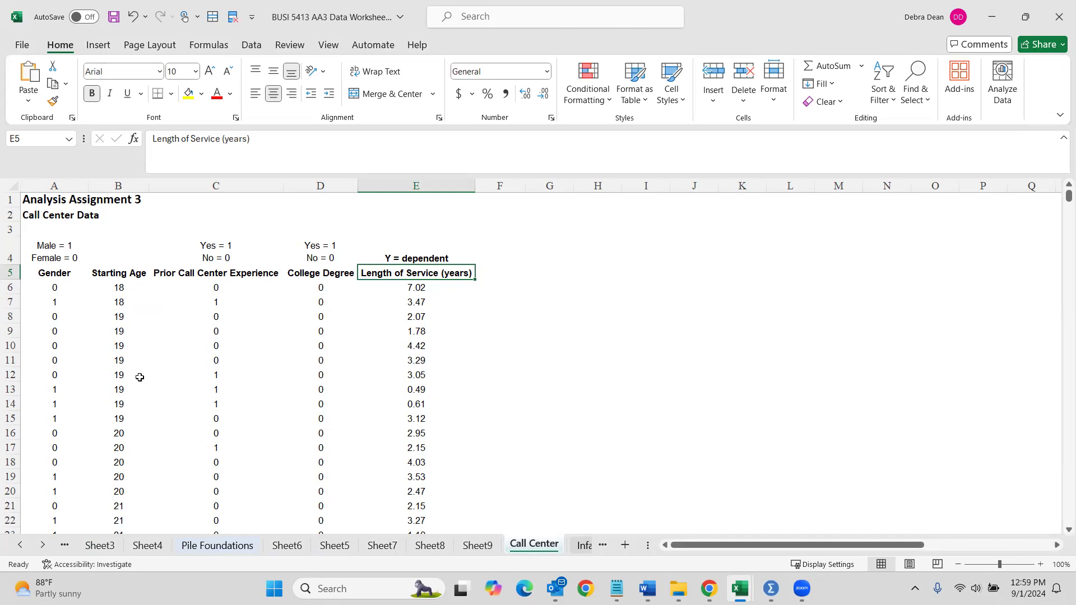
click(53, 287)
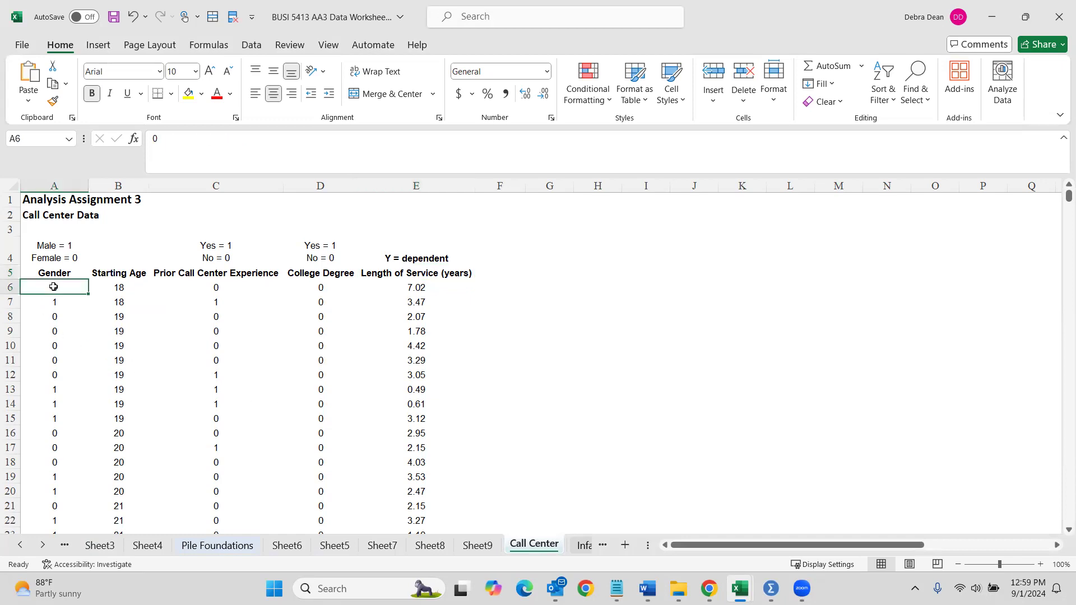
drag(139, 303, 372, 445)
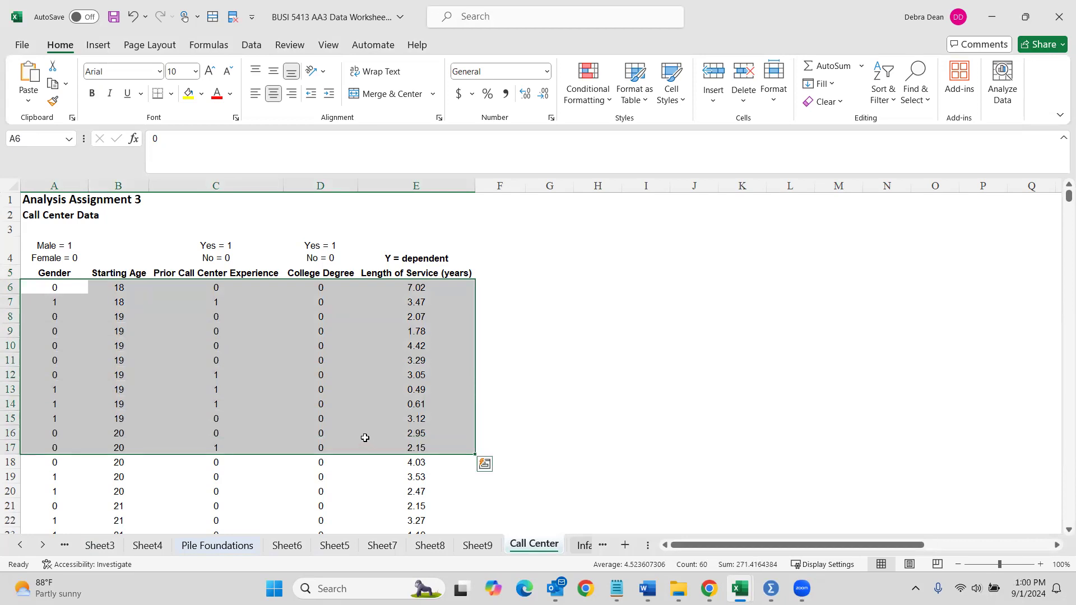
- Go back to the Shoe Sales sheet and inspect the formula for the correlation between X and Y in F13
click(217, 545)
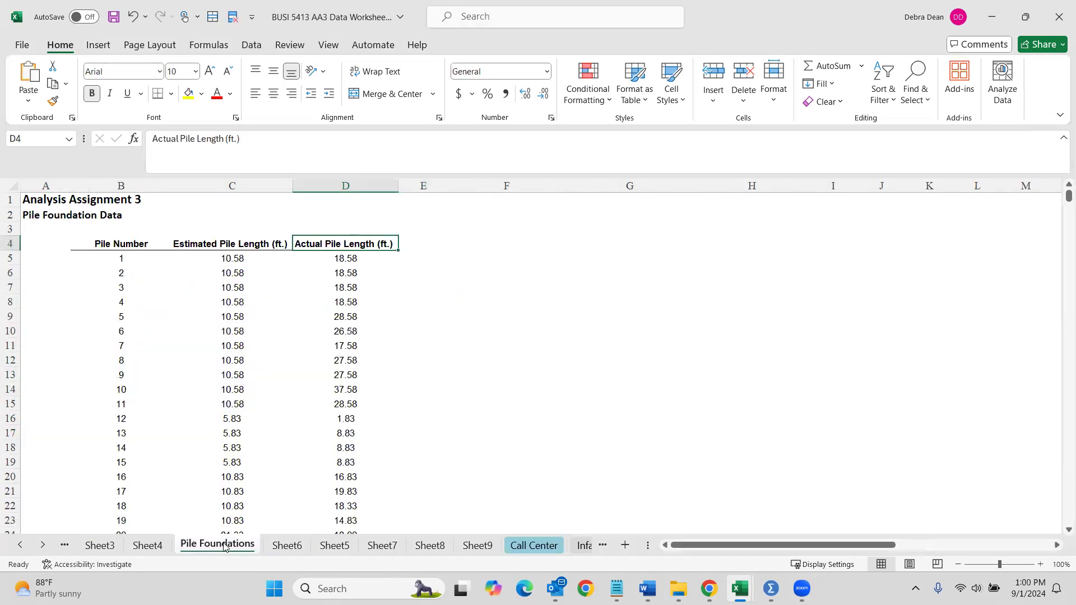
click(20, 546)
click(20, 546)
click(157, 546)
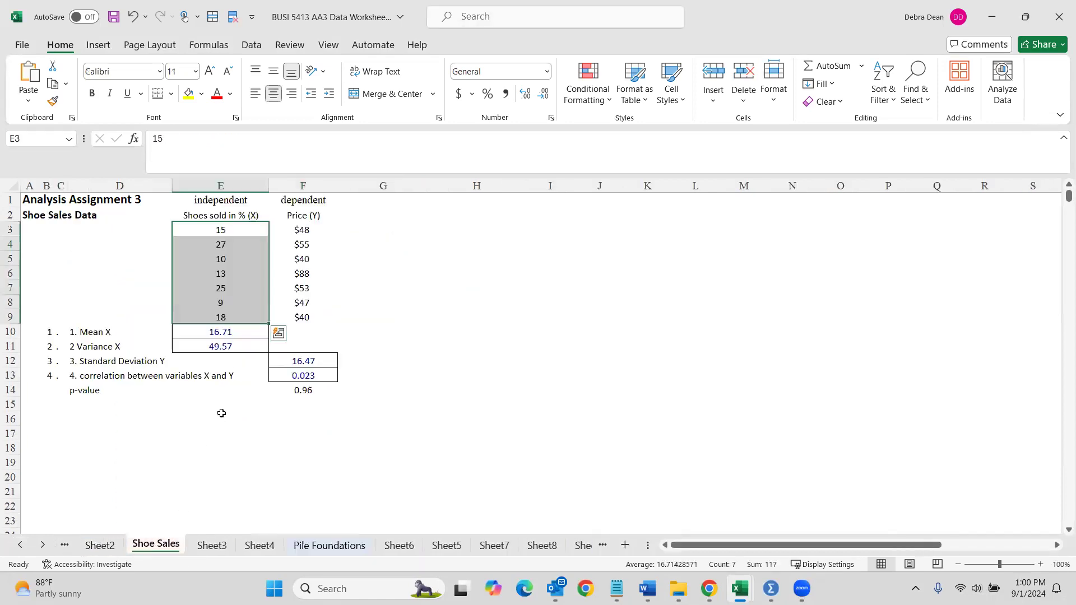
click(311, 376)
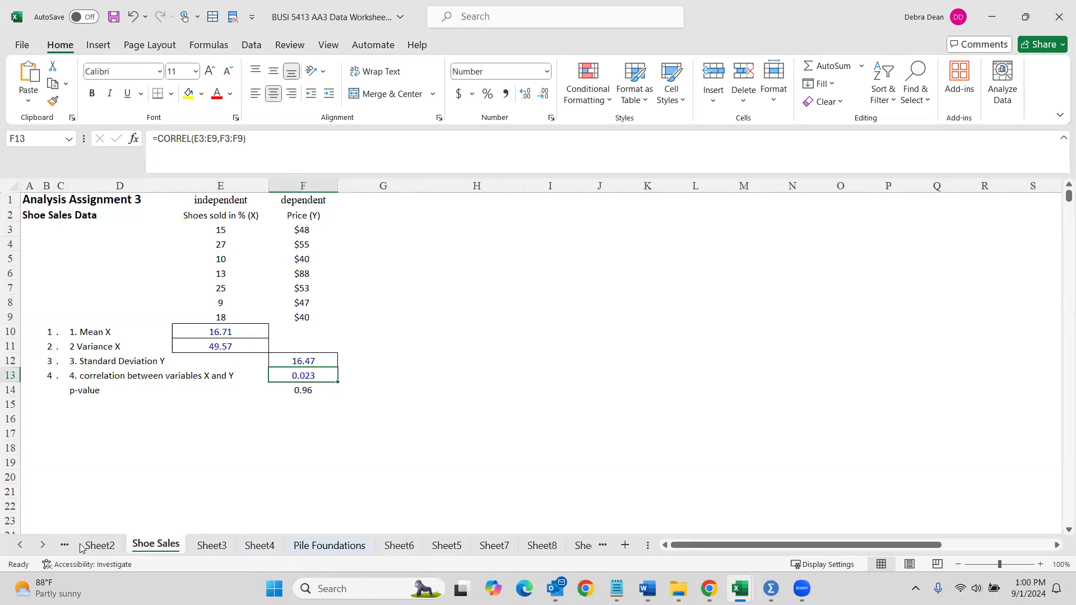
- Review the earlier correlation and regression outputs on Sheet2, Sheet3, Sheet4 and Sheet6
click(99, 546)
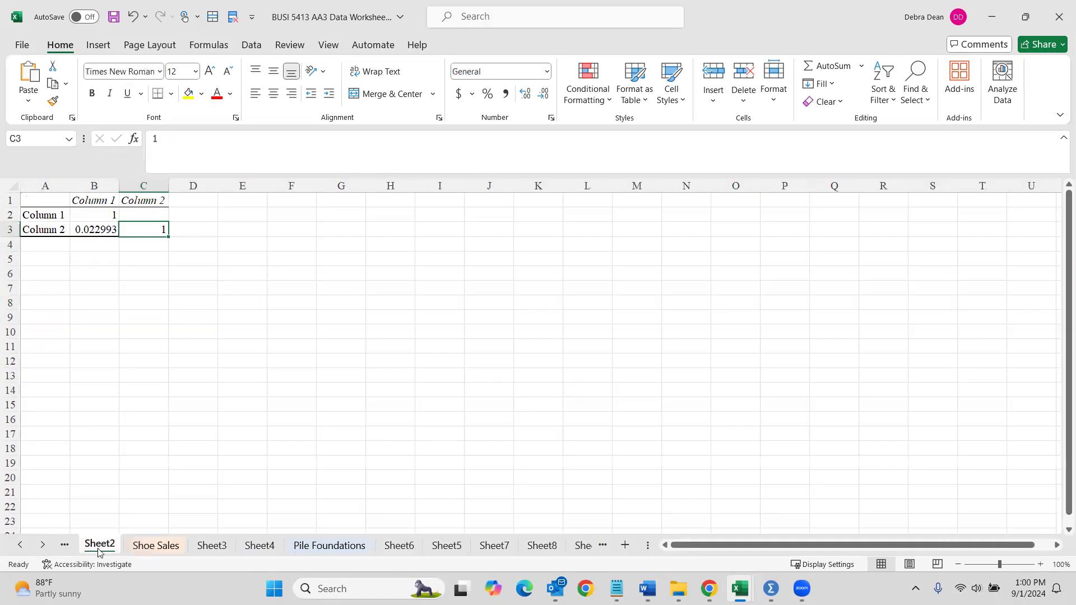
click(217, 547)
click(255, 545)
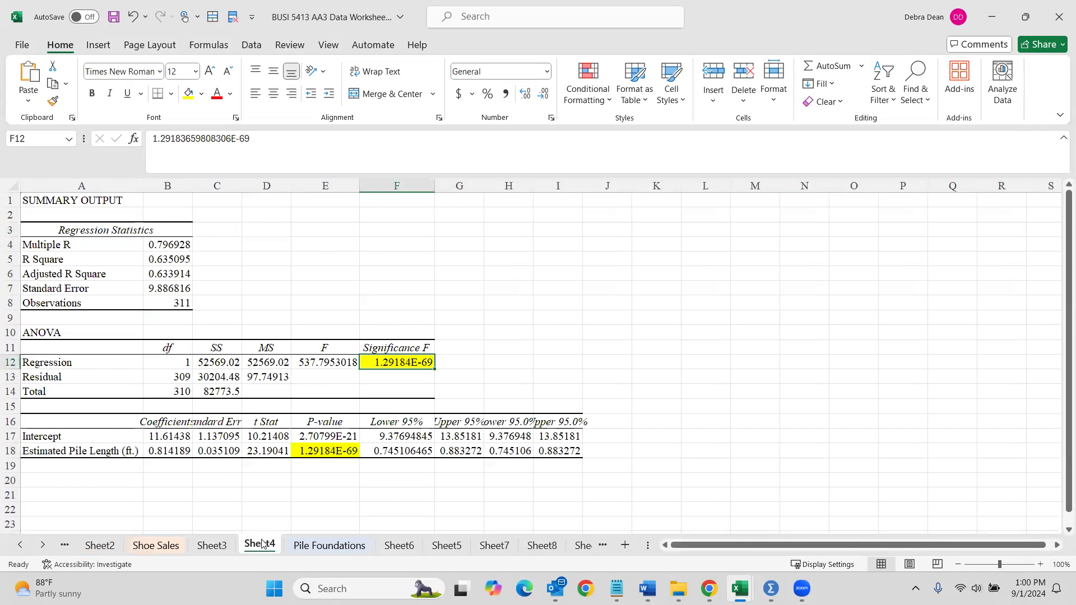
click(403, 546)
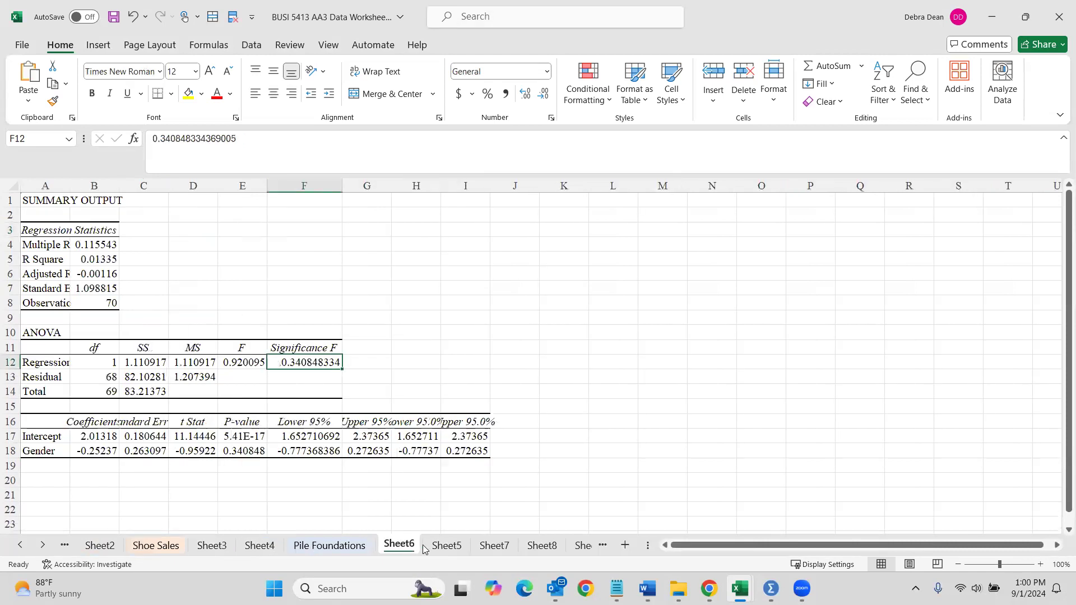
- Examine the Call Center correlation matrix on Sheet5, including the coefficient between Length of Service and Starting Age
click(444, 547)
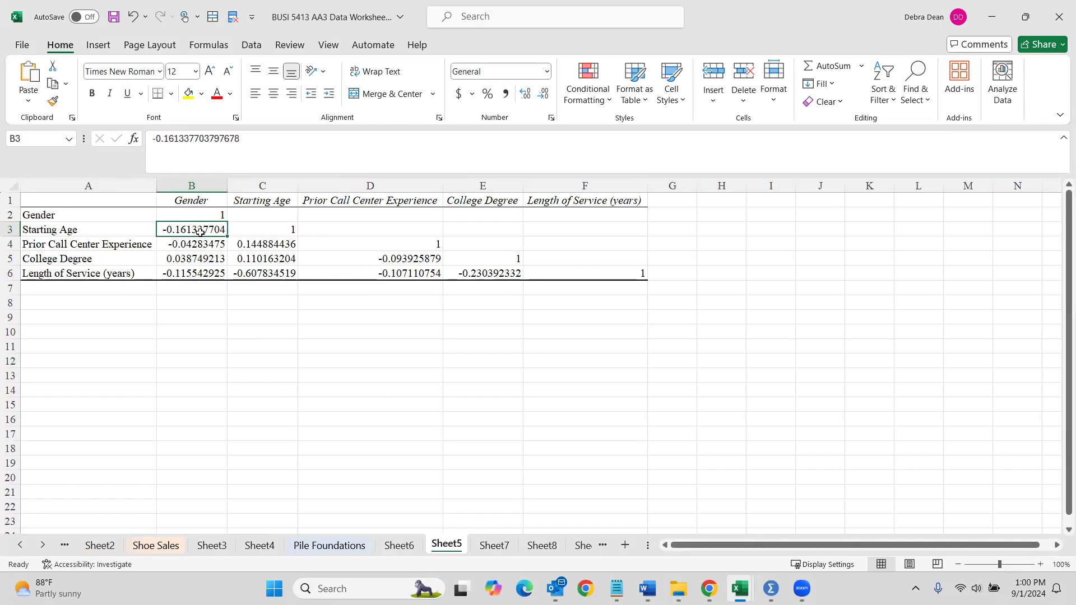
click(60, 273)
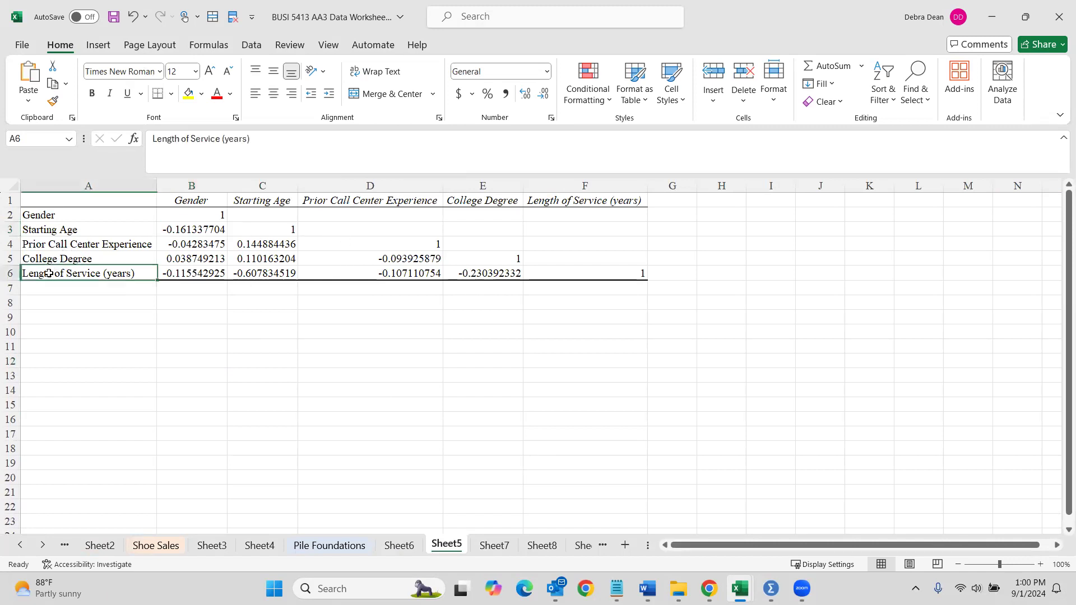
drag(198, 230, 198, 274)
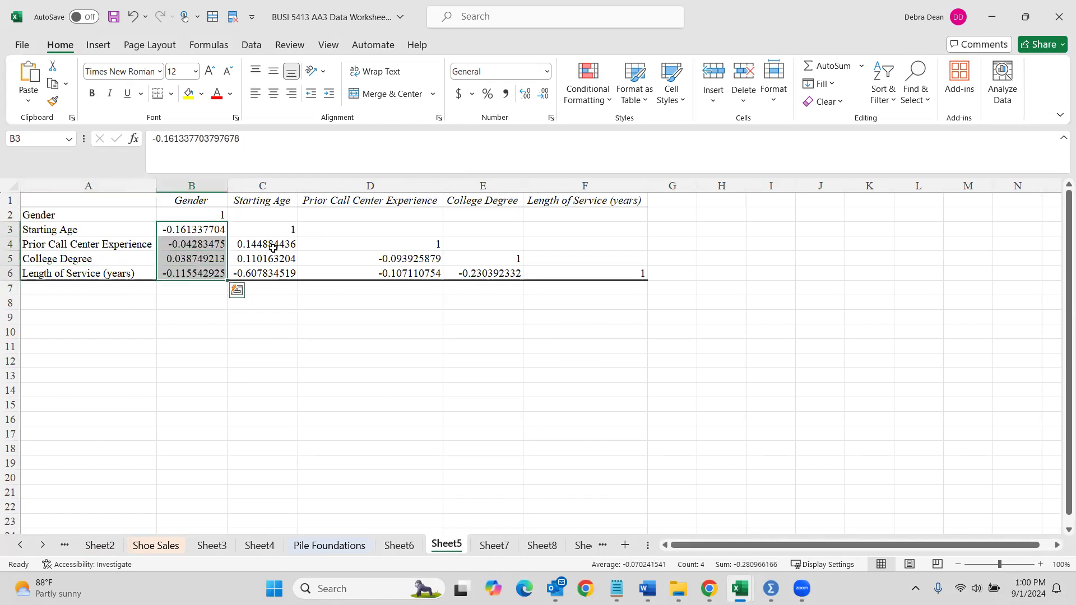
click(256, 274)
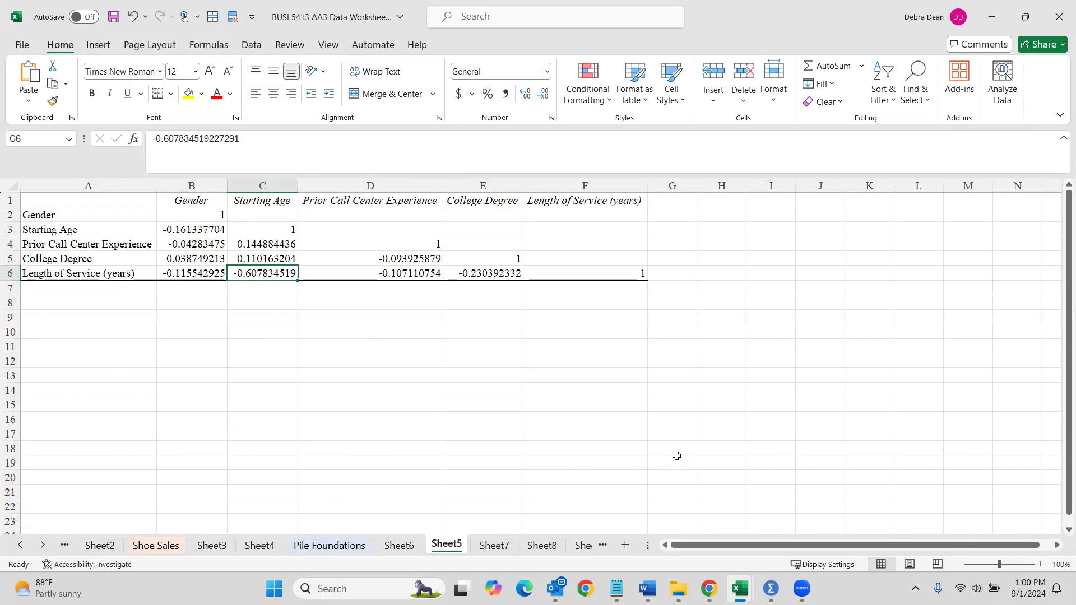
- Switch to Chrome to read the Call Center Turnover and Infant Mortality assignment questions, and return to the Excel workbook
mouse_move(709, 588)
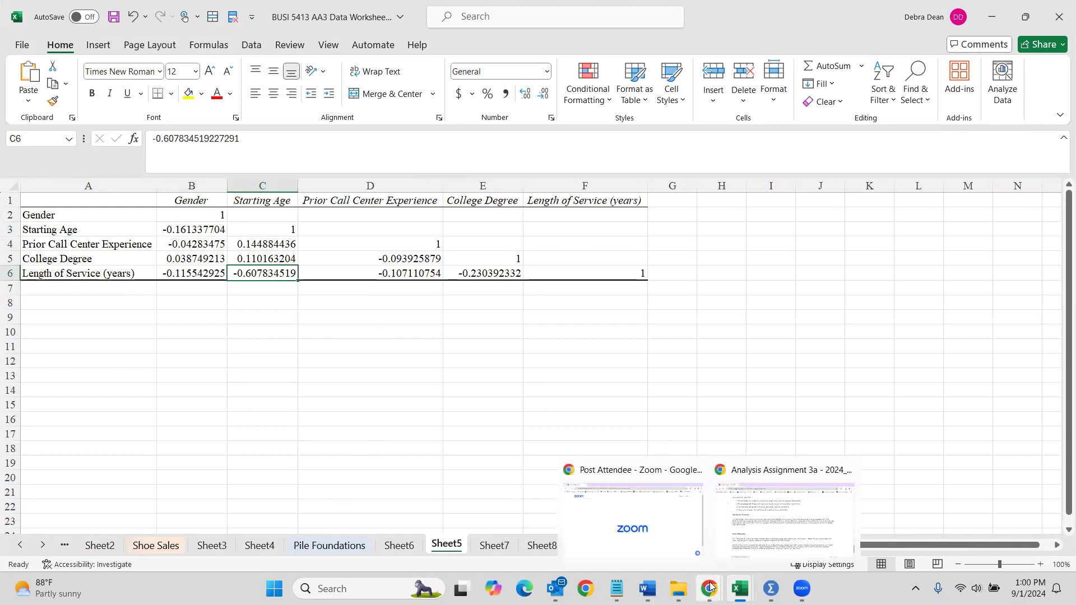
click(874, 504)
scroll(634, 513, down, 1)
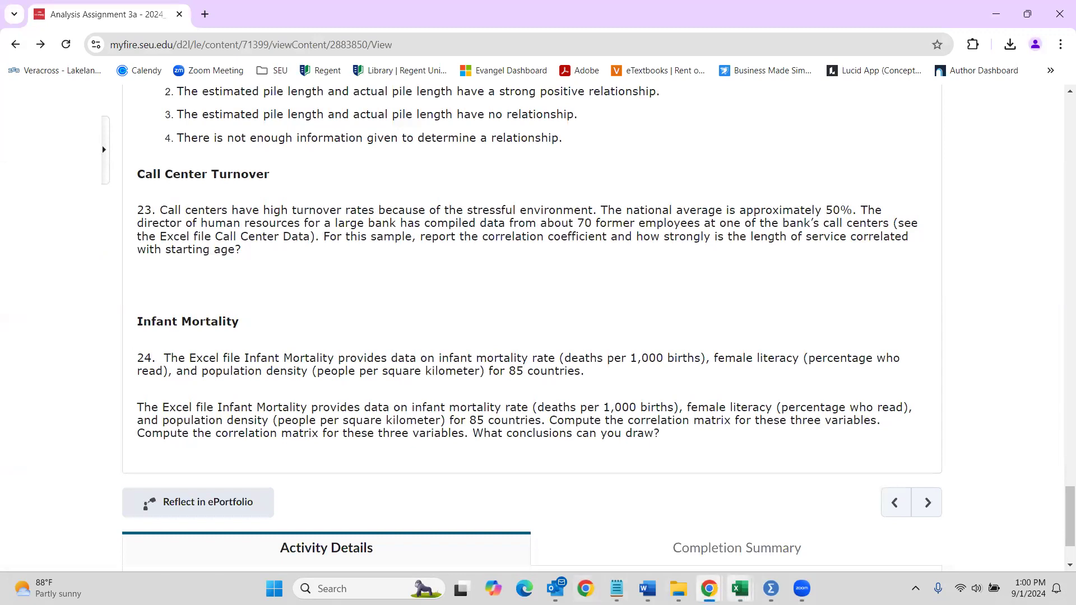
mouse_move(740, 589)
click(793, 554)
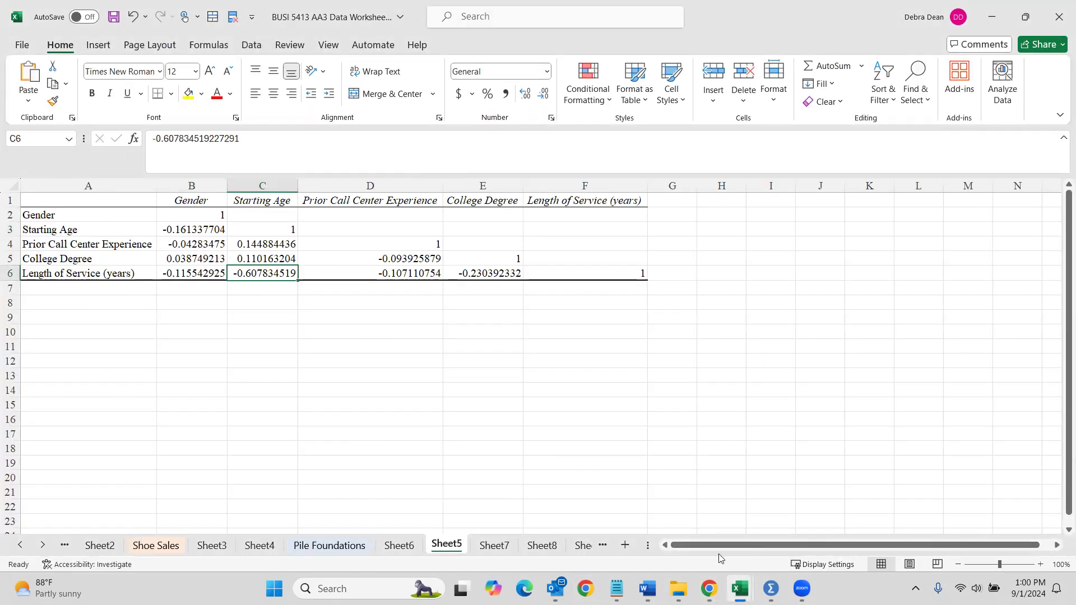
- Open the Infant Motality worksheet at the end of the workbook
click(39, 545)
click(39, 546)
click(39, 546)
click(39, 545)
click(537, 552)
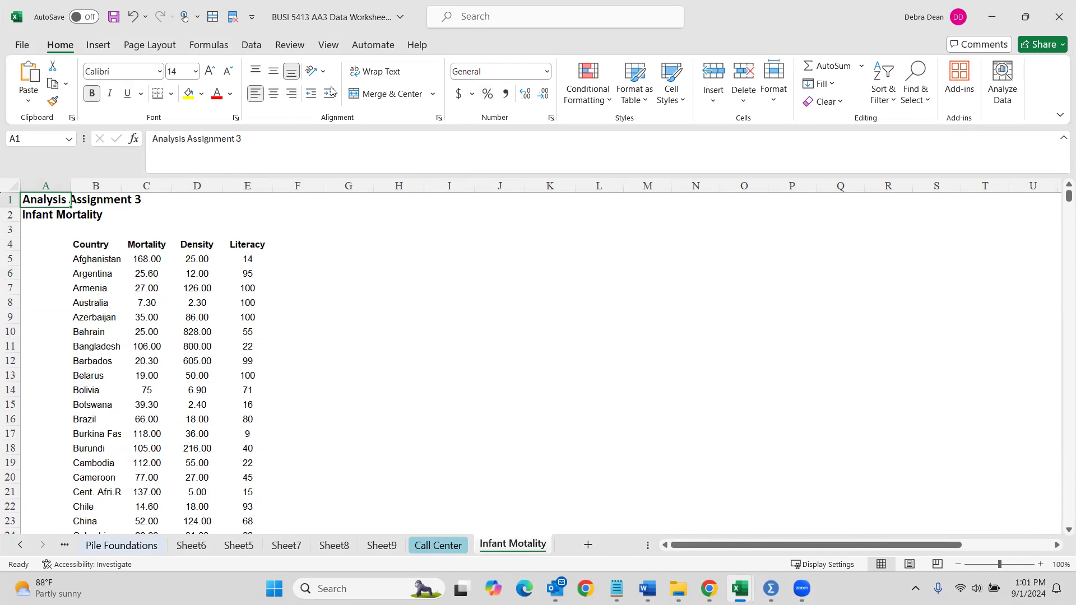
- Try to run a Correlation analysis on B4:E89, including the Country column, with labels in the first row and output to a new worksheet
click(252, 44)
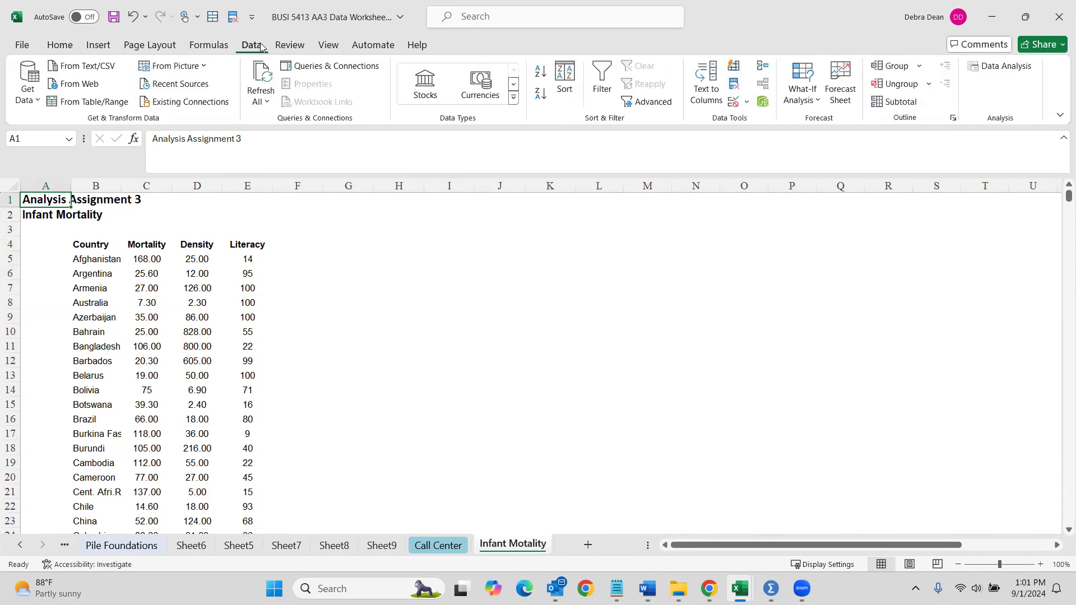
click(1018, 65)
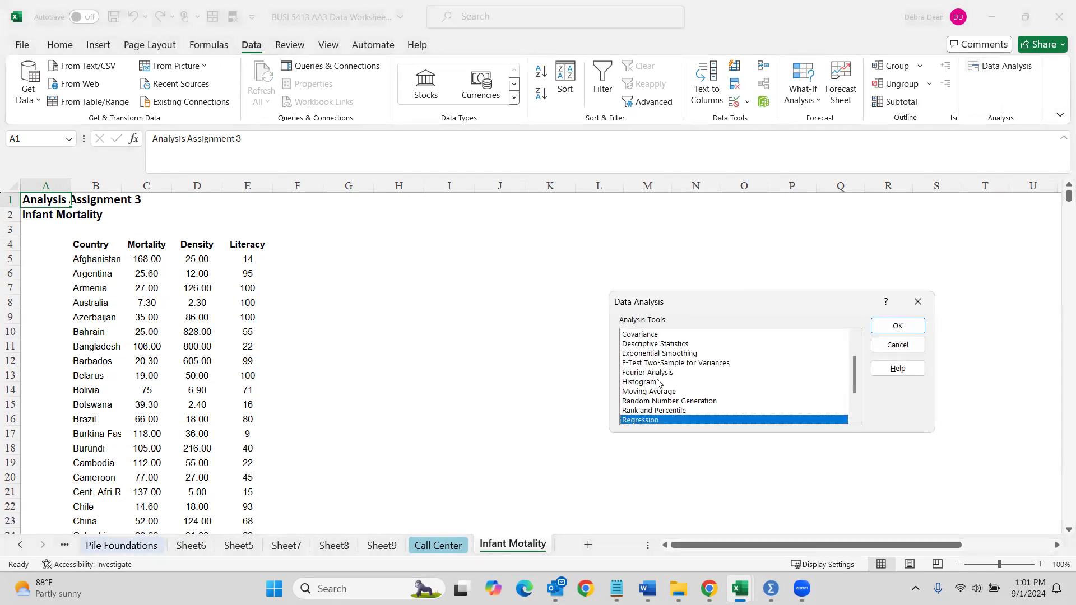
scroll(661, 372, up, 1)
double_click(661, 355)
scroll(136, 252, up, 2)
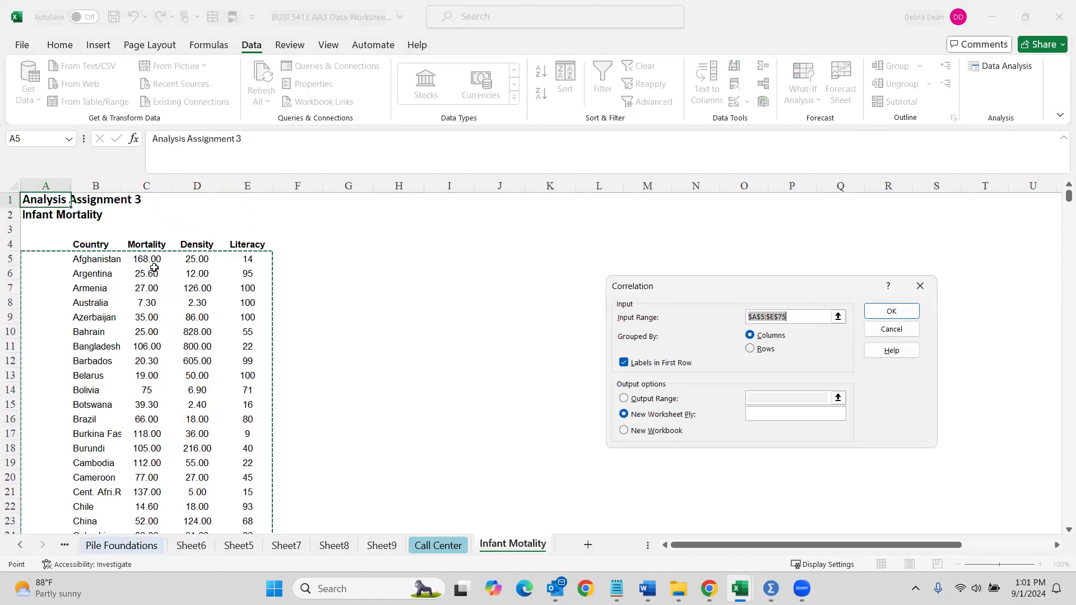
drag(96, 245, 236, 548)
drag(236, 548, 234, 548)
drag(226, 493, 226, 493)
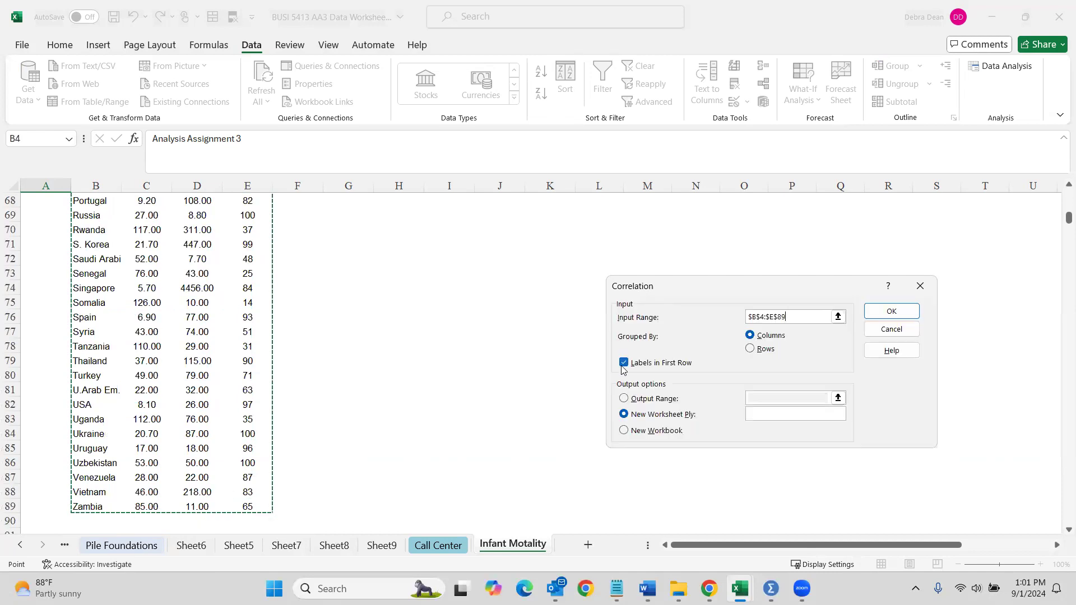
click(891, 313)
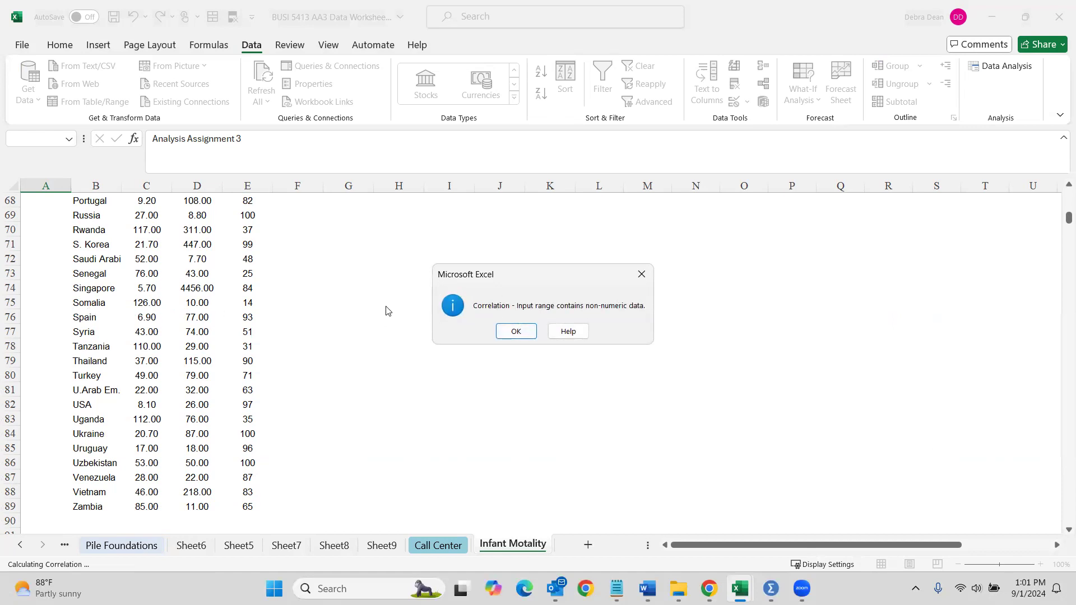
click(517, 333)
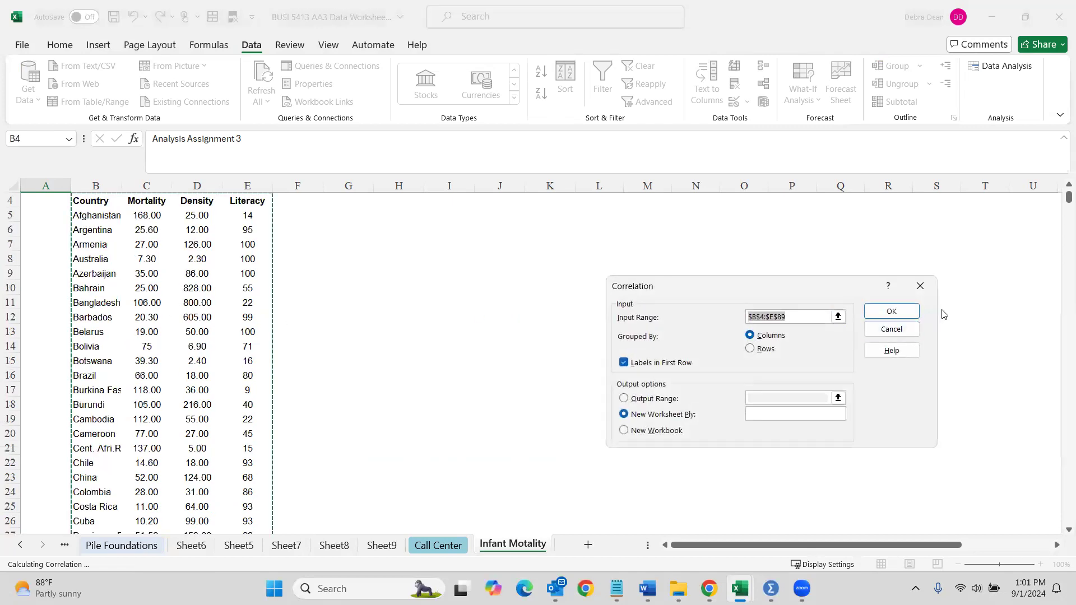
click(924, 288)
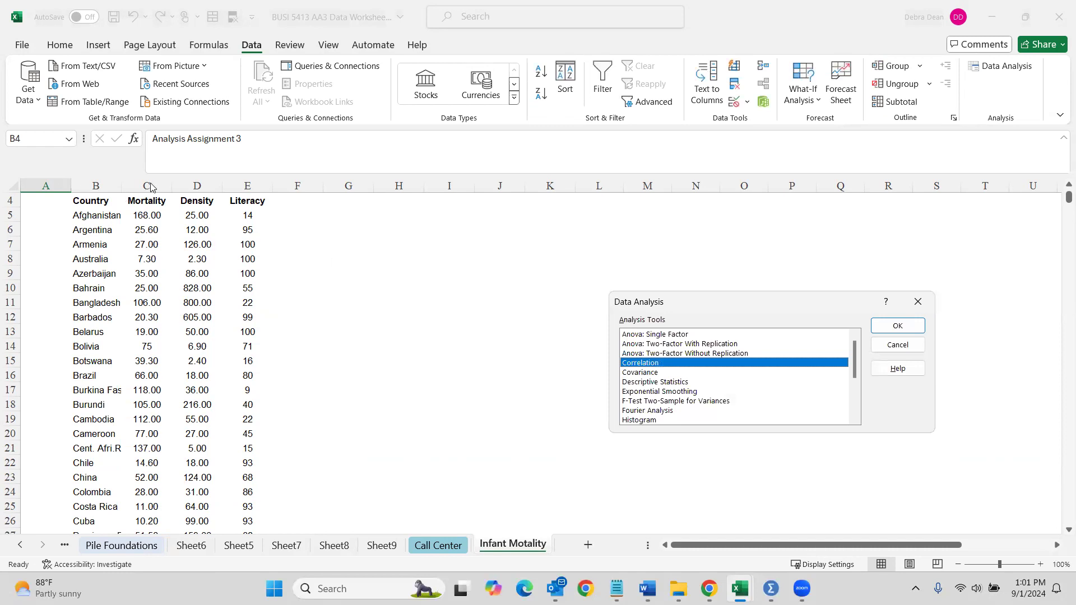
click(918, 301)
- Insert a new column C before Mortality and enter the header "Country Code" in C4
click(145, 187)
right_click(151, 187)
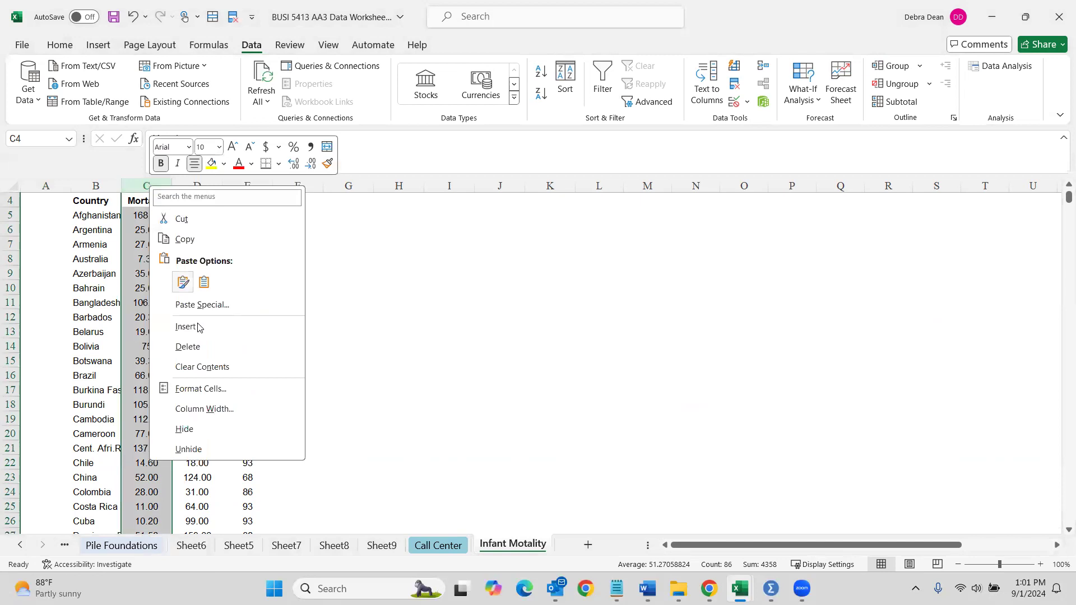
click(197, 331)
click(145, 198)
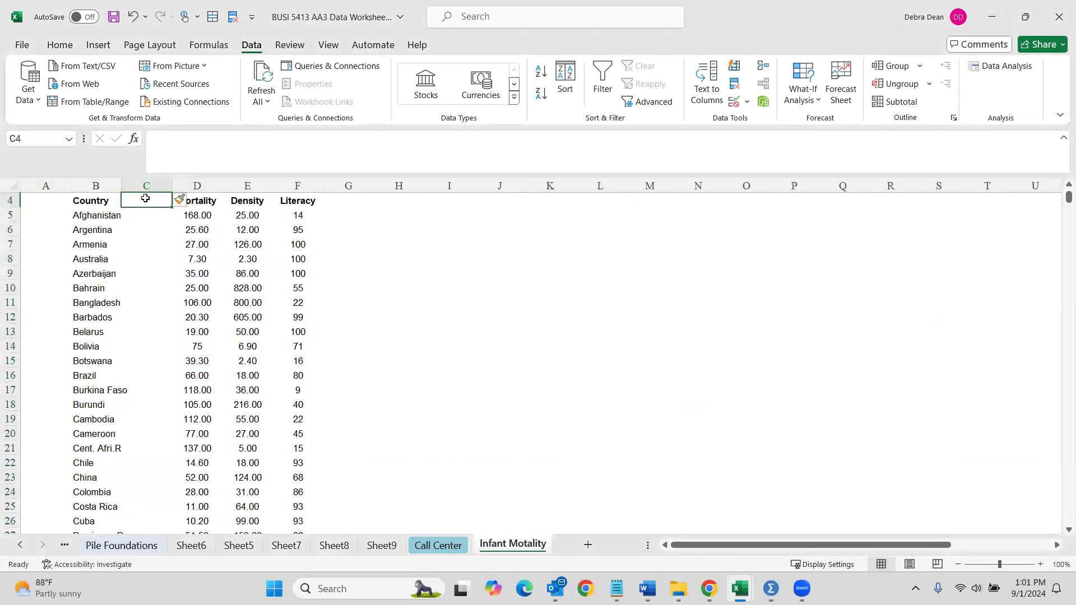
text(Ciou)
key(BackSpace)
key(BackSpace)
key(BackSpace)
key(BackSpace)
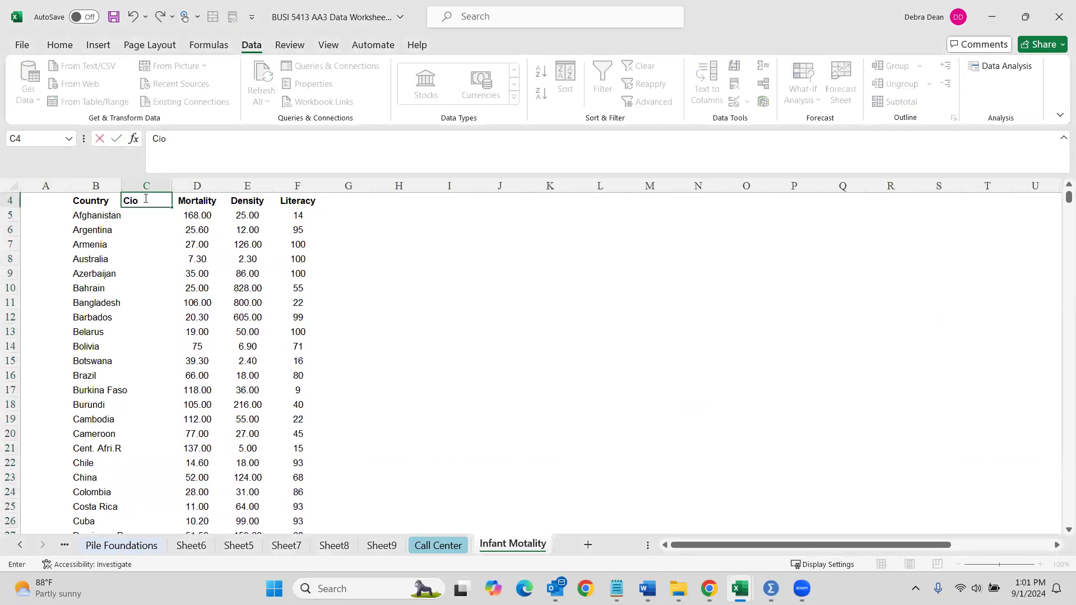
text(ountry Code)
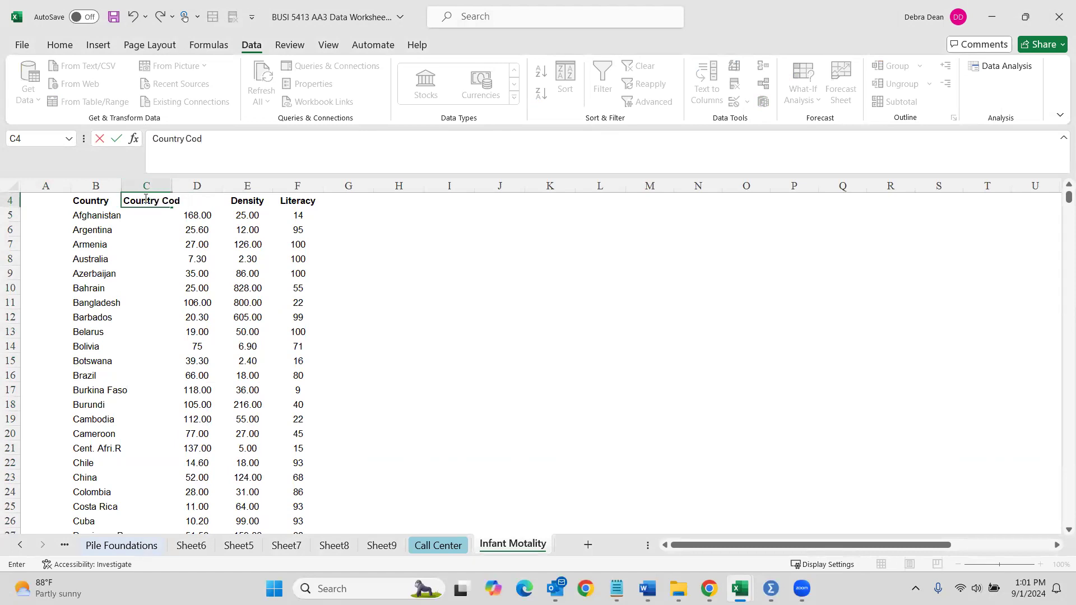
key(Return)
- Enter codes 1, 2 and 3 from C5 down and fill the numbering series through C89
text(1)
key(Return)
text(2)
key(Return)
text(3)
key(Return)
drag(129, 214, 140, 509)
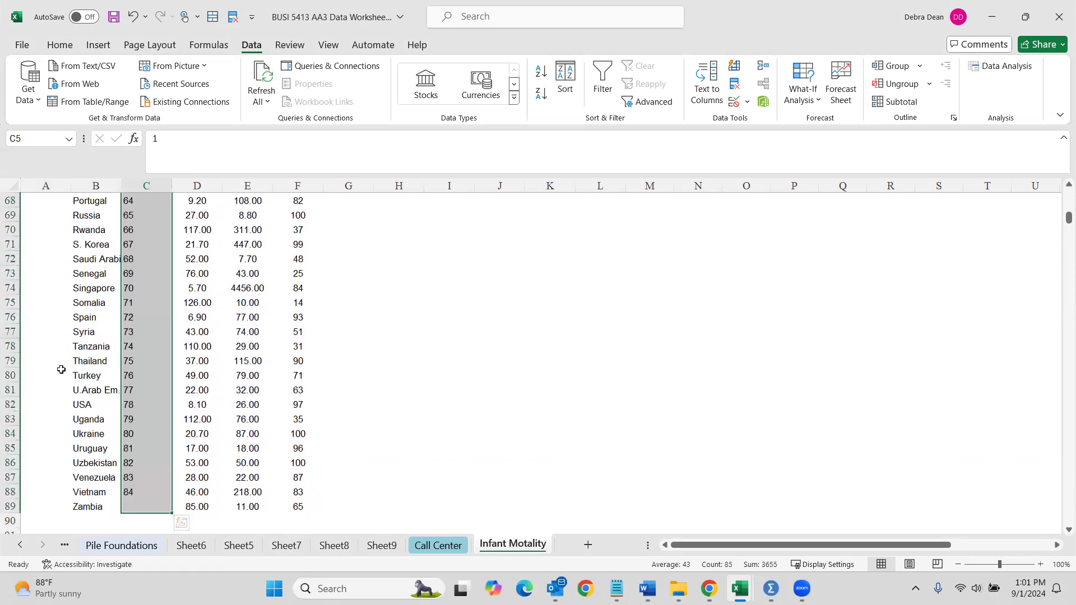
- Autofit the Country Code column's width and check the codes against the first country names
scroll(153, 368, up, 13)
scroll(143, 355, up, 9)
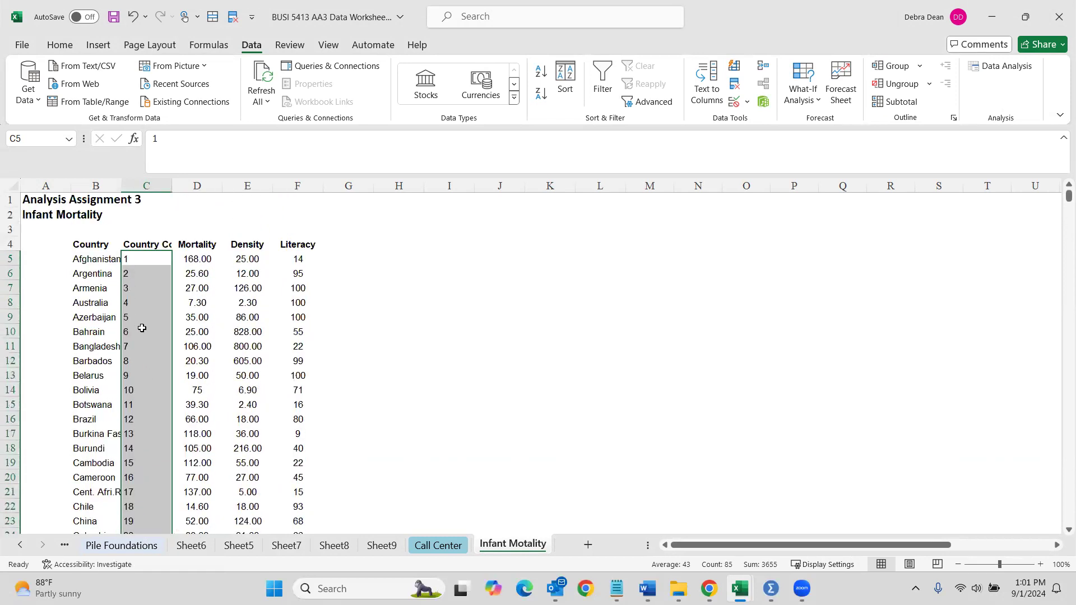
double_click(171, 185)
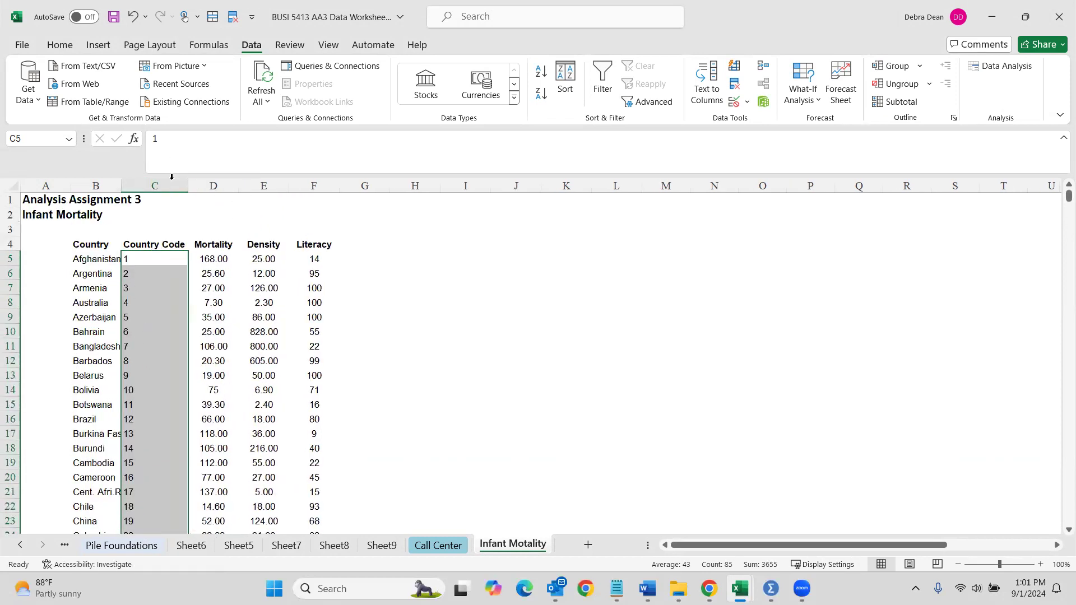
drag(90, 261, 93, 302)
click(136, 258)
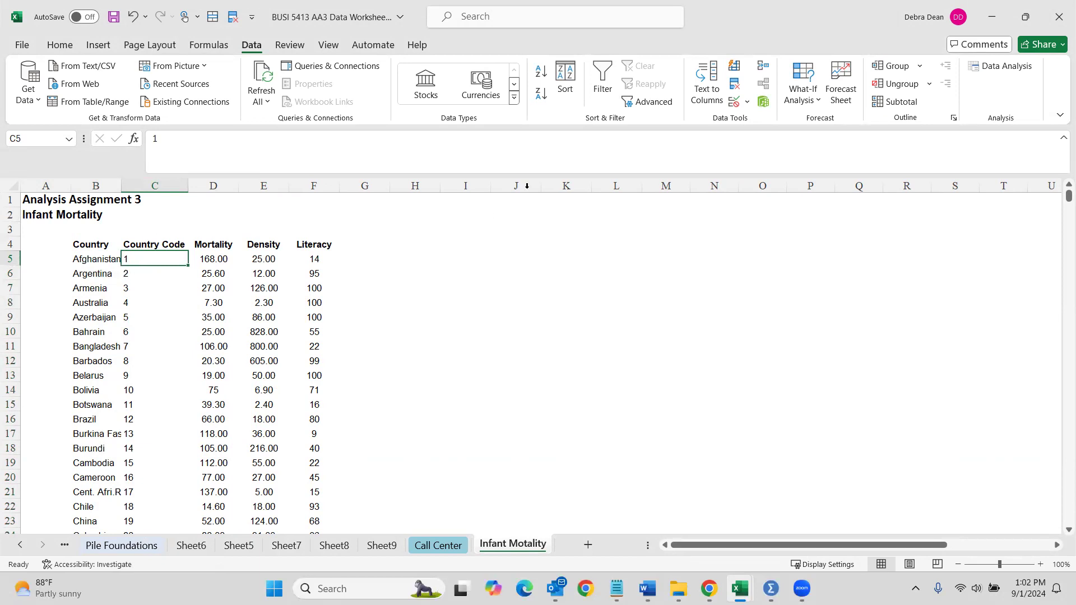
- Run a Correlation analysis on D4:F89 of the Infant Motality sheet, with labels in the first row and output to a new worksheet
click(1002, 67)
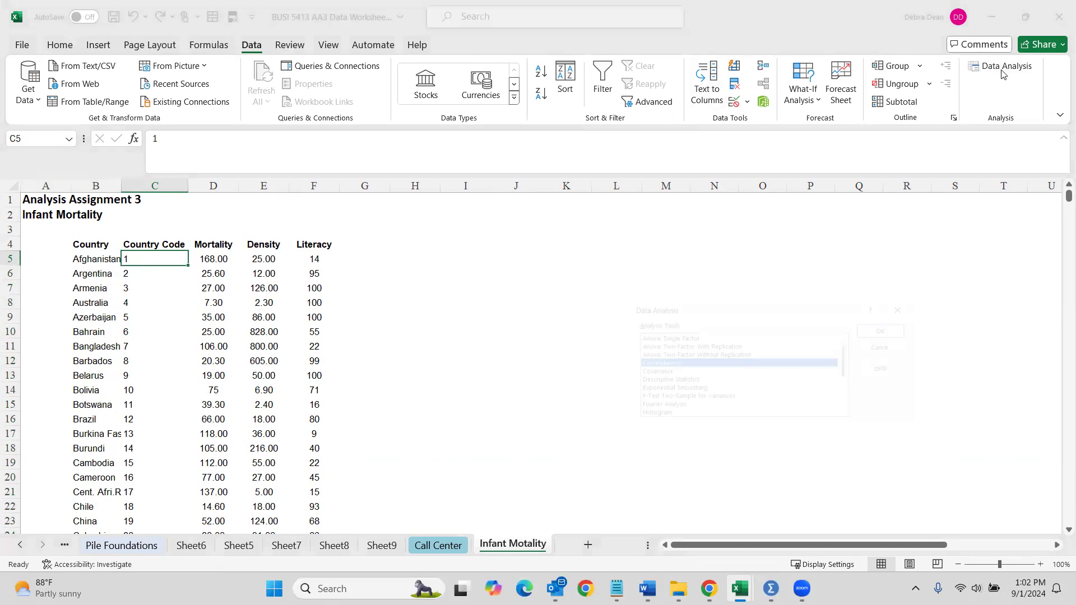
click(896, 325)
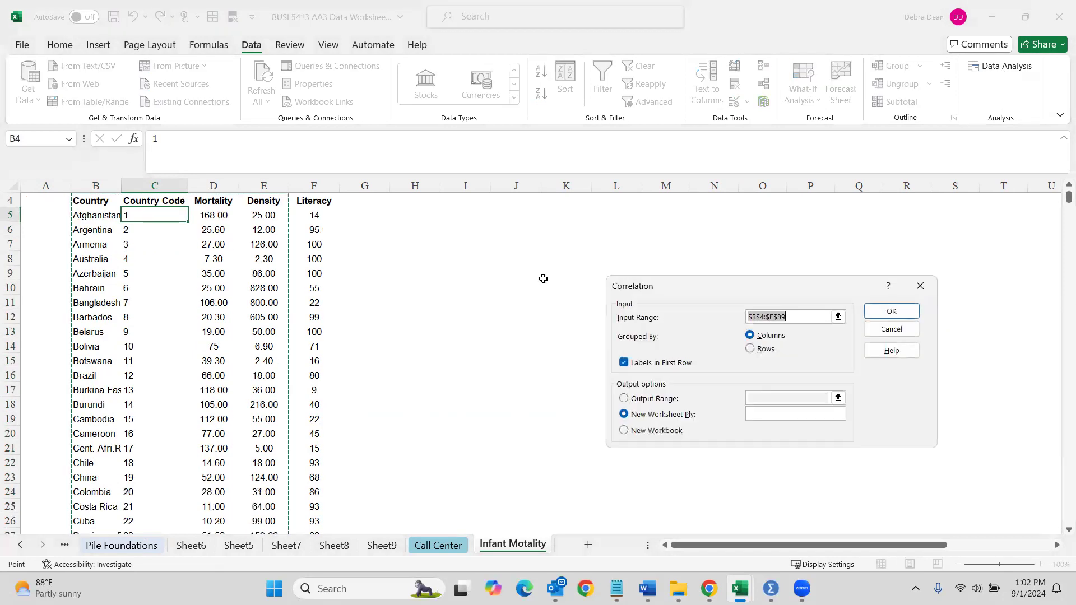
scroll(221, 252, up, 1)
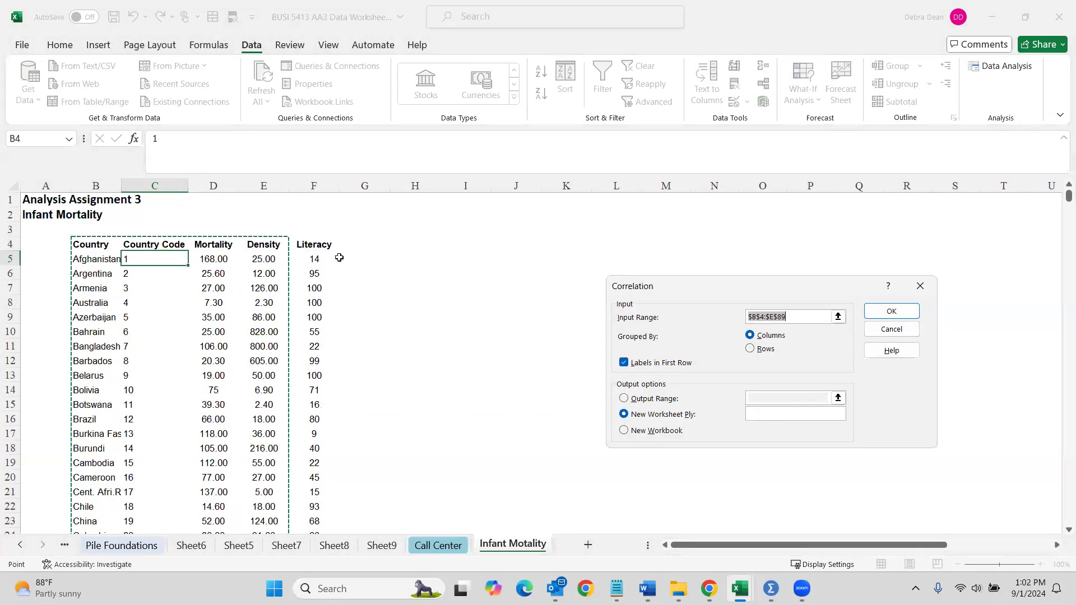
key(BackSpace)
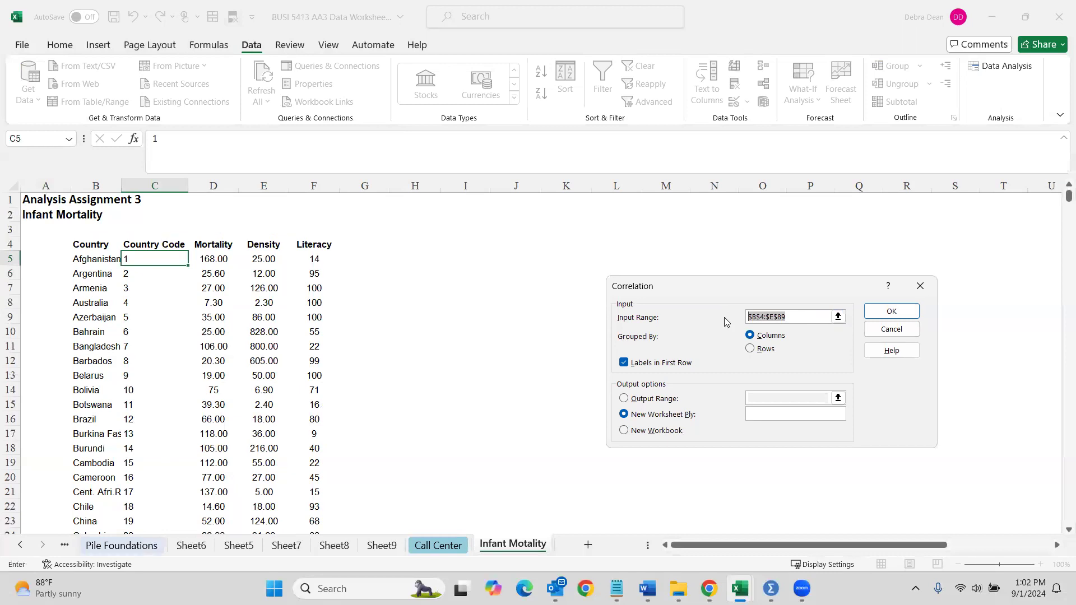
click(216, 242)
drag(215, 242, 353, 466)
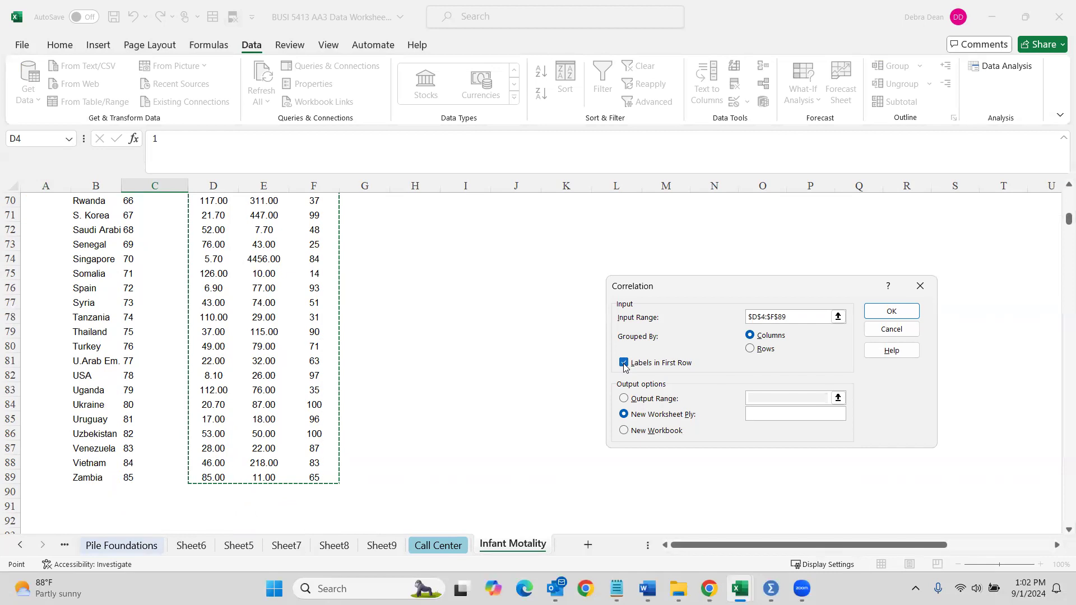
click(892, 311)
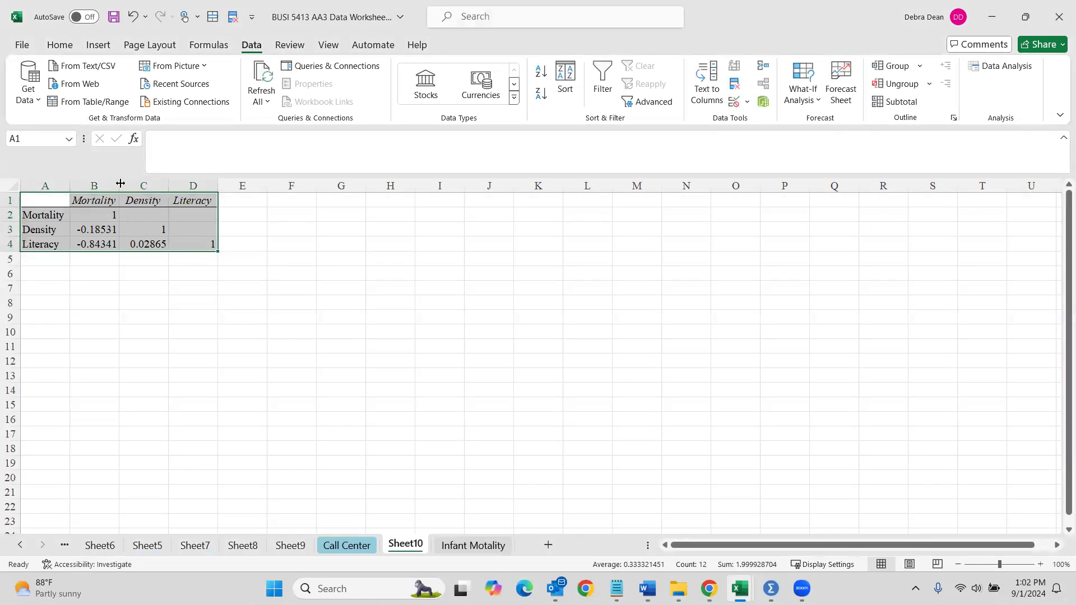
- Autofit the Mortality and Density columns of the correlation matrix, check the Literacy–Mortality coefficient, and return to the Infant Motality data
double_click(120, 184)
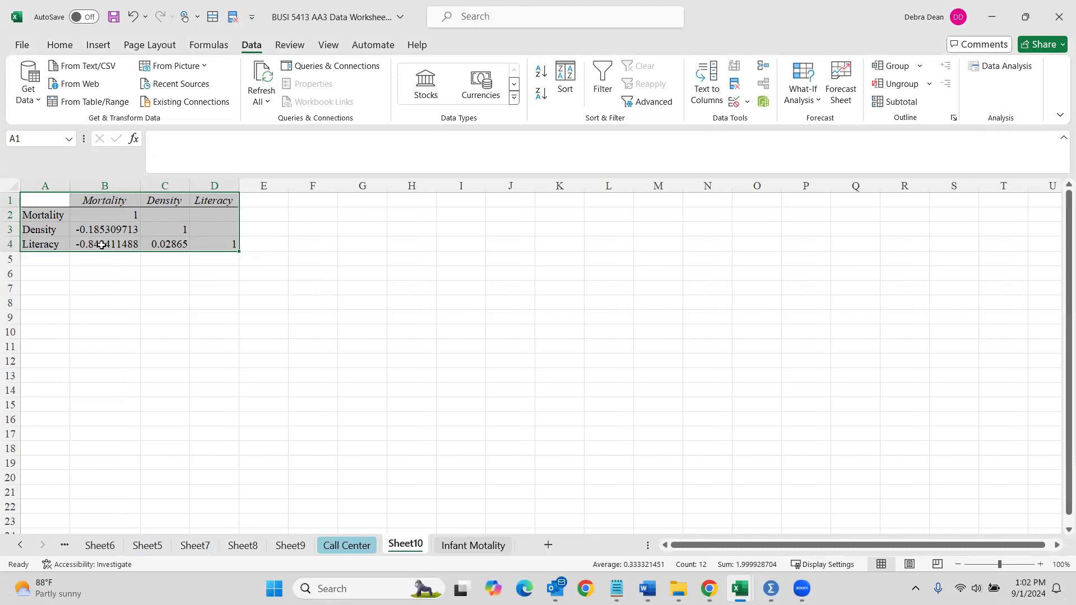
double_click(189, 185)
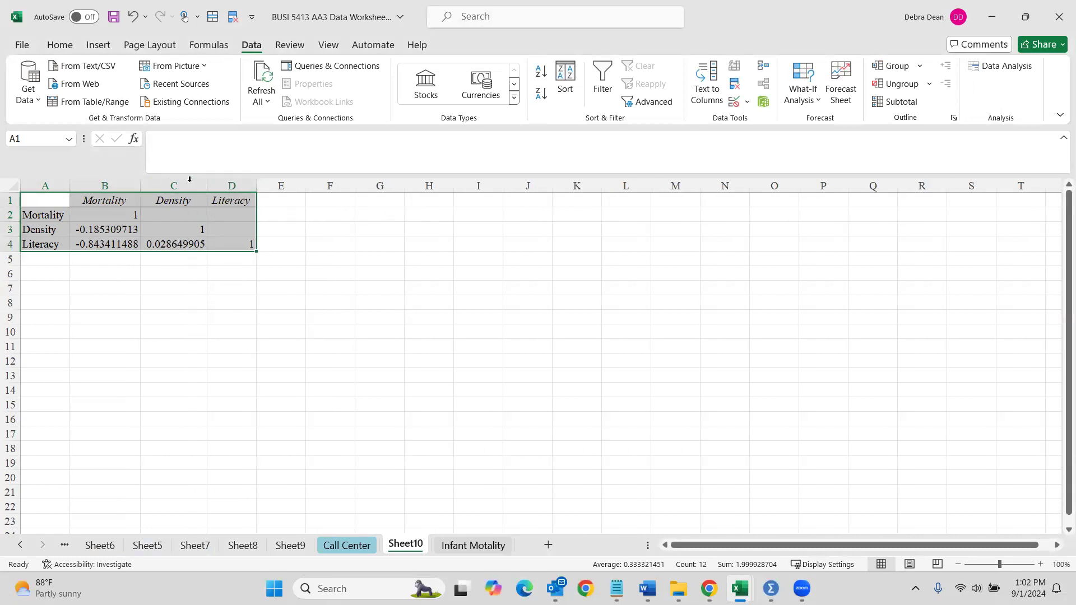
click(104, 246)
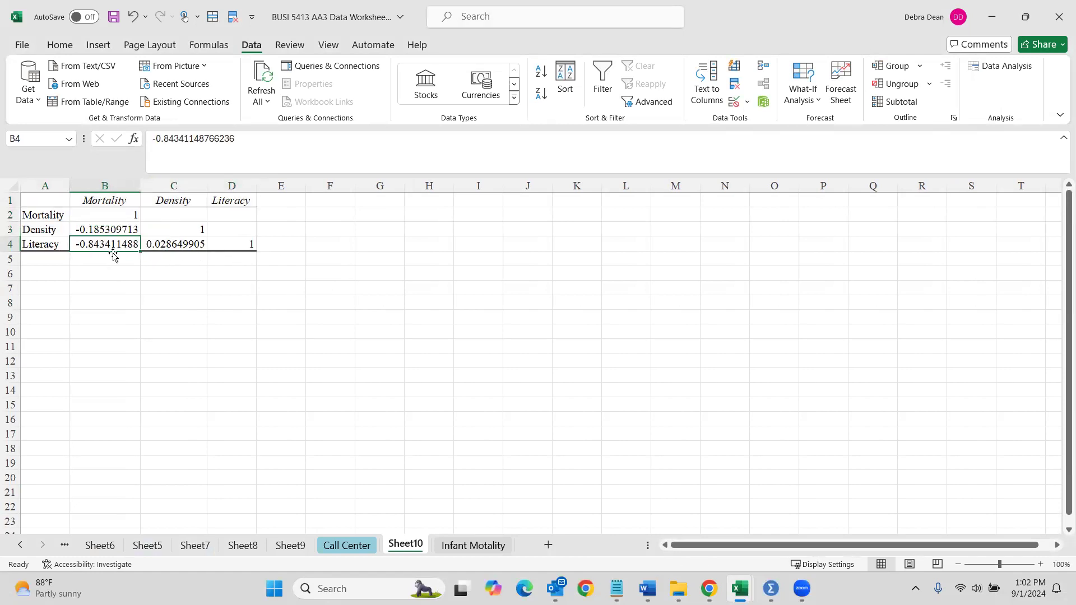
click(478, 541)
scroll(370, 373, up, 20)
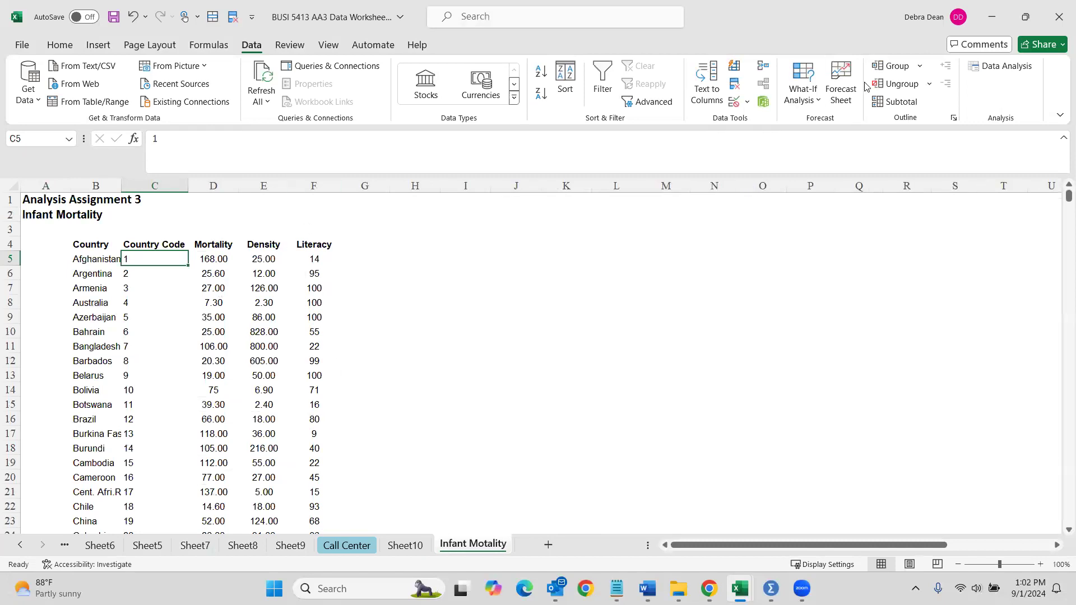
click(1003, 67)
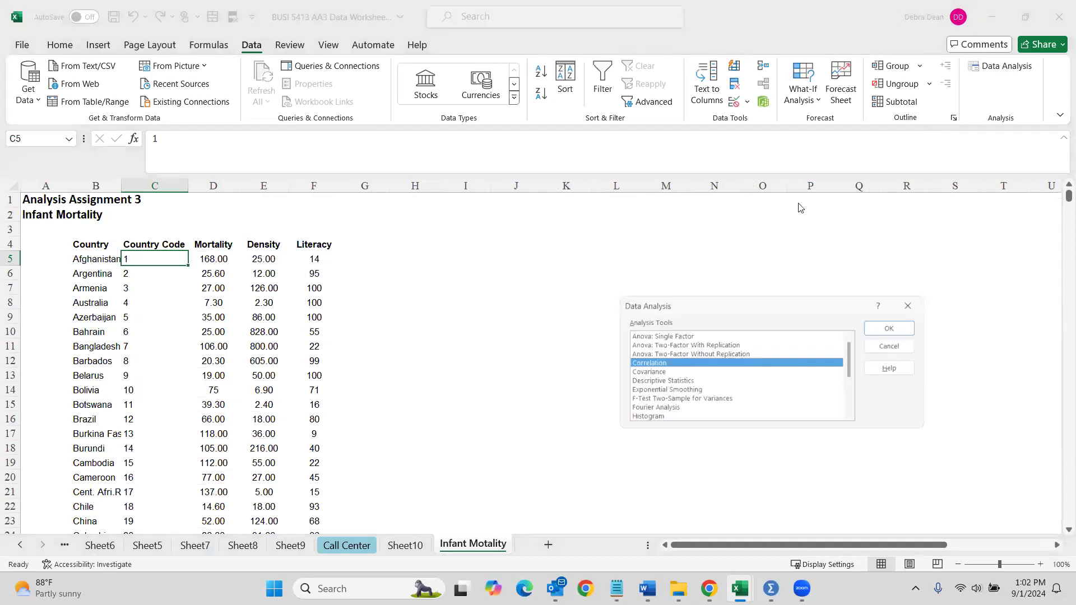
scroll(668, 399, down, 3)
double_click(647, 399)
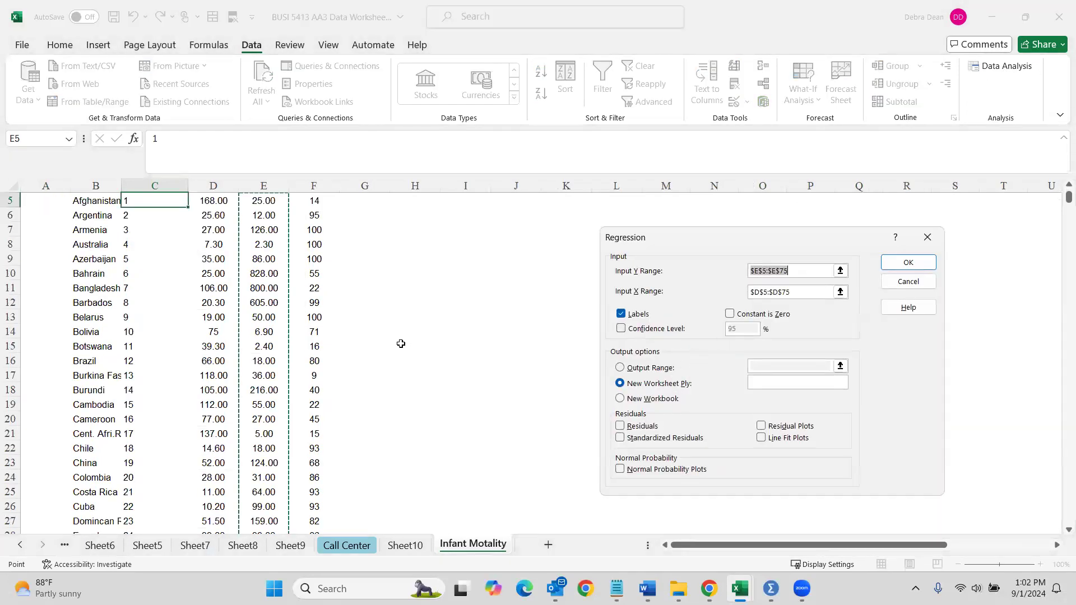
scroll(395, 342, up, 2)
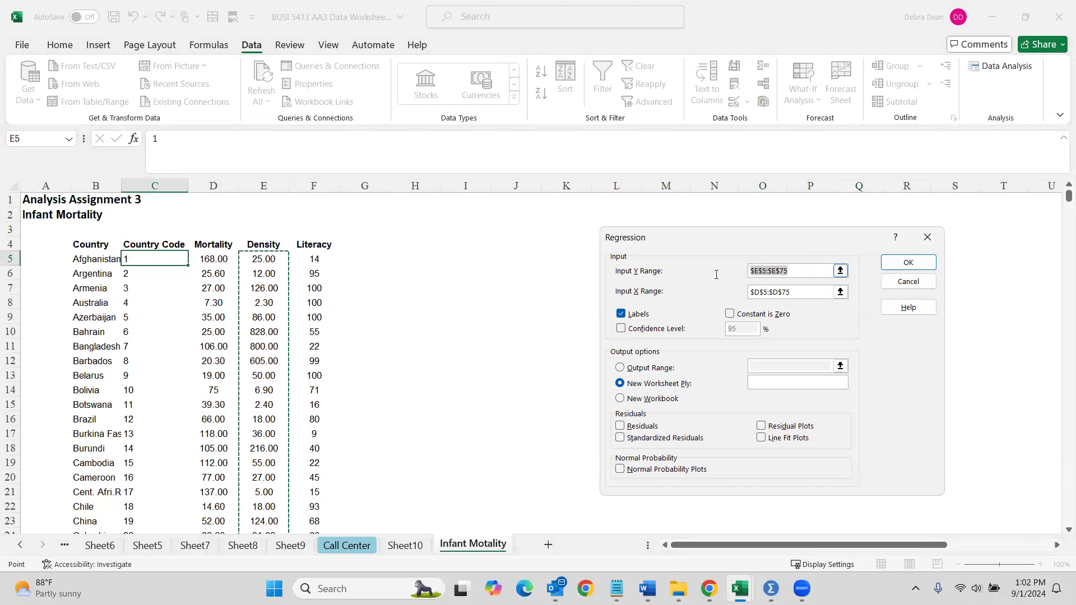
key(BackSpace)
double_click(799, 294)
key(BackSpace)
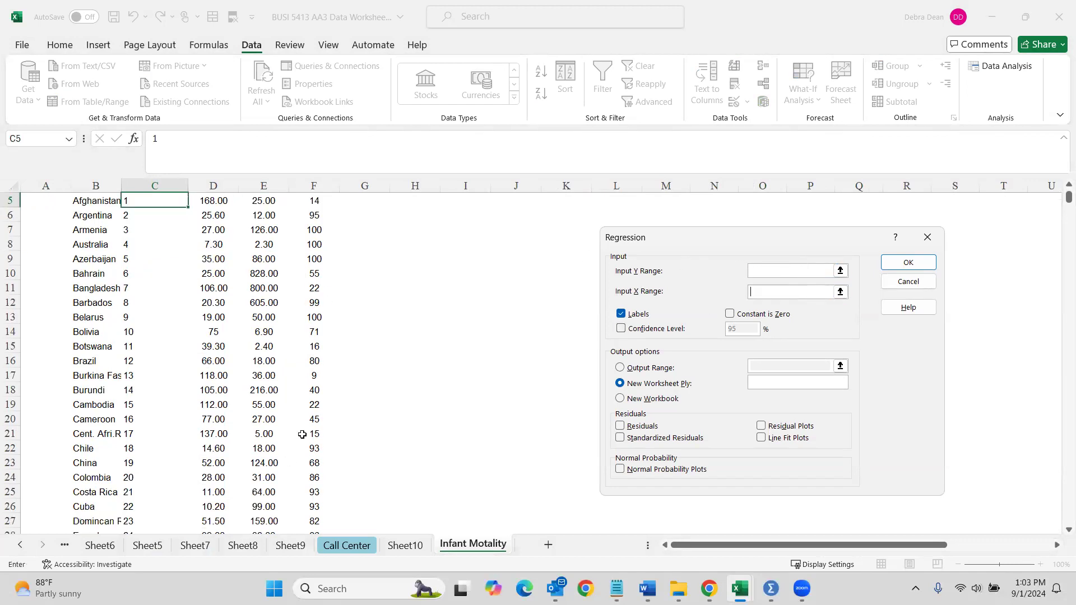
scroll(286, 451, up, 2)
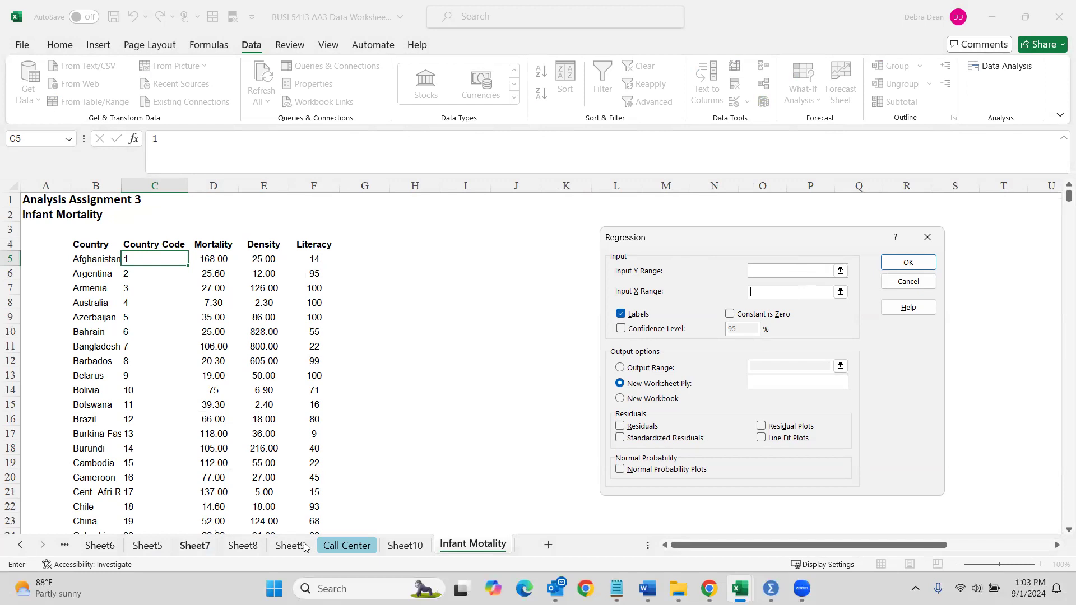
click(356, 547)
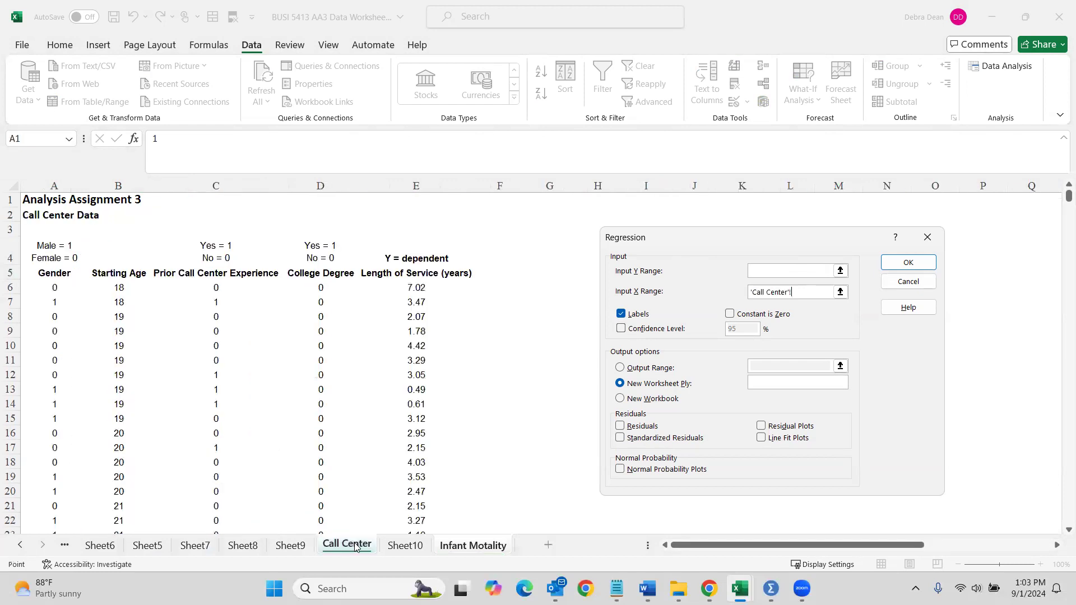
click(469, 547)
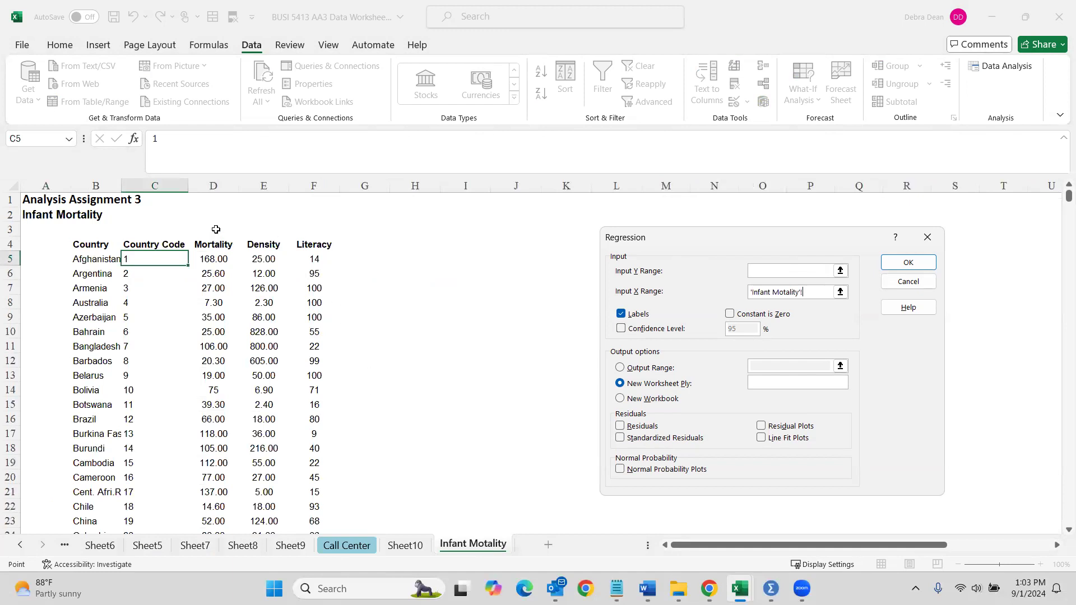
click(216, 229)
click(215, 228)
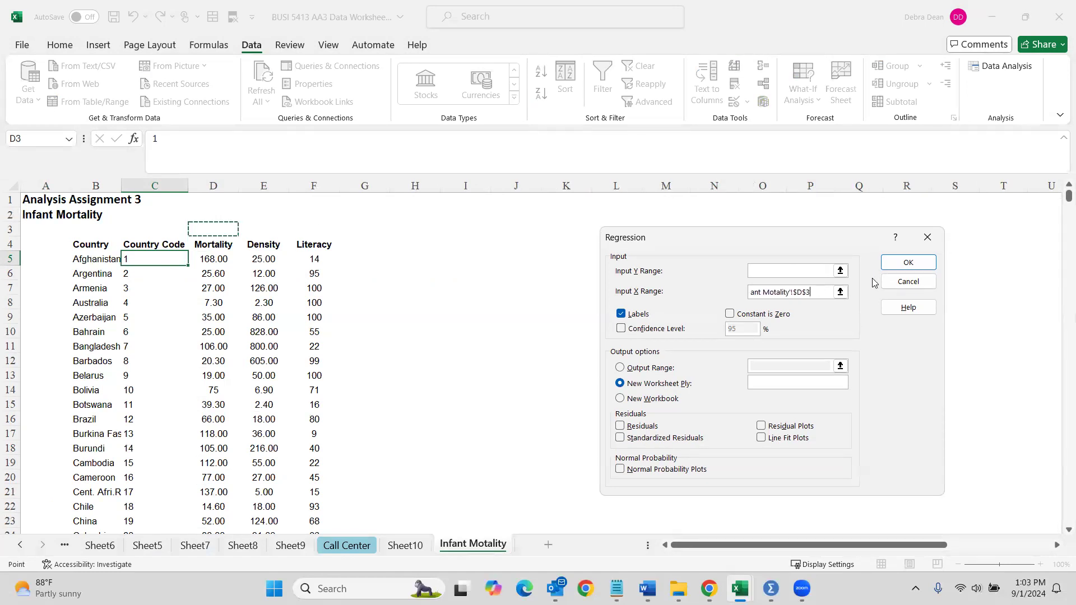
click(908, 281)
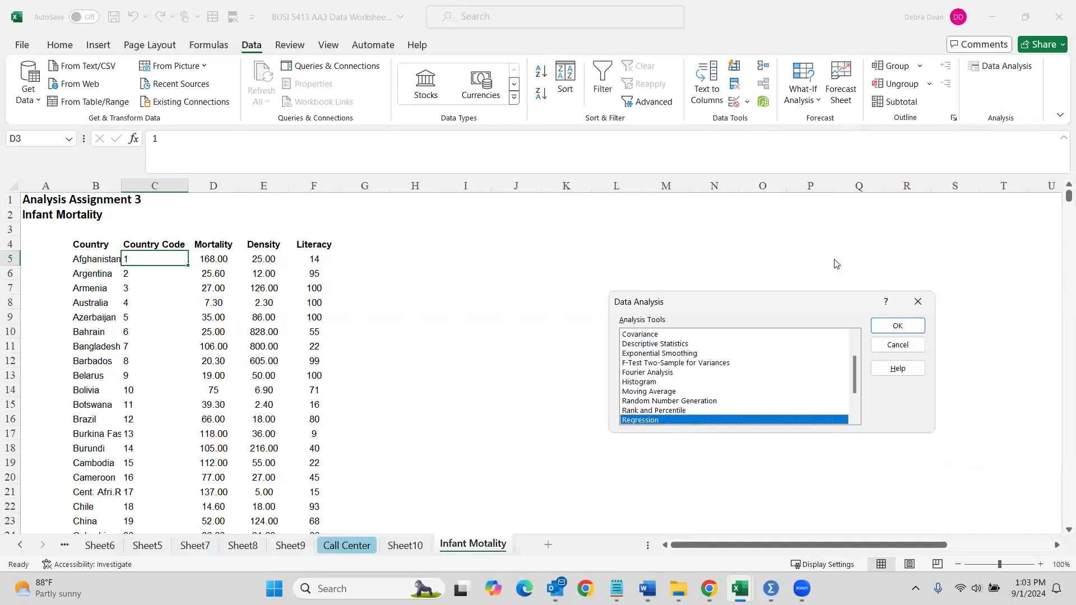
click(898, 345)
- Mark the variable roles in row 3: "Y" above Mortality, and "x" above both Density and Literacy
click(219, 239)
click(219, 228)
text(Y)
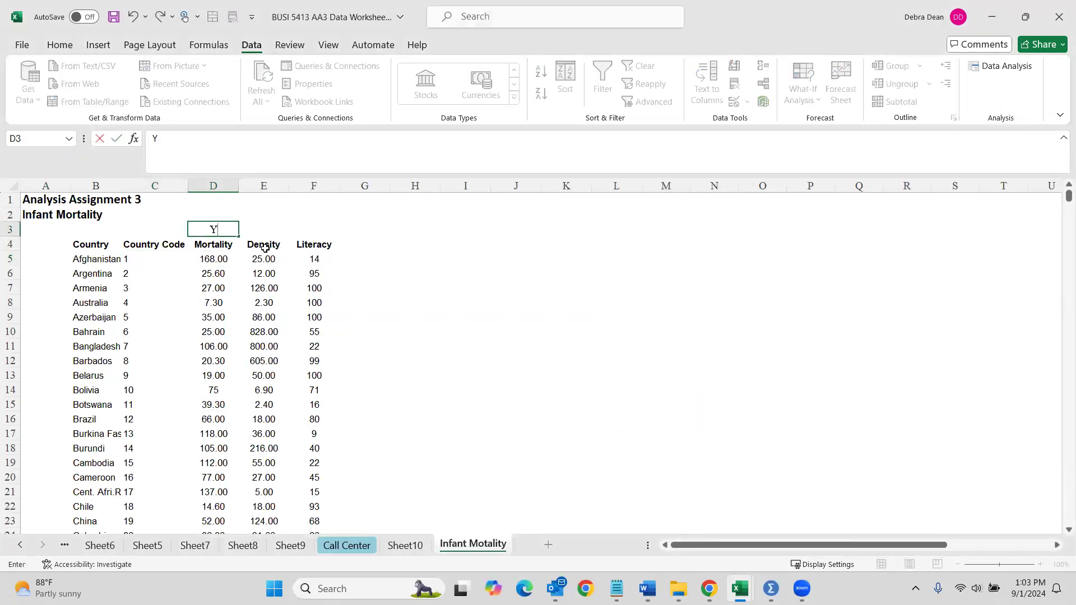
click(213, 244)
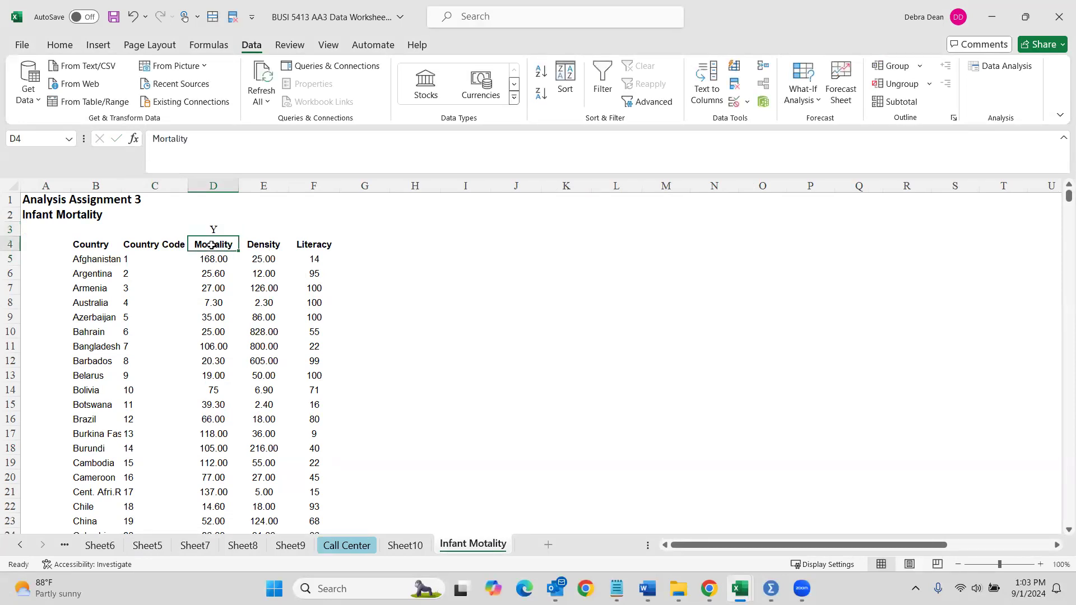
click(320, 244)
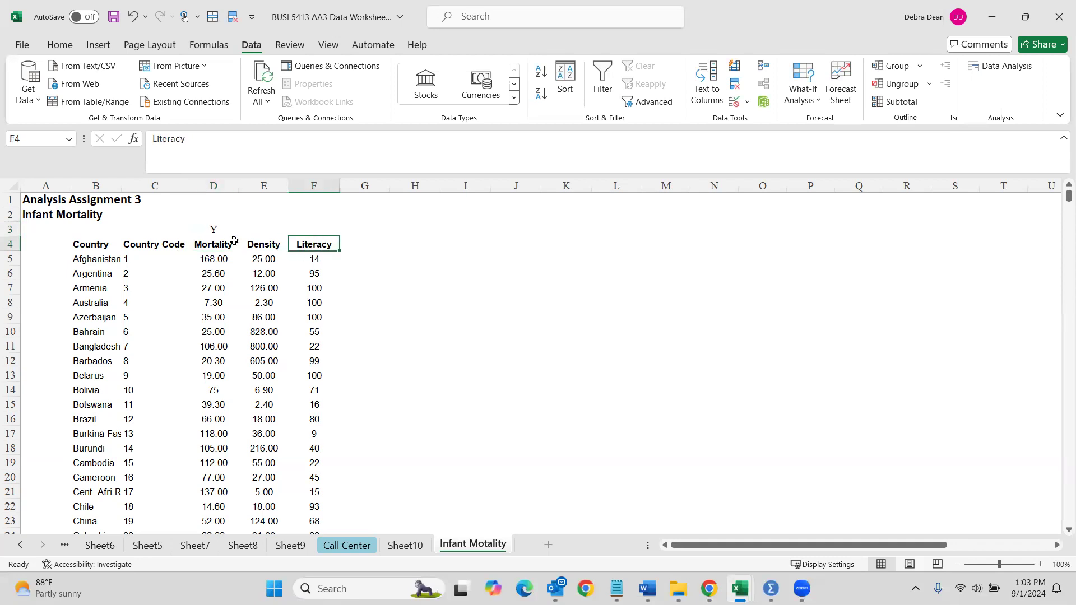
click(268, 227)
text(x)
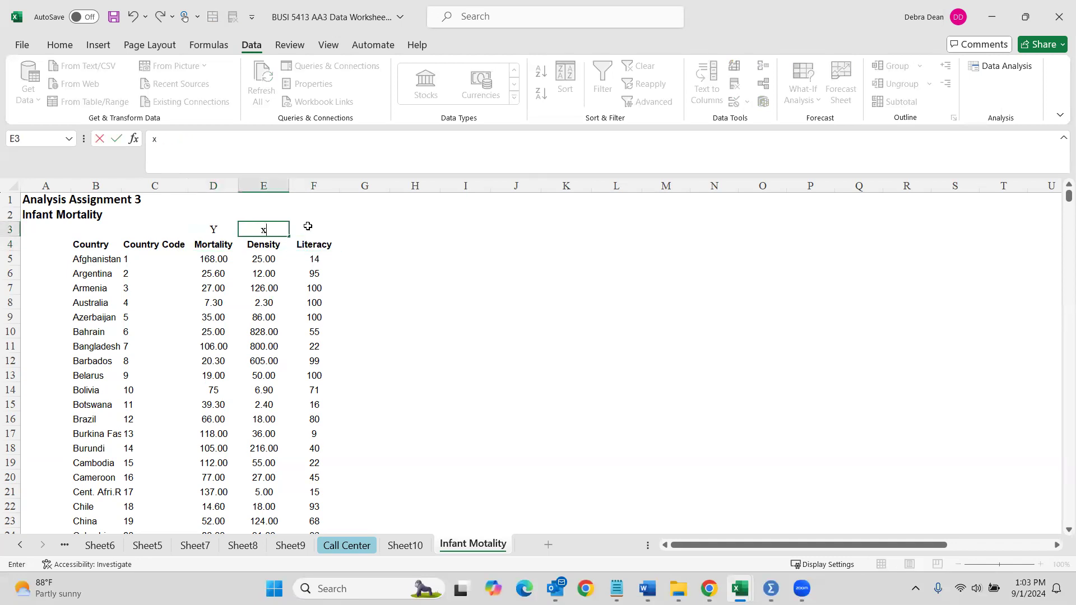
click(307, 228)
text(x)
click(314, 258)
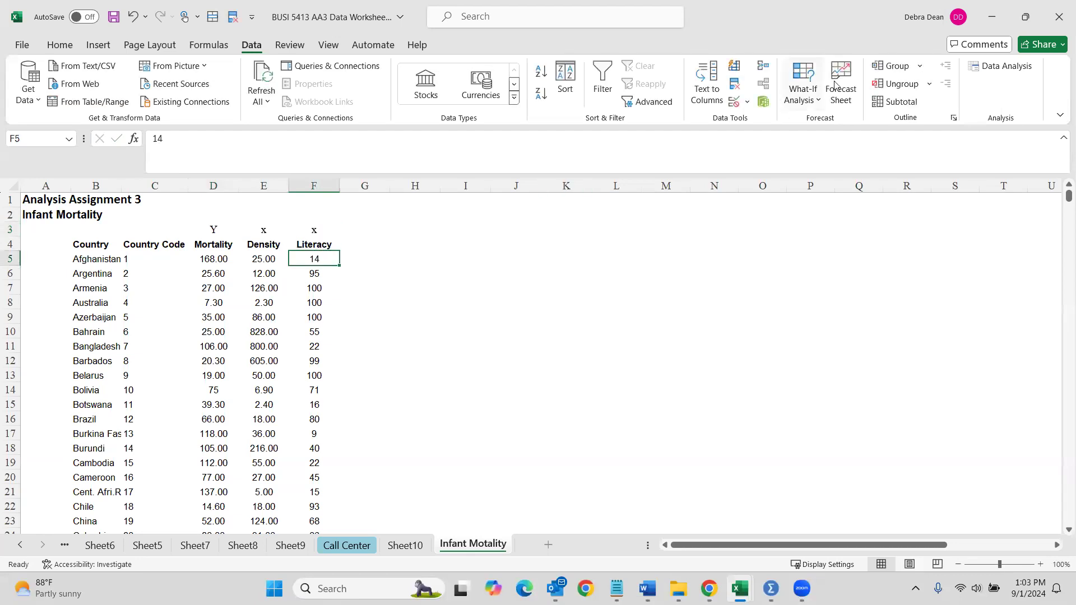
- Start a Regression analysis, clear both old input ranges, and set the Y range to the Mortality data in D4:D89
click(1004, 65)
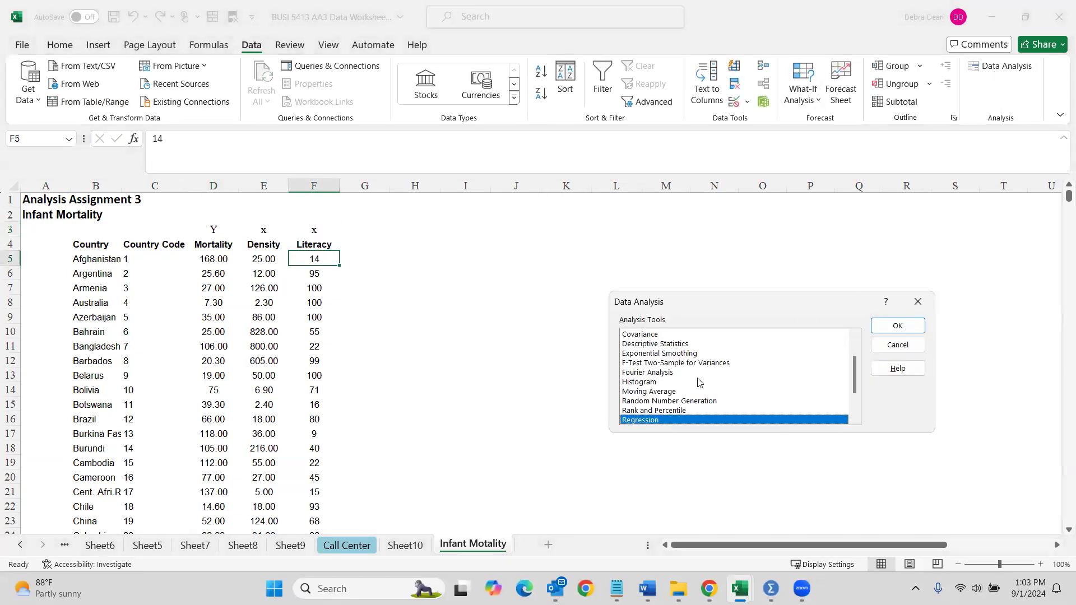
click(899, 326)
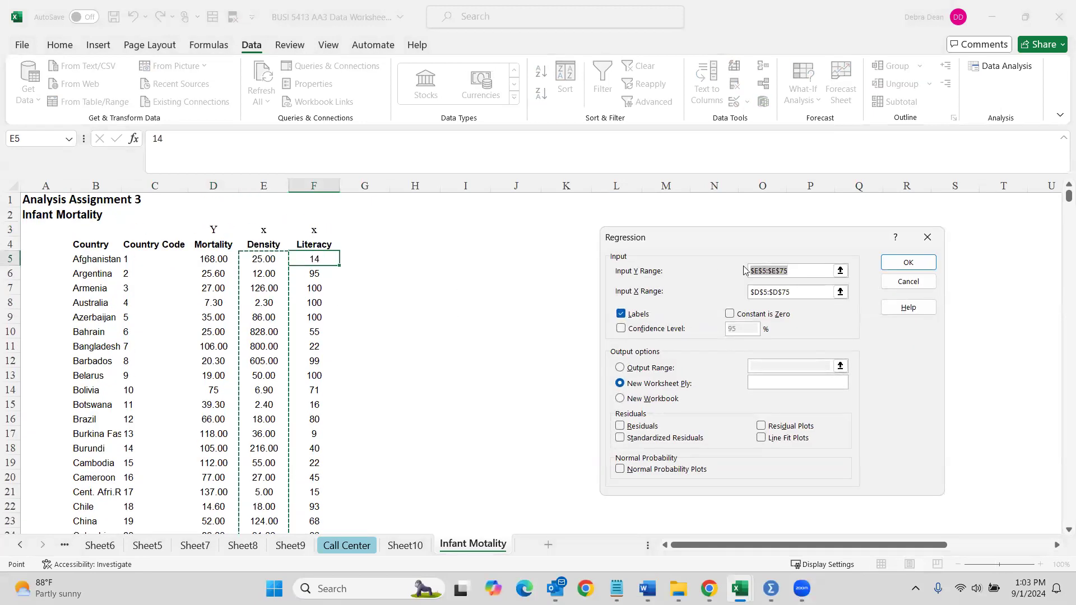
drag(723, 272, 722, 277)
key(Delete)
drag(792, 292, 745, 292)
key(Delete)
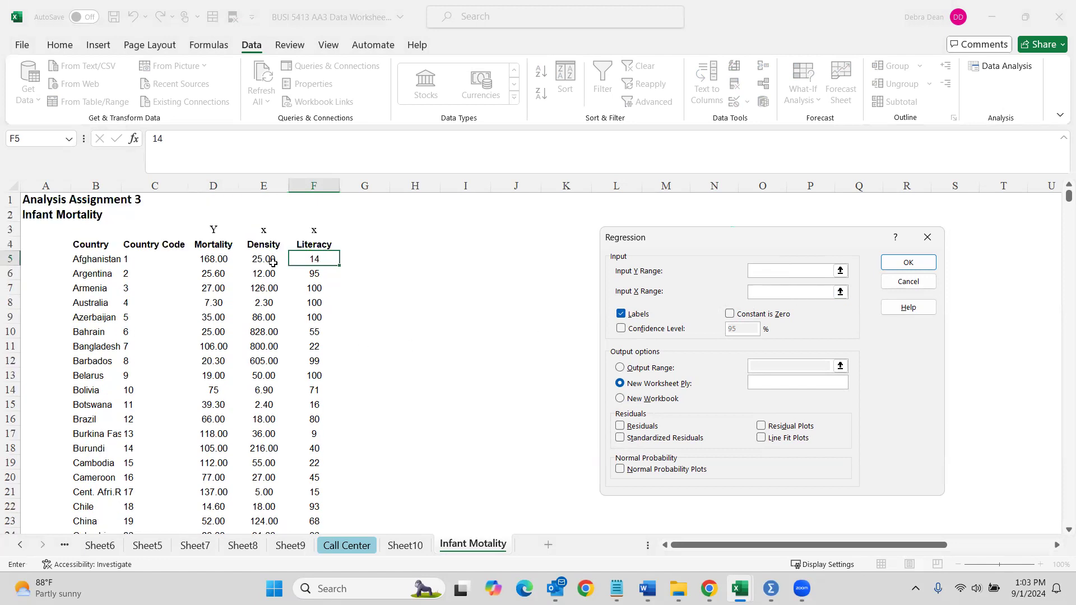
click(769, 270)
drag(219, 245, 213, 508)
- Set the regression's X range to the Density data in E4:E89 and run it with labels, output to a new worksheet
click(790, 291)
scroll(319, 332, up, 14)
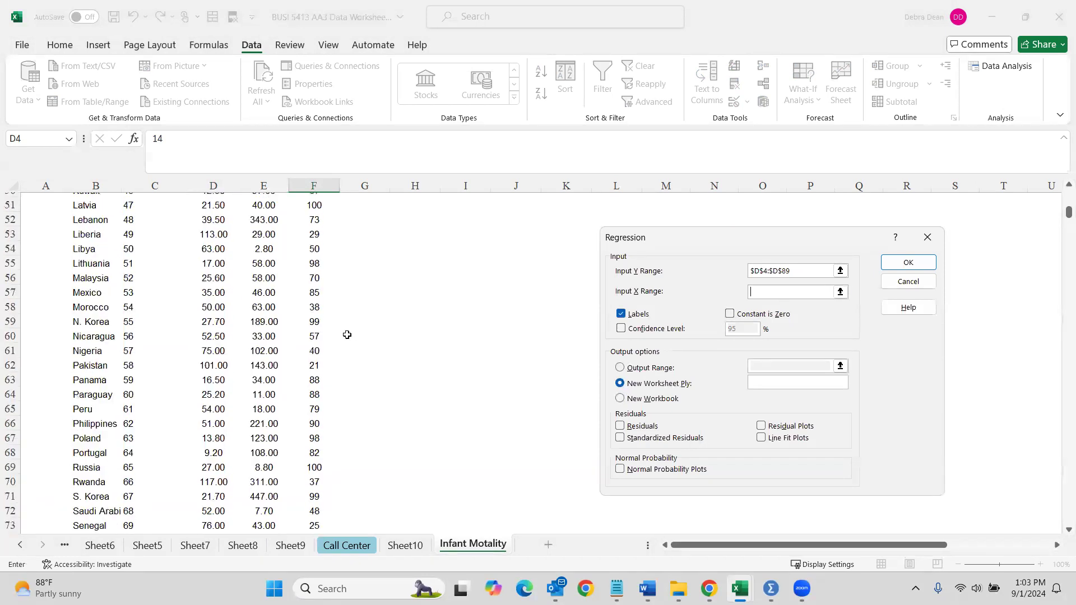
scroll(269, 323, up, 9)
drag(270, 240, 273, 506)
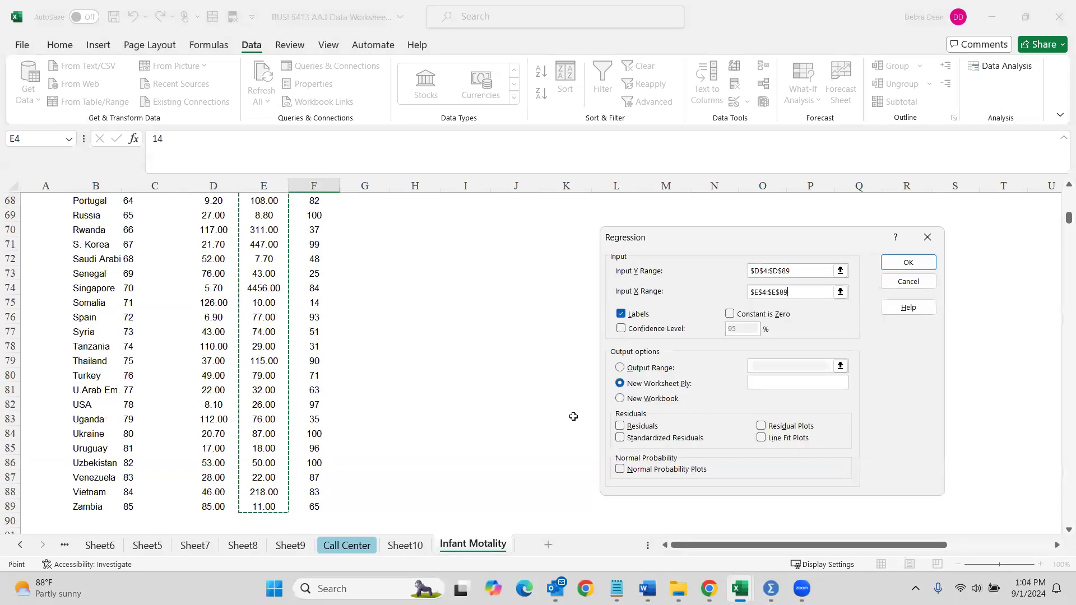
click(907, 264)
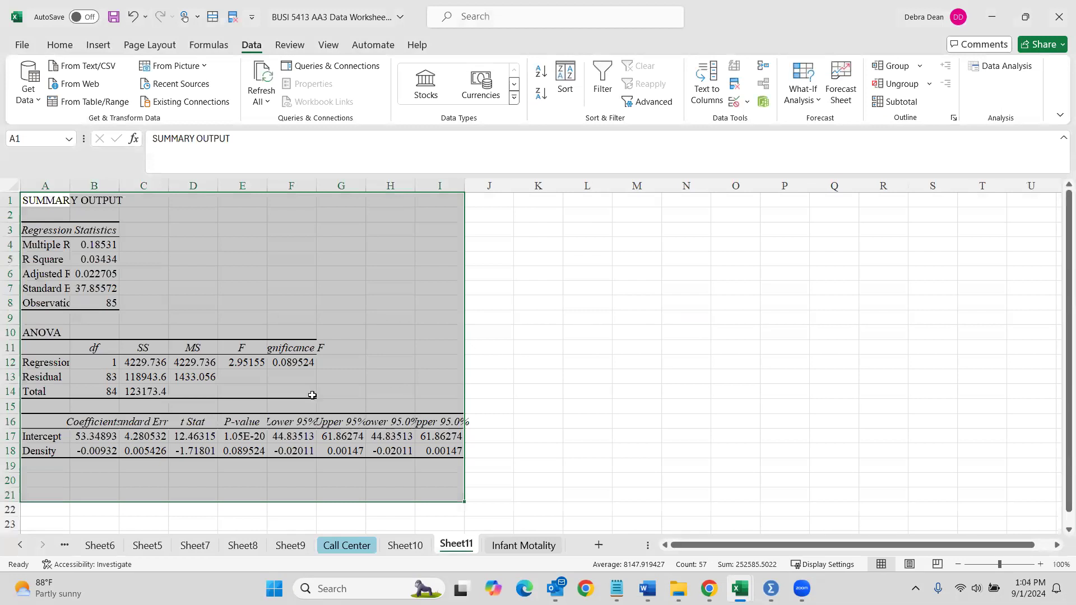
- Highlight the Significance F value in F12 of the Density regression output in yellow and autofit column F
click(290, 361)
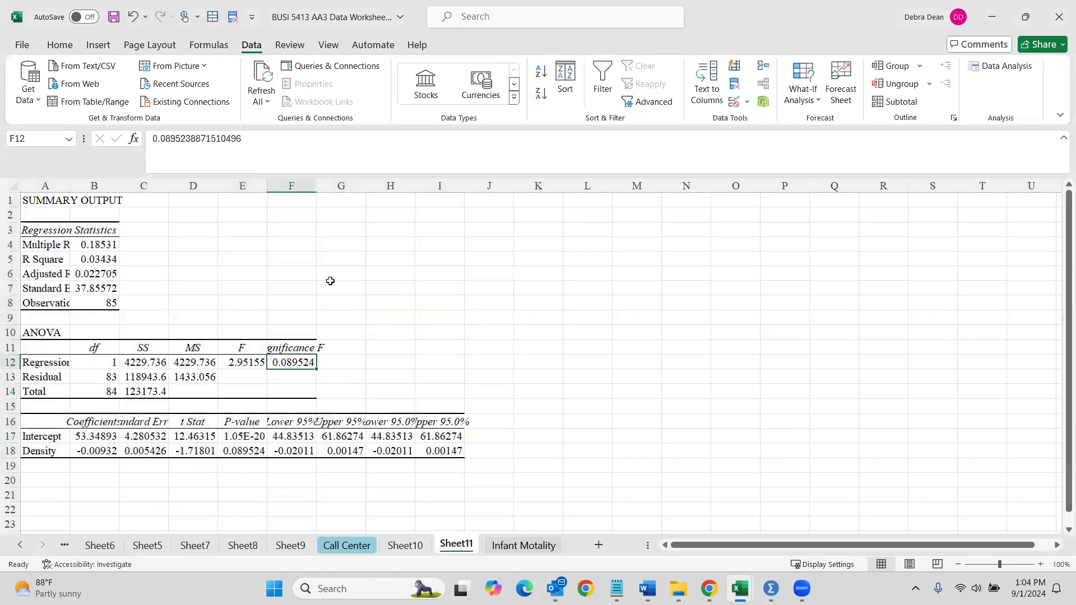
click(59, 45)
click(189, 93)
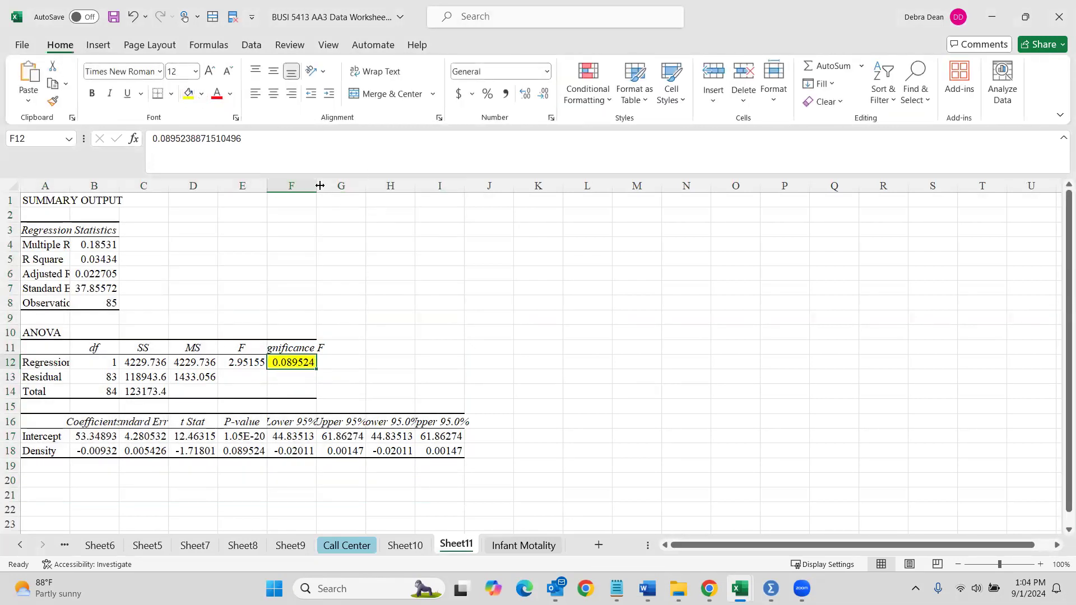
double_click(320, 185)
- Return to the Infant Motality sheet and start another Regression analysis from the Data Analysis tools
click(524, 545)
scroll(298, 389, up, 9)
scroll(298, 389, up, 14)
click(1001, 81)
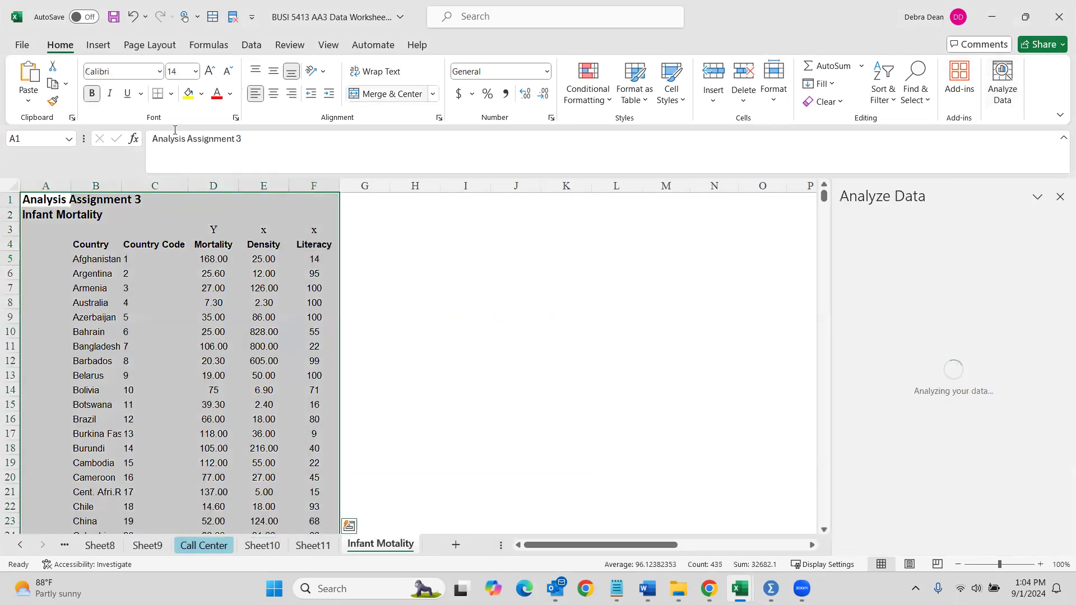
click(252, 45)
click(977, 69)
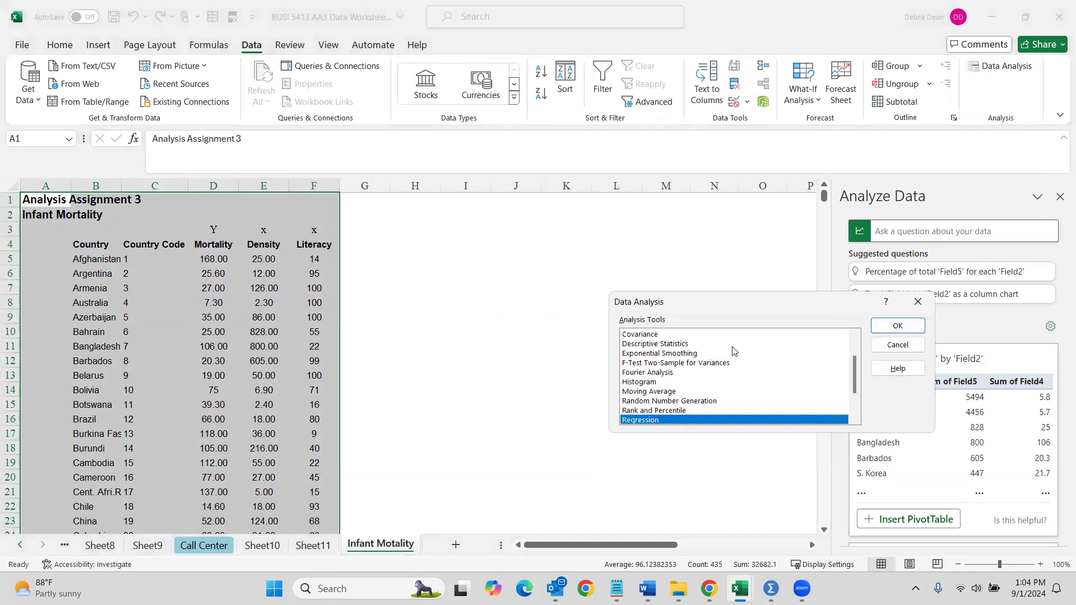
click(897, 325)
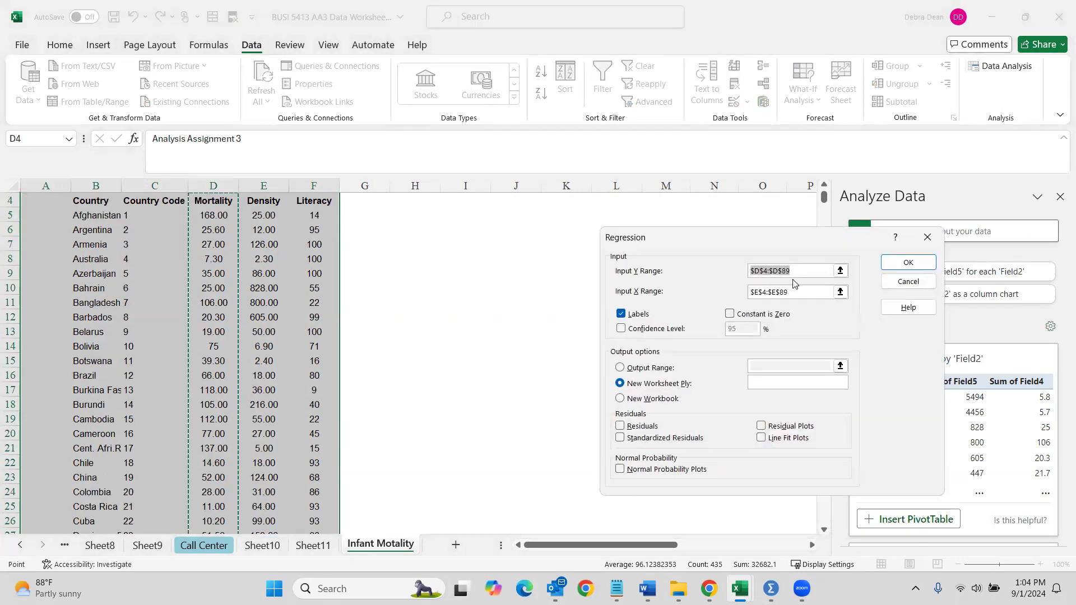
- Replace the regression's X range with the Literacy data in F4:F89 and run it with labels, output to a new worksheet
scroll(417, 299, up, 1)
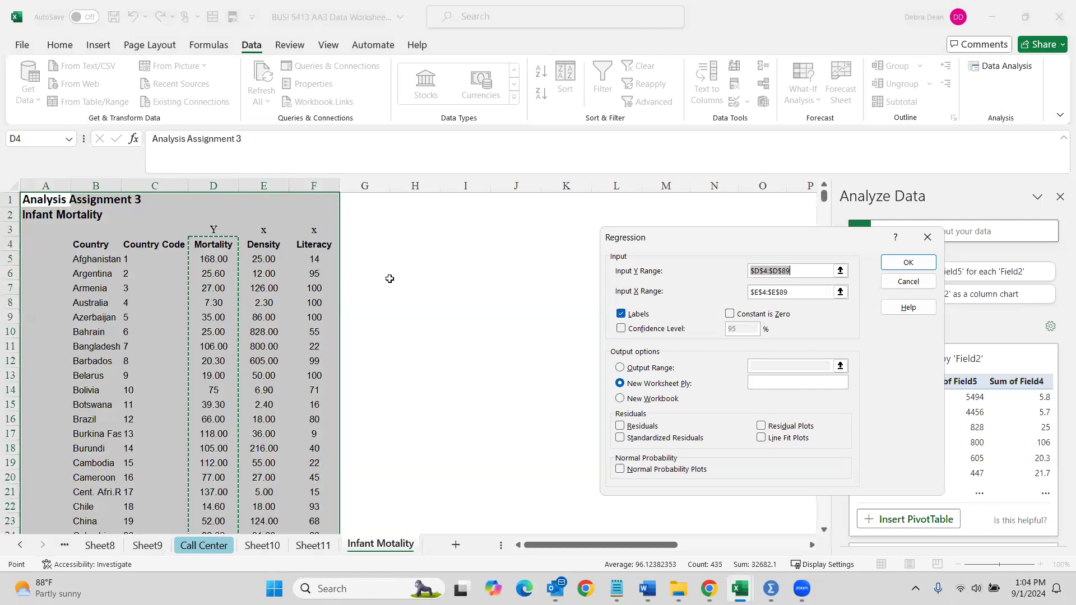
scroll(798, 297, down, 1)
click(752, 294)
key(BackSpace)
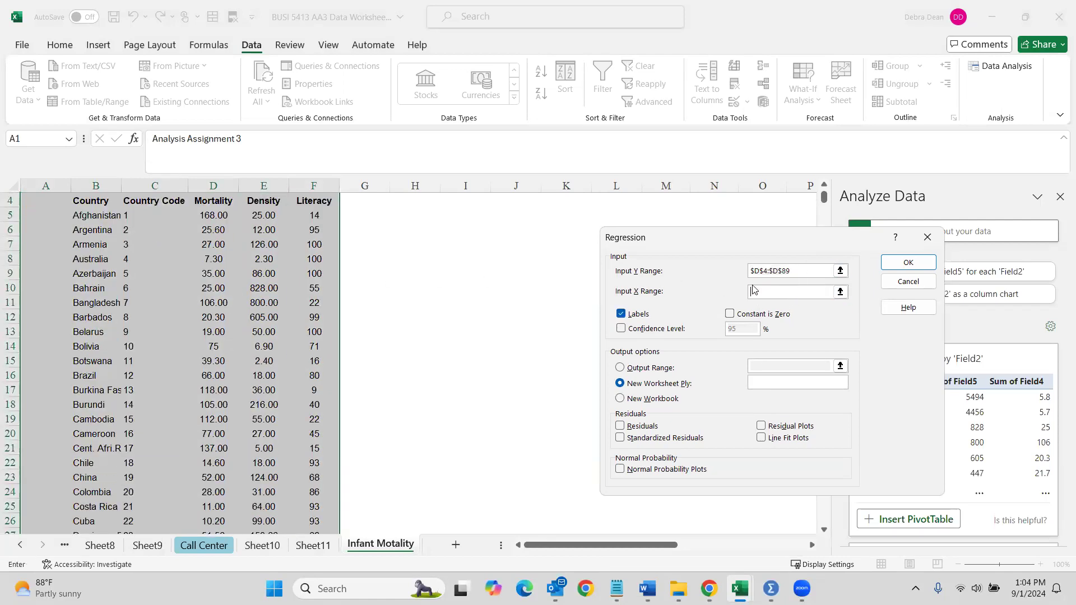
scroll(360, 294, up, 1)
drag(311, 249, 322, 498)
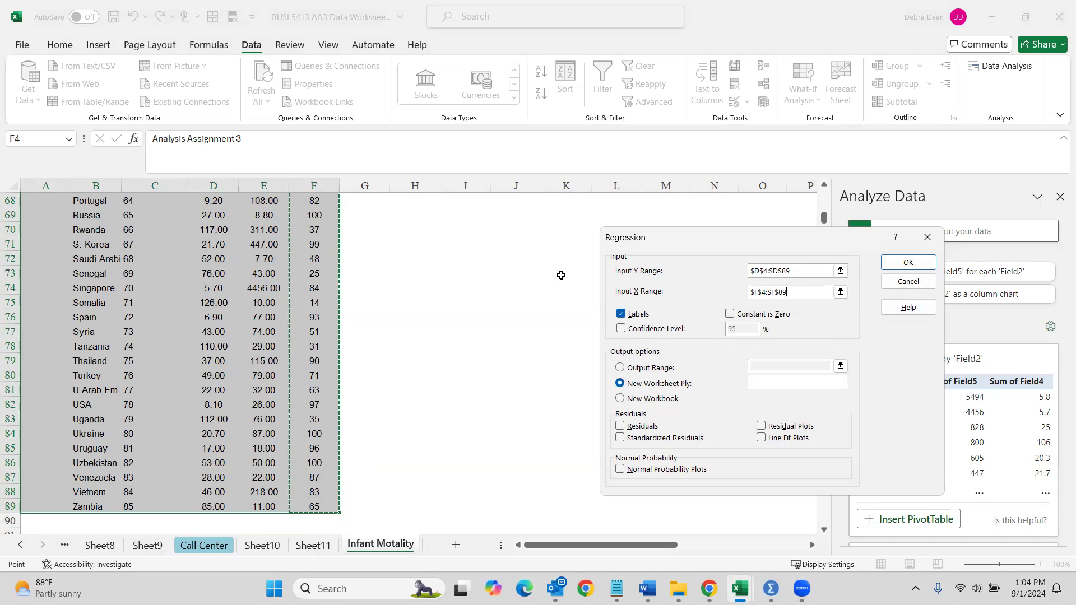
scroll(492, 293, up, 6)
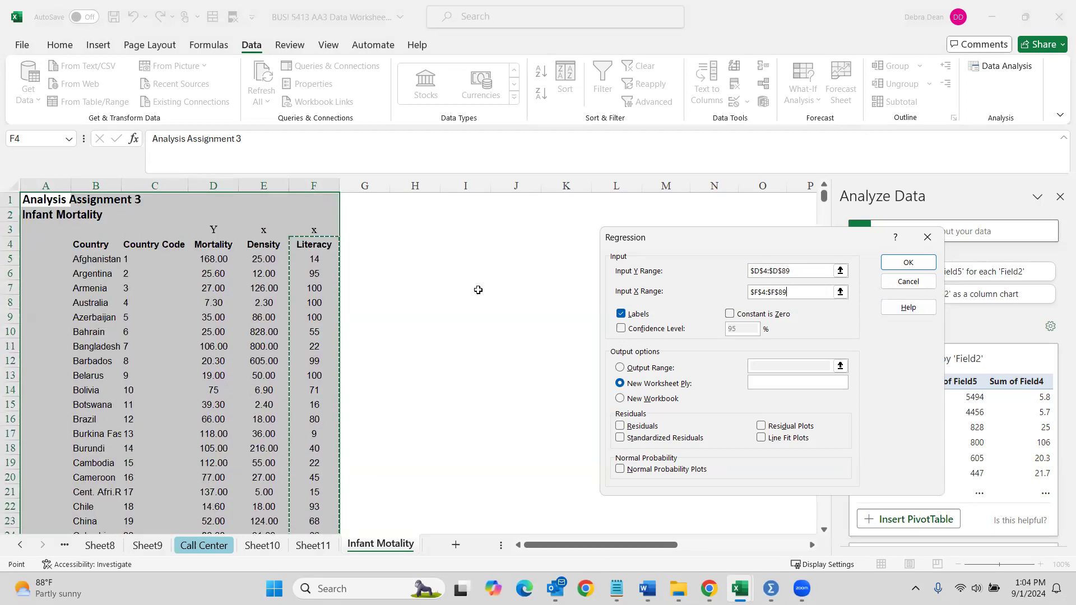
click(909, 263)
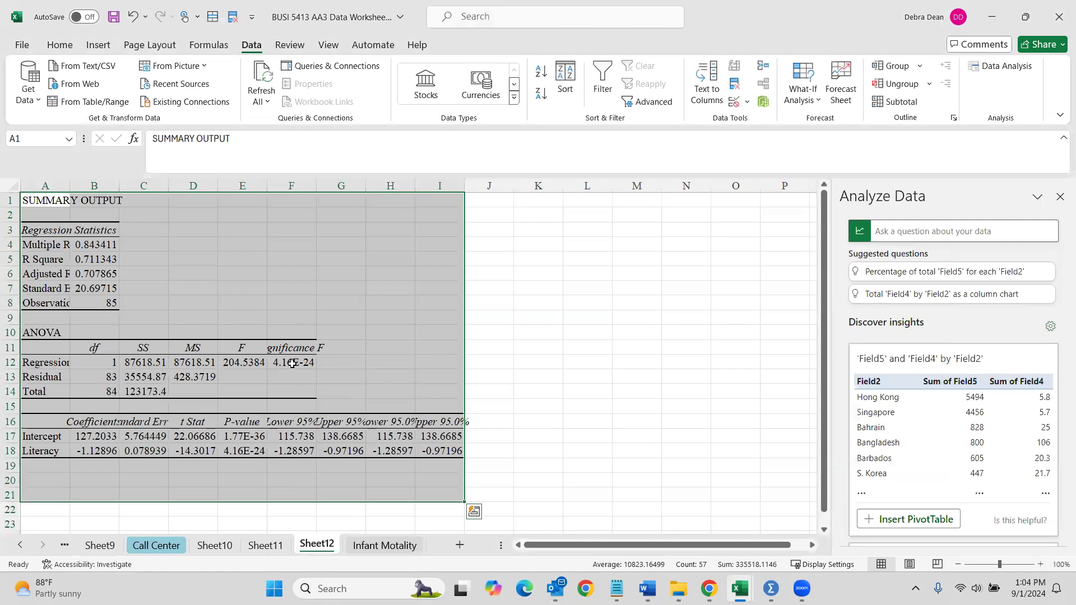
- Highlight the Significance F value in F12 of the Literacy regression output in yellow and autofit column F
click(292, 352)
click(293, 362)
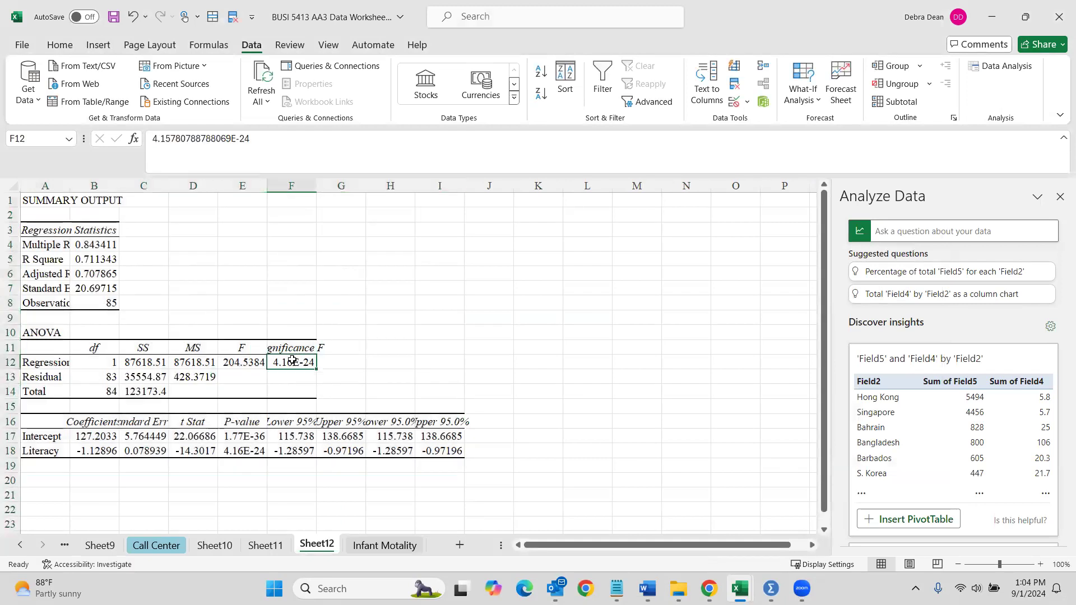
click(60, 45)
click(189, 94)
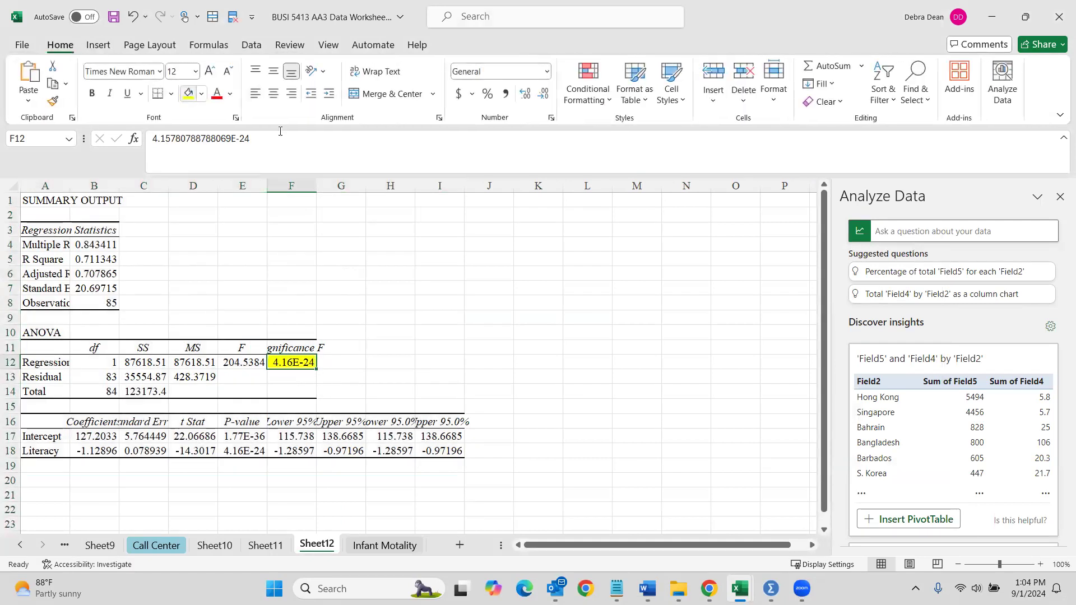
double_click(316, 186)
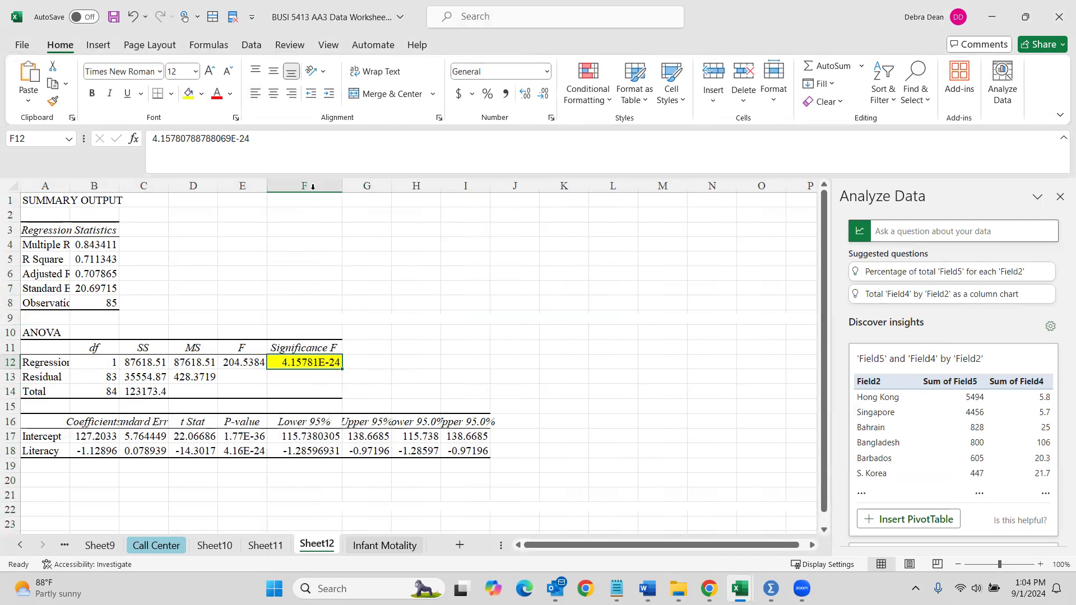
- Autofit column E and highlight the Literacy P-value in E18 in yellow
click(239, 436)
click(236, 450)
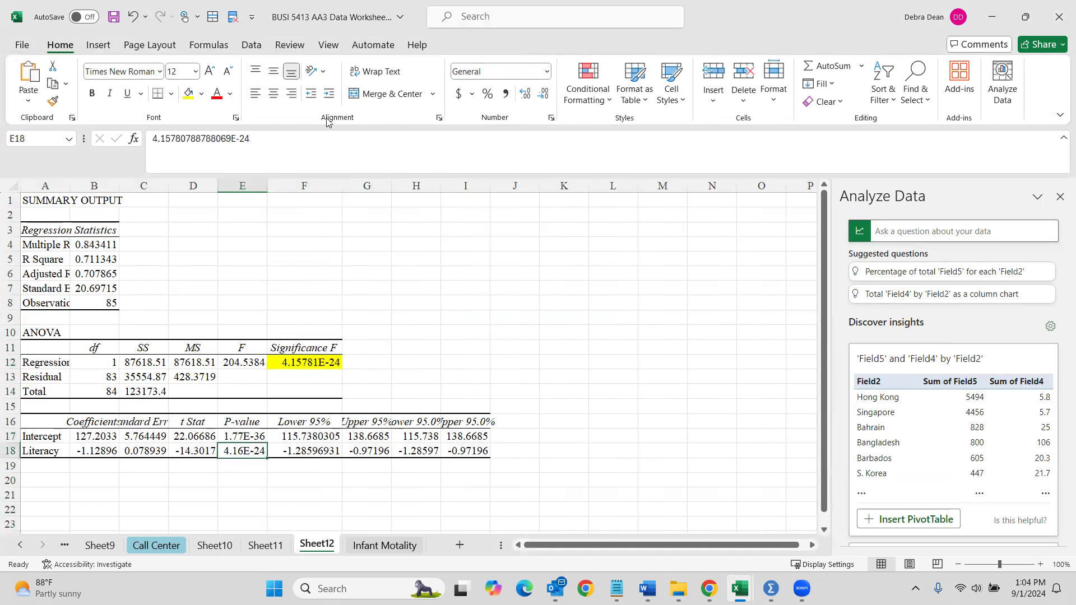
double_click(265, 181)
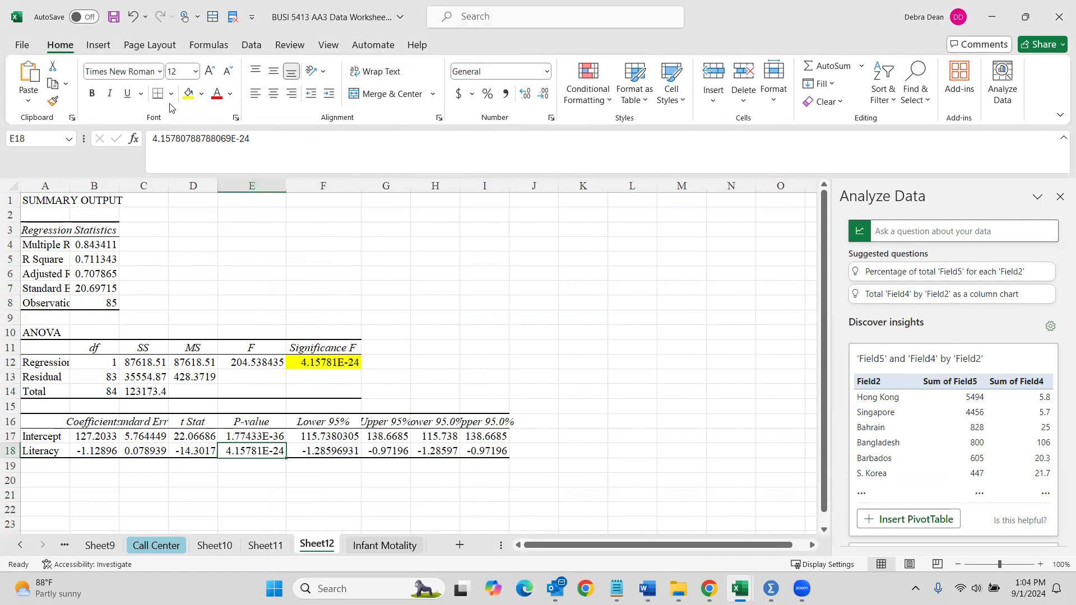
click(188, 94)
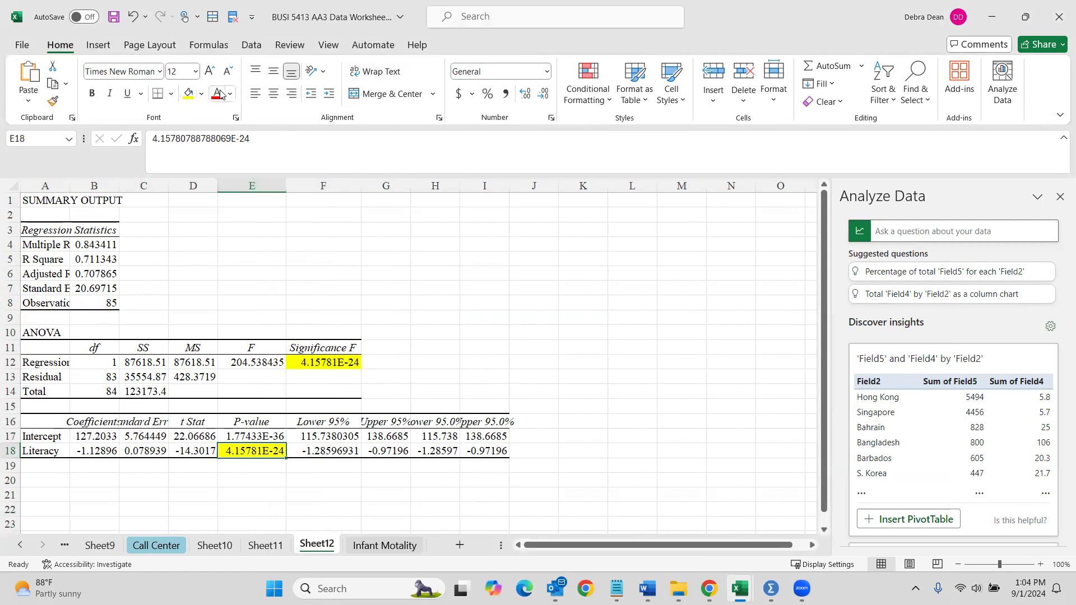
- Autofit the Country column B on the Infant Motality sheet
click(379, 546)
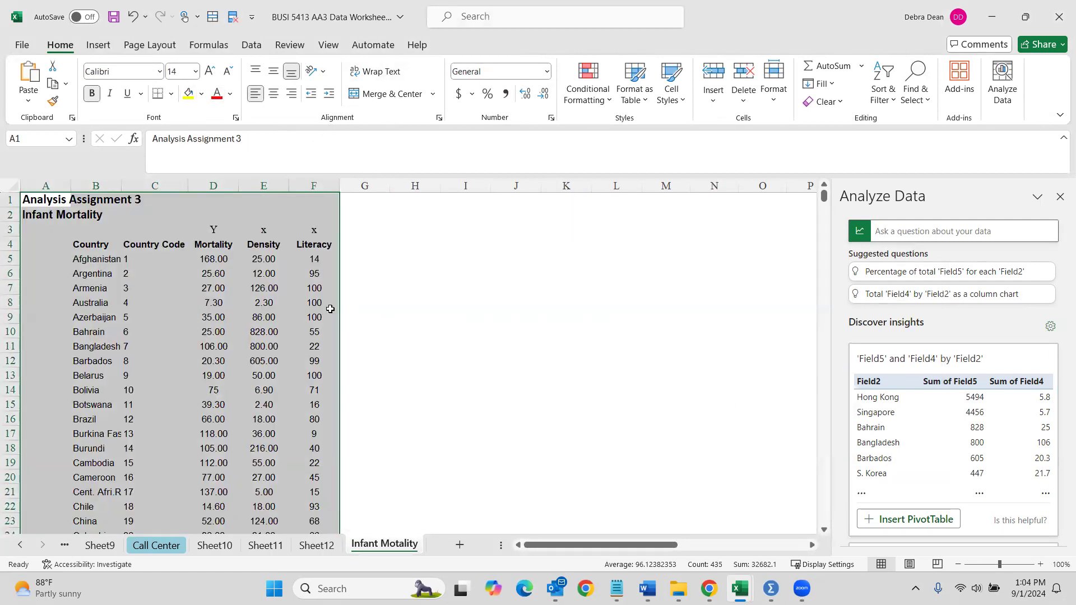
scroll(312, 313, down, 2)
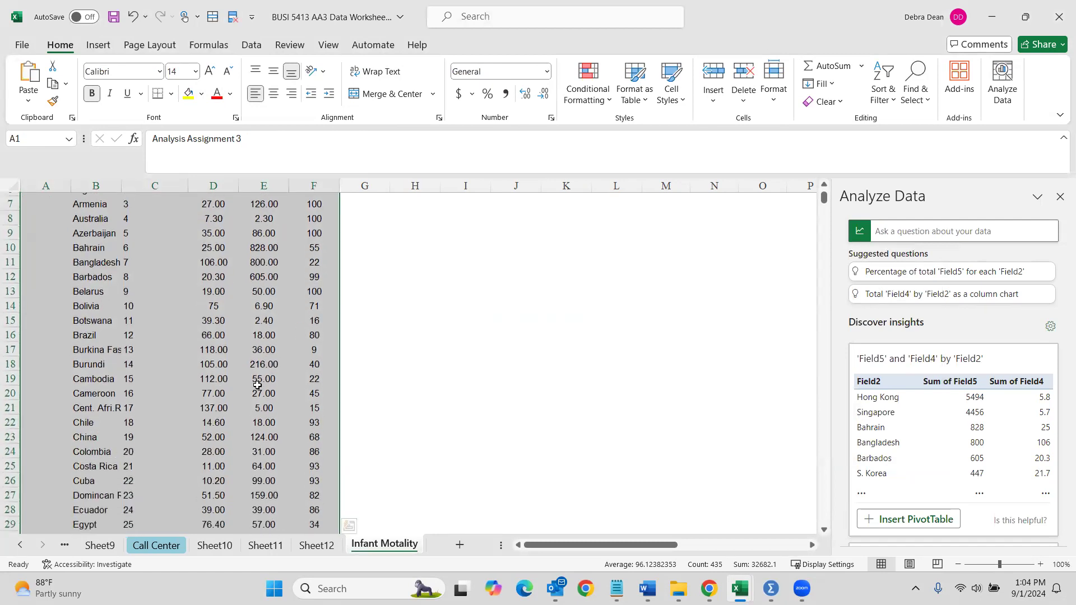
scroll(129, 306, up, 2)
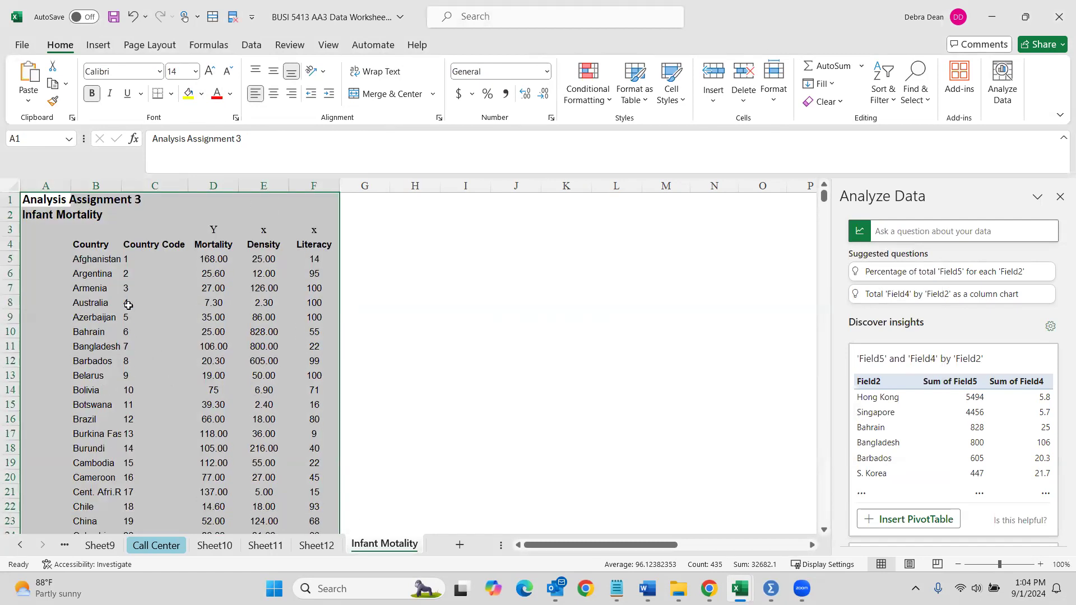
double_click(119, 185)
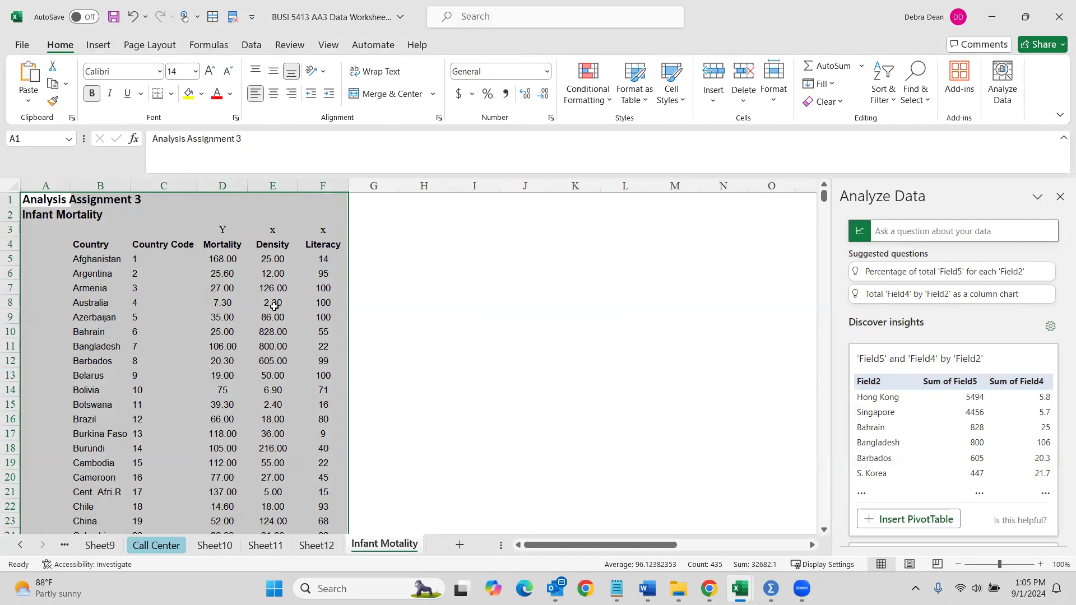
- Review the Mortality, Density and Literacy columns, and the Call Center sheet's variable headers in A5:E5
drag(209, 245, 336, 316)
click(157, 545)
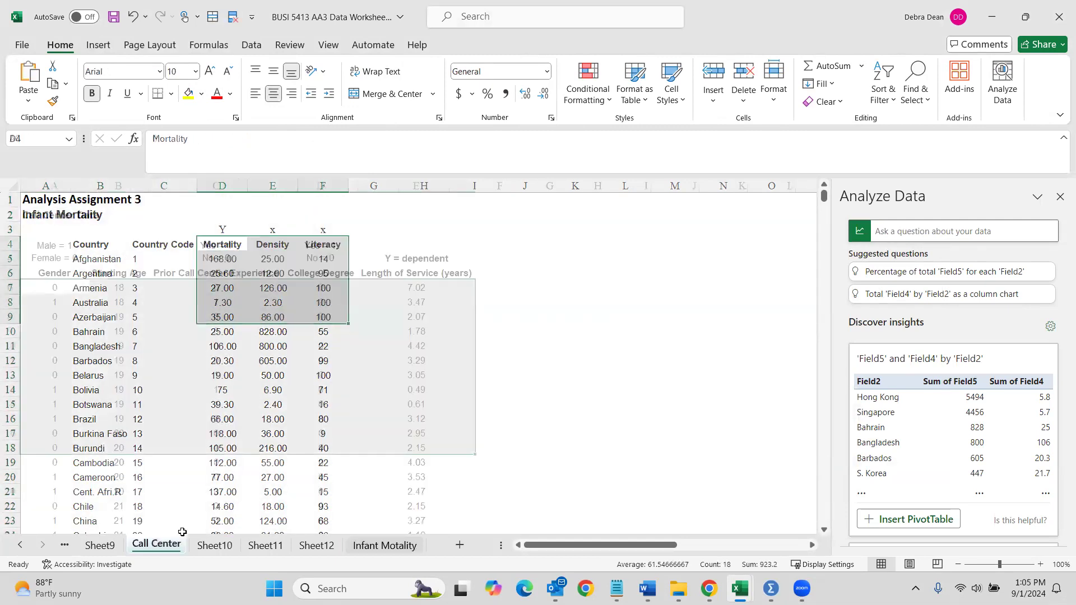
drag(54, 273, 397, 273)
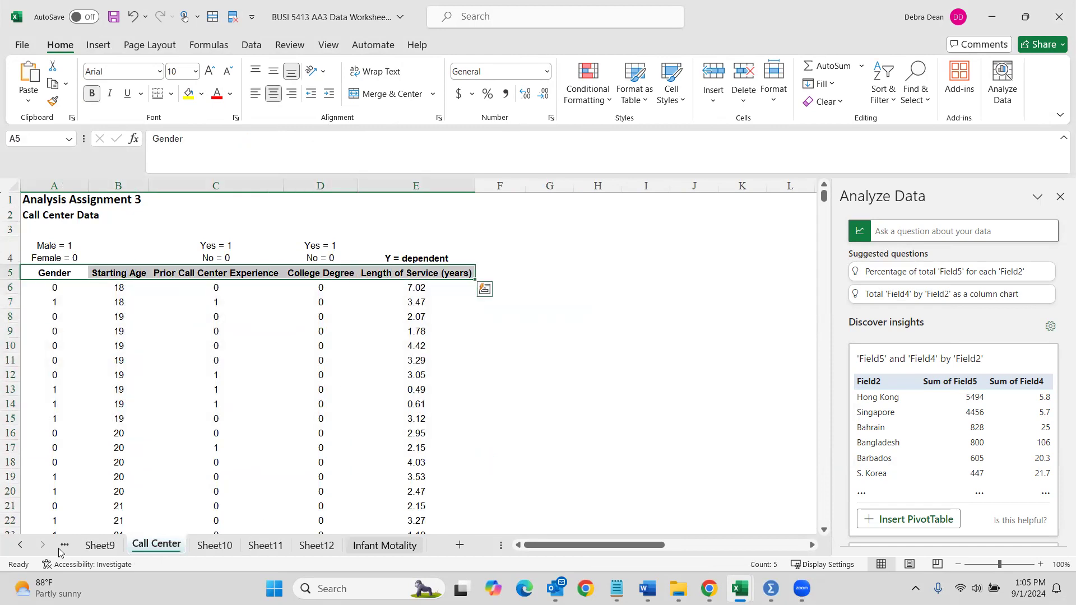
- Go back to the Pile Foundations sheet and examine its Estimated and Actual Pile Length headers
click(22, 546)
click(23, 546)
click(22, 547)
click(22, 547)
click(22, 546)
click(22, 546)
click(22, 547)
click(216, 546)
drag(226, 244, 387, 244)
- Open the Shoe Sales sheet and review the Shoes sold and Price data in E2:F9
click(20, 545)
click(20, 545)
click(20, 545)
click(202, 546)
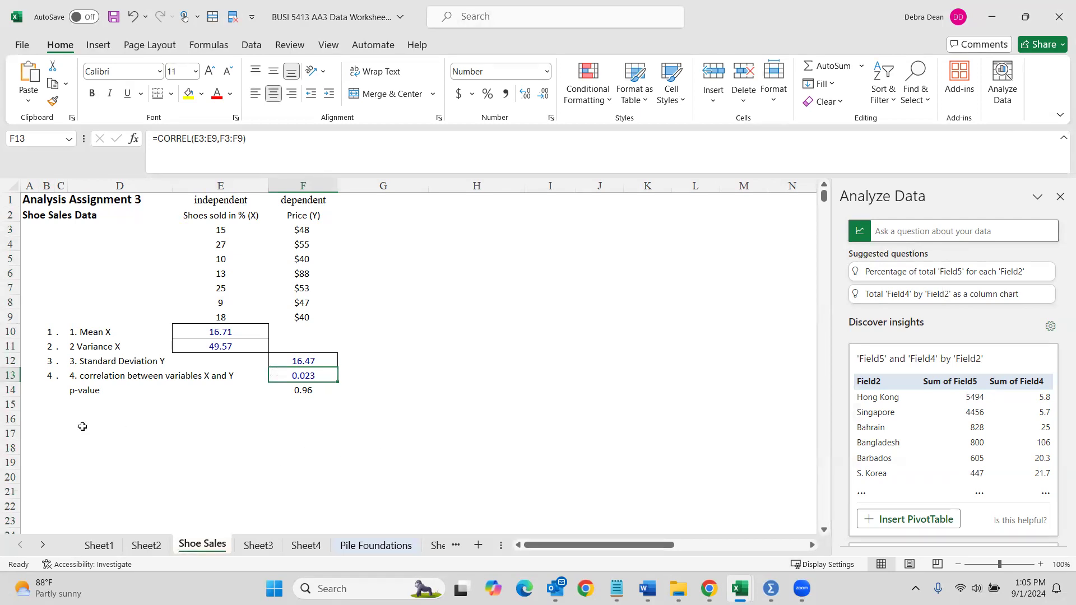
drag(212, 216, 283, 315)
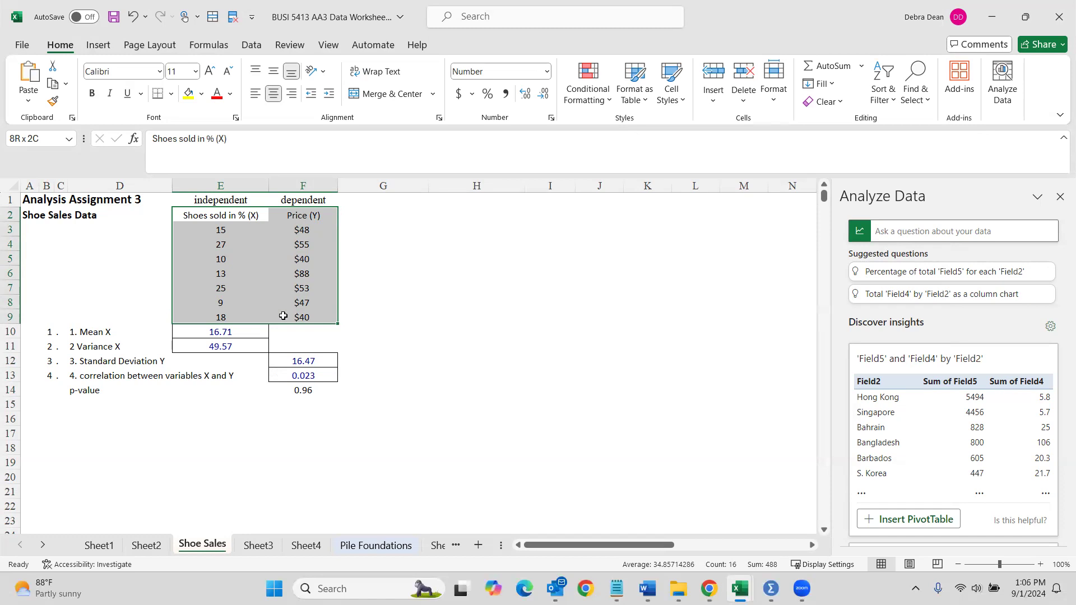
drag(283, 315, 283, 316)
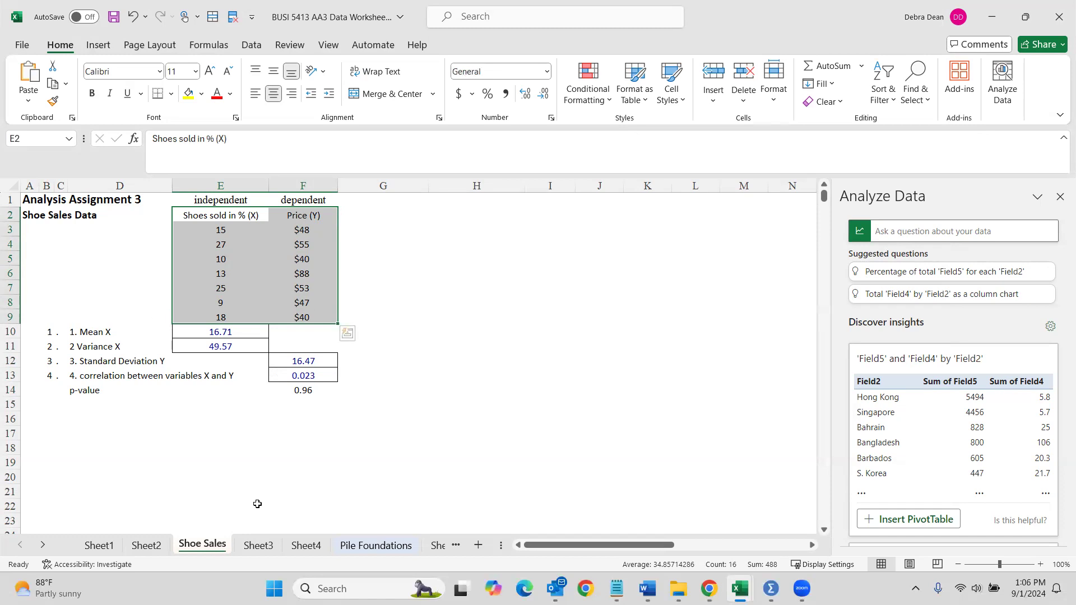
- Compare the variable headers in C4:D4 of the Pile Foundations sheet with those in A5:E5 of the Call Center sheet
click(376, 545)
drag(230, 245, 315, 247)
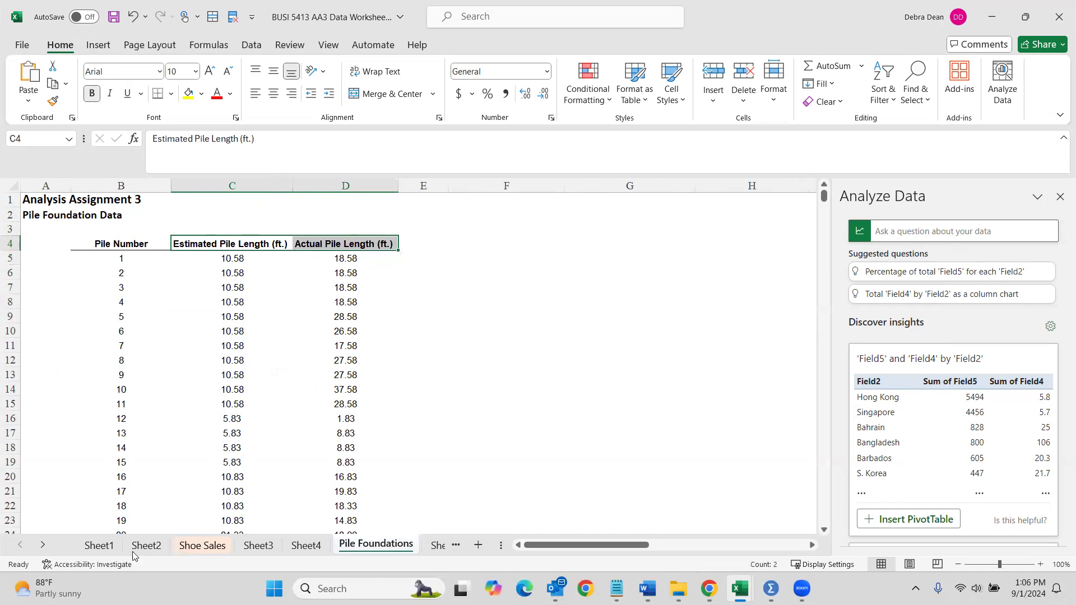
click(43, 545)
click(42, 545)
click(43, 545)
click(300, 545)
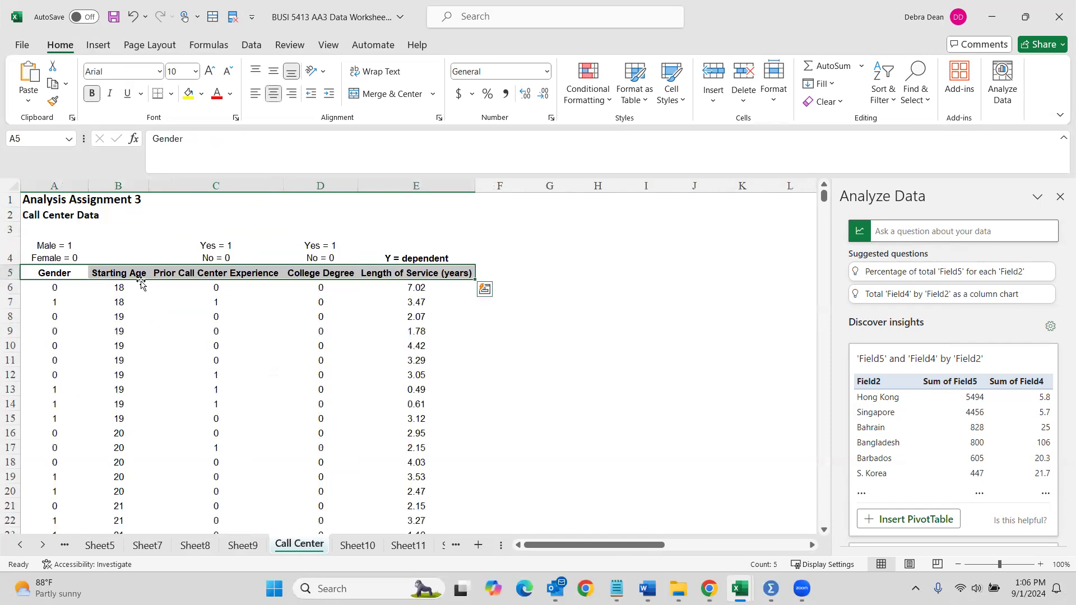
drag(51, 272, 409, 273)
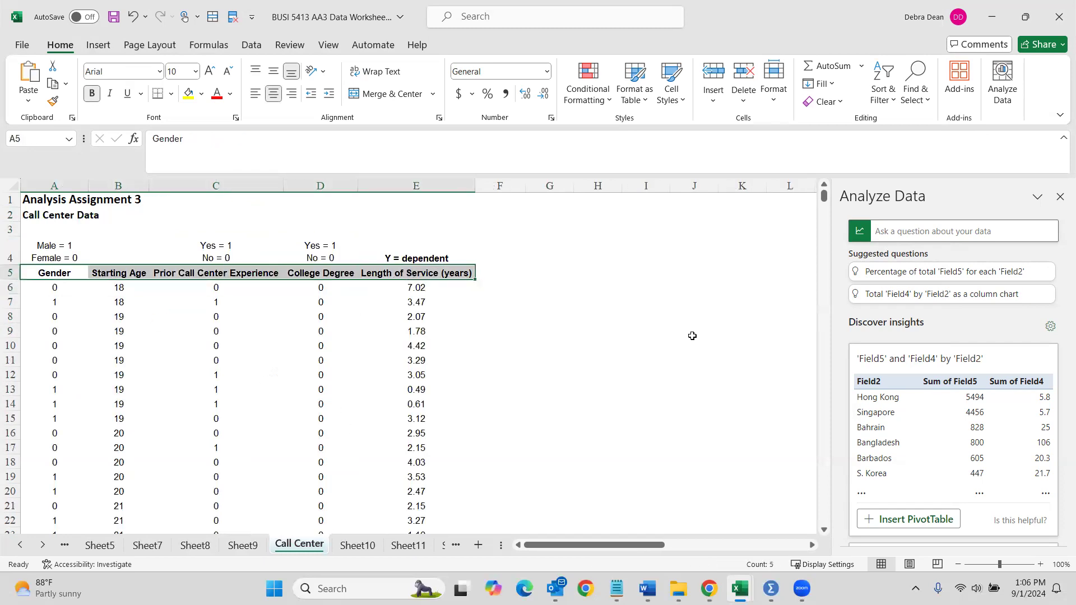